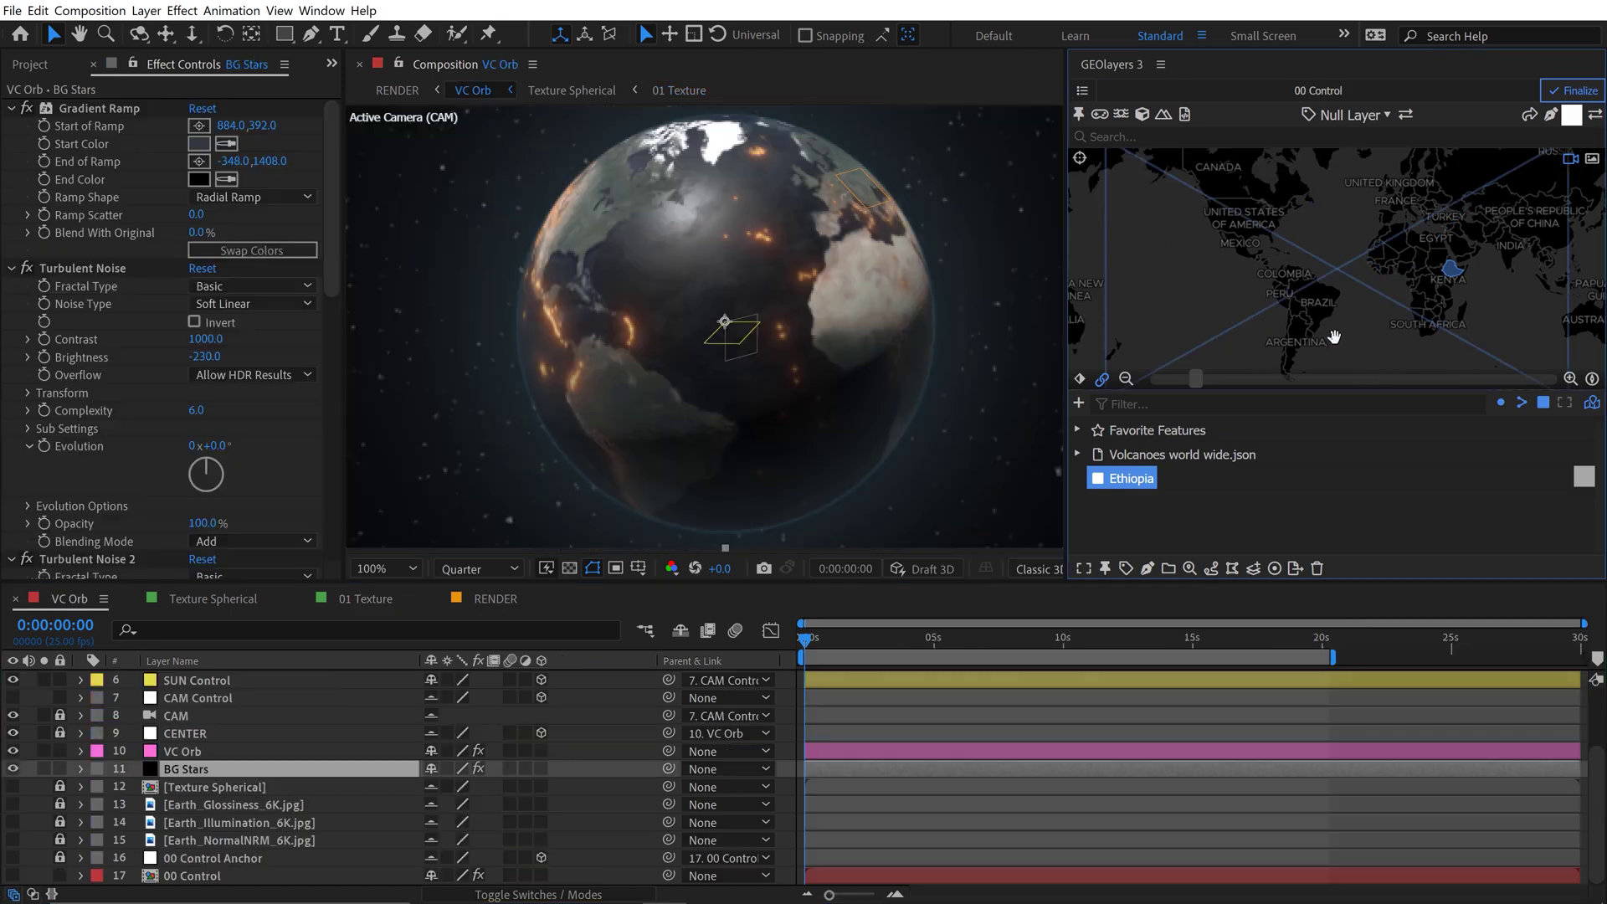
Pan the GEOlayers map slightly left while reviewing the finished volcano globe.
left_click_drag(1320, 335, 1268, 333)
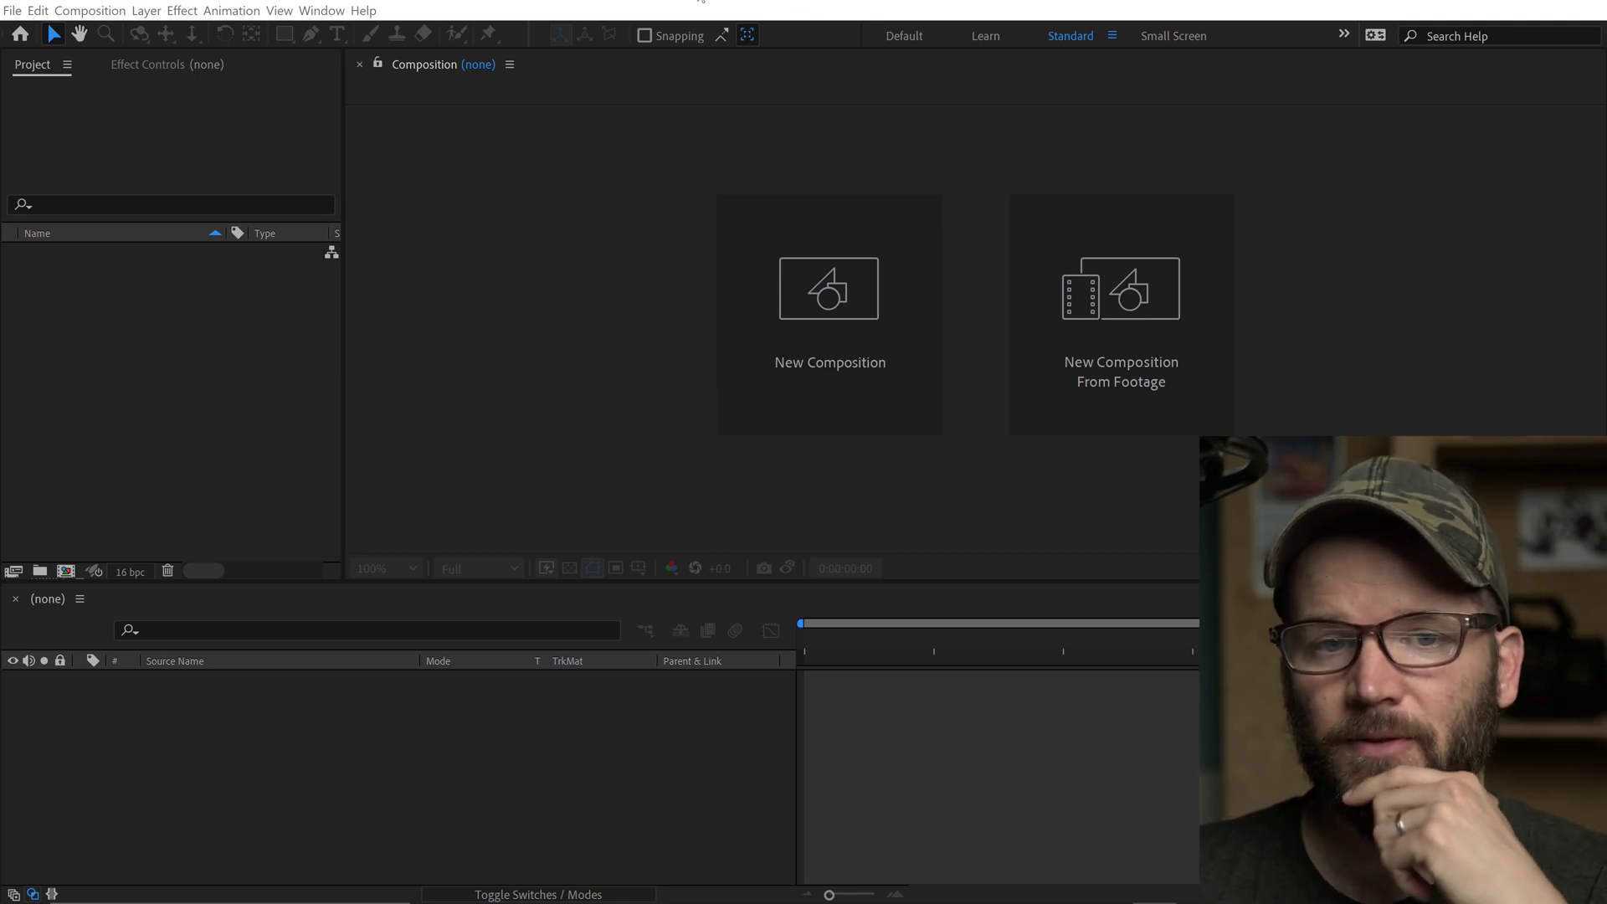
Open the GEOlayers 3 panel and load the Globe sample from its Projects list.
left_click(321, 12)
mouse_move(350, 99)
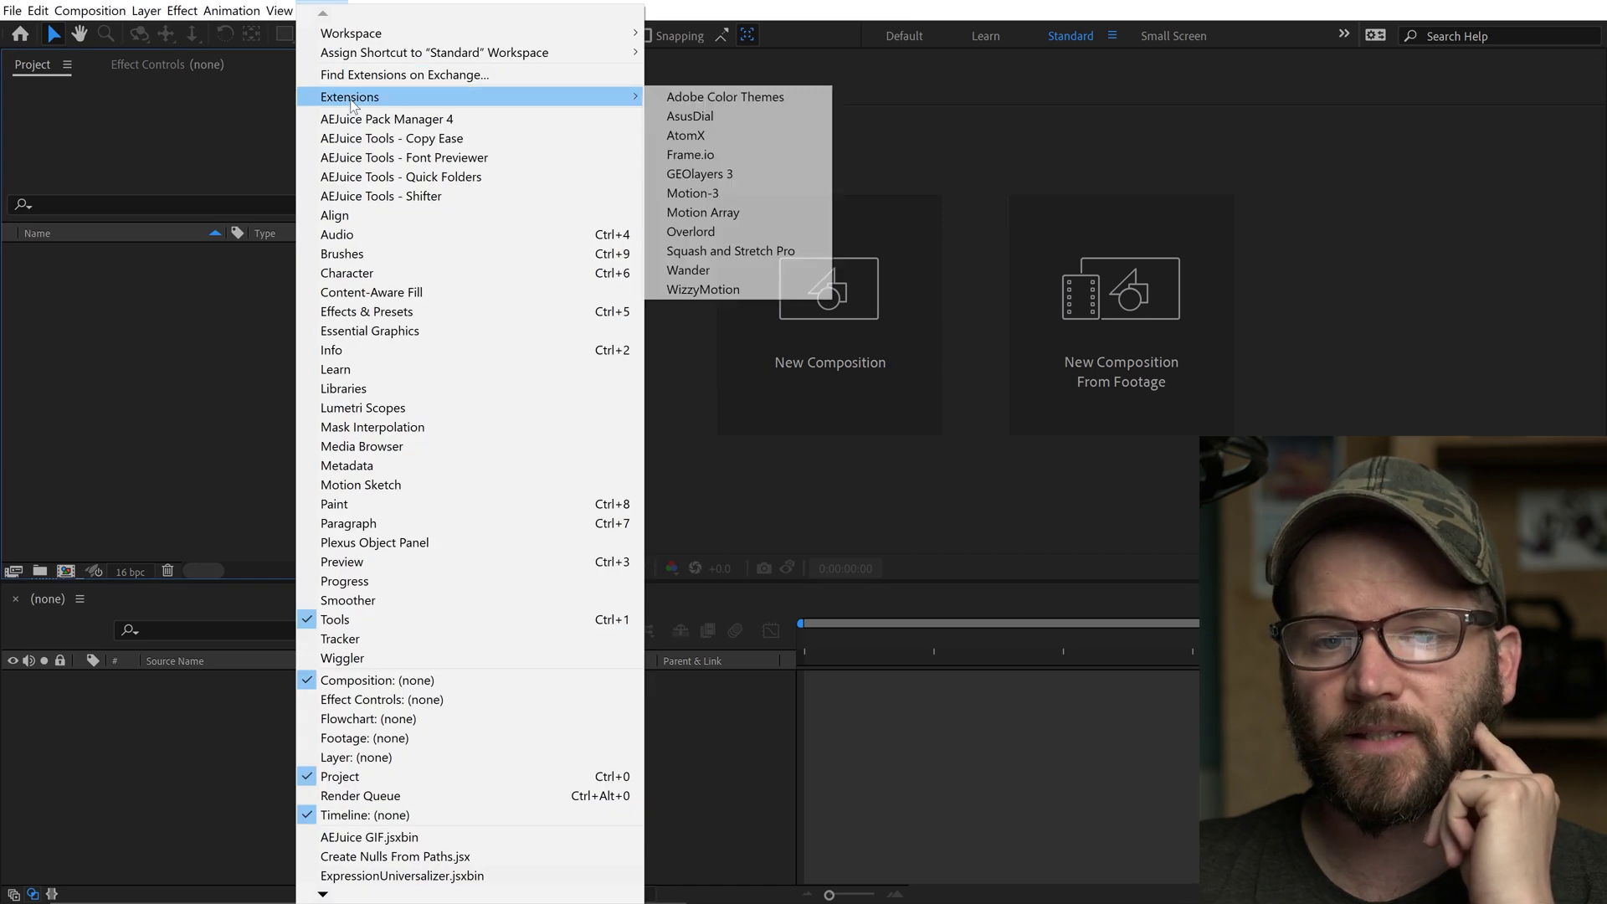
left_click(744, 175)
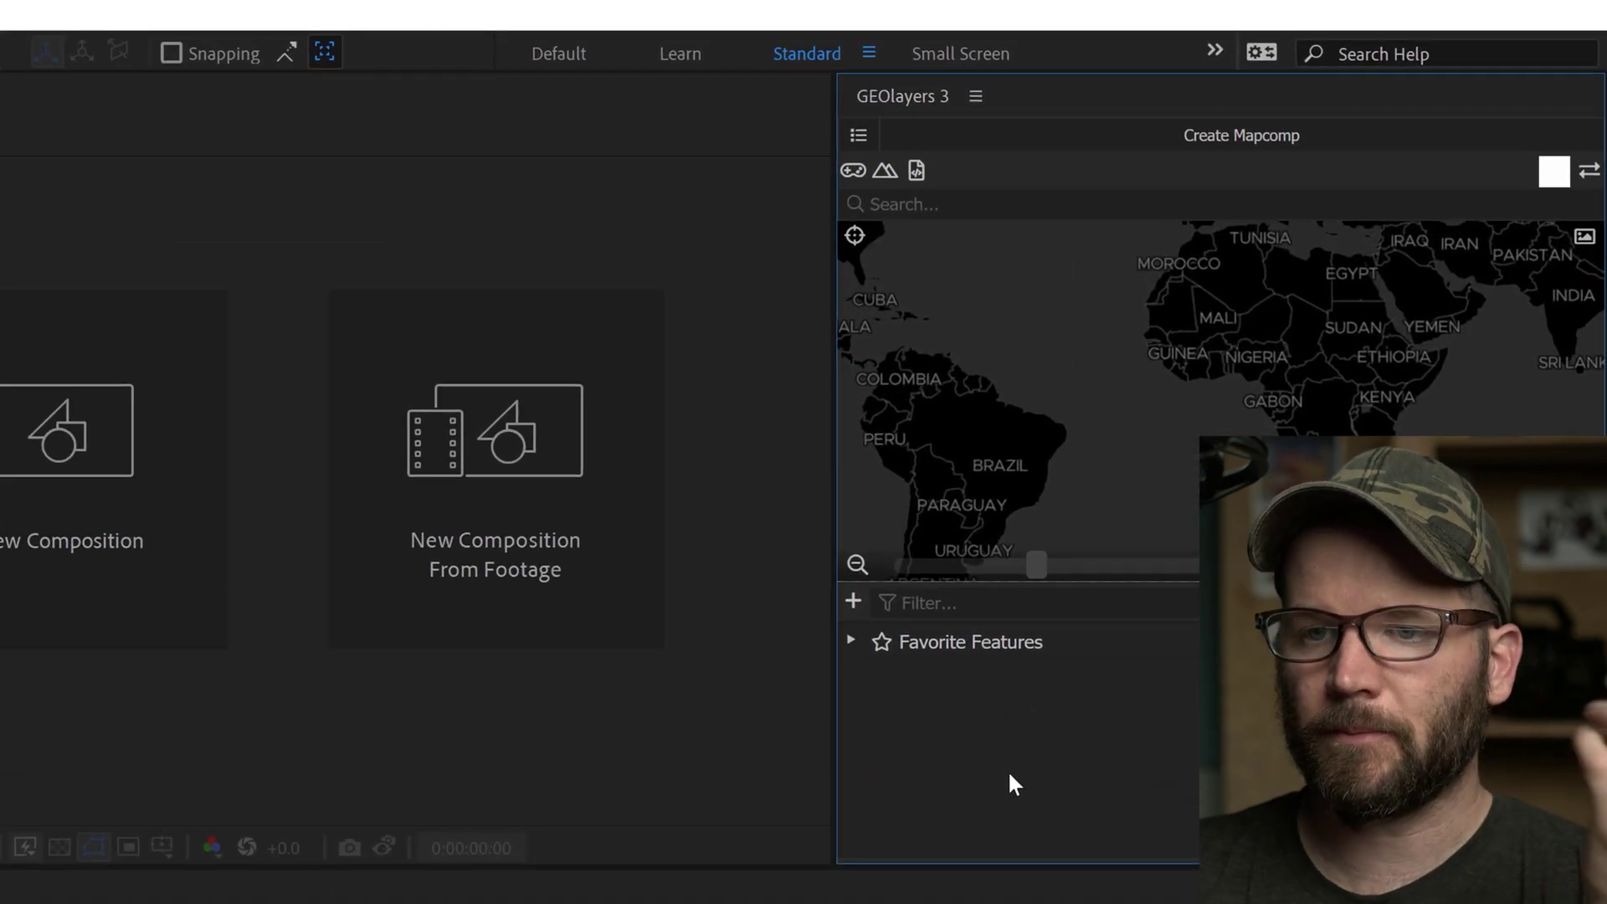
left_click(974, 97)
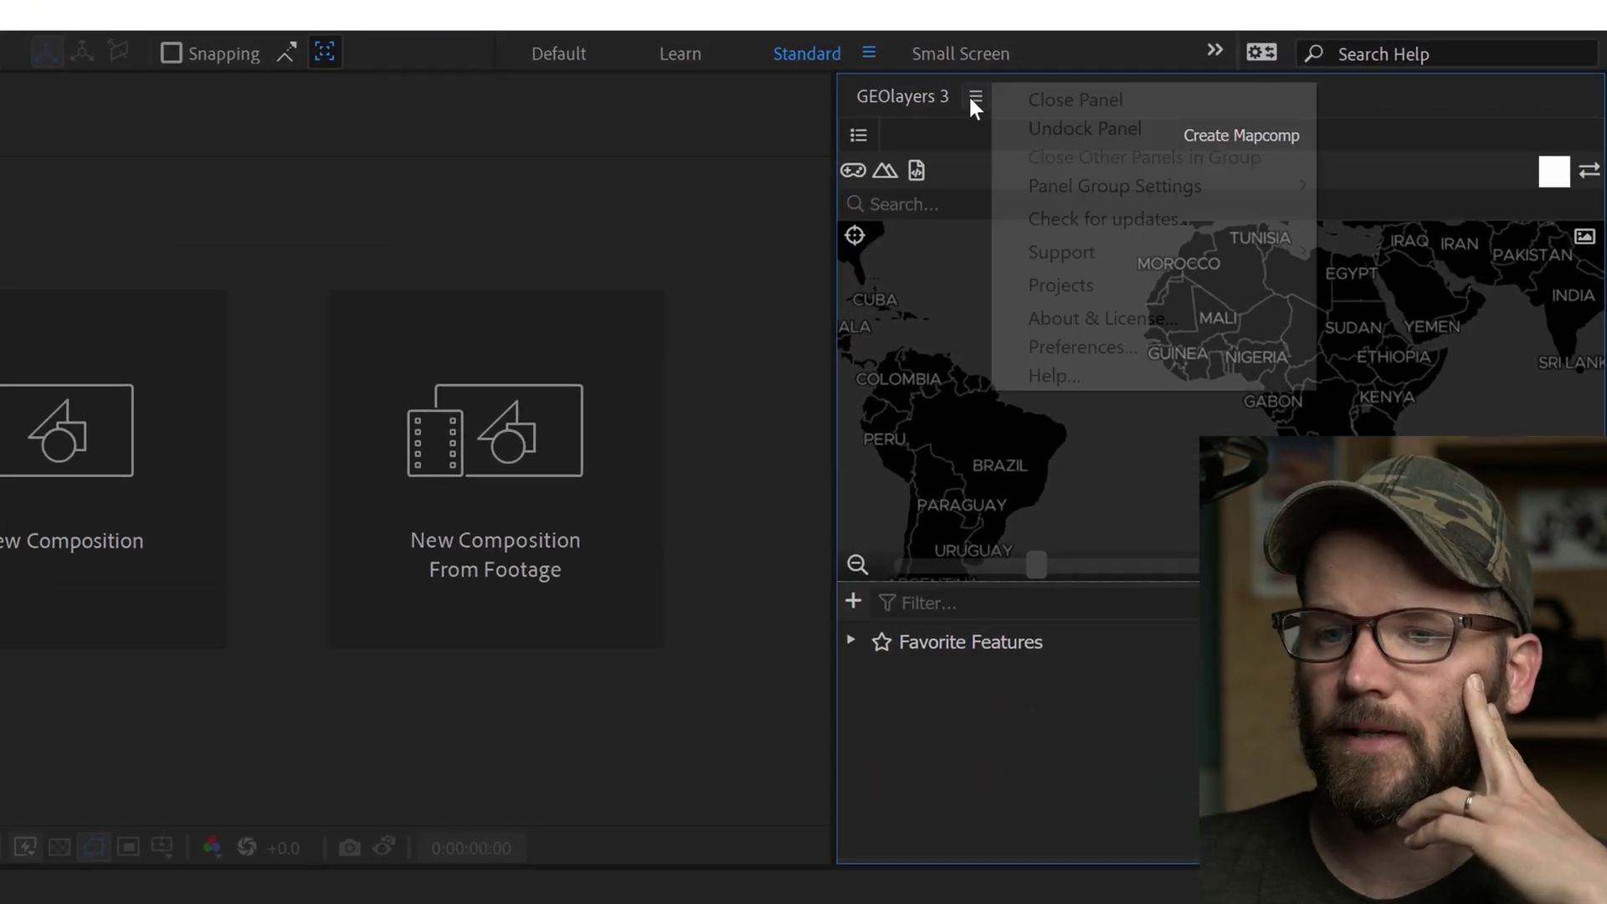
left_click(1058, 284)
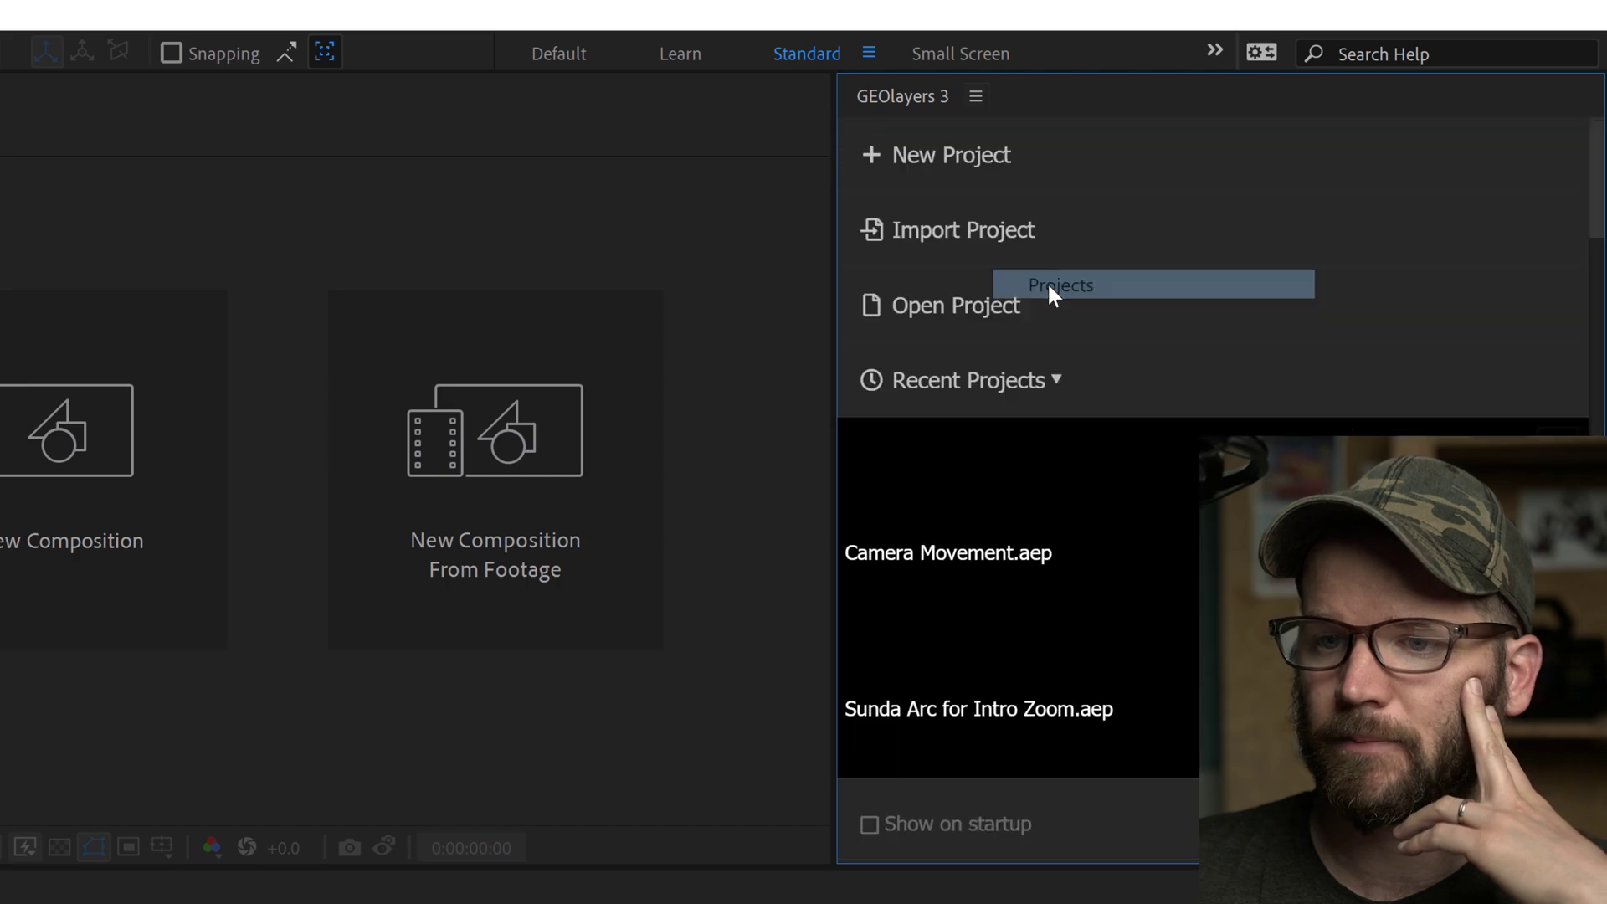
left_click_drag(1599, 171, 1597, 477)
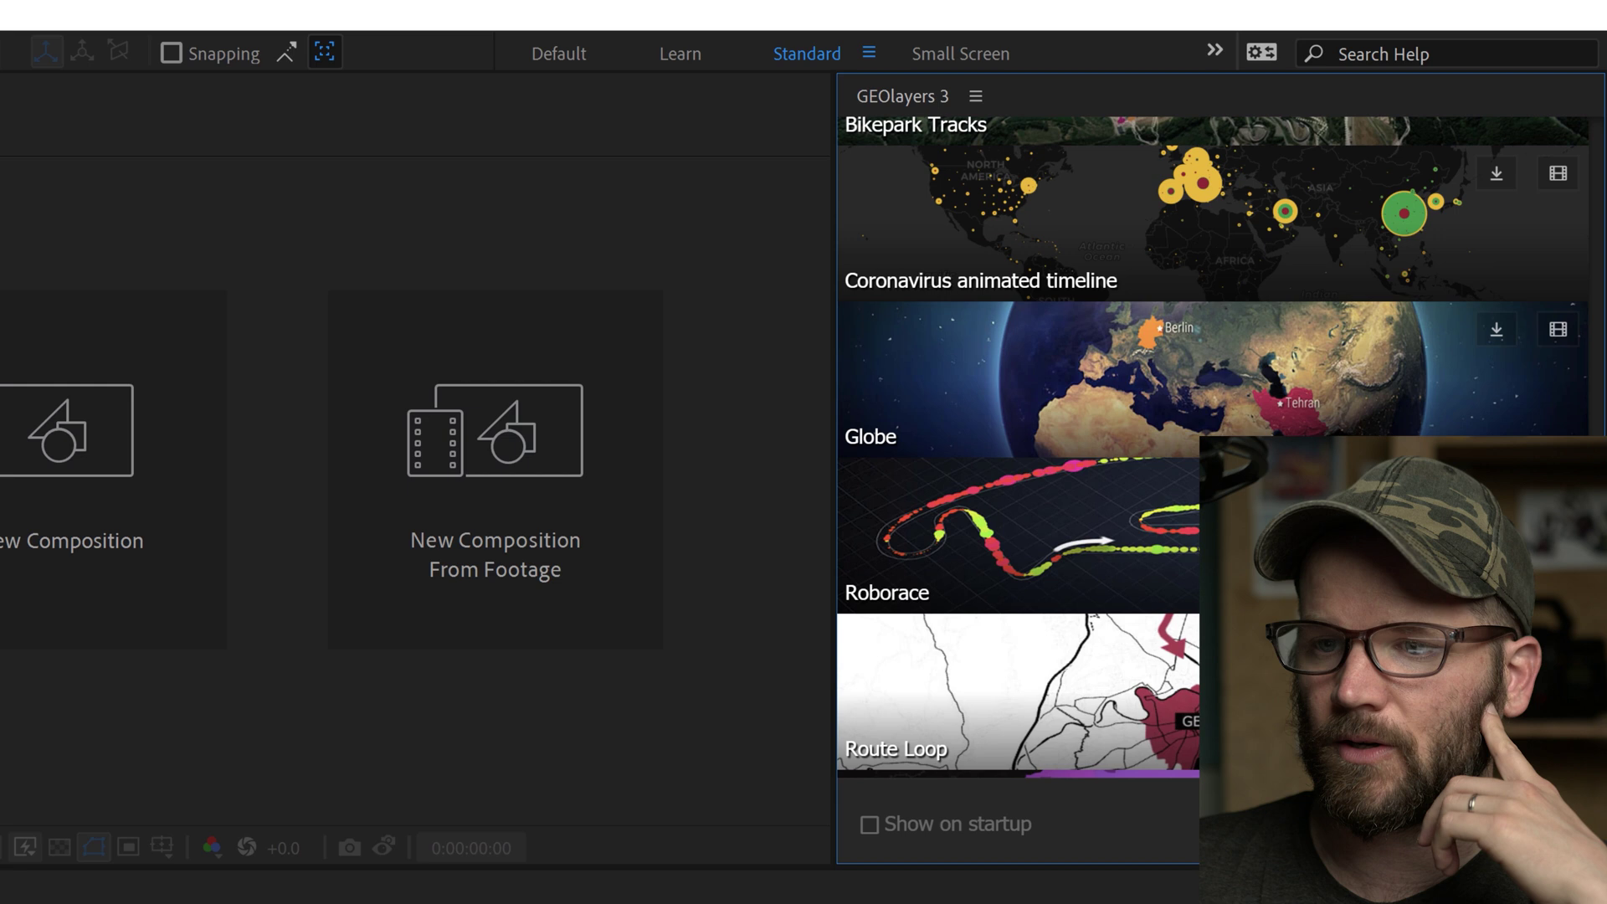
left_click(1222, 404)
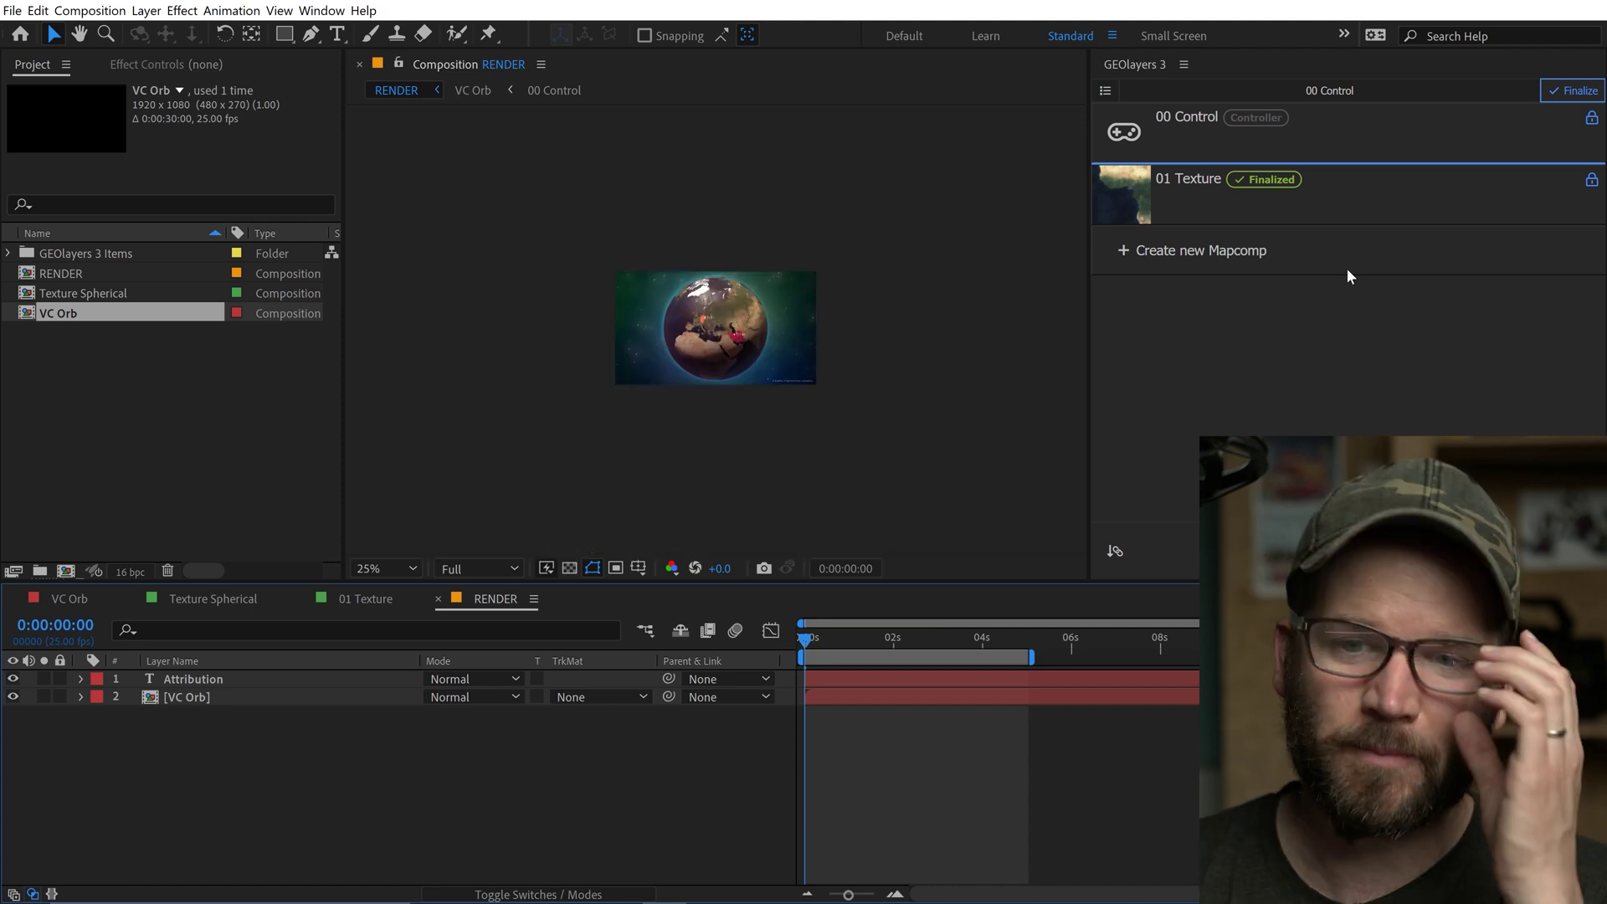
Zoom the viewer to 50%, switch to VC Orb, and pan the globe into view.
key("period")
key("period")
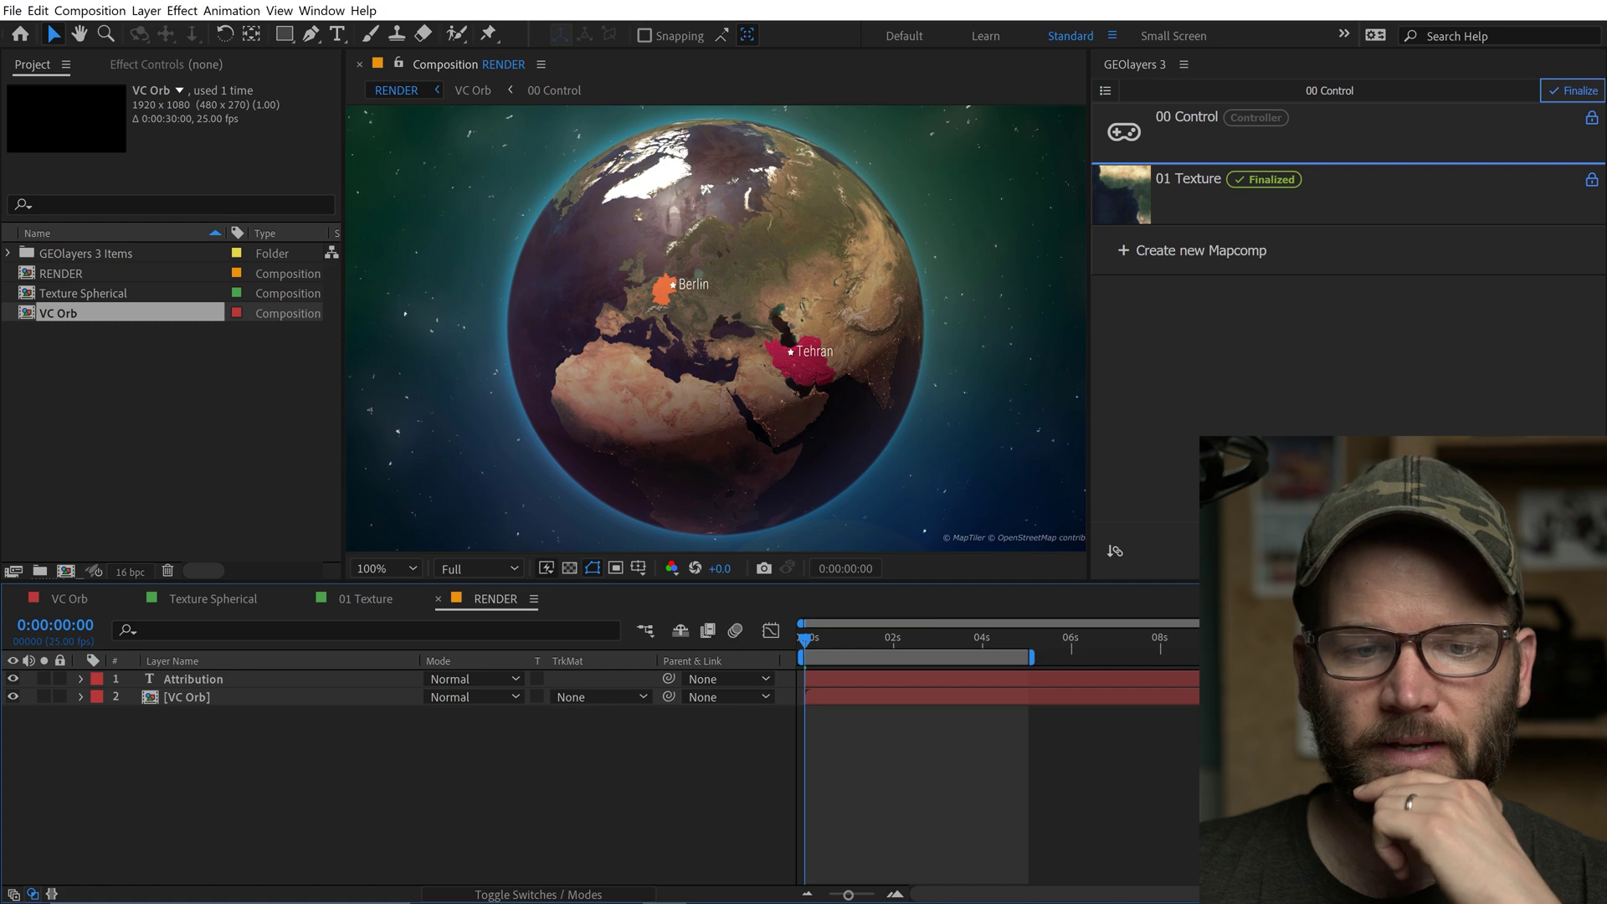
left_click(69, 598)
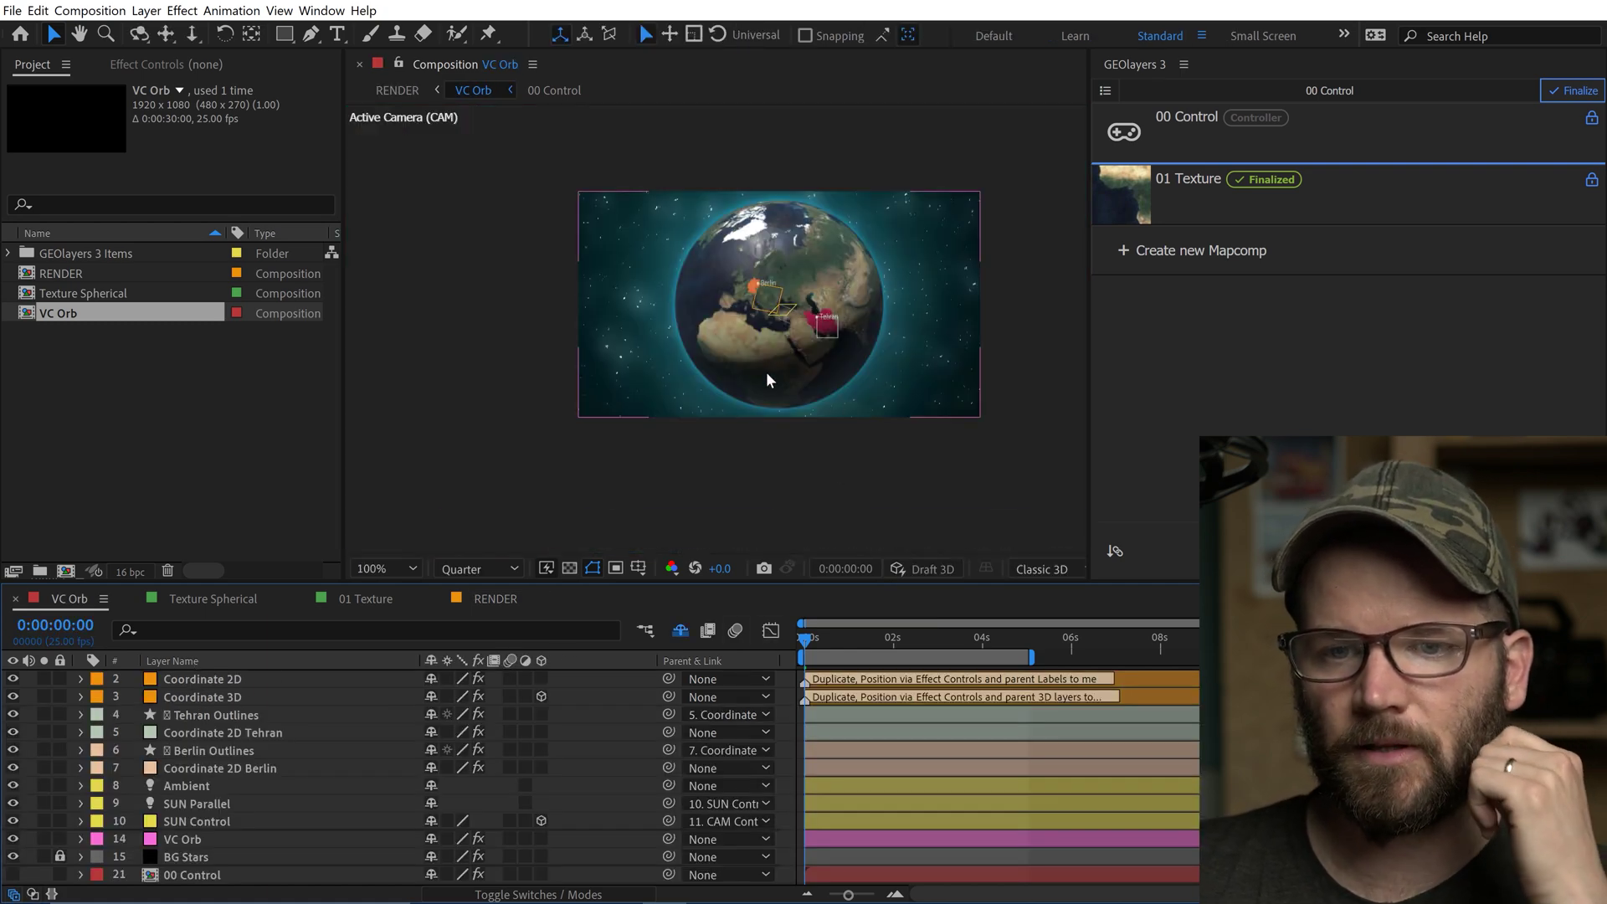
scroll(766, 372, "up", 2)
key("h")
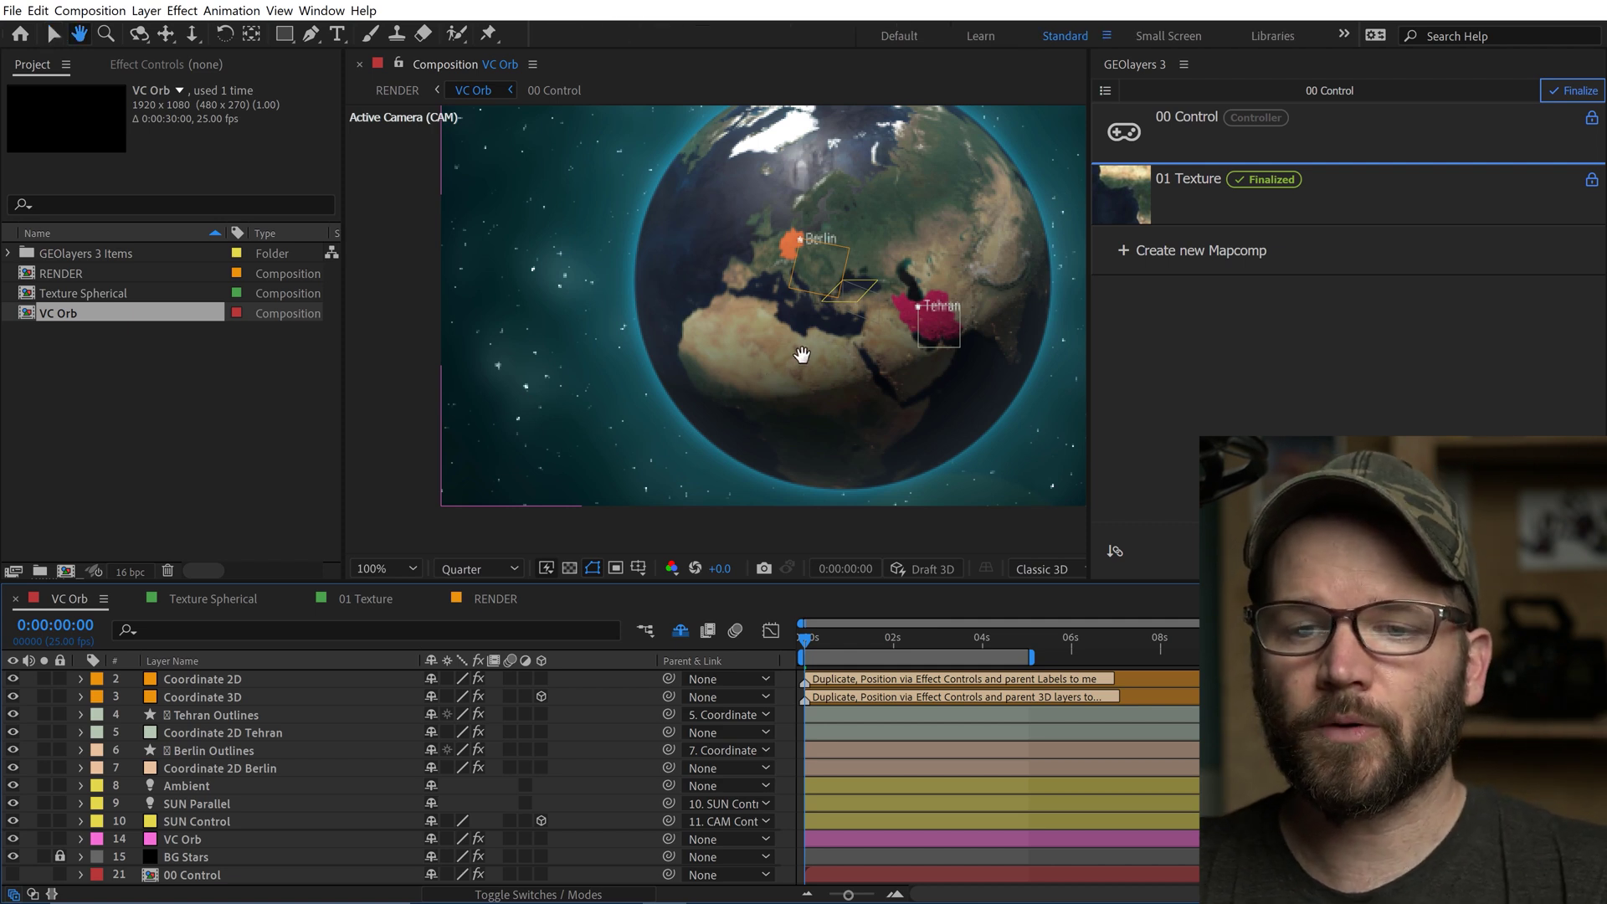
left_click_drag(767, 373, 687, 400)
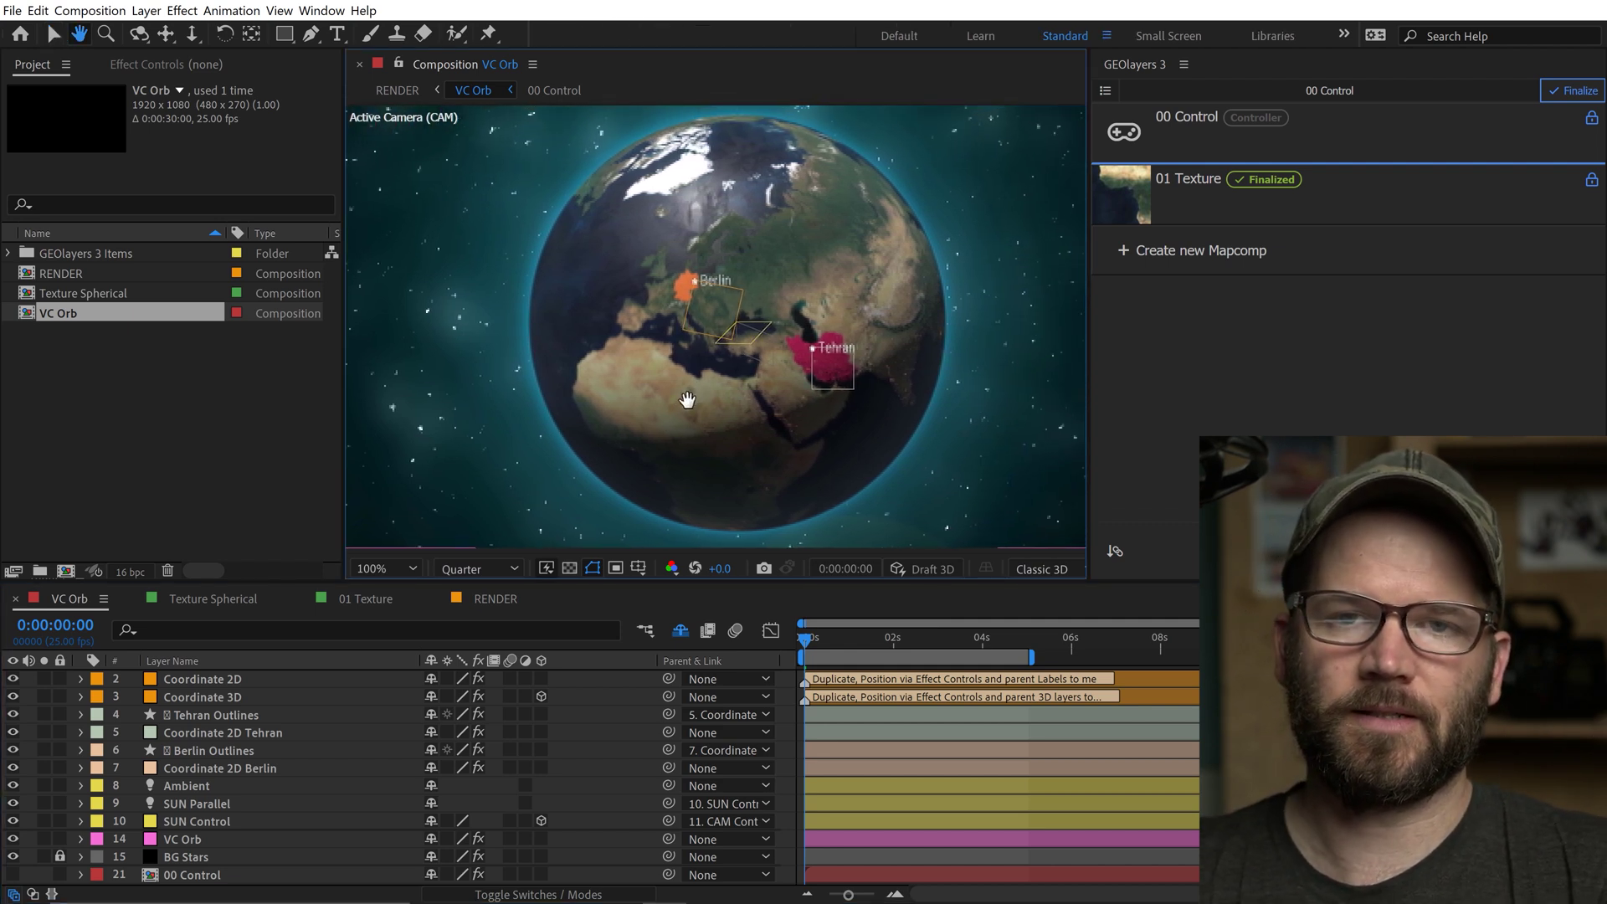
key("v")
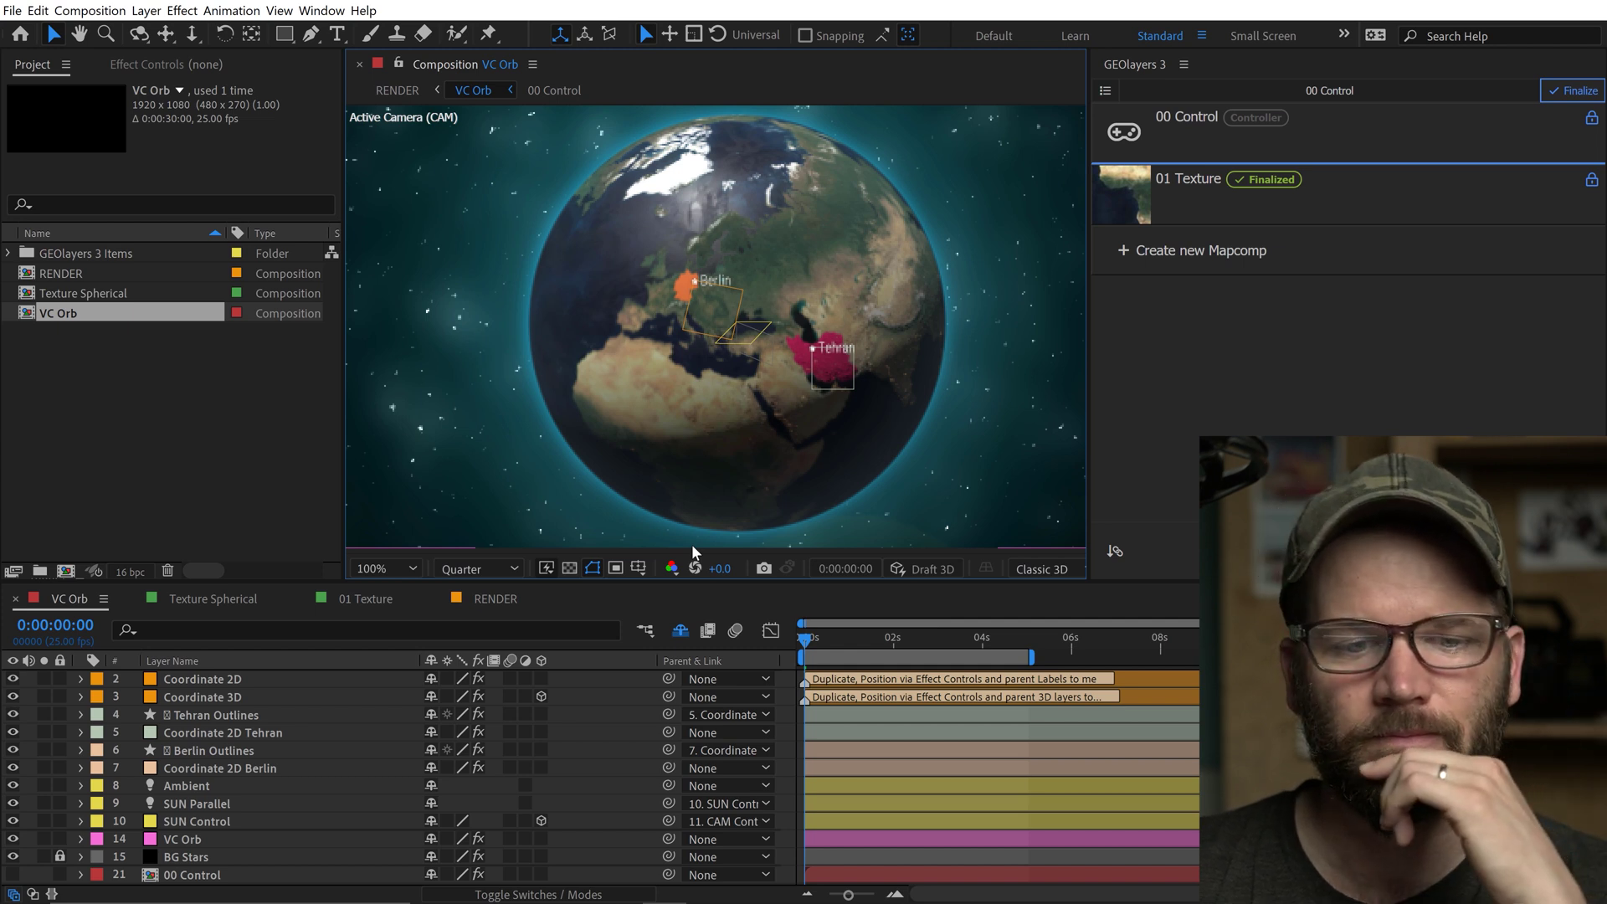
Hide the Berlin and Tehran outline and coordinate layers.
left_click(203, 719)
left_click(209, 749)
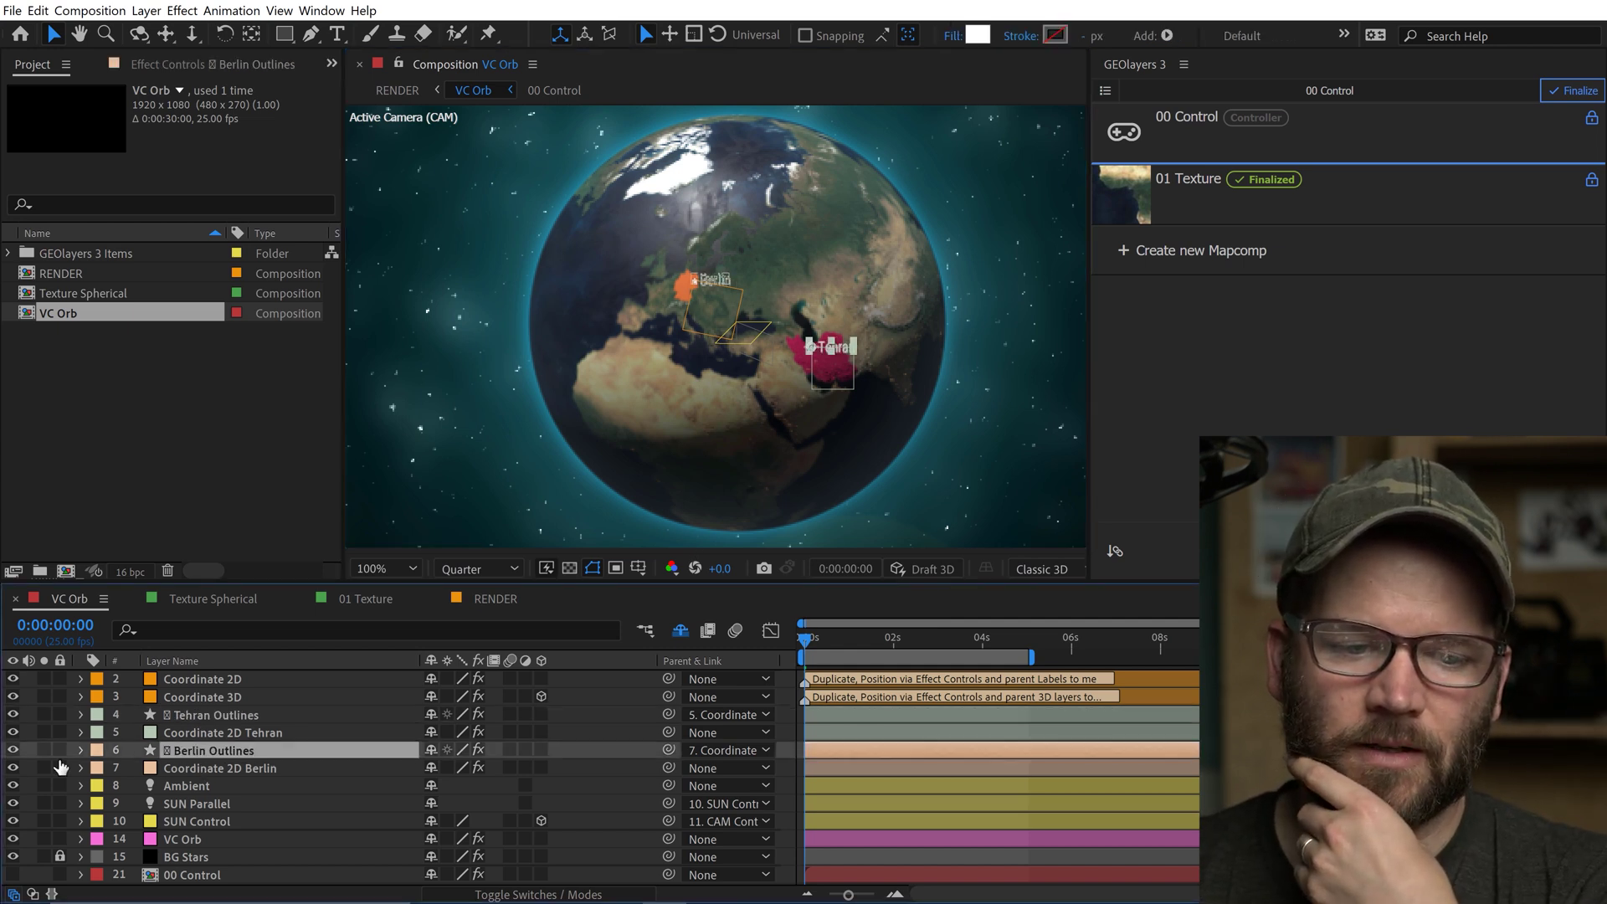
left_click(13, 750)
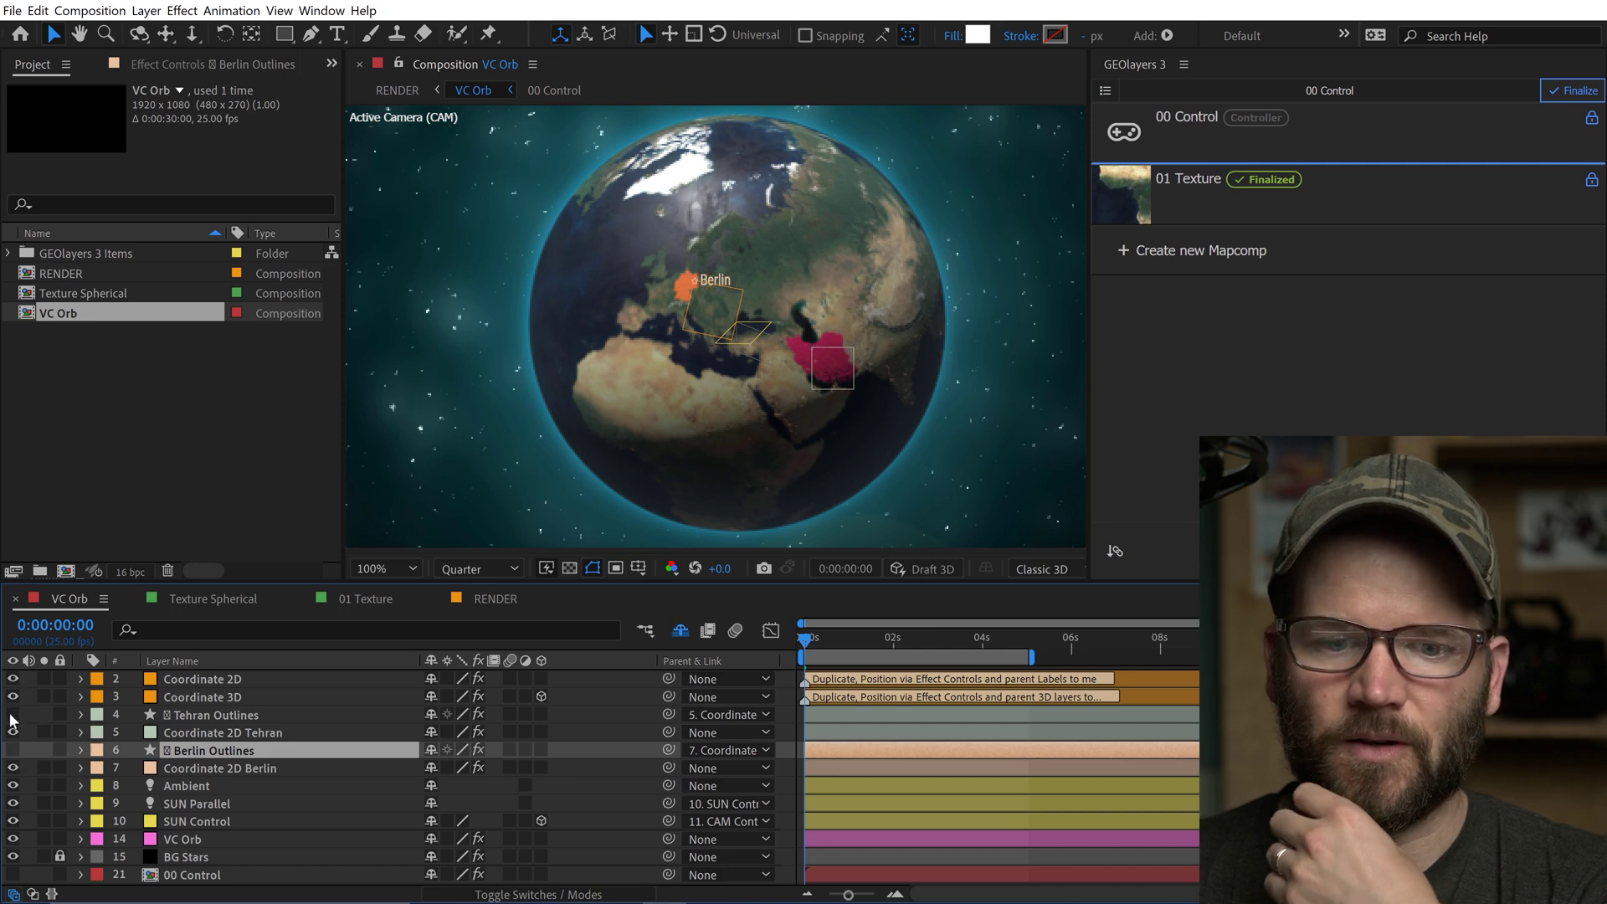
left_click_drag(12, 732, 12, 768)
left_click(265, 613)
In 01 Texture, hide the Germany and Iran shapes and open the map in GEOlayers.
left_click(351, 608)
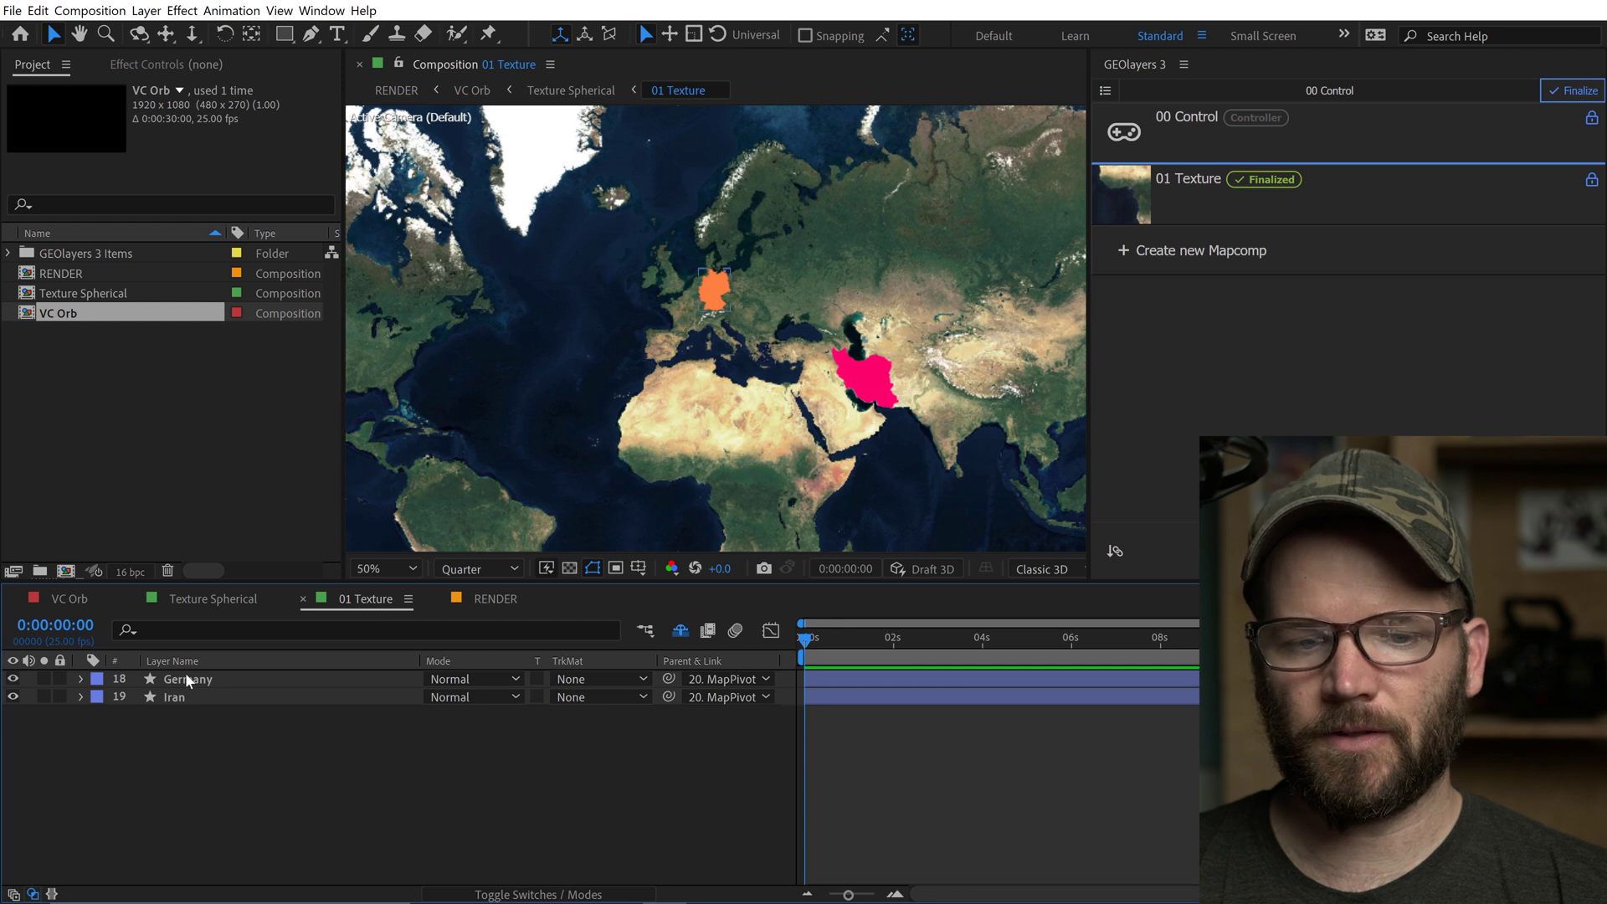
left_click(186, 679)
left_click(12, 679)
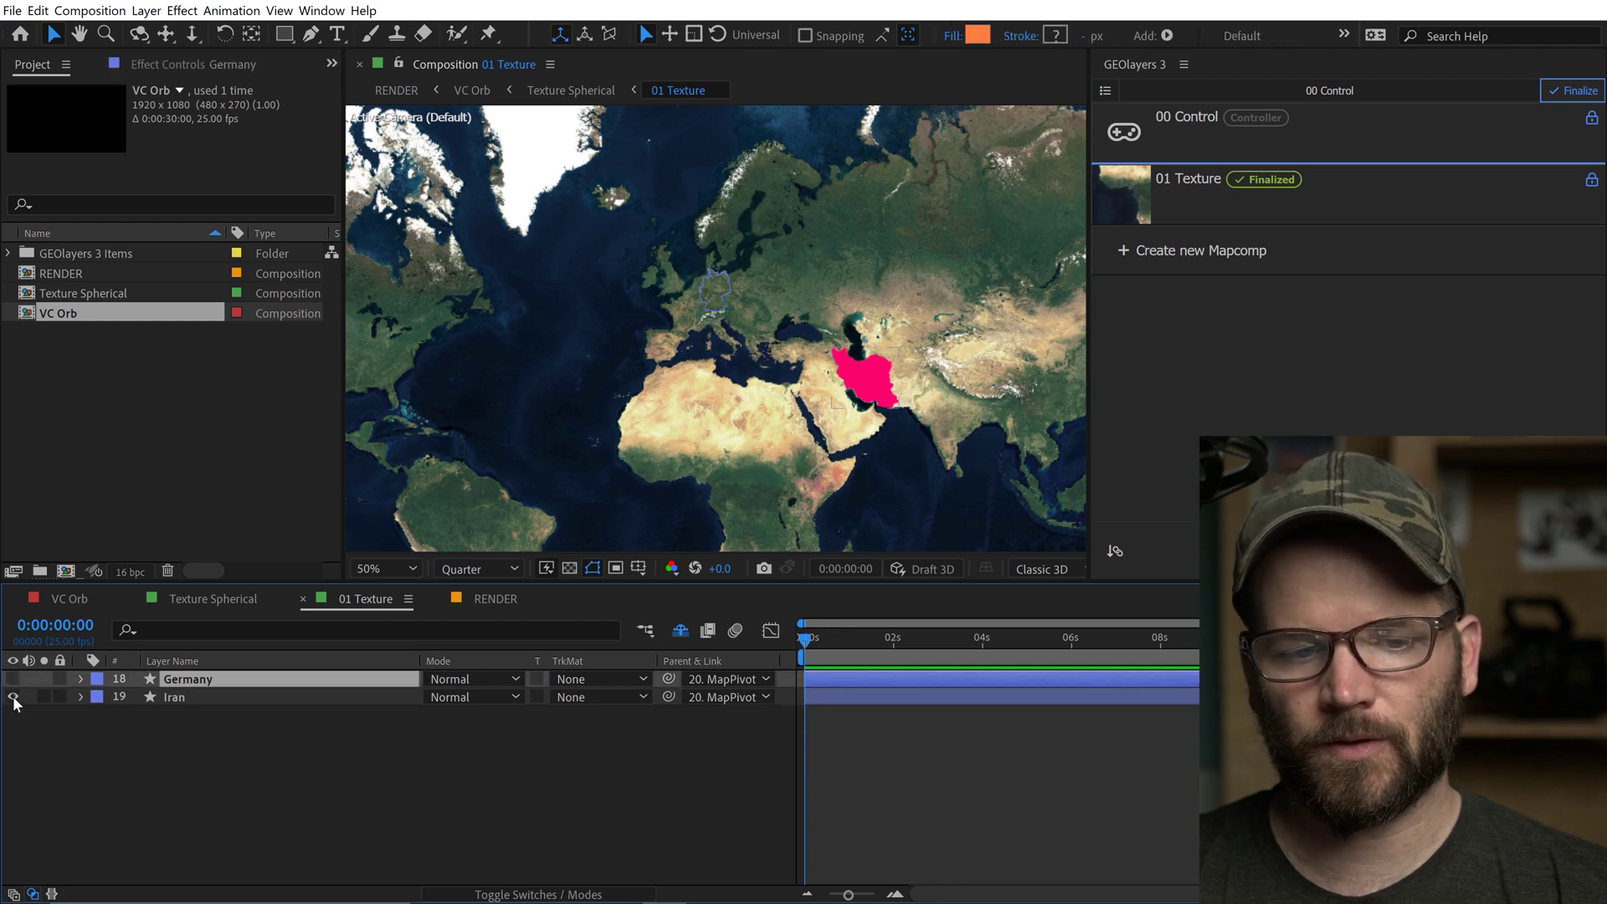
left_click(13, 697)
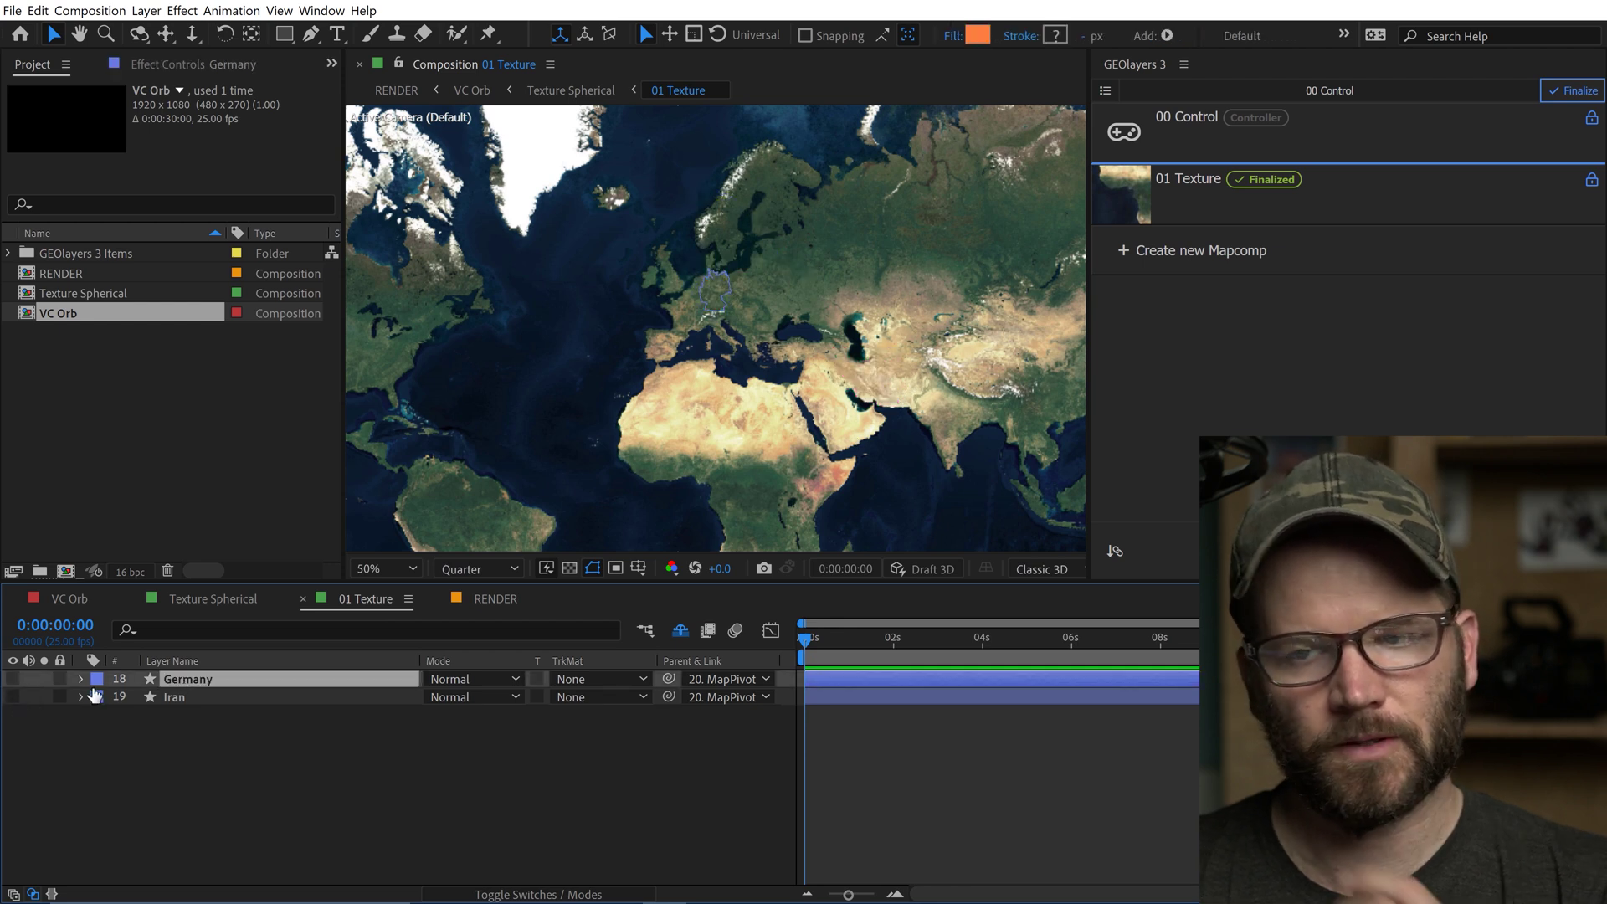
left_click(1311, 211)
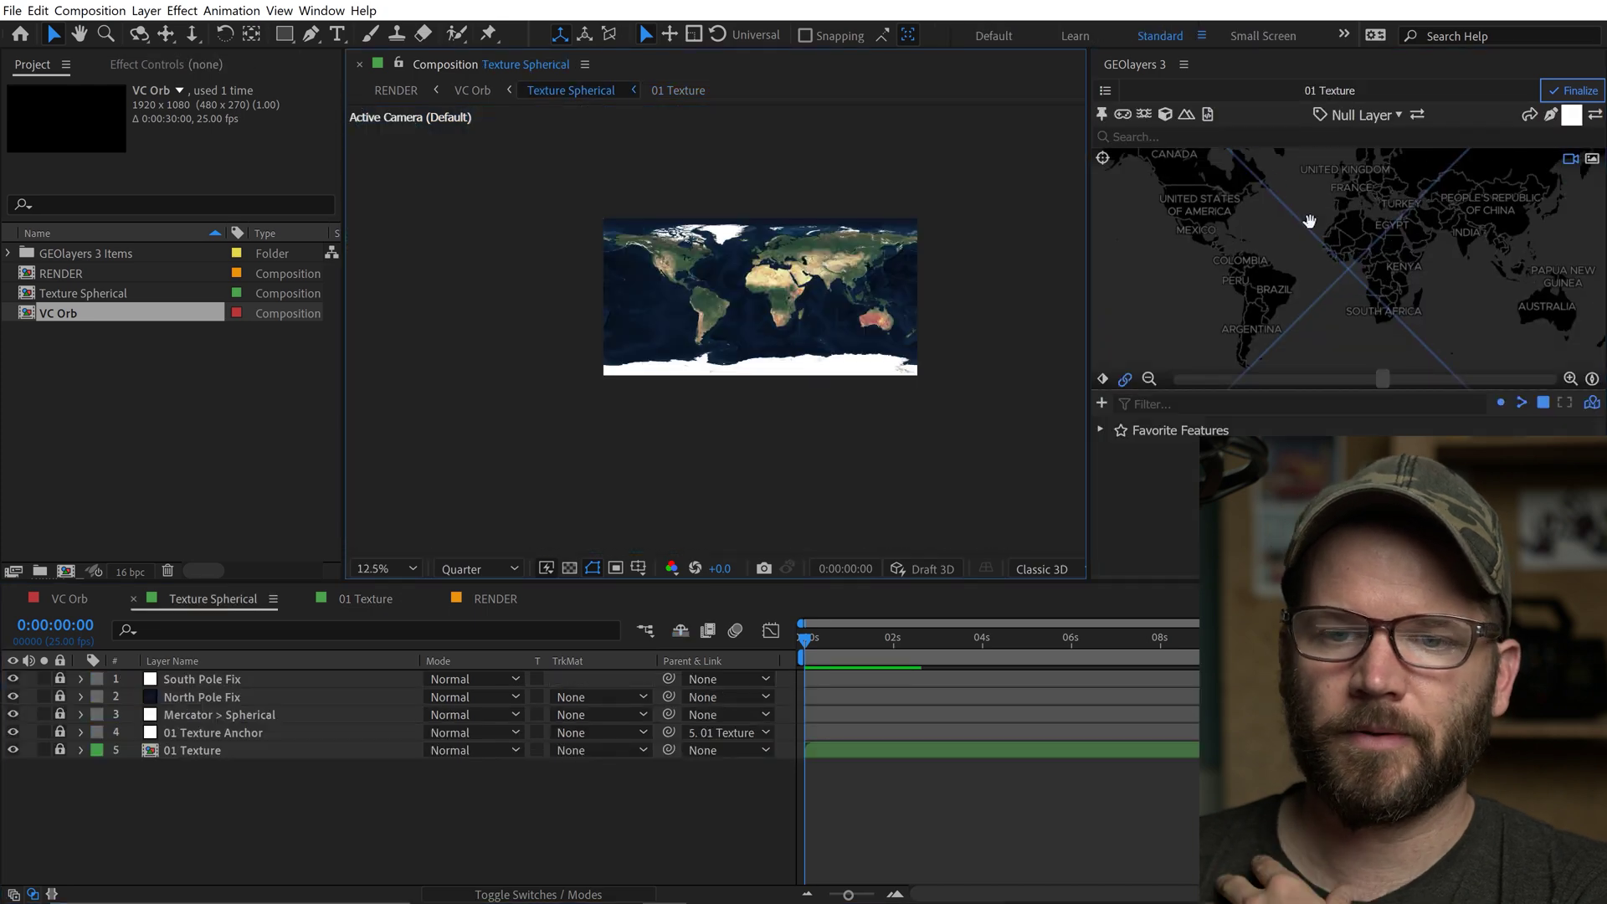
scroll(726, 376, "up", 1)
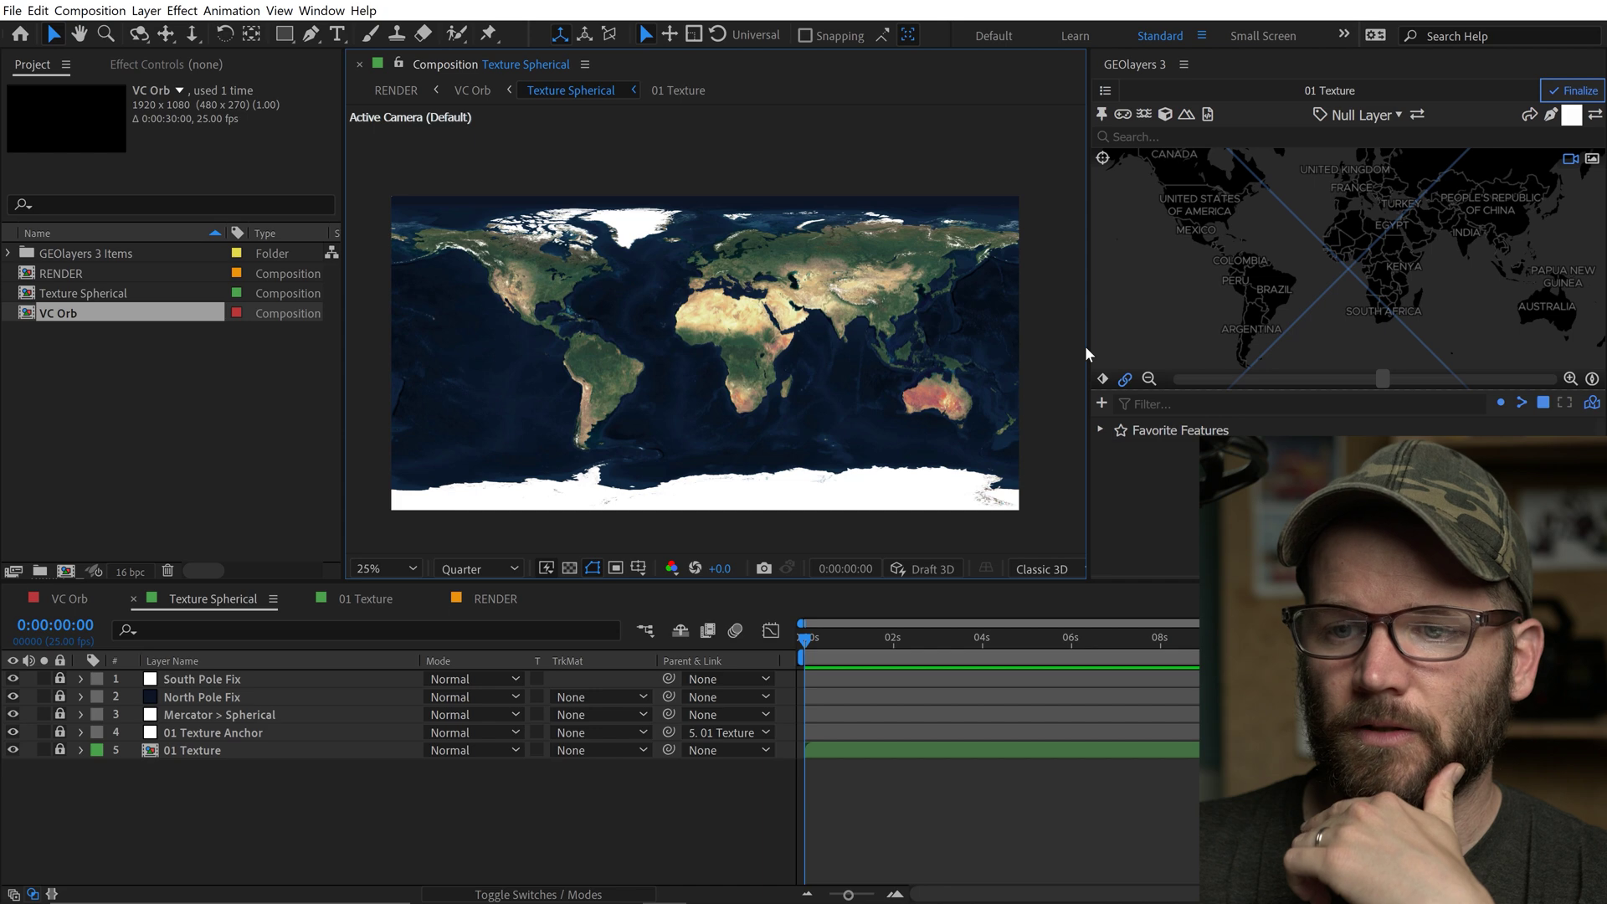
Import Volcanoes world wide.json into the GEOlayers map as a feature file.
left_click_drag(1084, 344, 1061, 352)
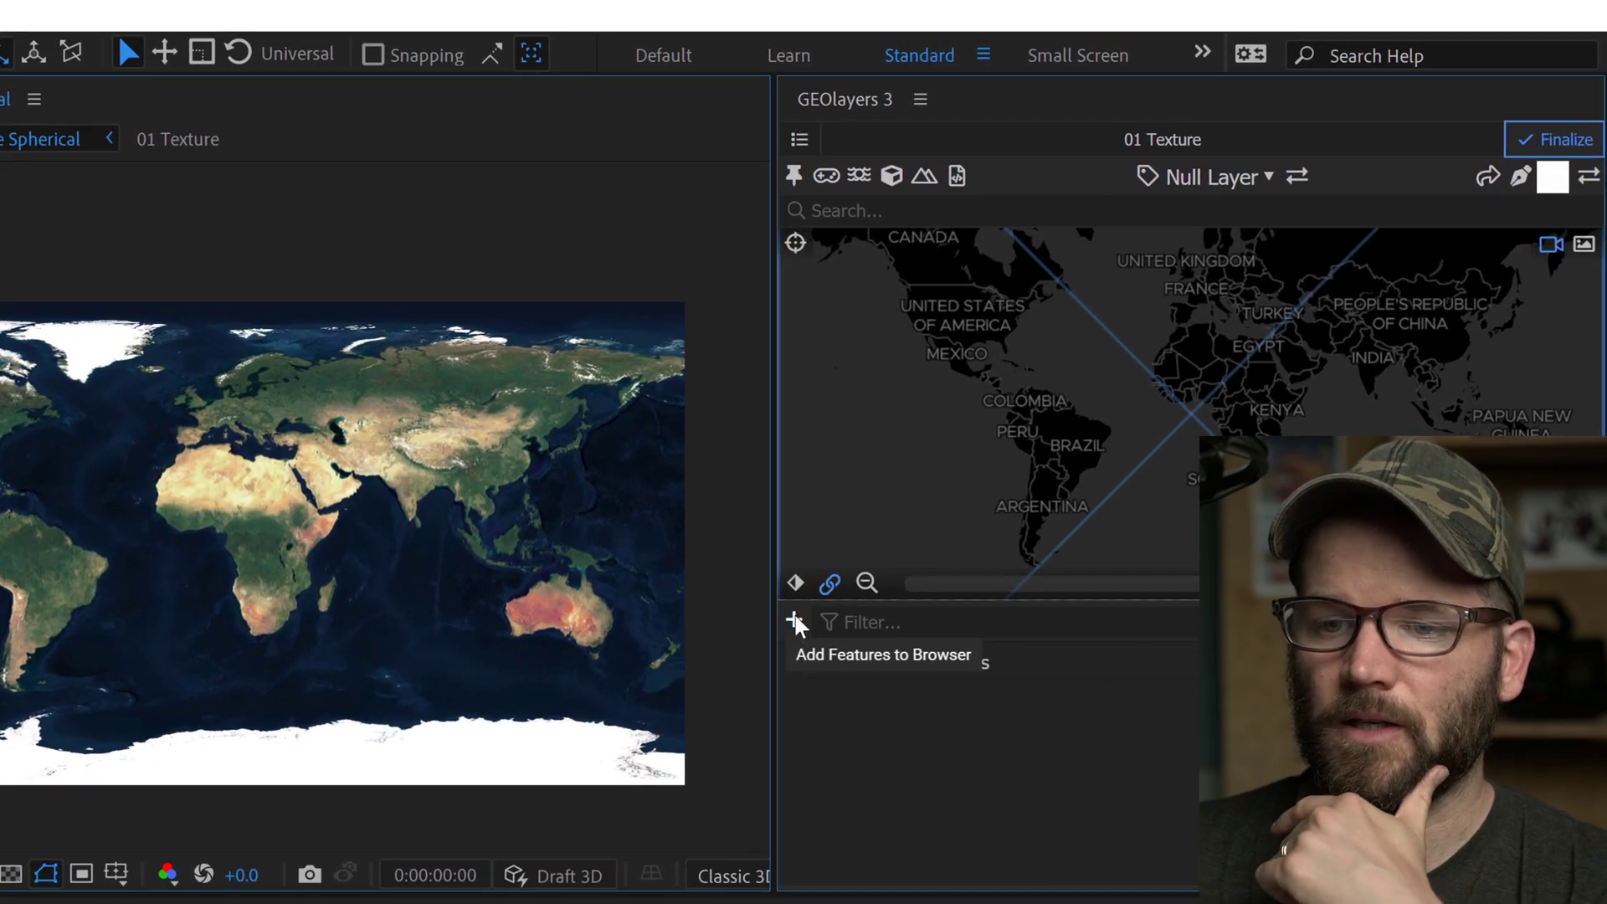
left_click(795, 624)
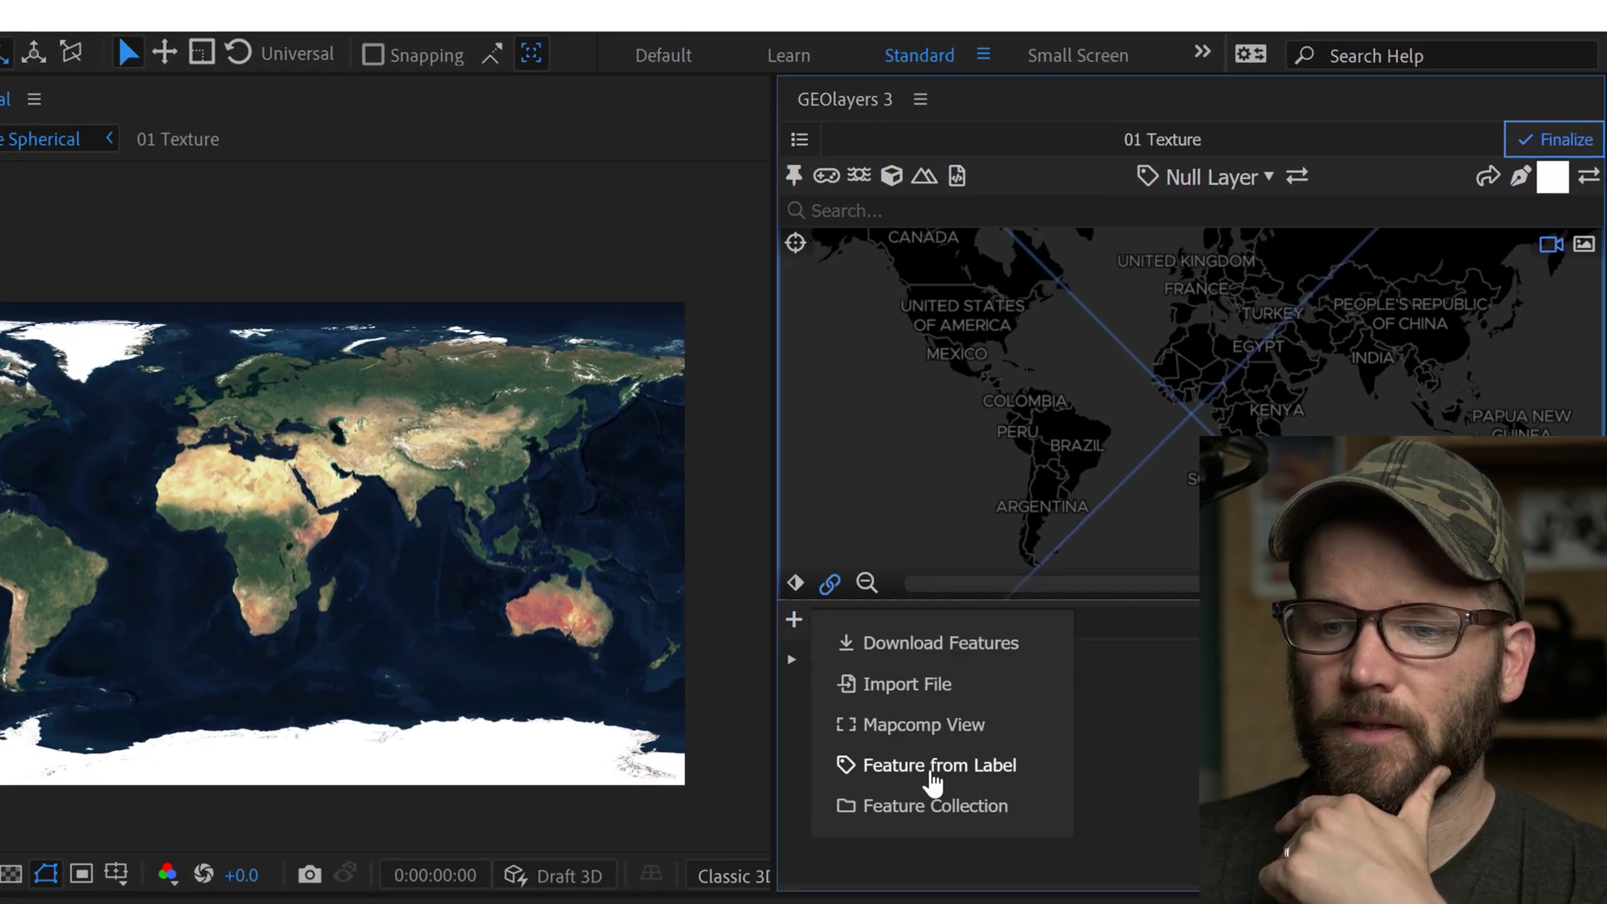
left_click(946, 726)
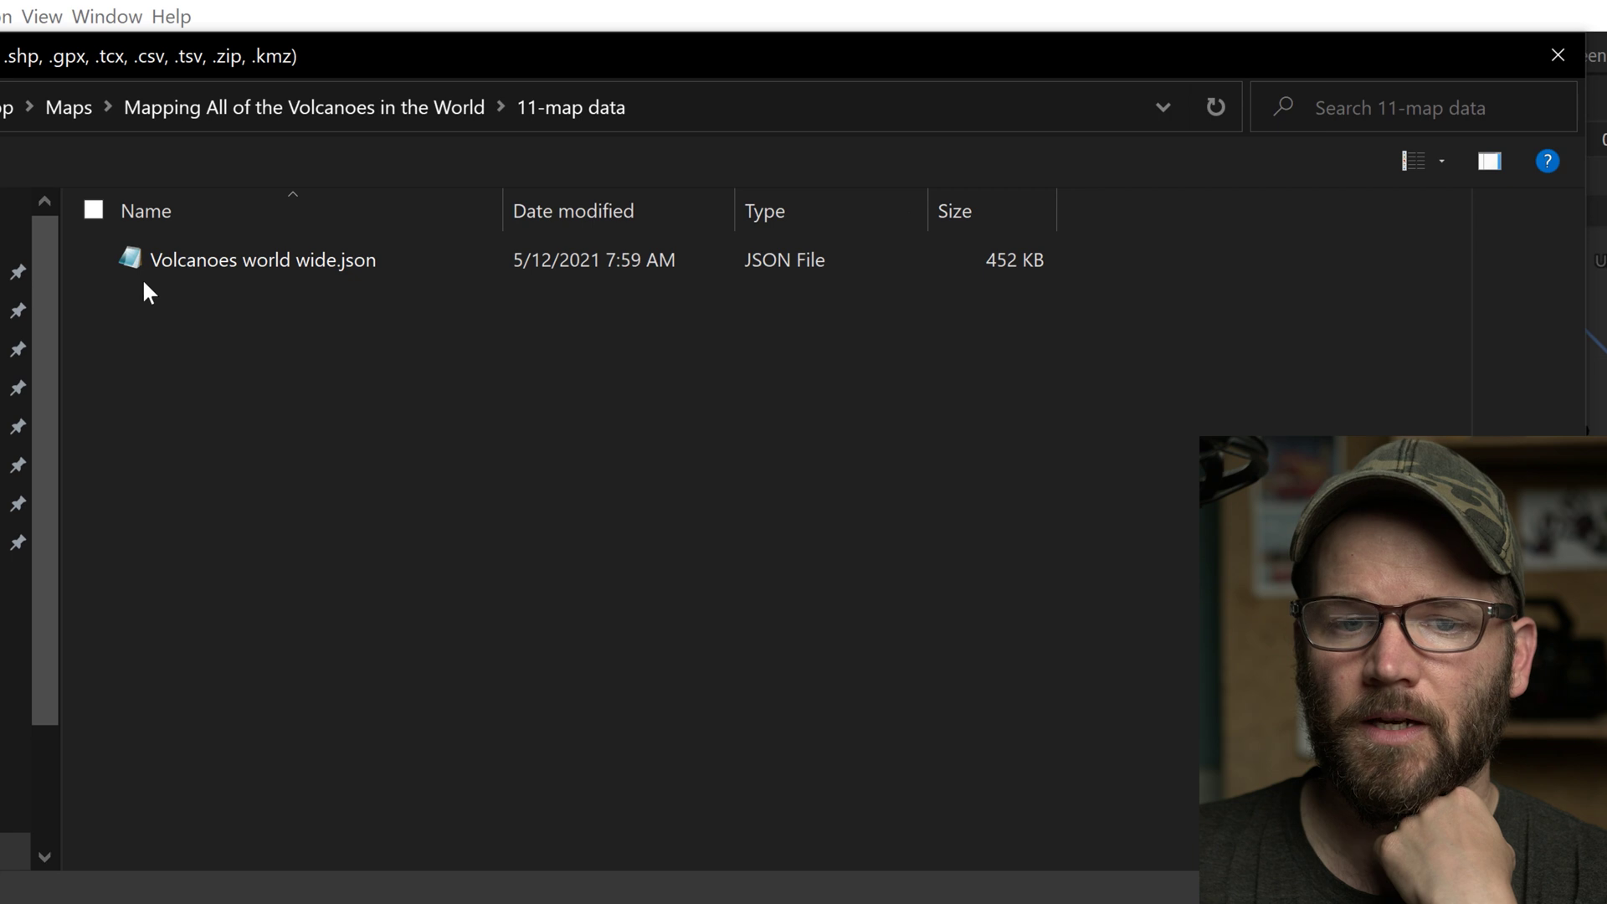
double_click(253, 261)
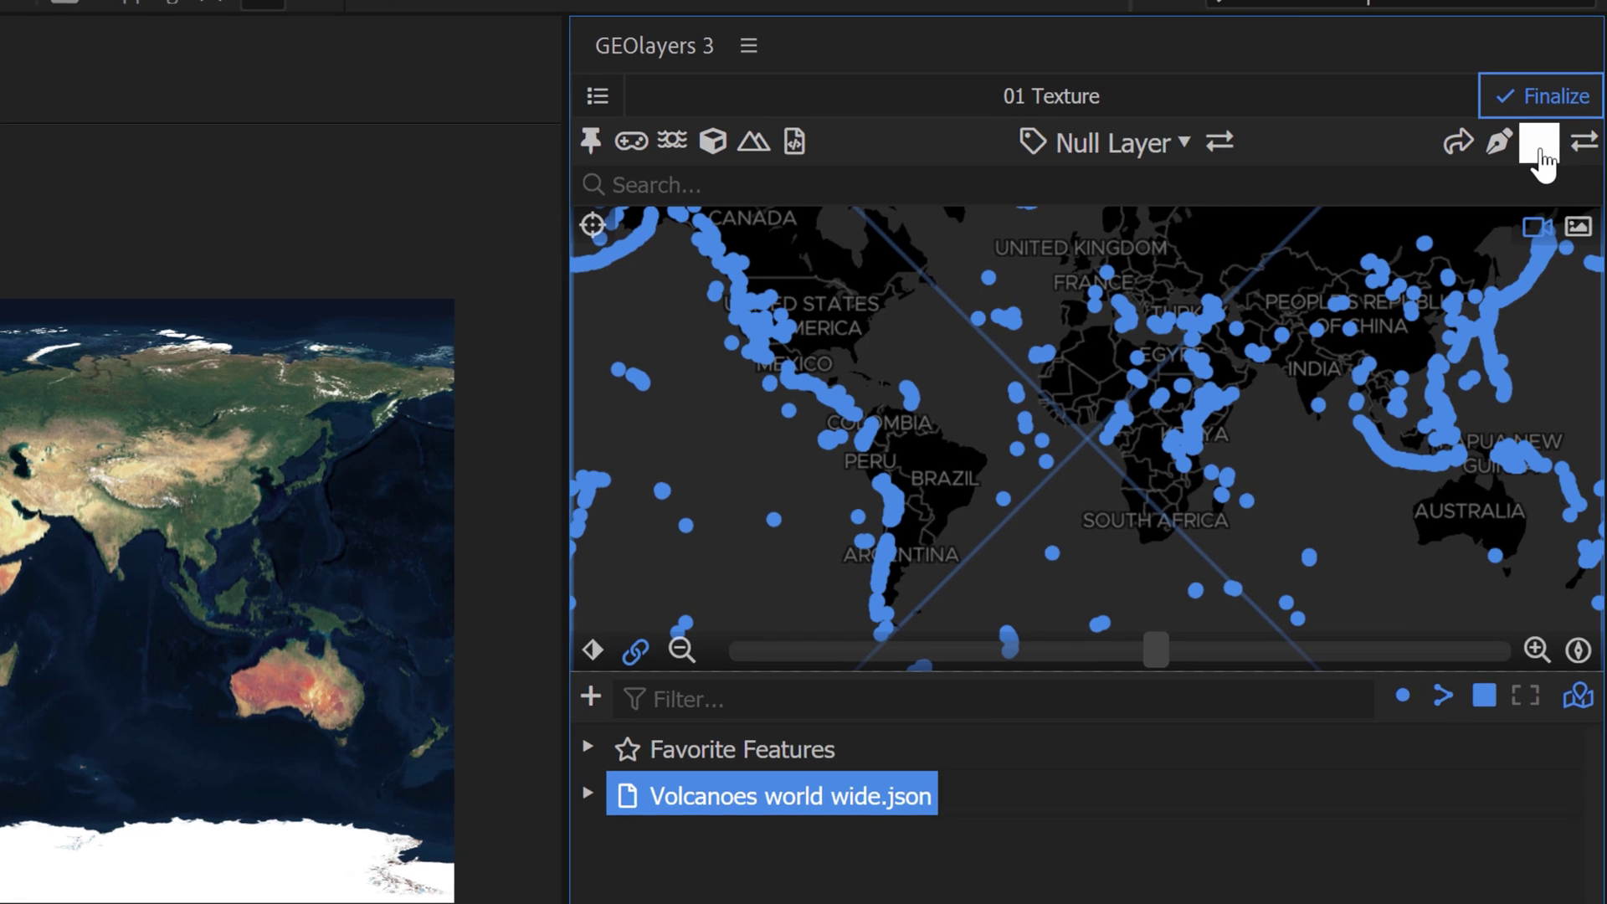
Give the volcano data the orange 5px style with a 10 px stroke width.
left_click(1546, 166)
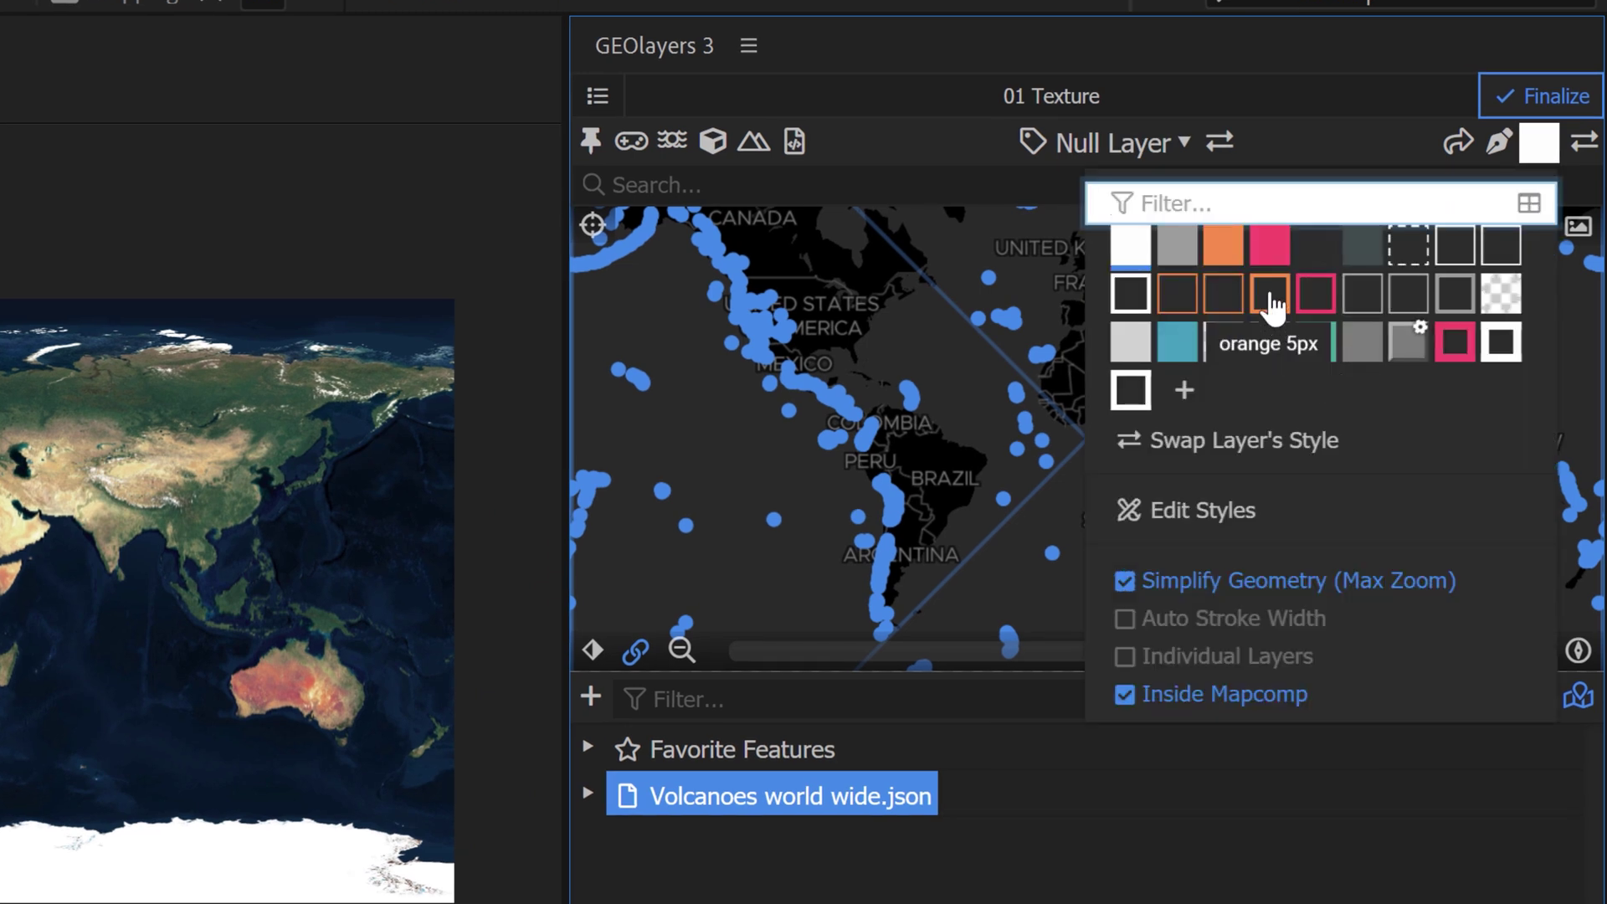
left_click(1270, 303)
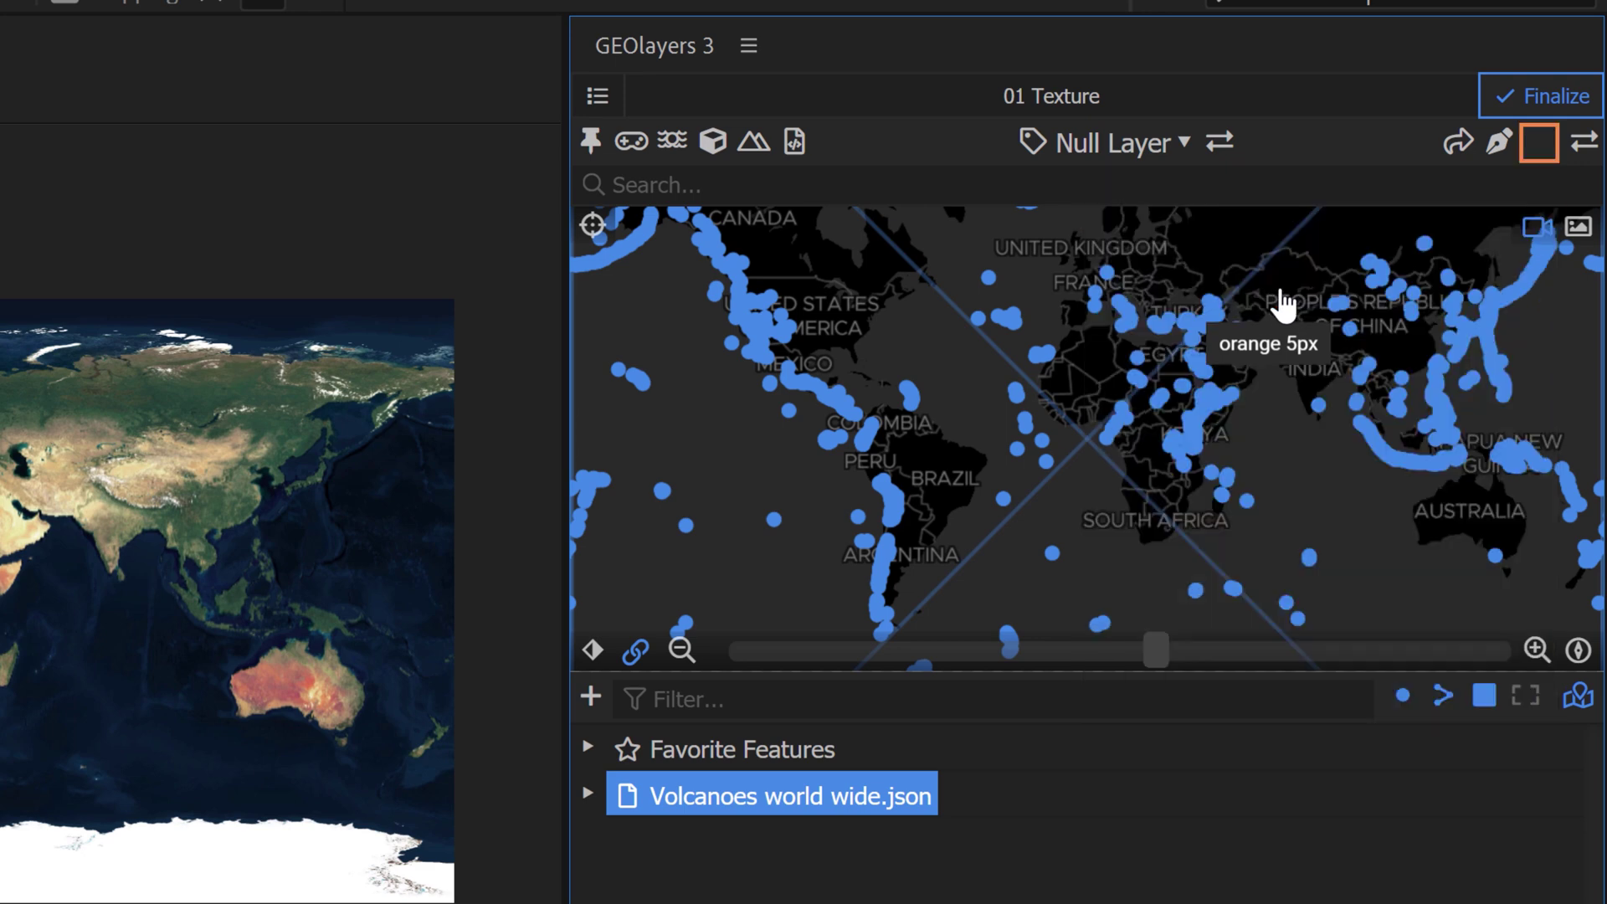
left_click(1543, 155)
left_click(1206, 512)
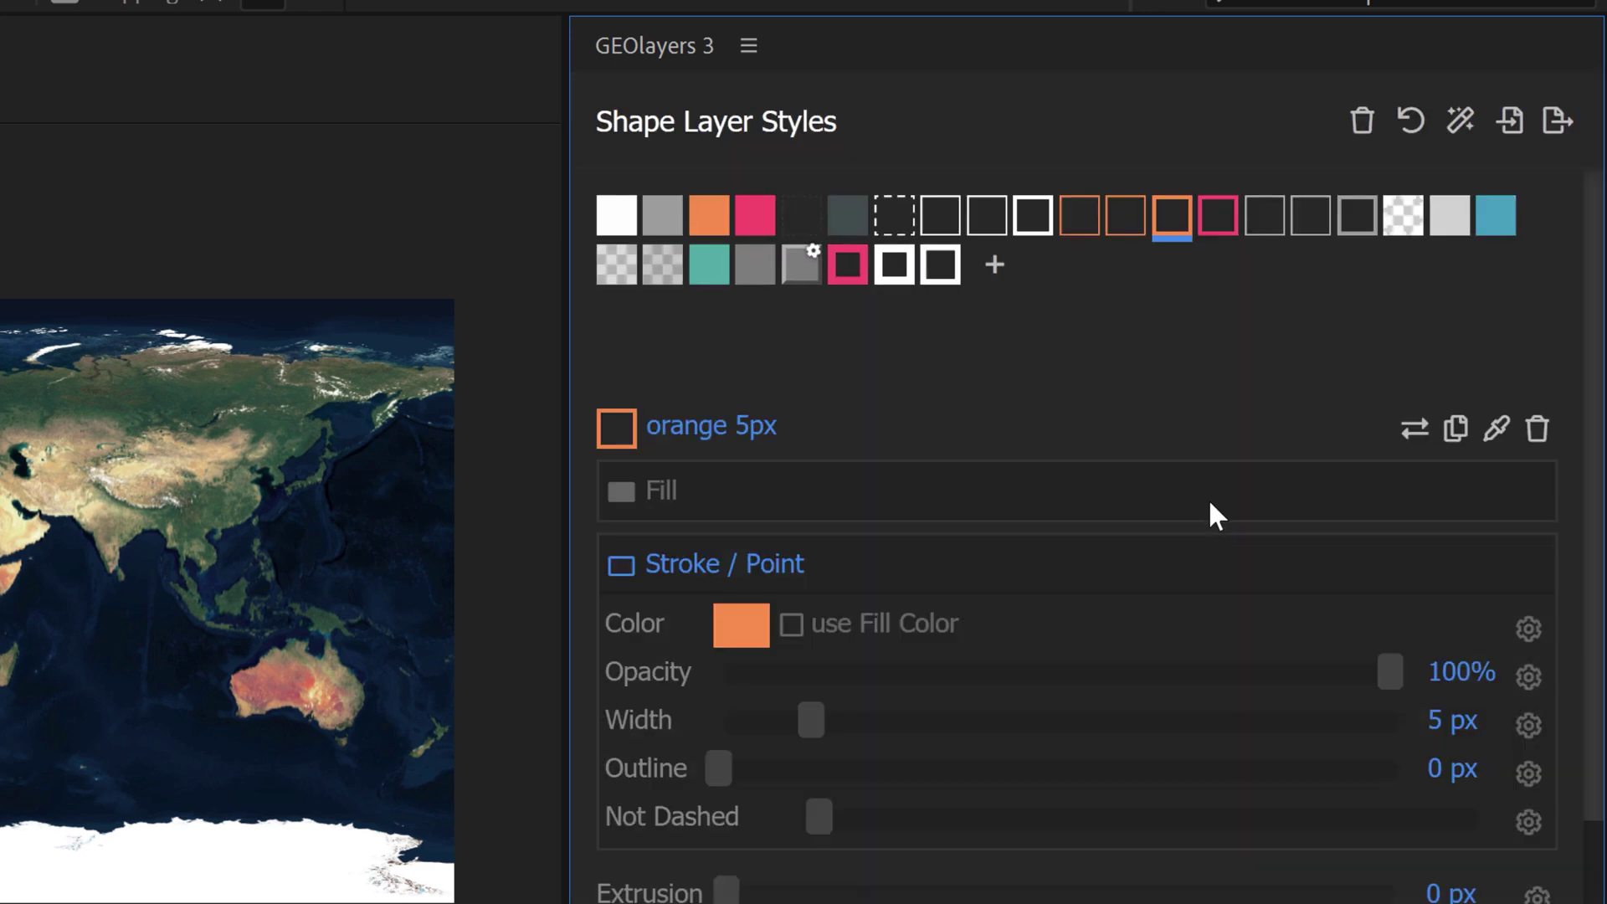
left_click(1438, 721)
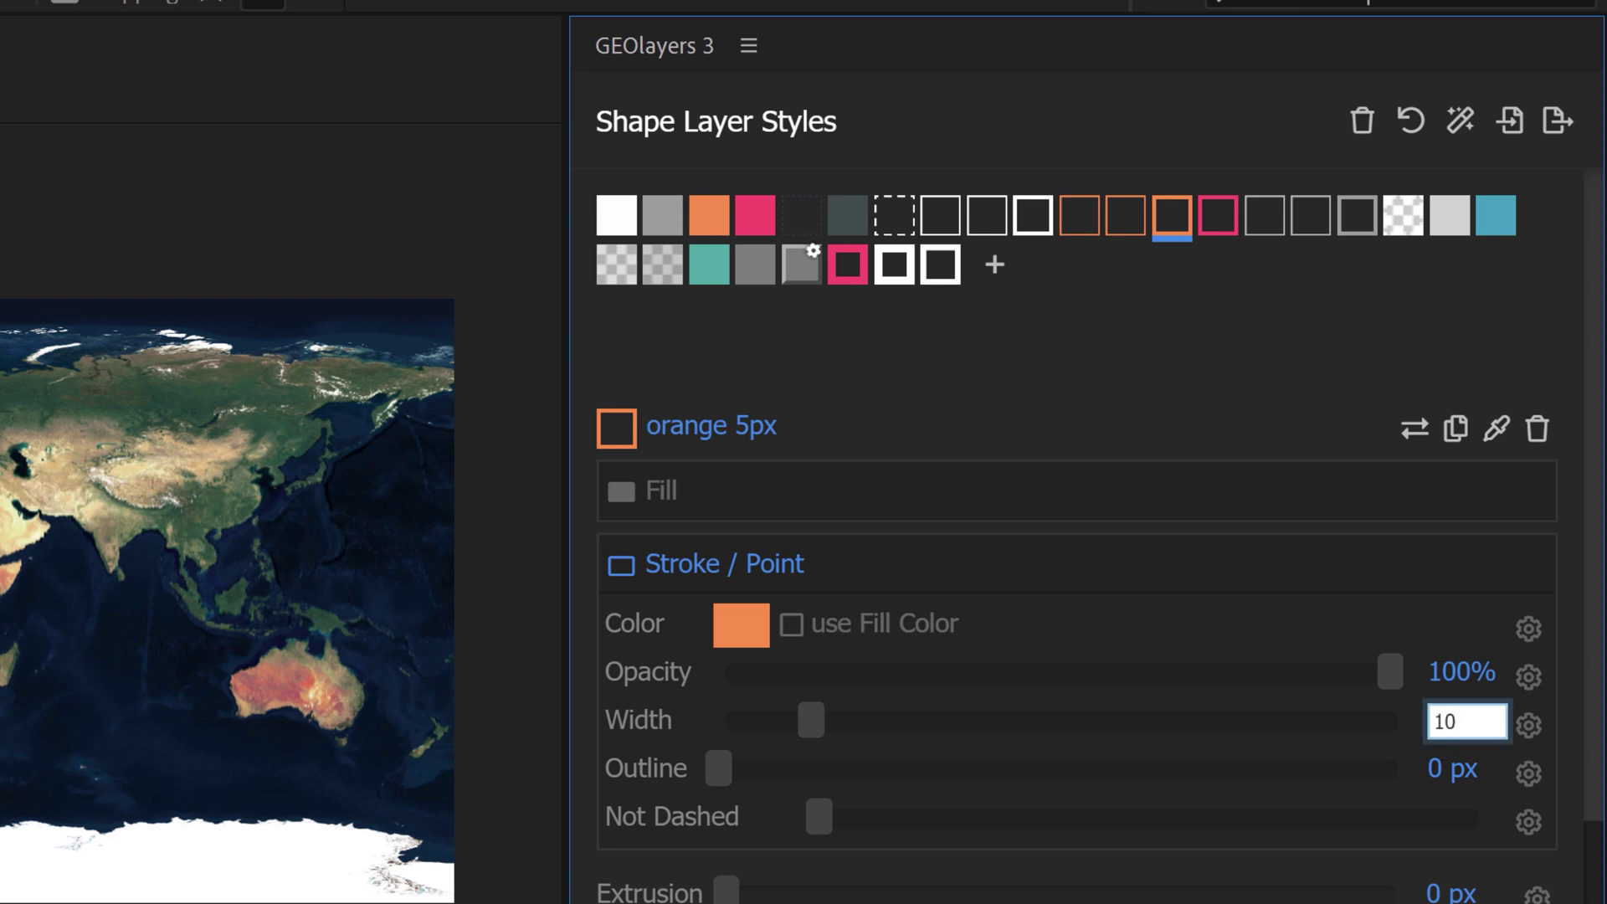
key("Return")
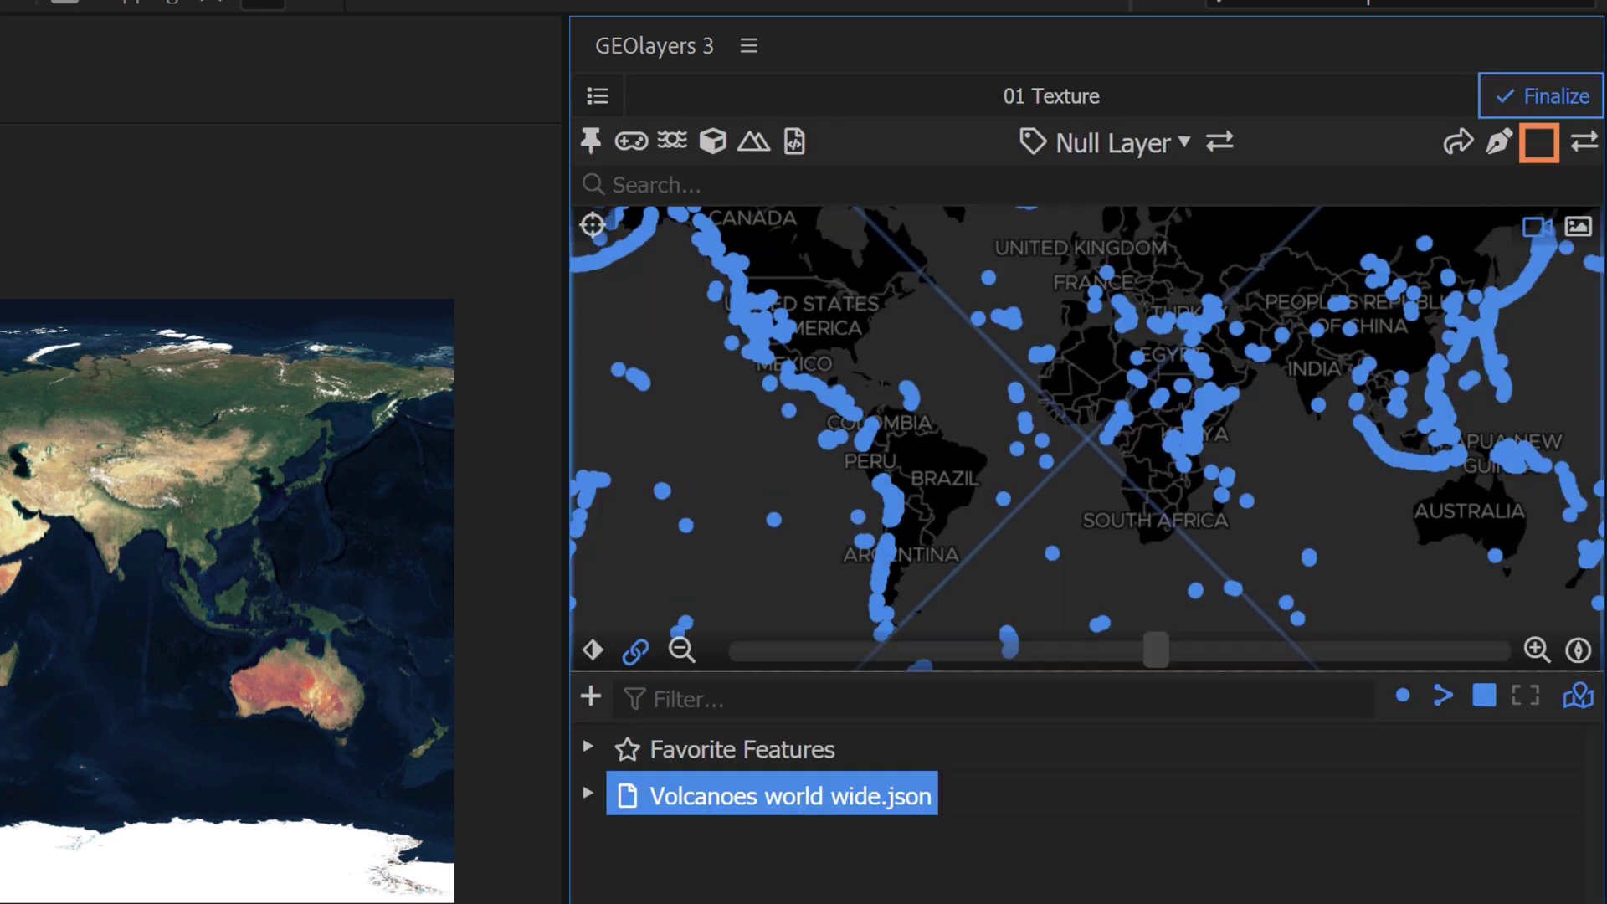
left_click(1540, 149)
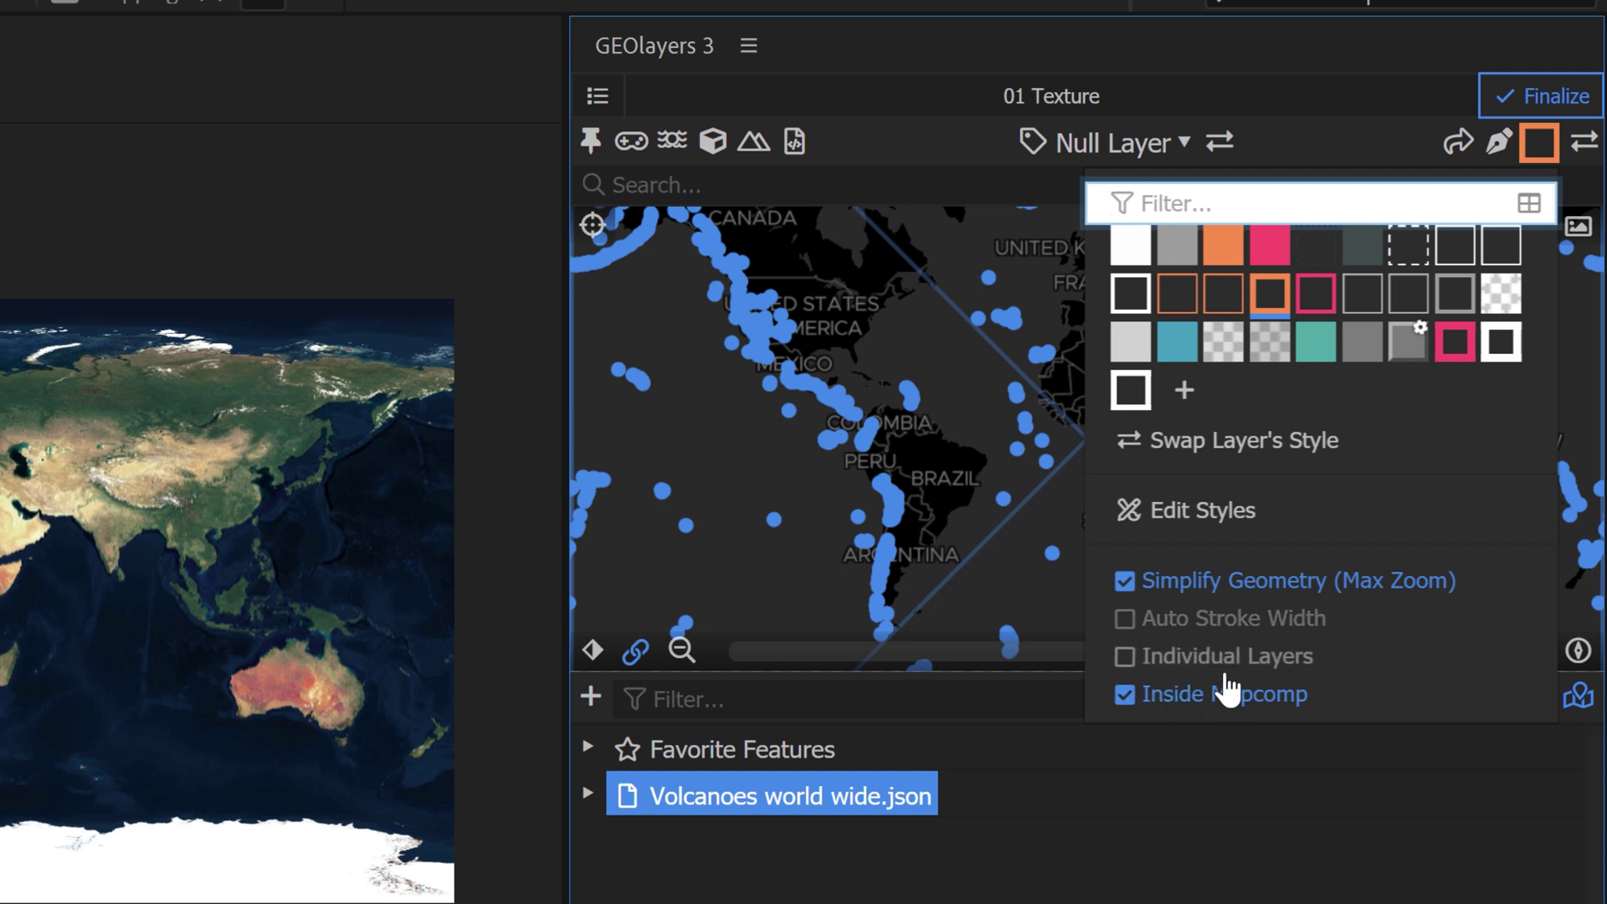
left_click(1544, 143)
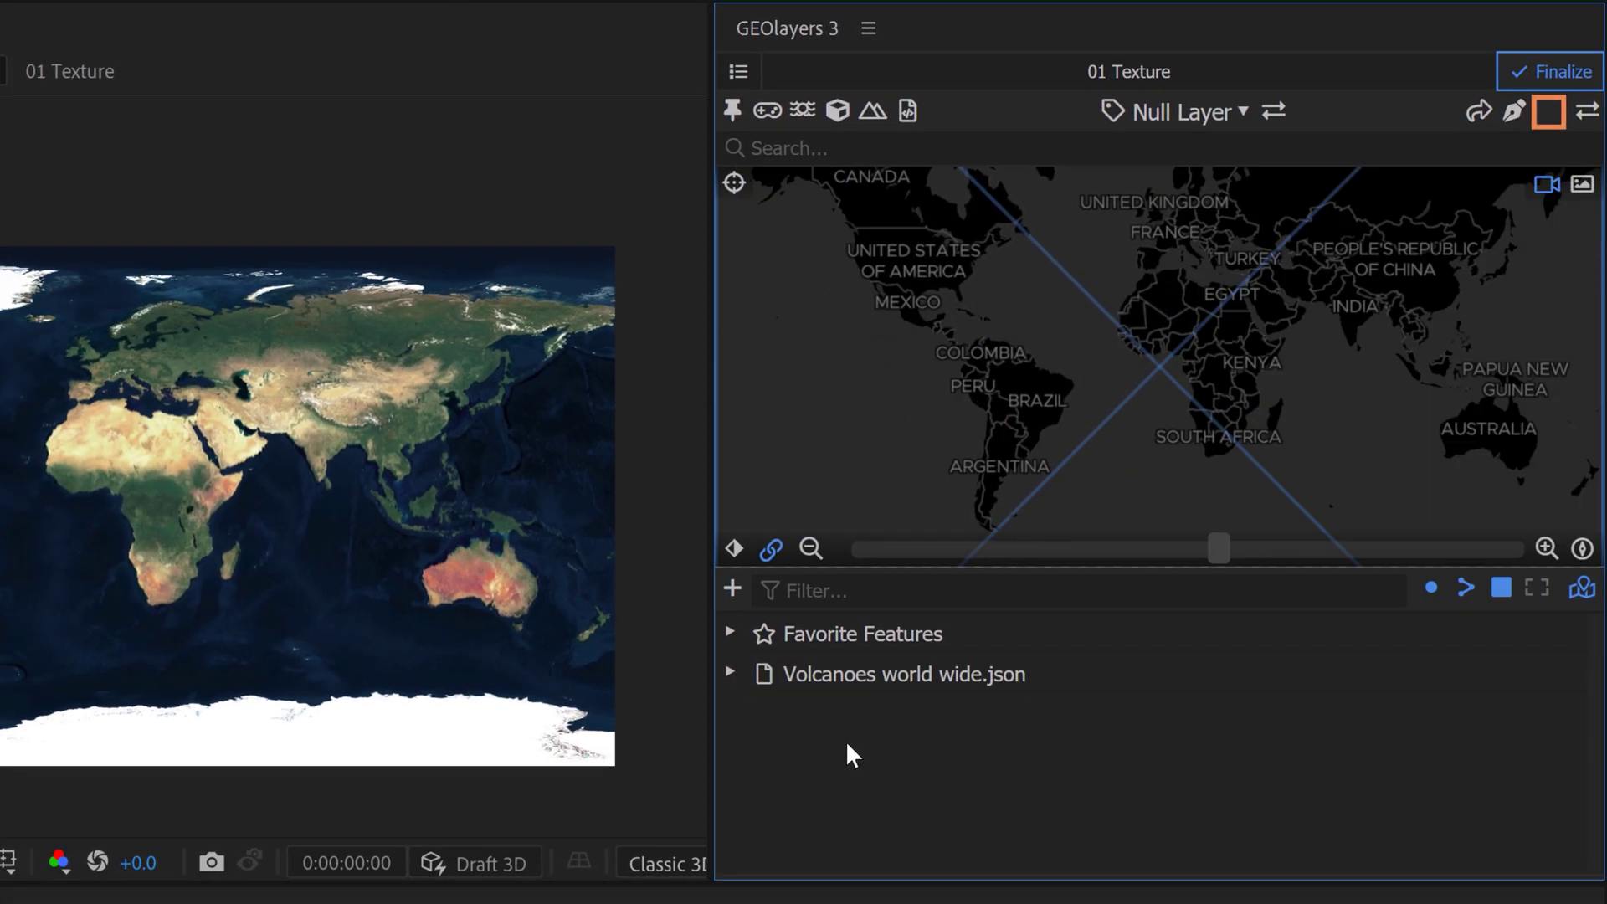
Draw all 1509 features from Volcanoes world wide.json, accepting the Whooops warning.
left_click(829, 675)
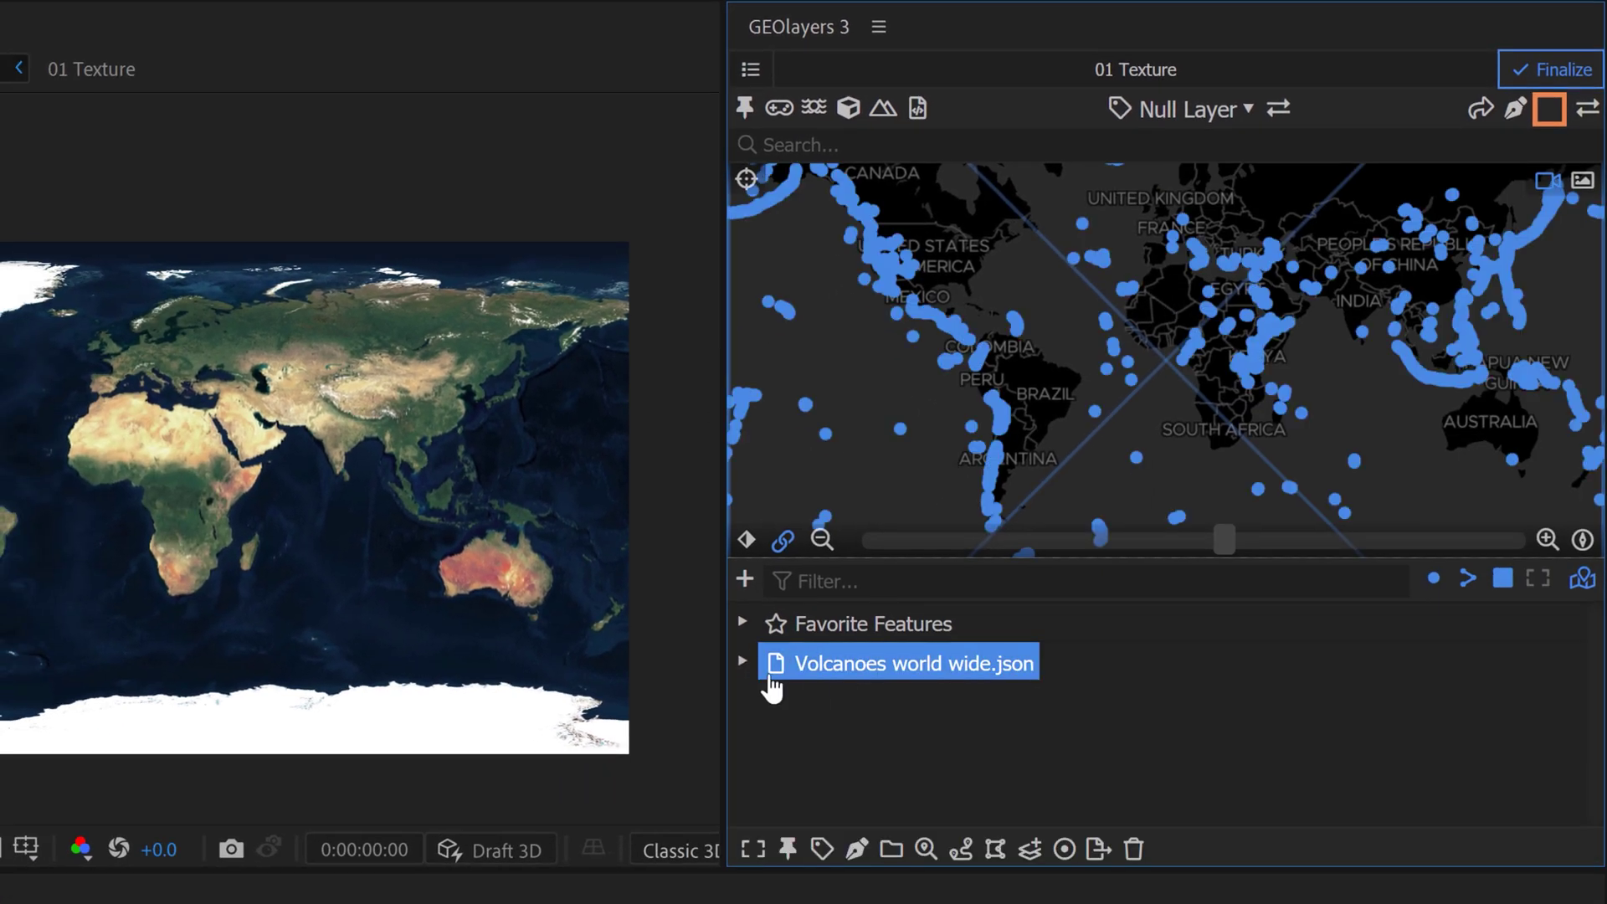
left_click(857, 852)
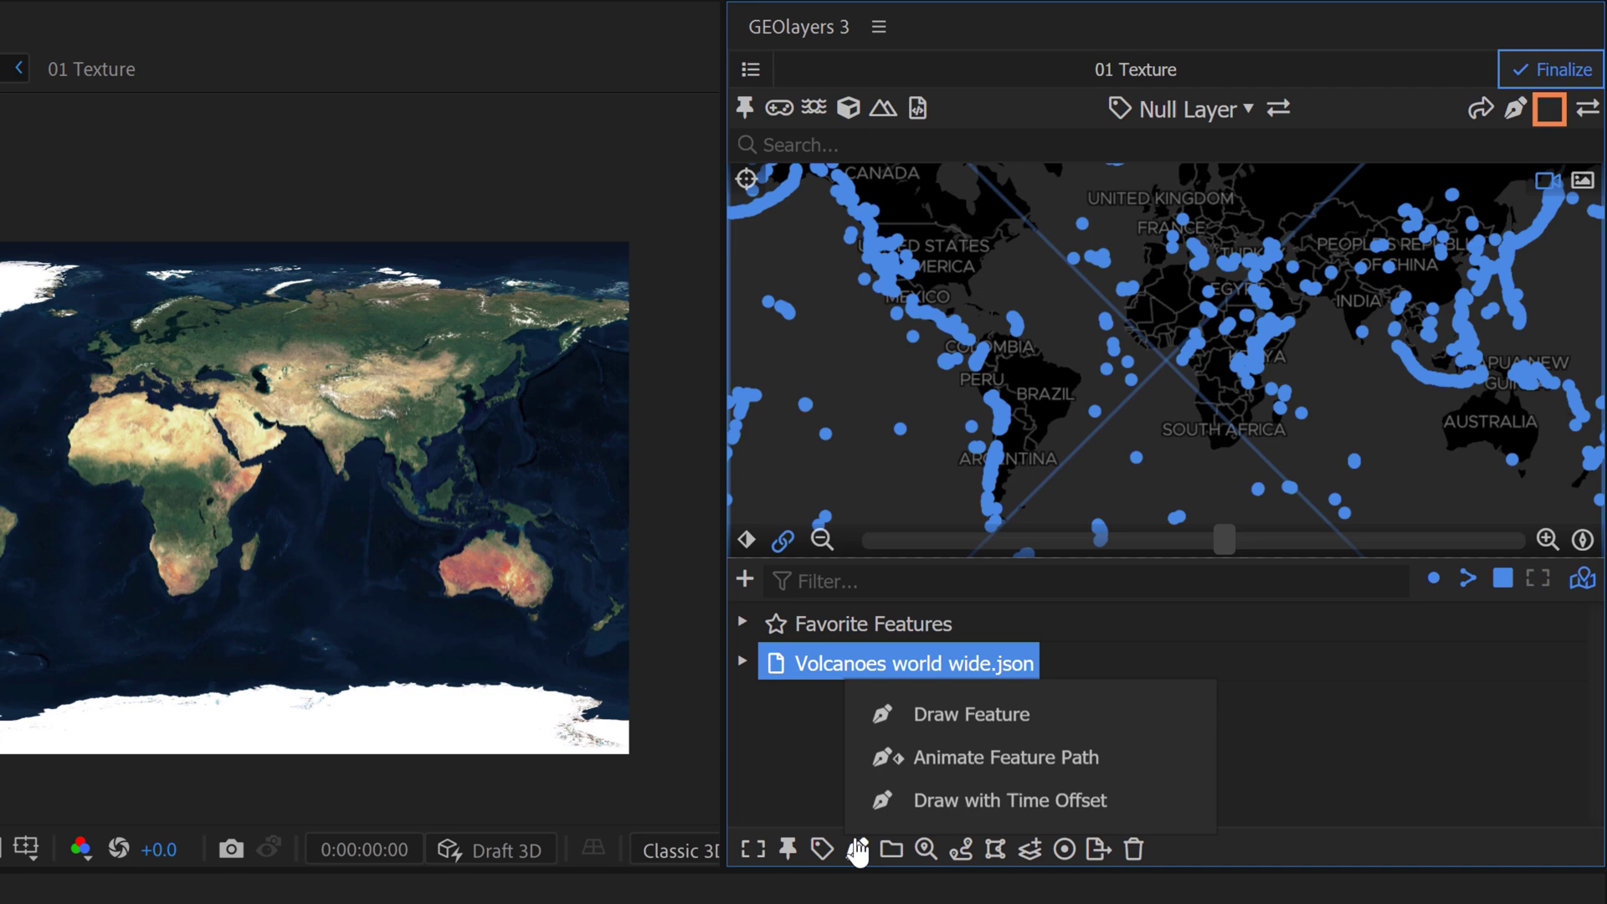
left_click(941, 716)
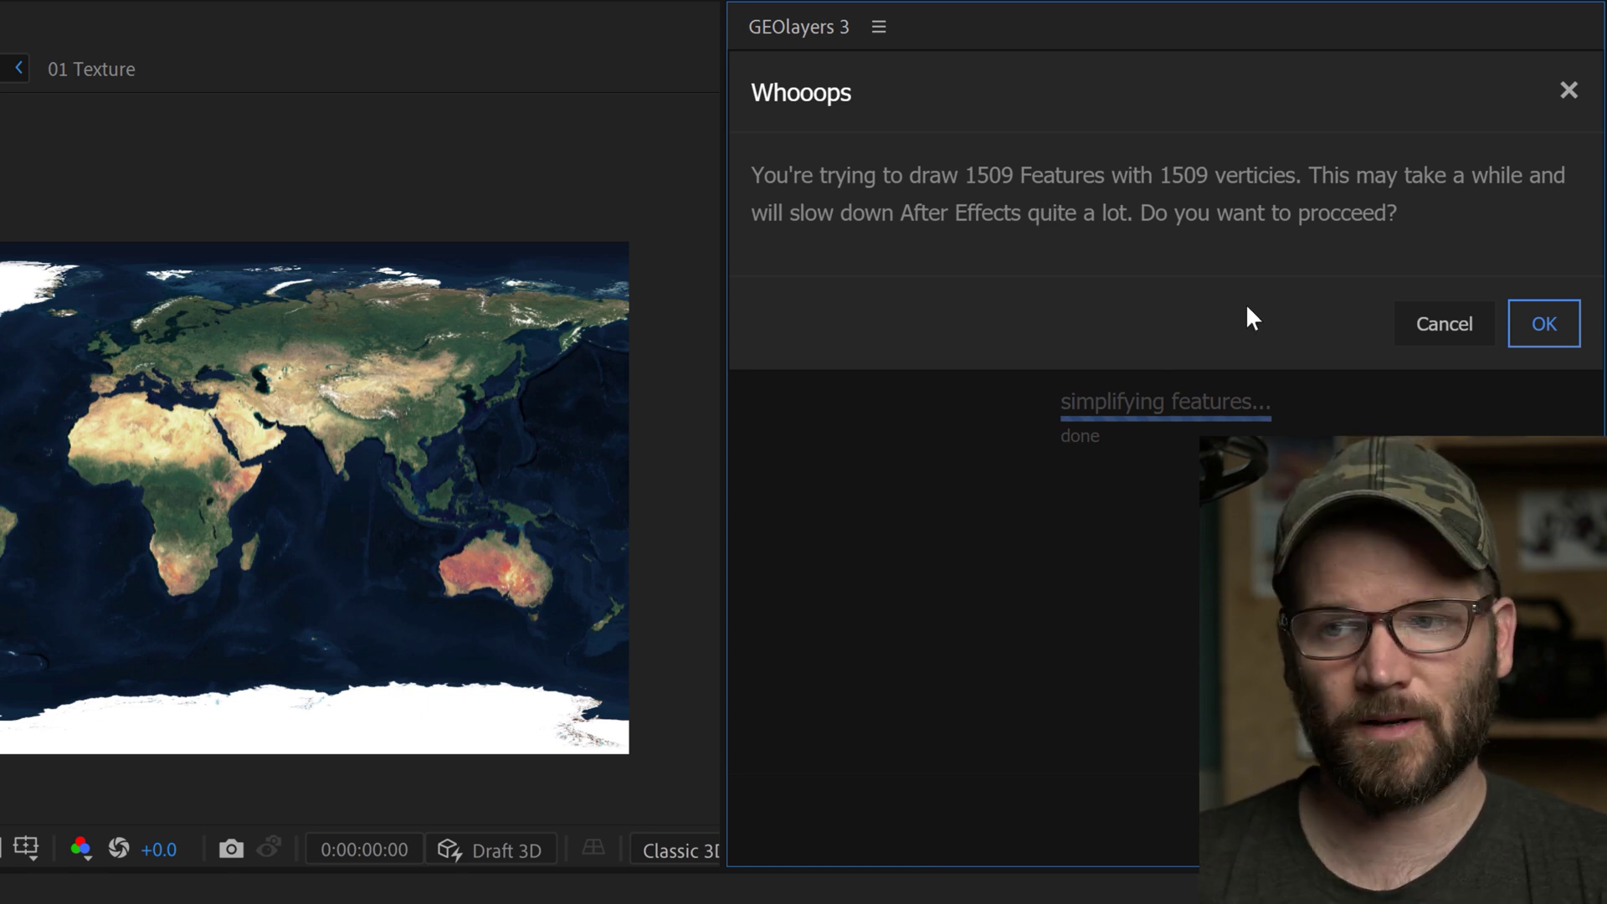
left_click(1558, 328)
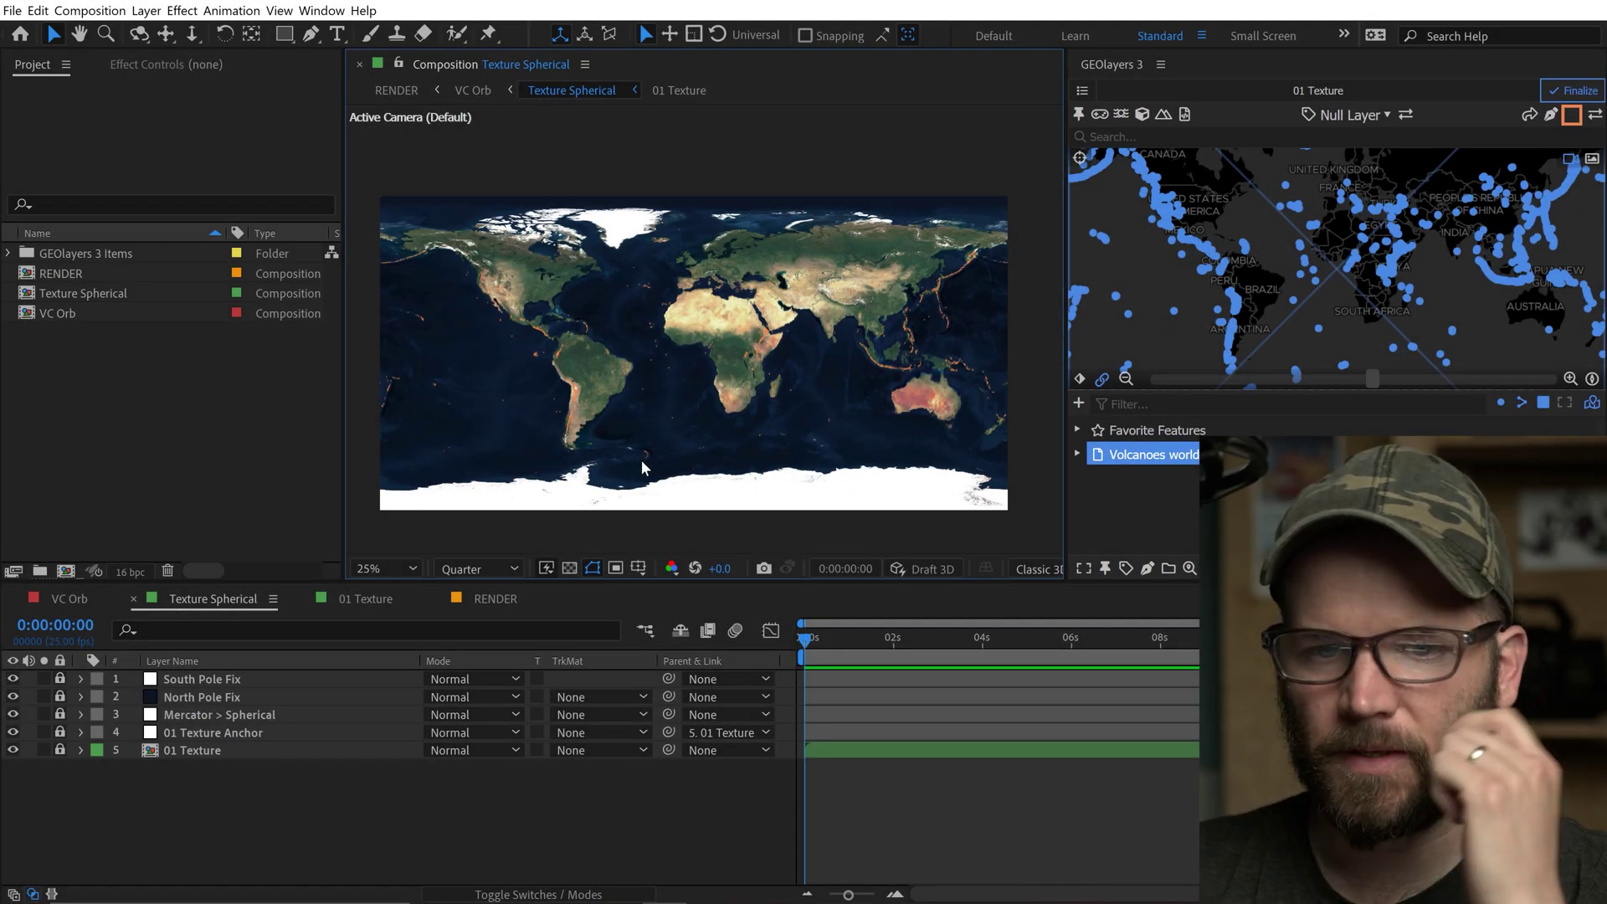
Zoom the map view to 50% and centre the Americas.
key("period")
key("period")
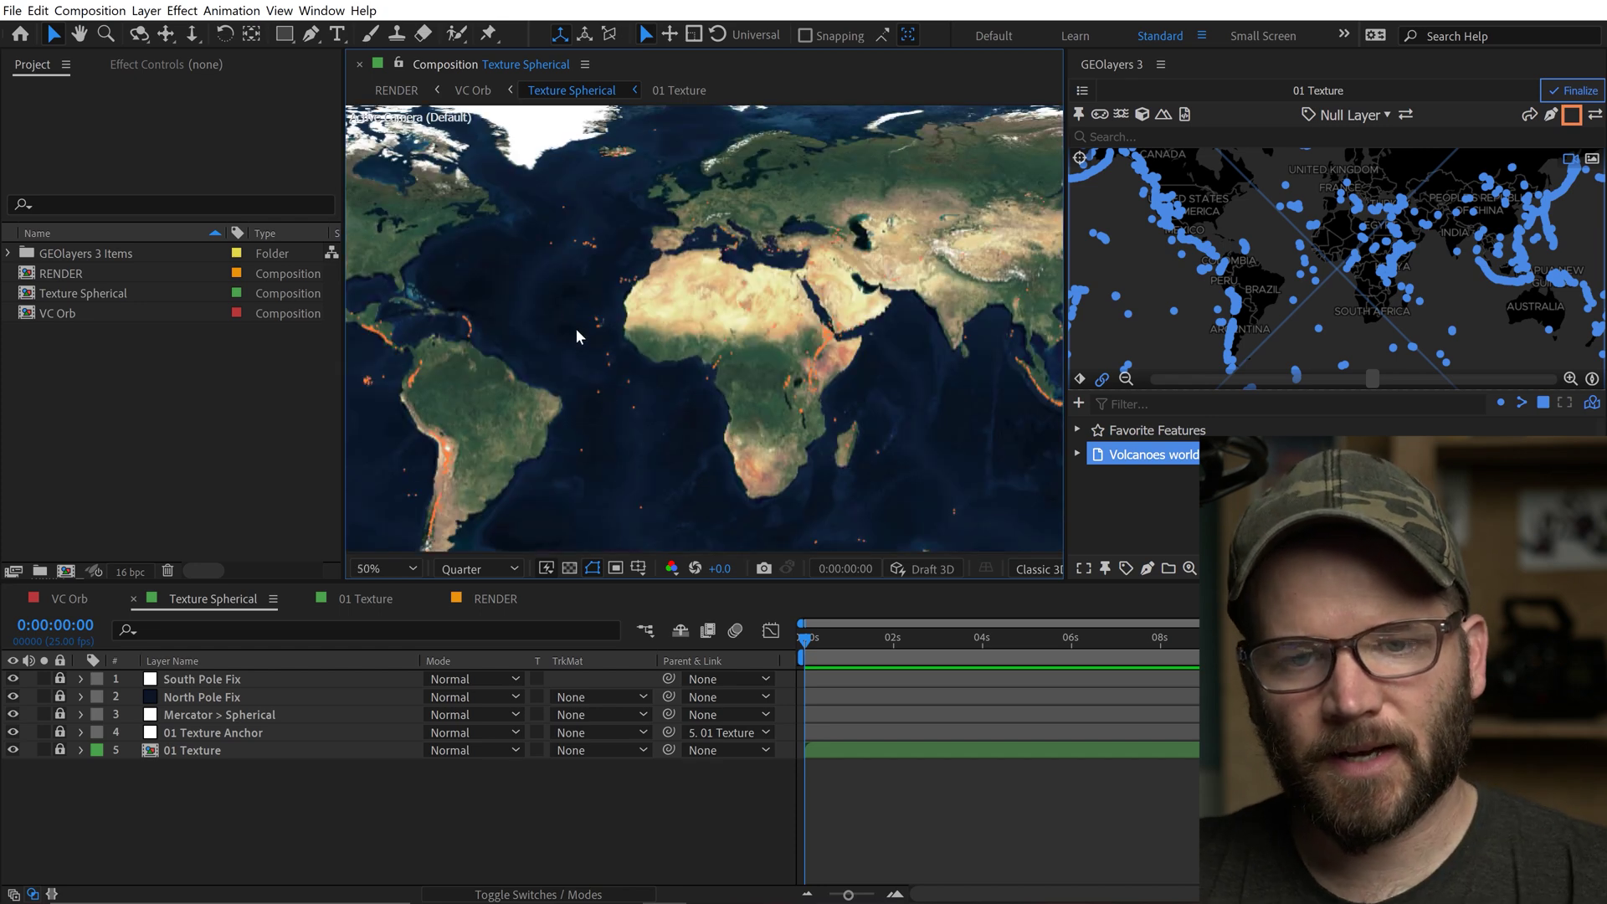
key("h")
left_click_drag(569, 397, 854, 327)
key("v")
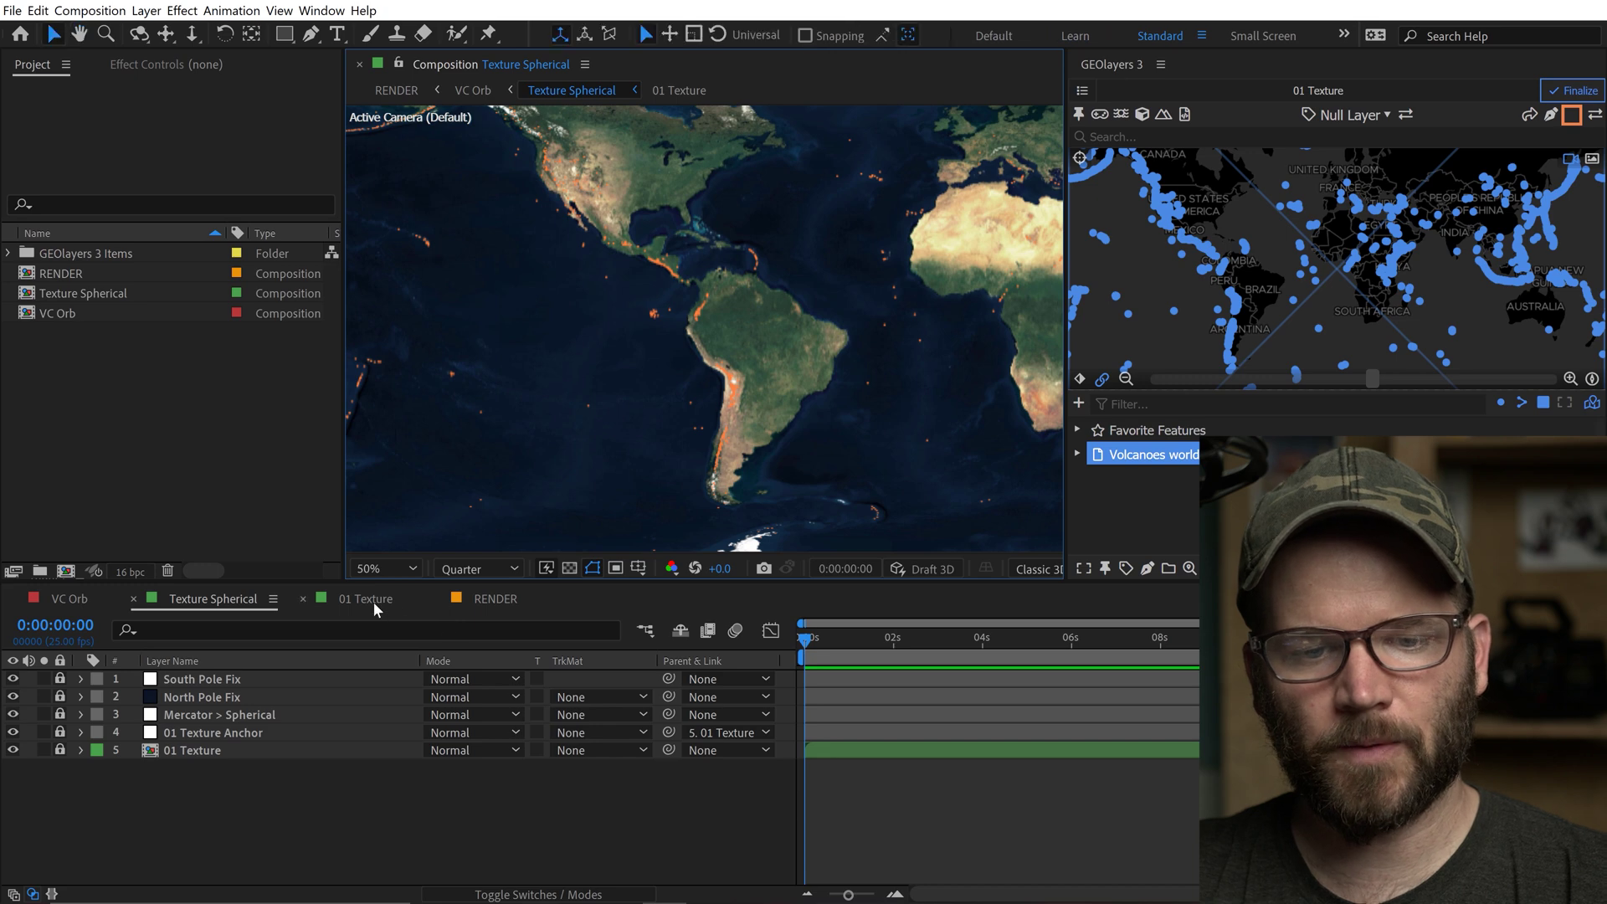
Open 01 Texture, deselect all layers, and scroll through its layer list.
left_click(374, 599)
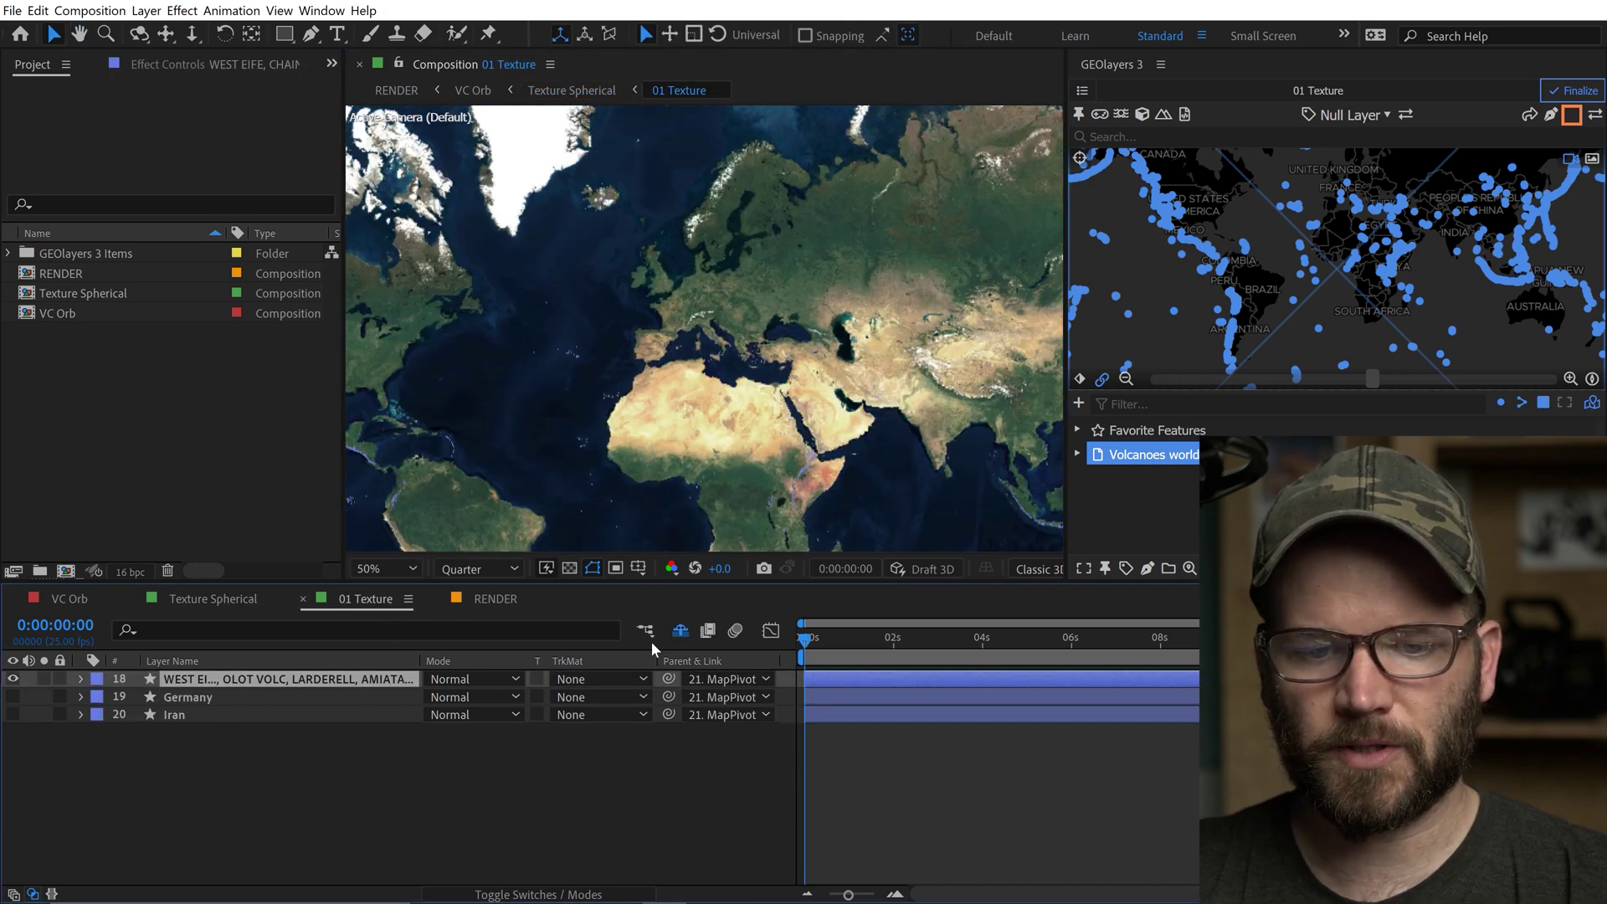
key("F2")
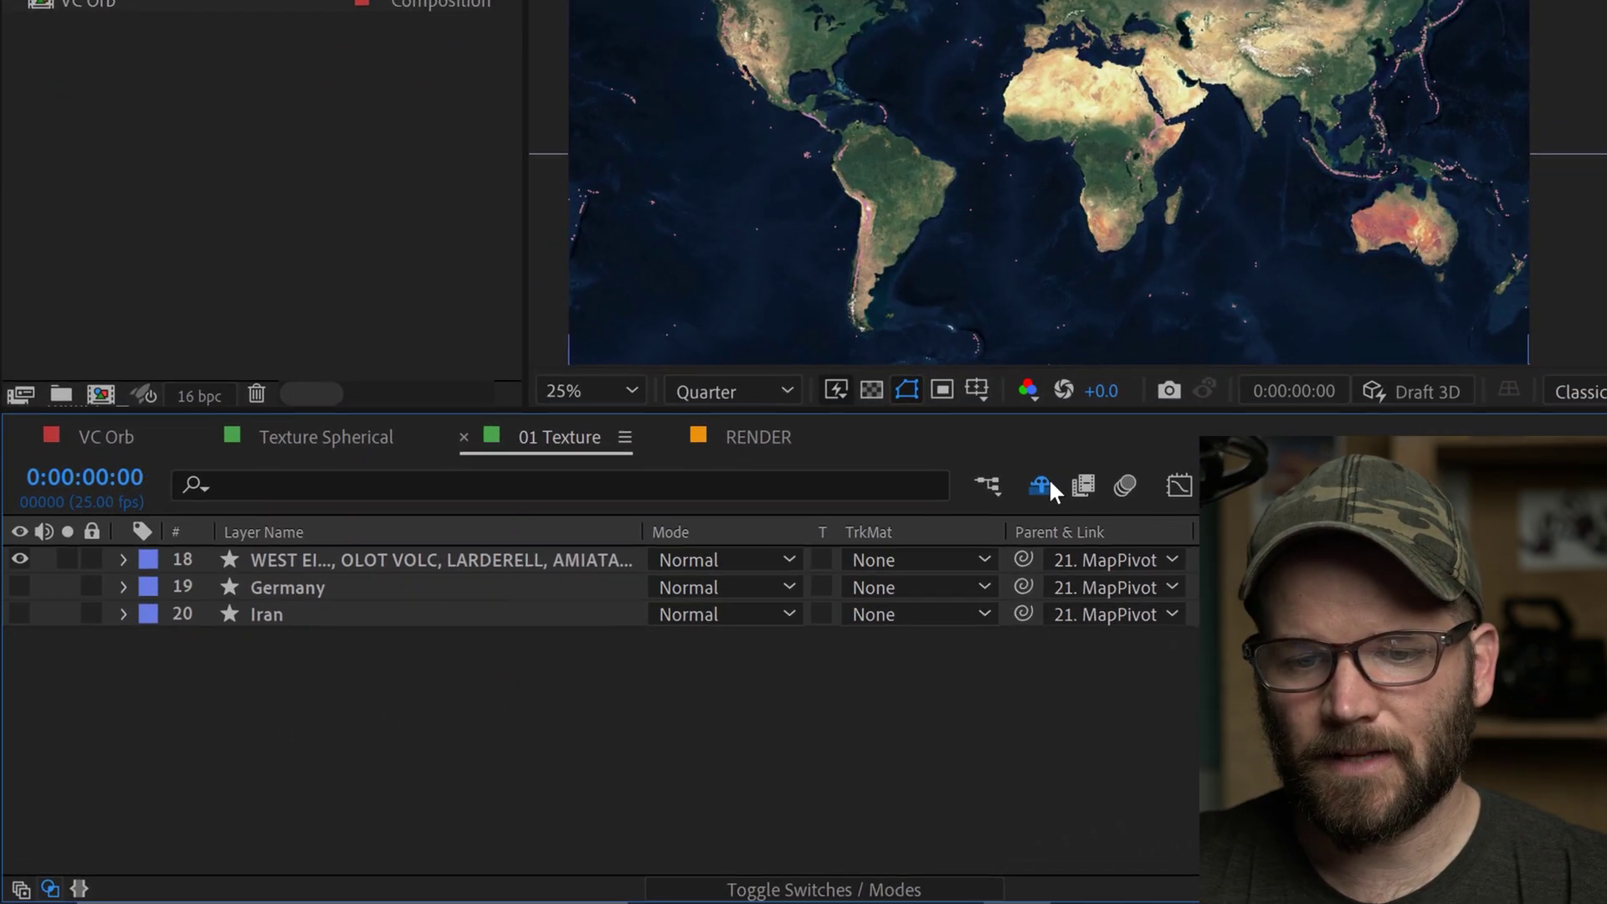
scroll(479, 705, "up", 5)
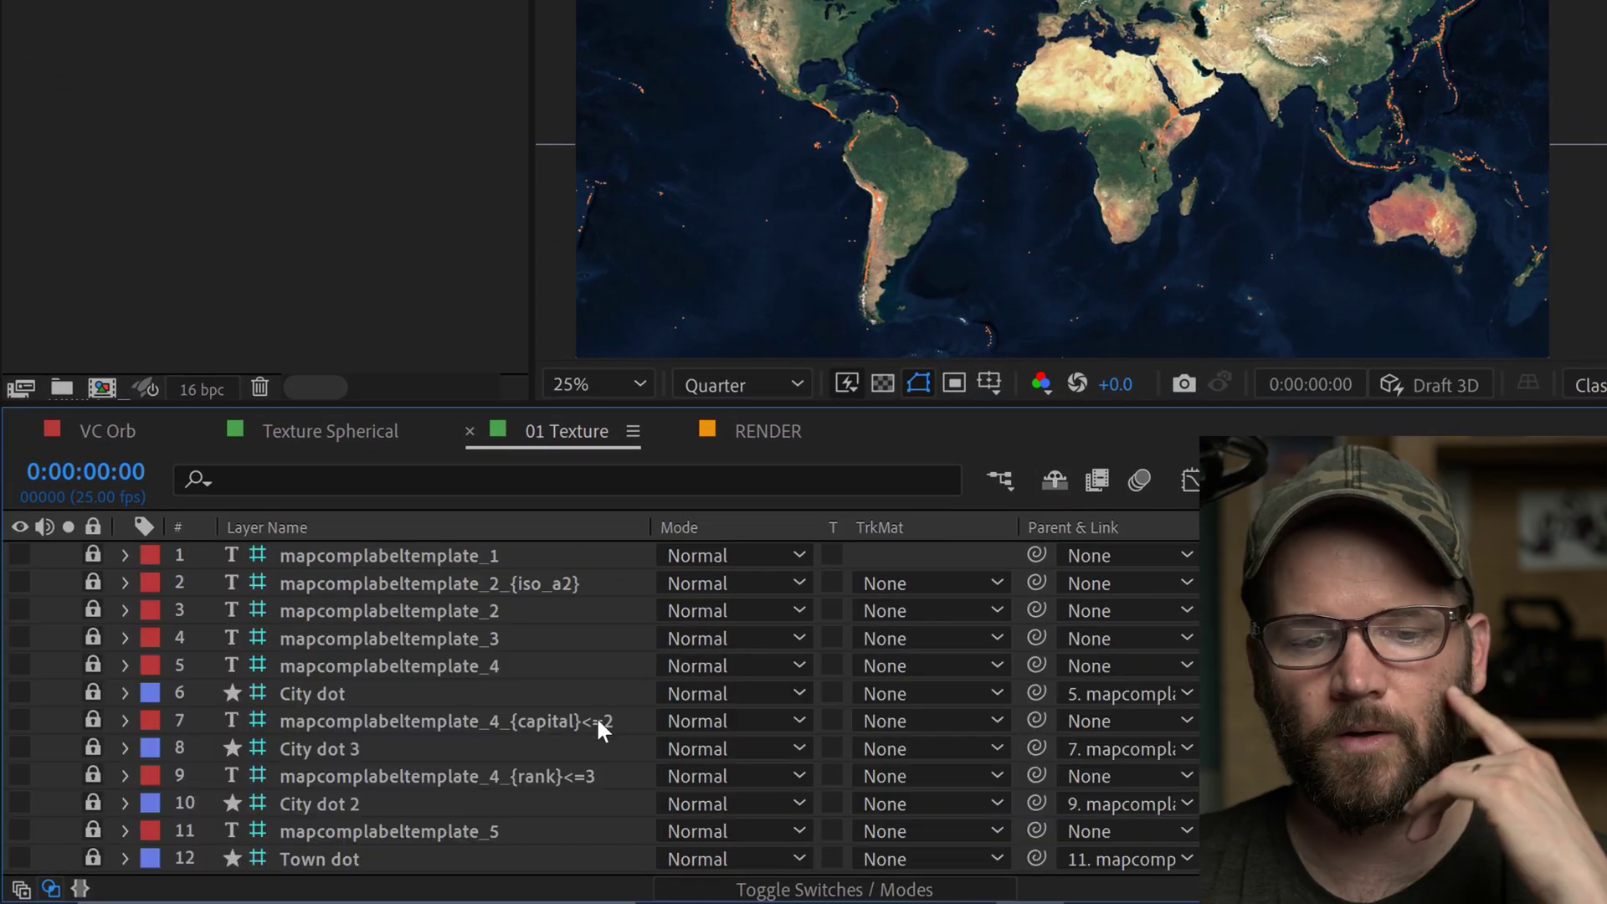
scroll(457, 646, "down", 3)
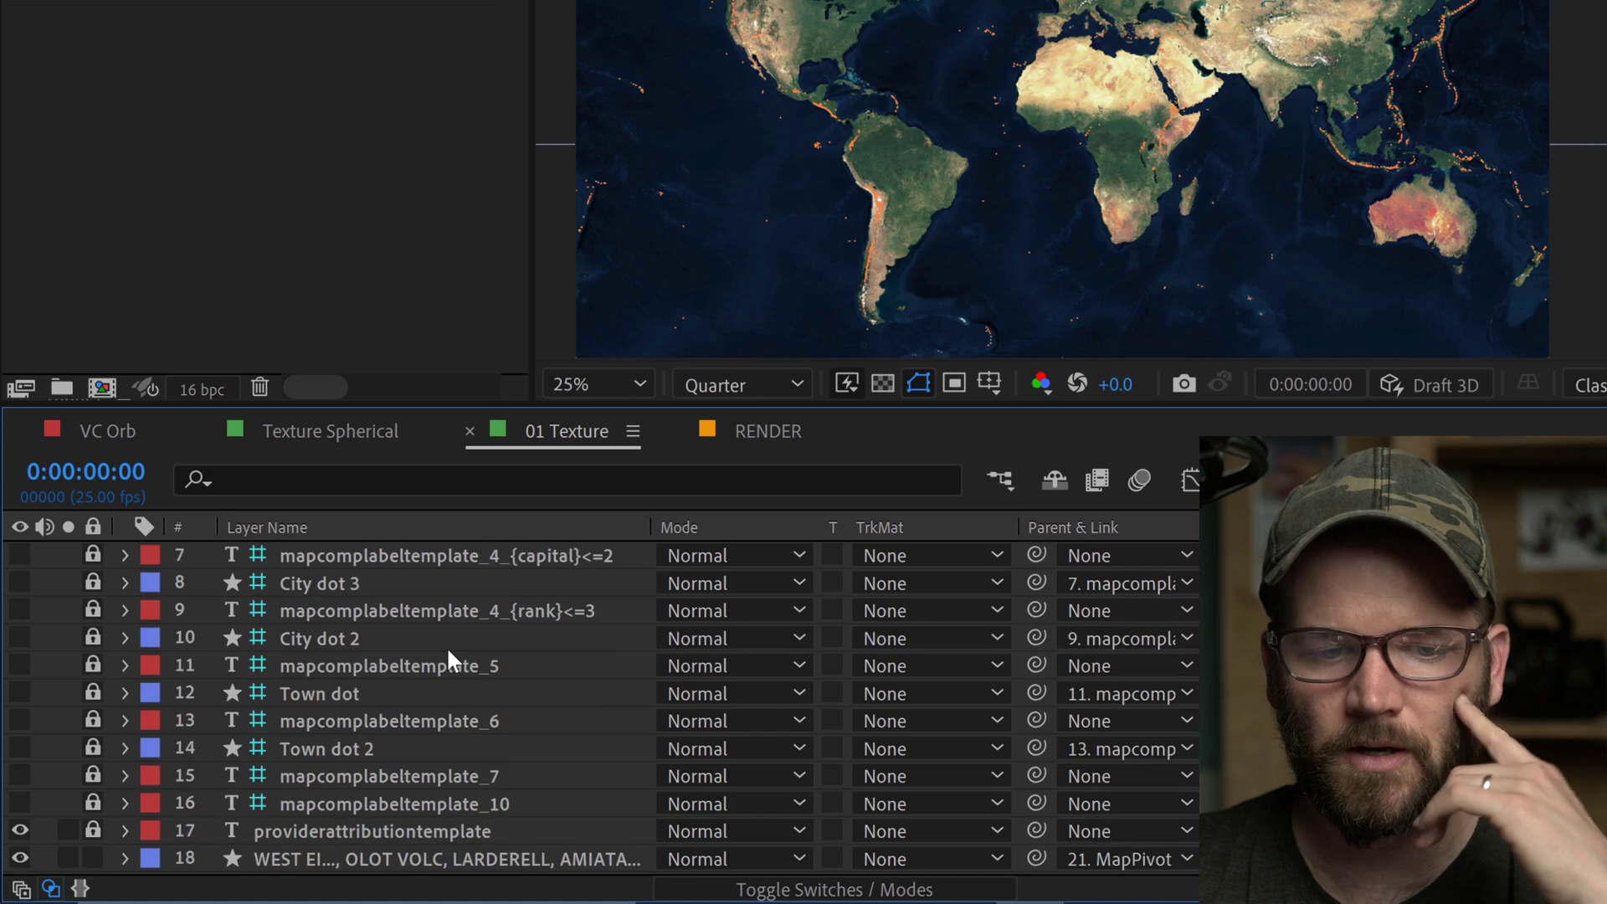
scroll(486, 666, "down", 4)
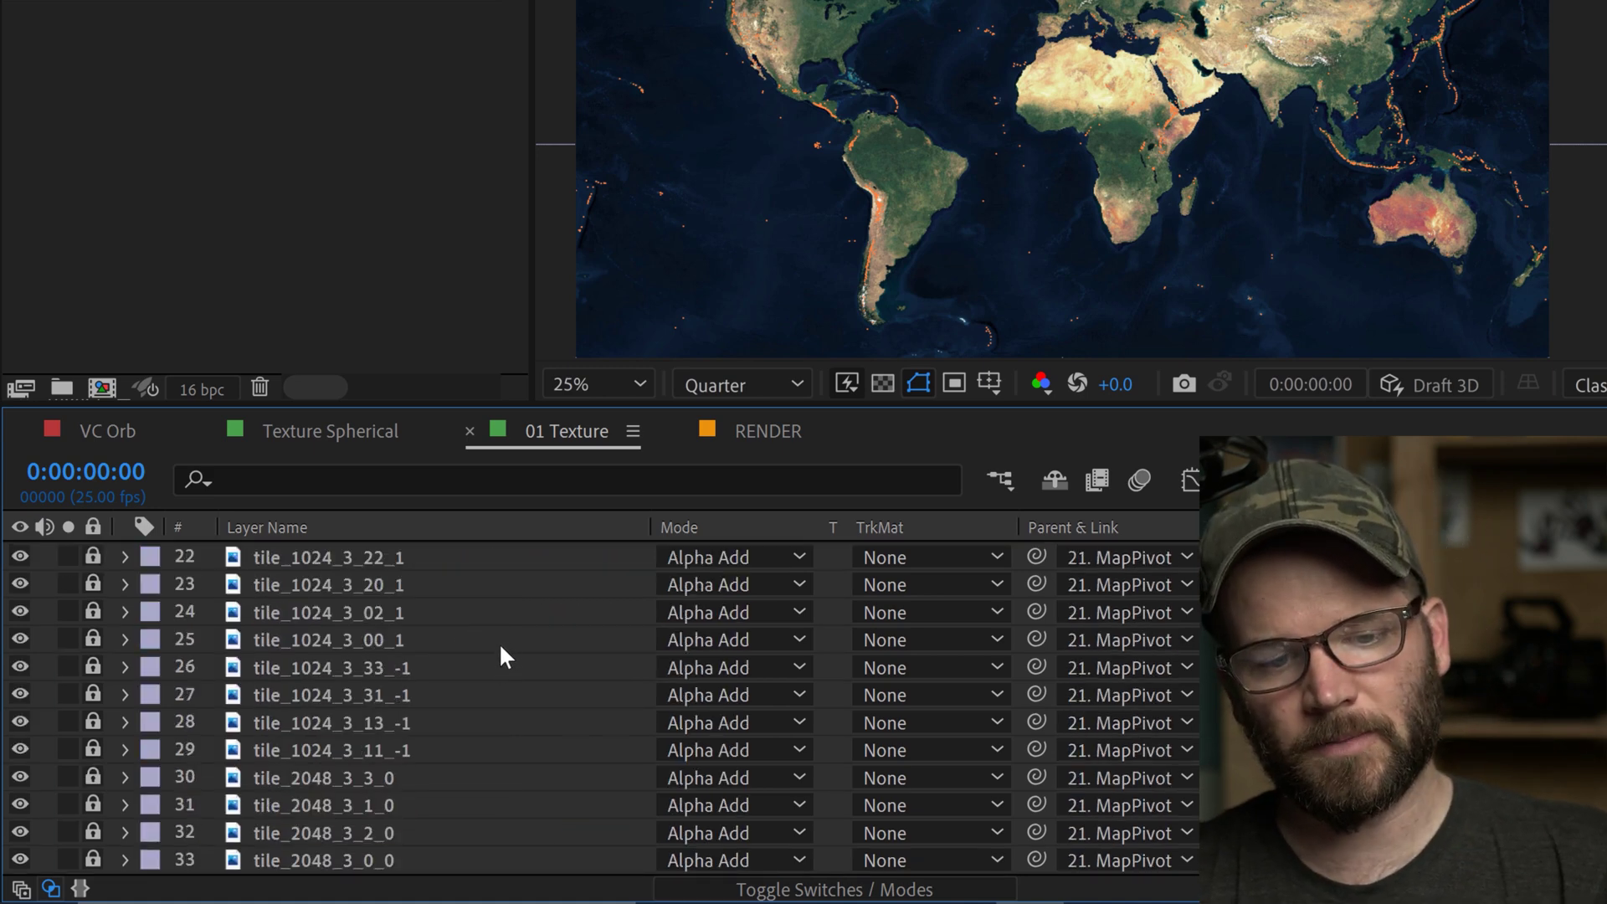
scroll(452, 670, "up", 4)
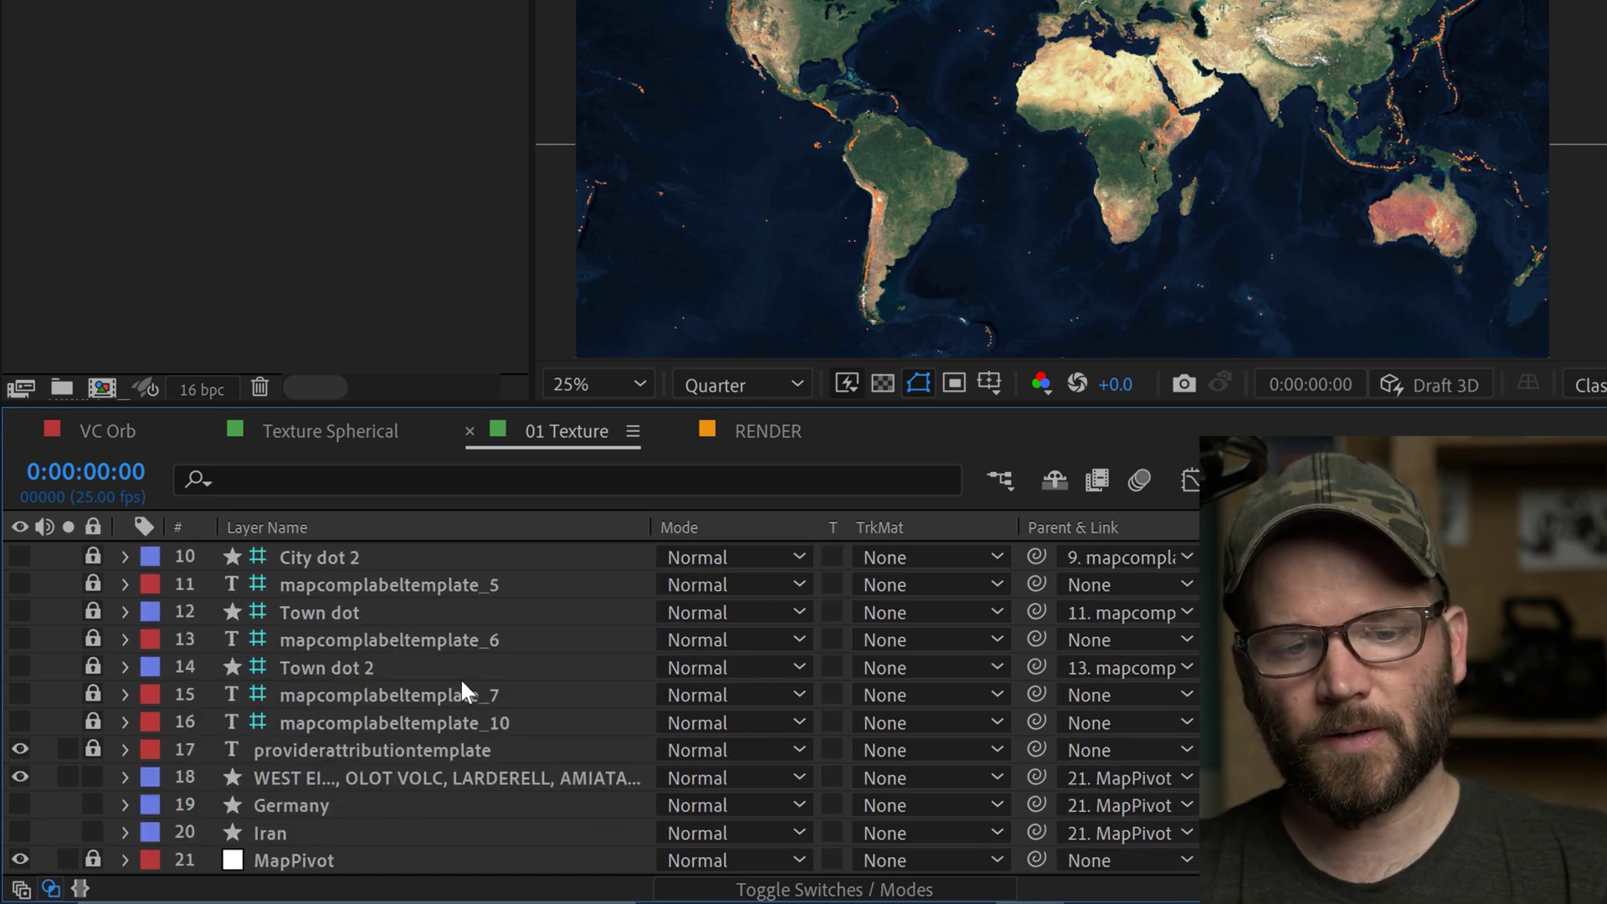
scroll(465, 682, "down", 2)
scroll(469, 675, "down", 2)
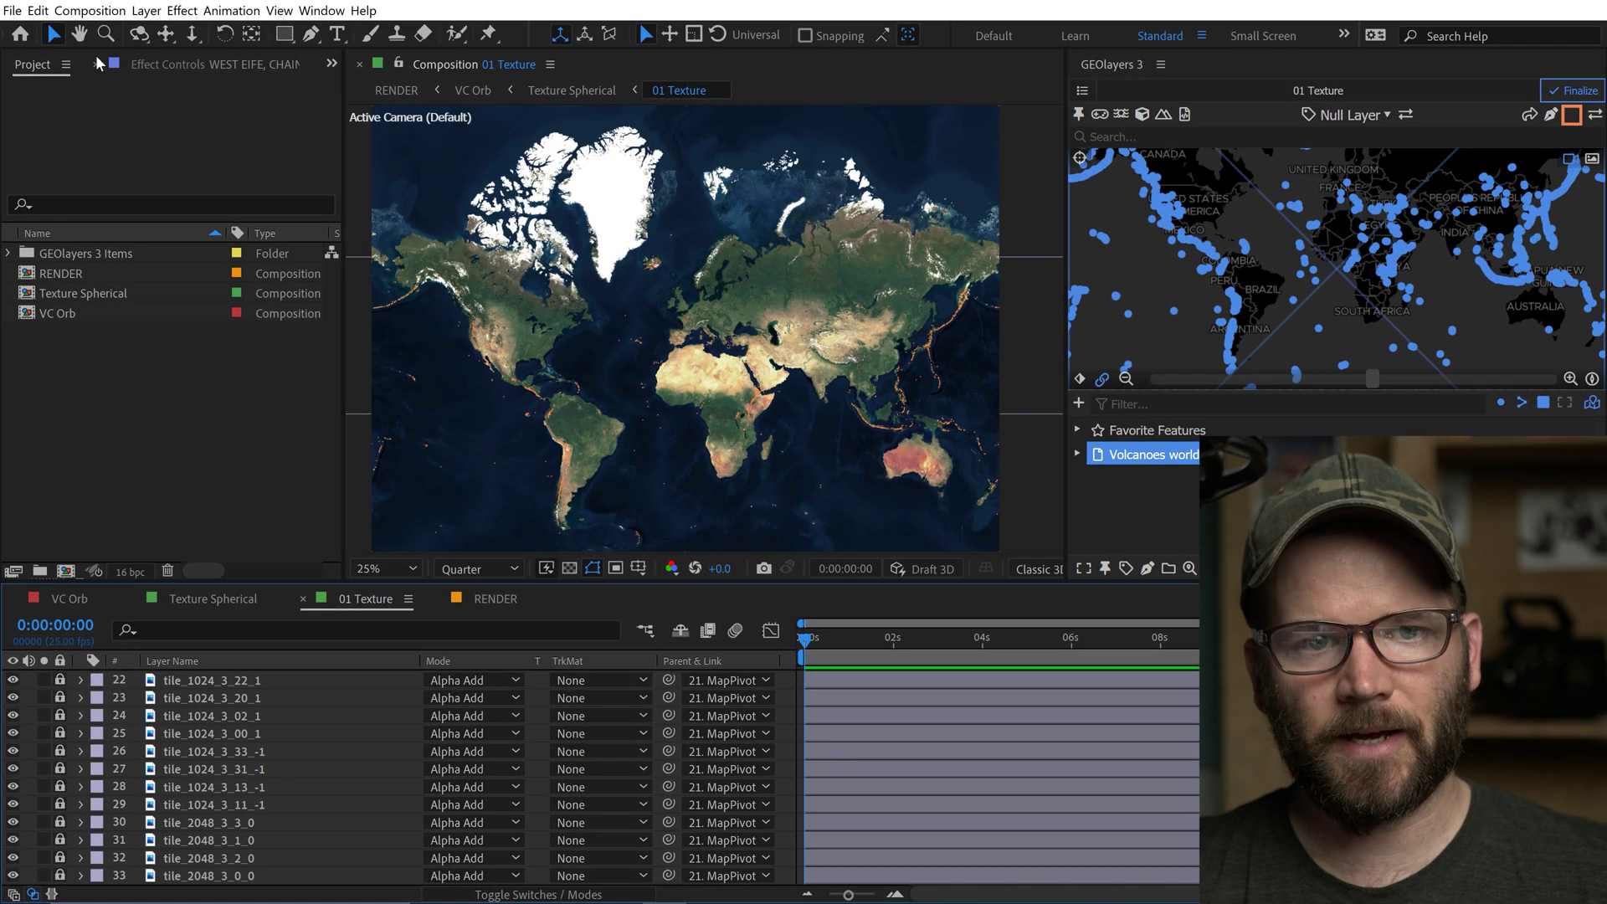
Add a new adjustment layer and place it just above the map tiles.
left_click(145, 10)
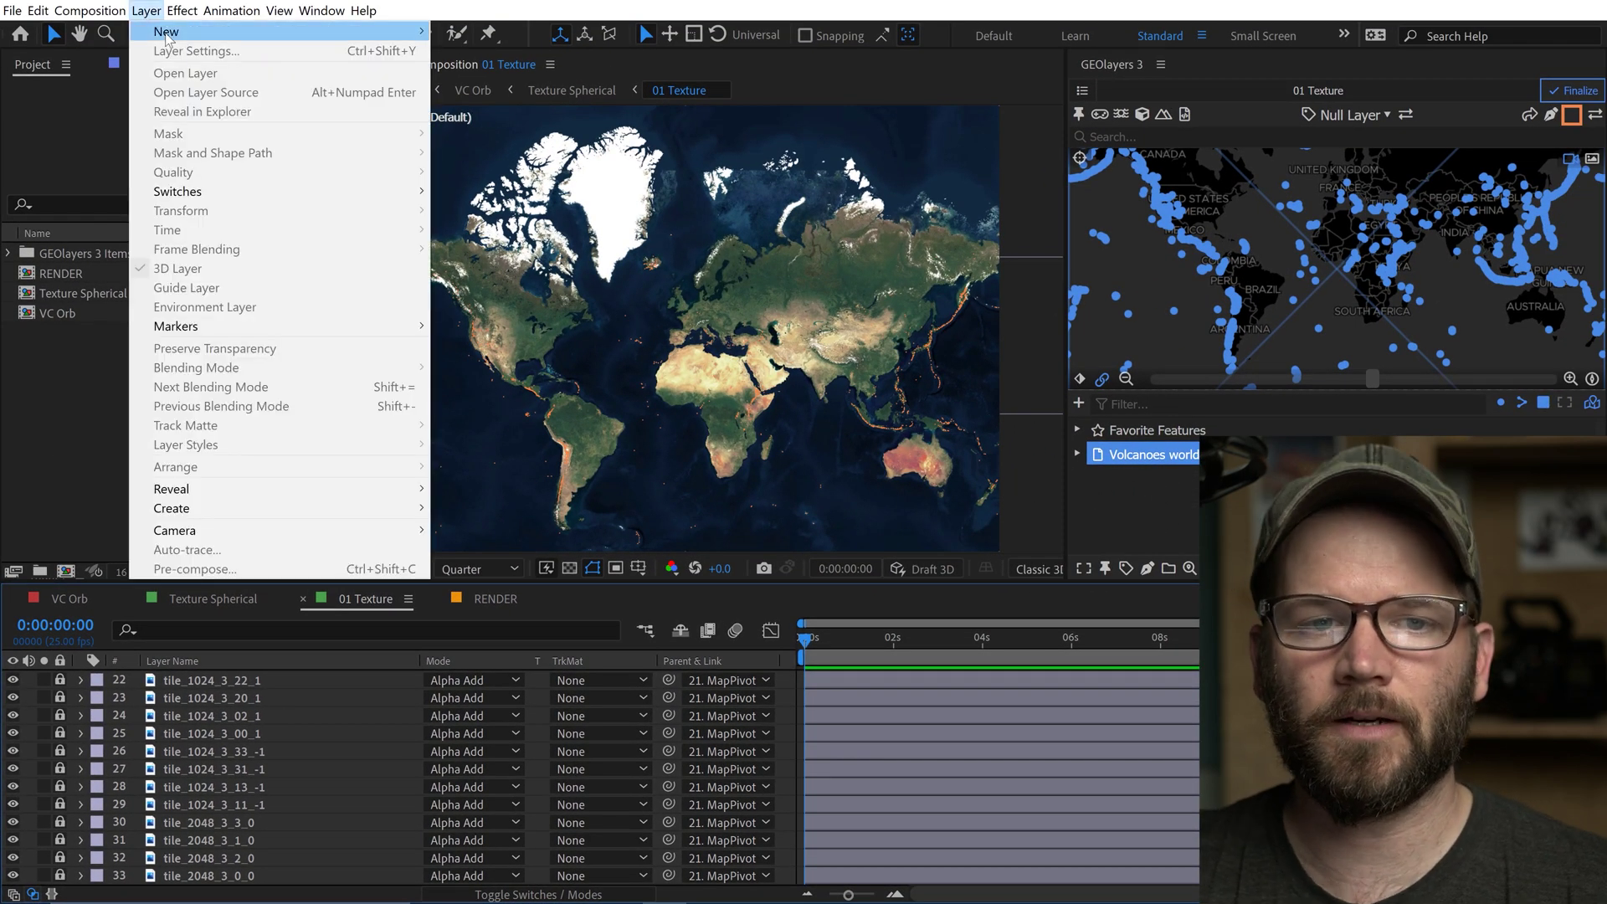
mouse_move(168, 31)
left_click(500, 147)
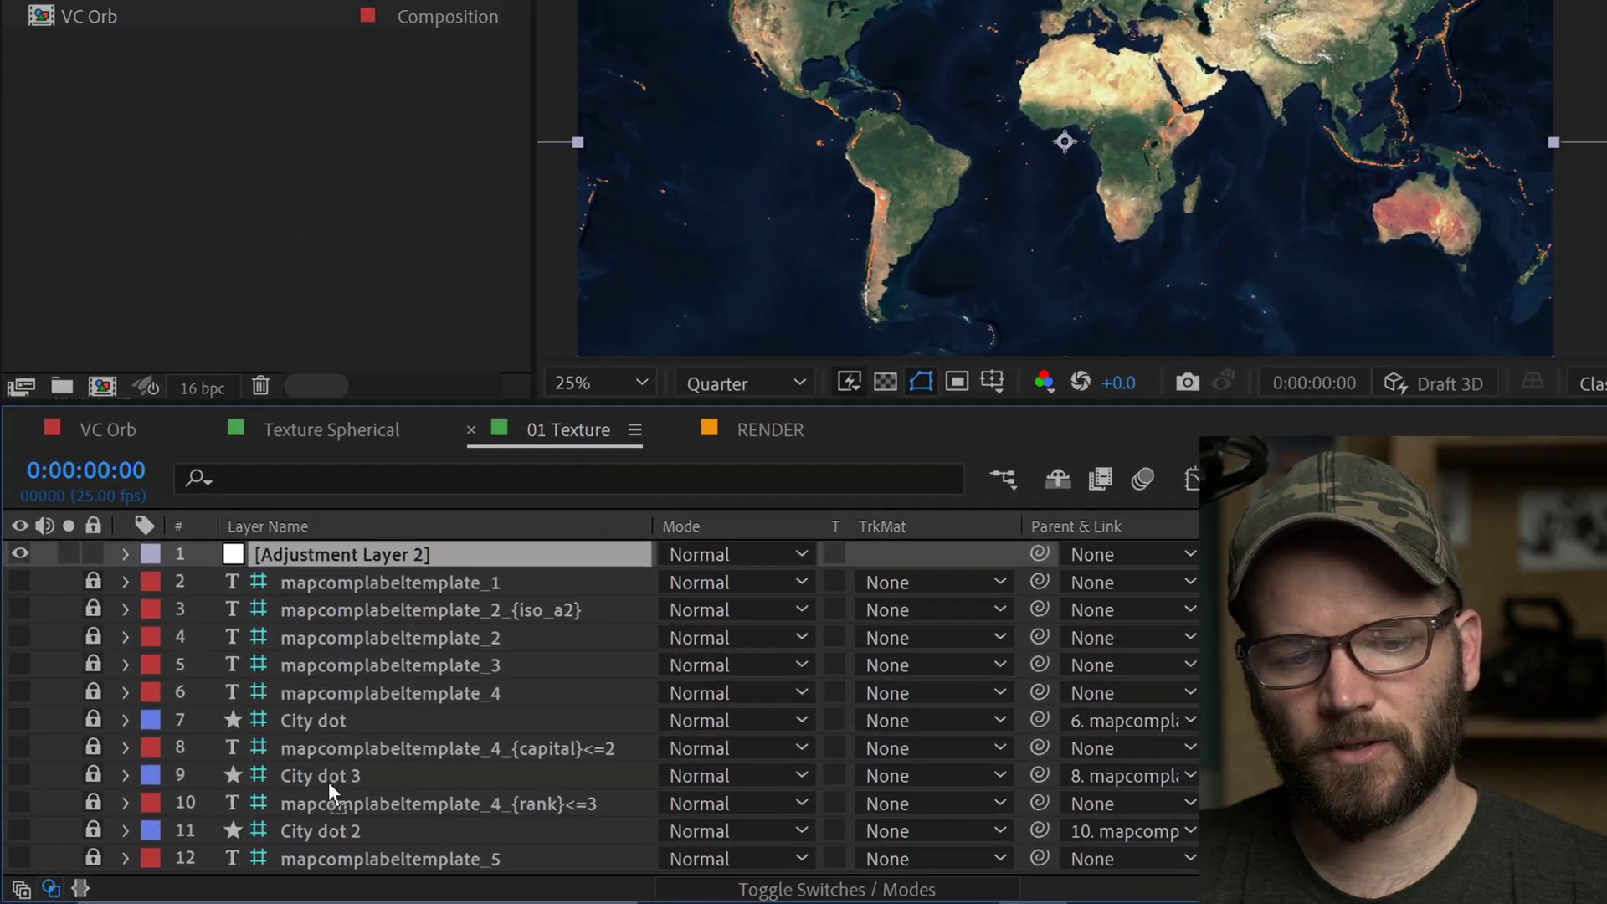
left_click_drag(329, 782, 365, 609)
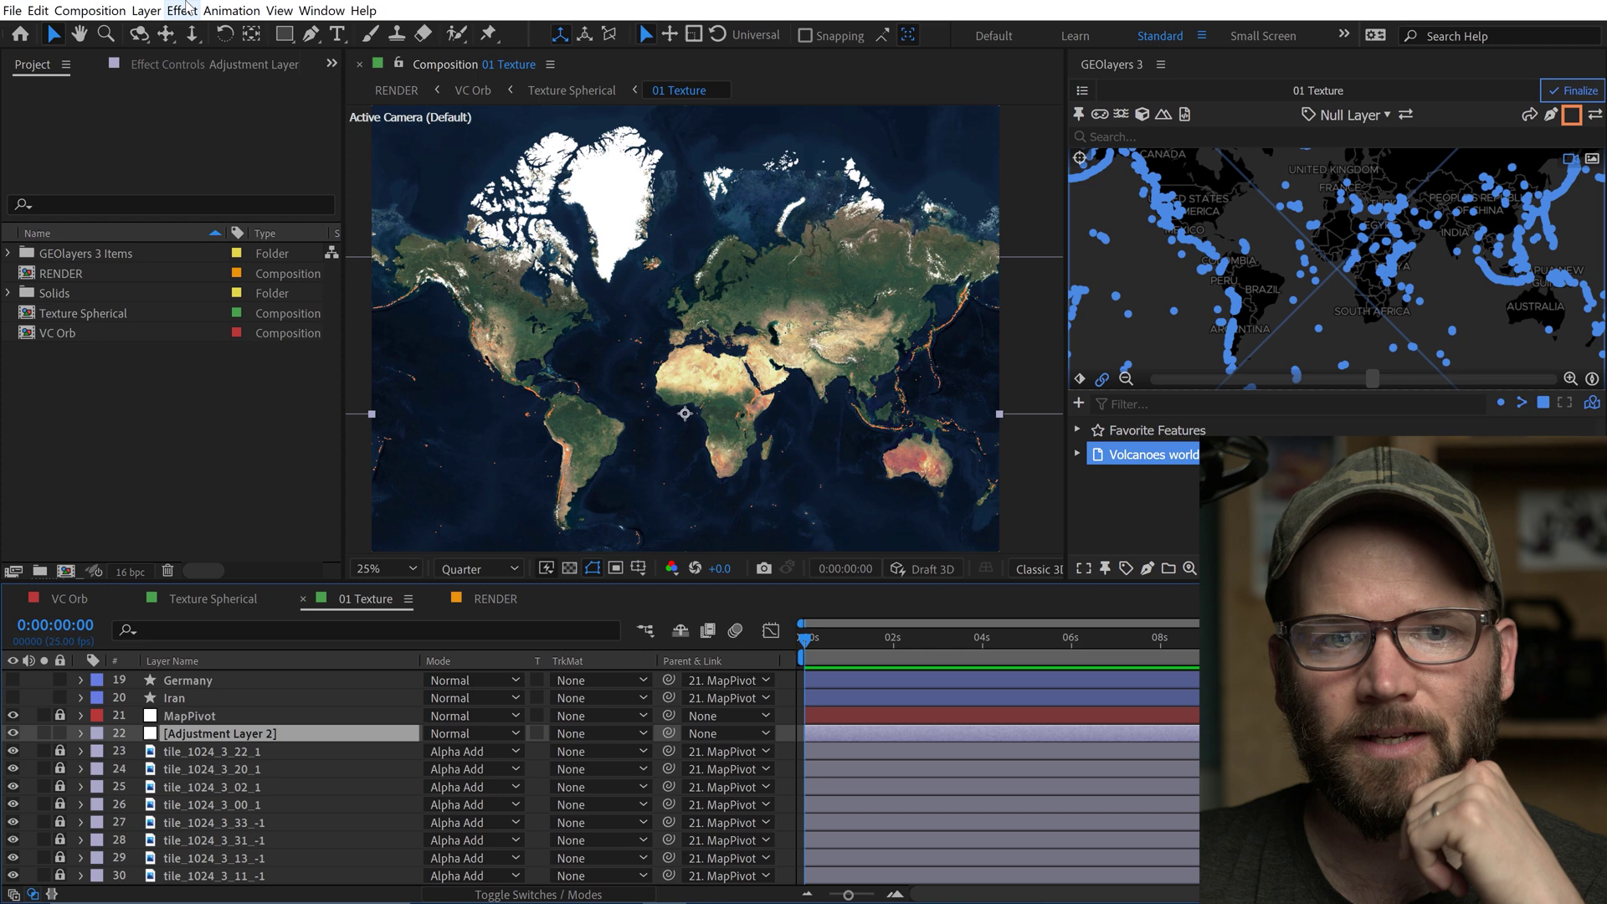
Apply Lumetri Color to the adjustment layer with Saturation set to 35.
left_click(182, 10)
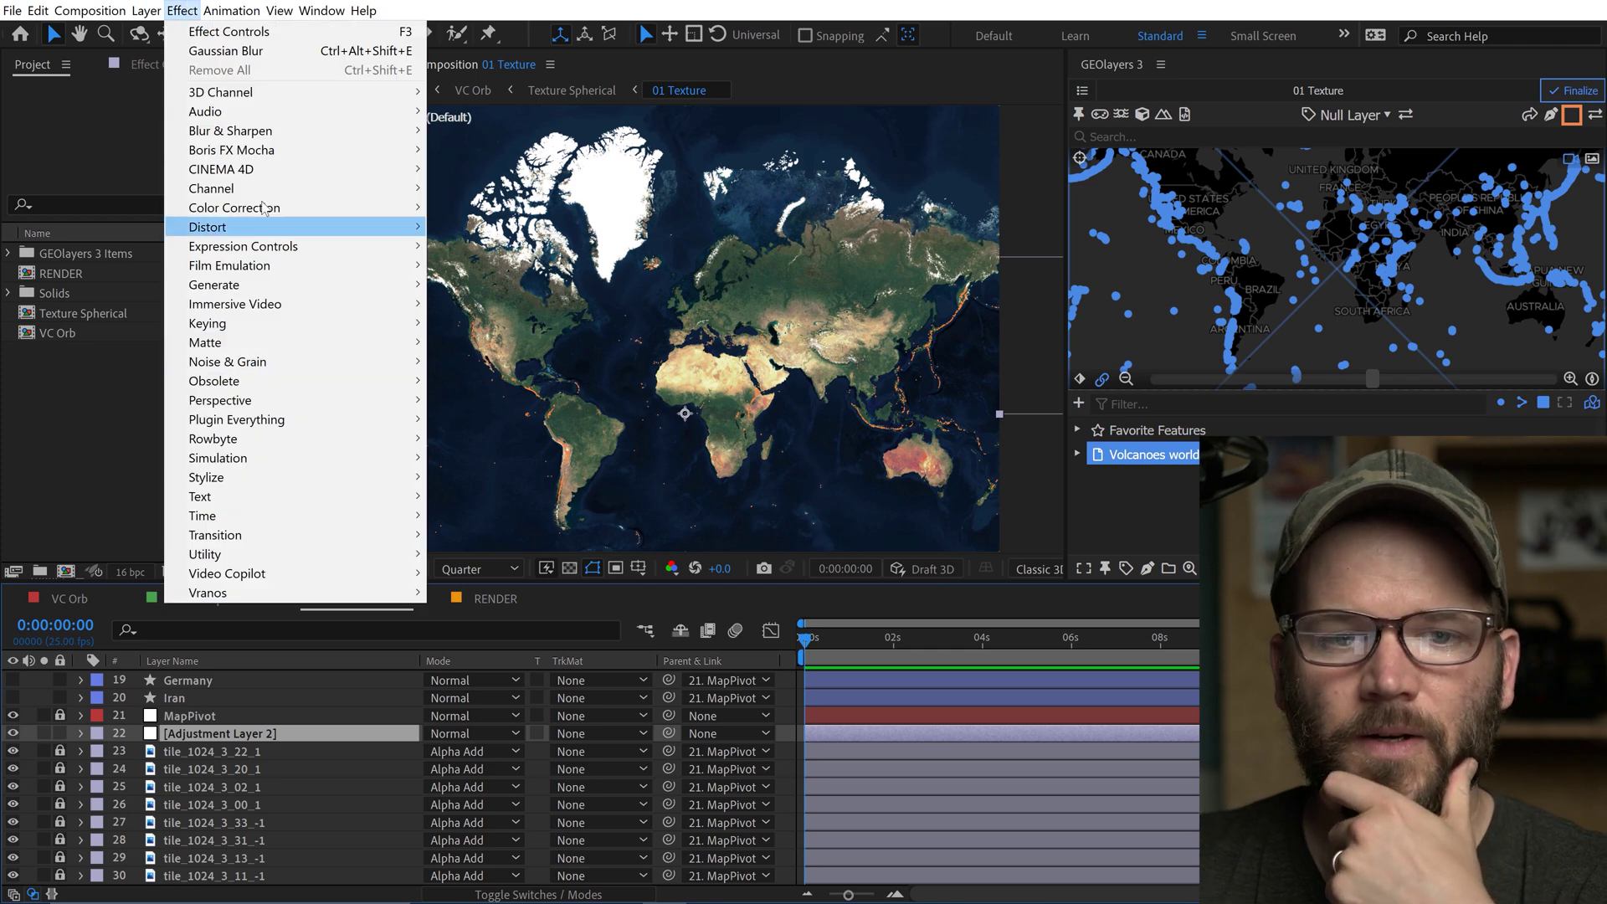
mouse_move(263, 208)
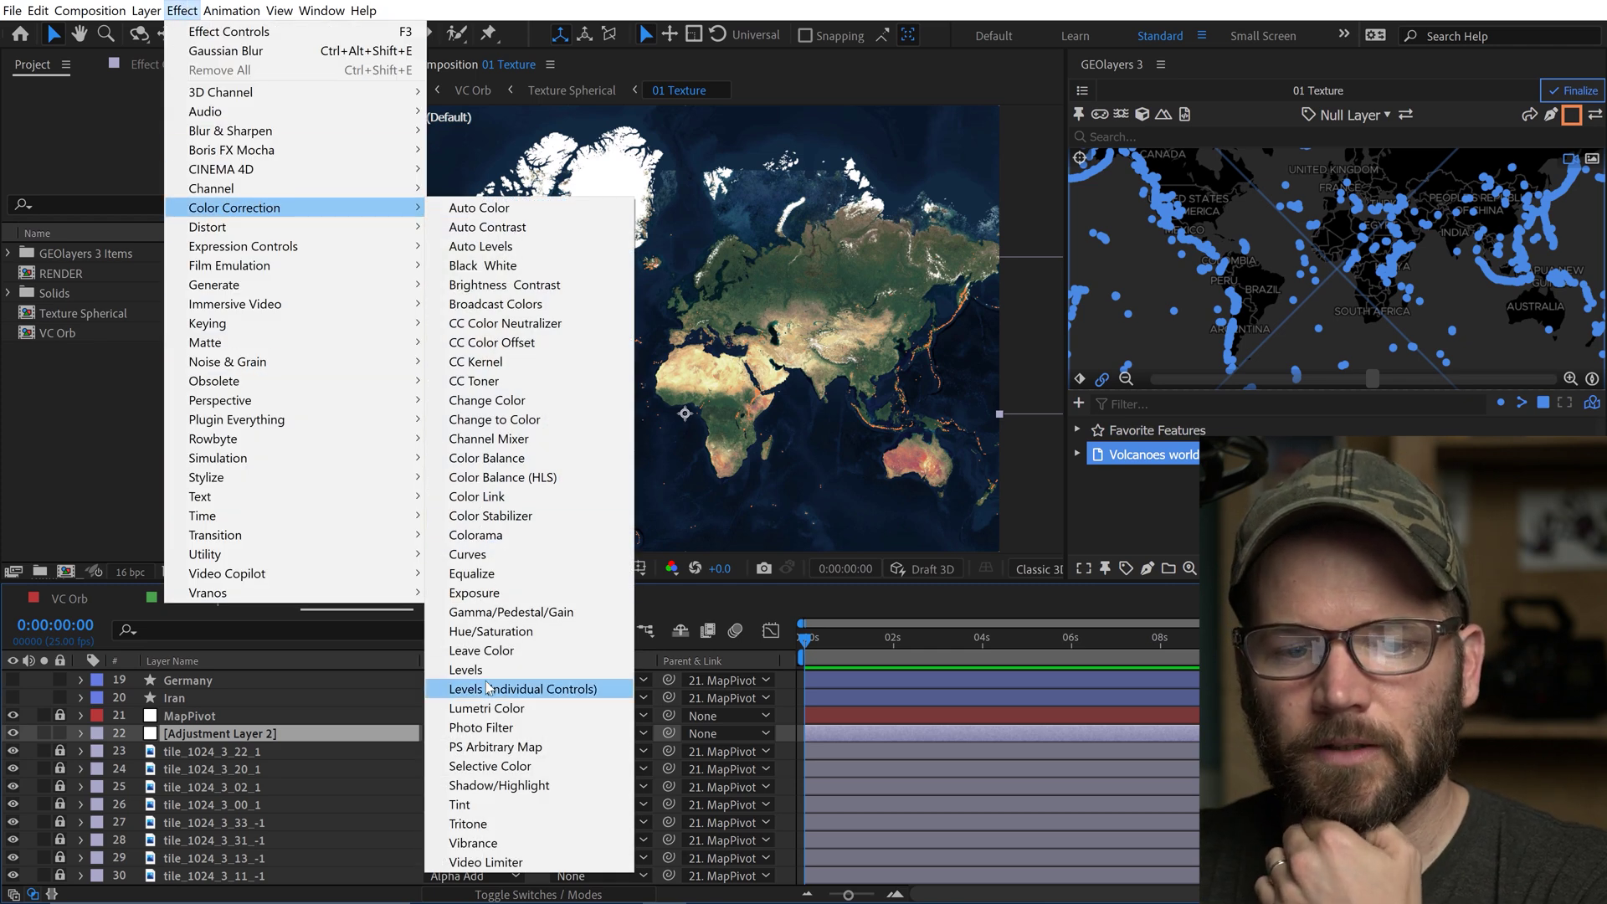
left_click(495, 708)
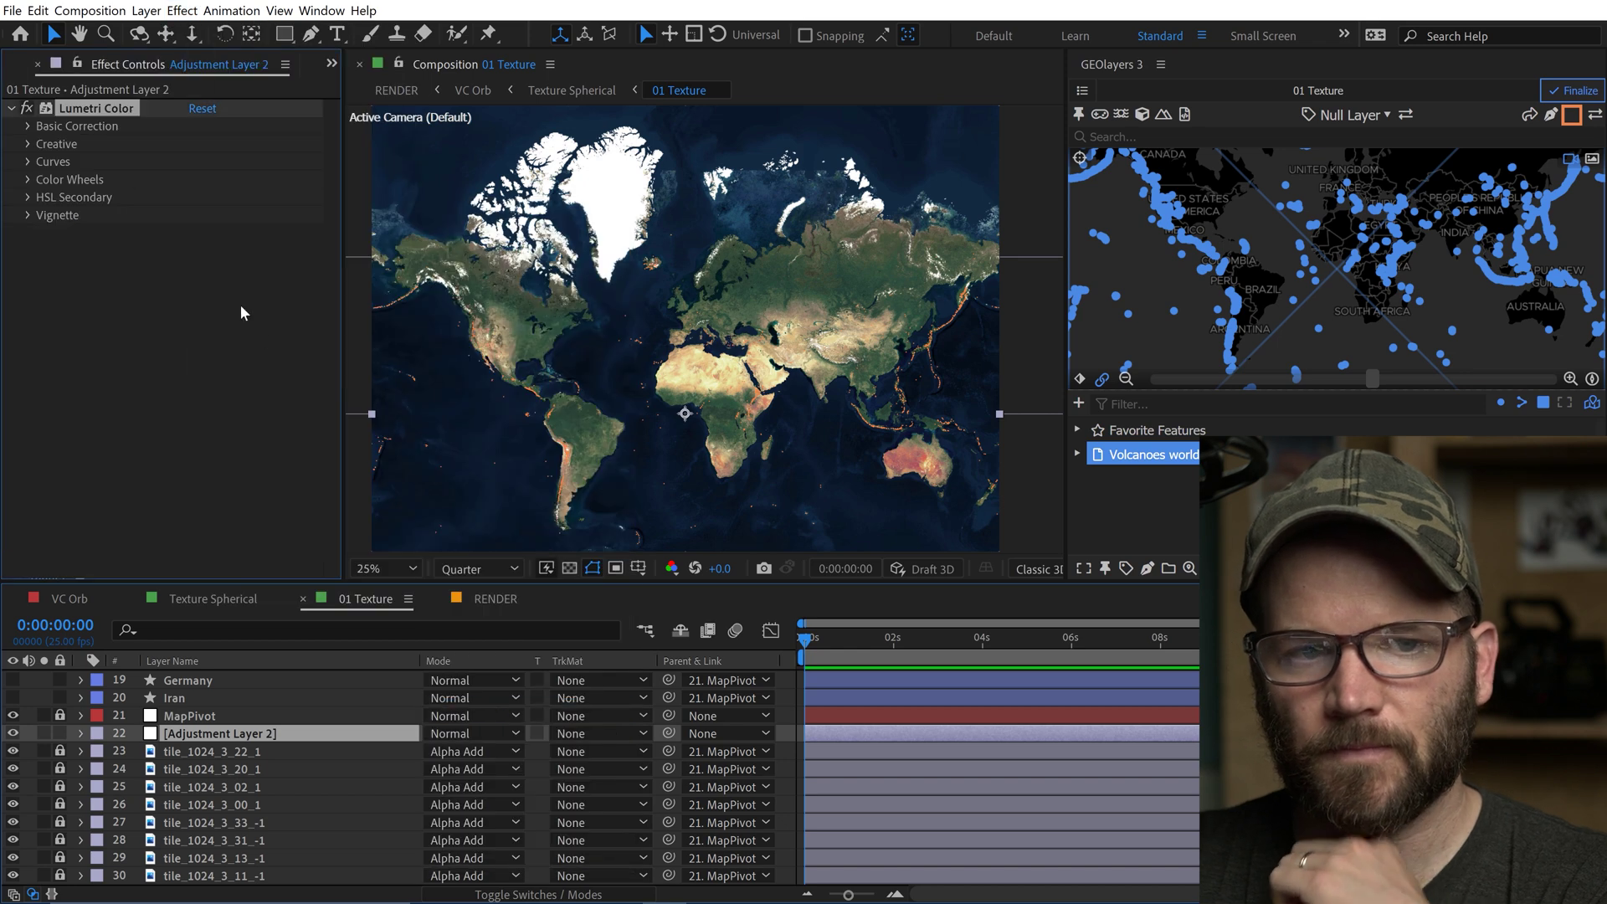
left_click(27, 125)
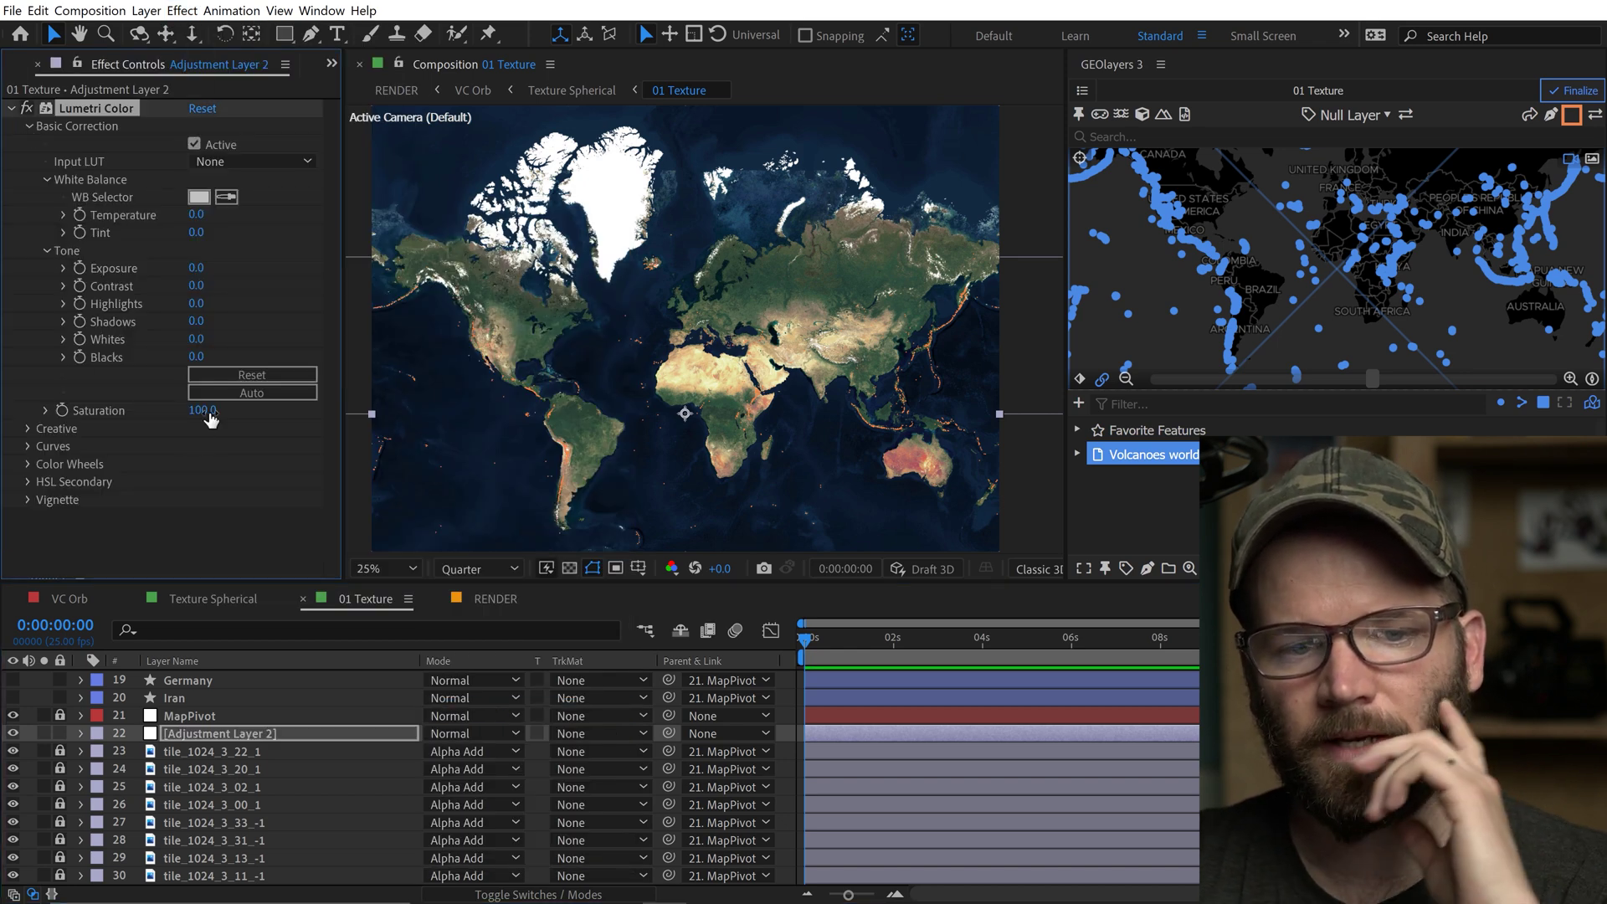
left_click(205, 410)
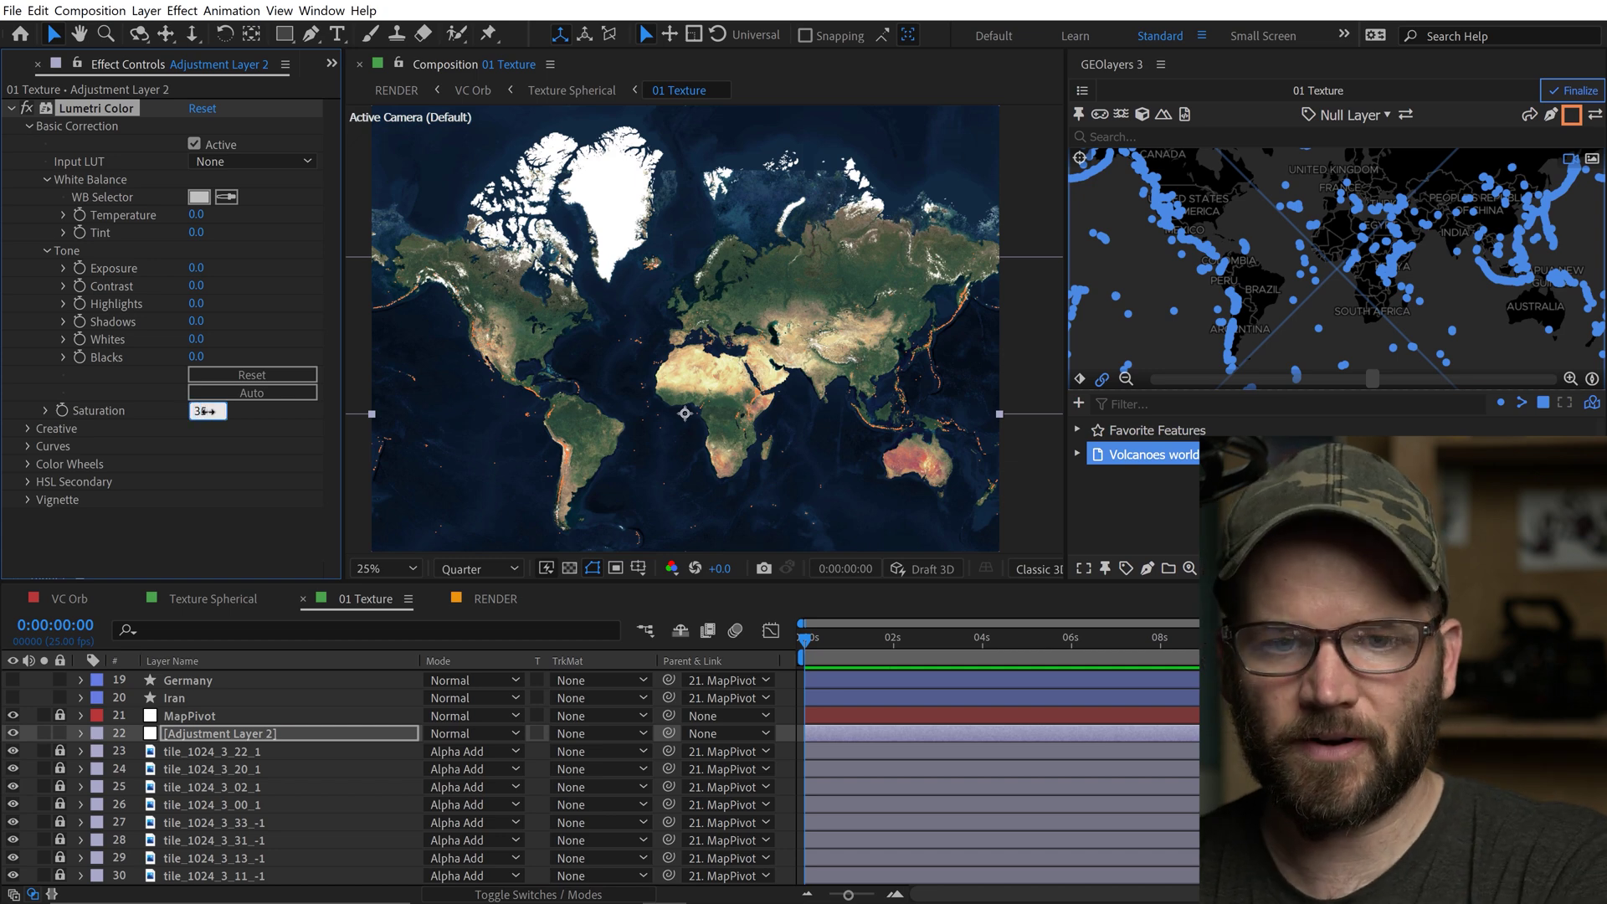
type("35")
key("Return")
key("ctrl+Up")
key("ctrl+Up")
key("ctrl+Up")
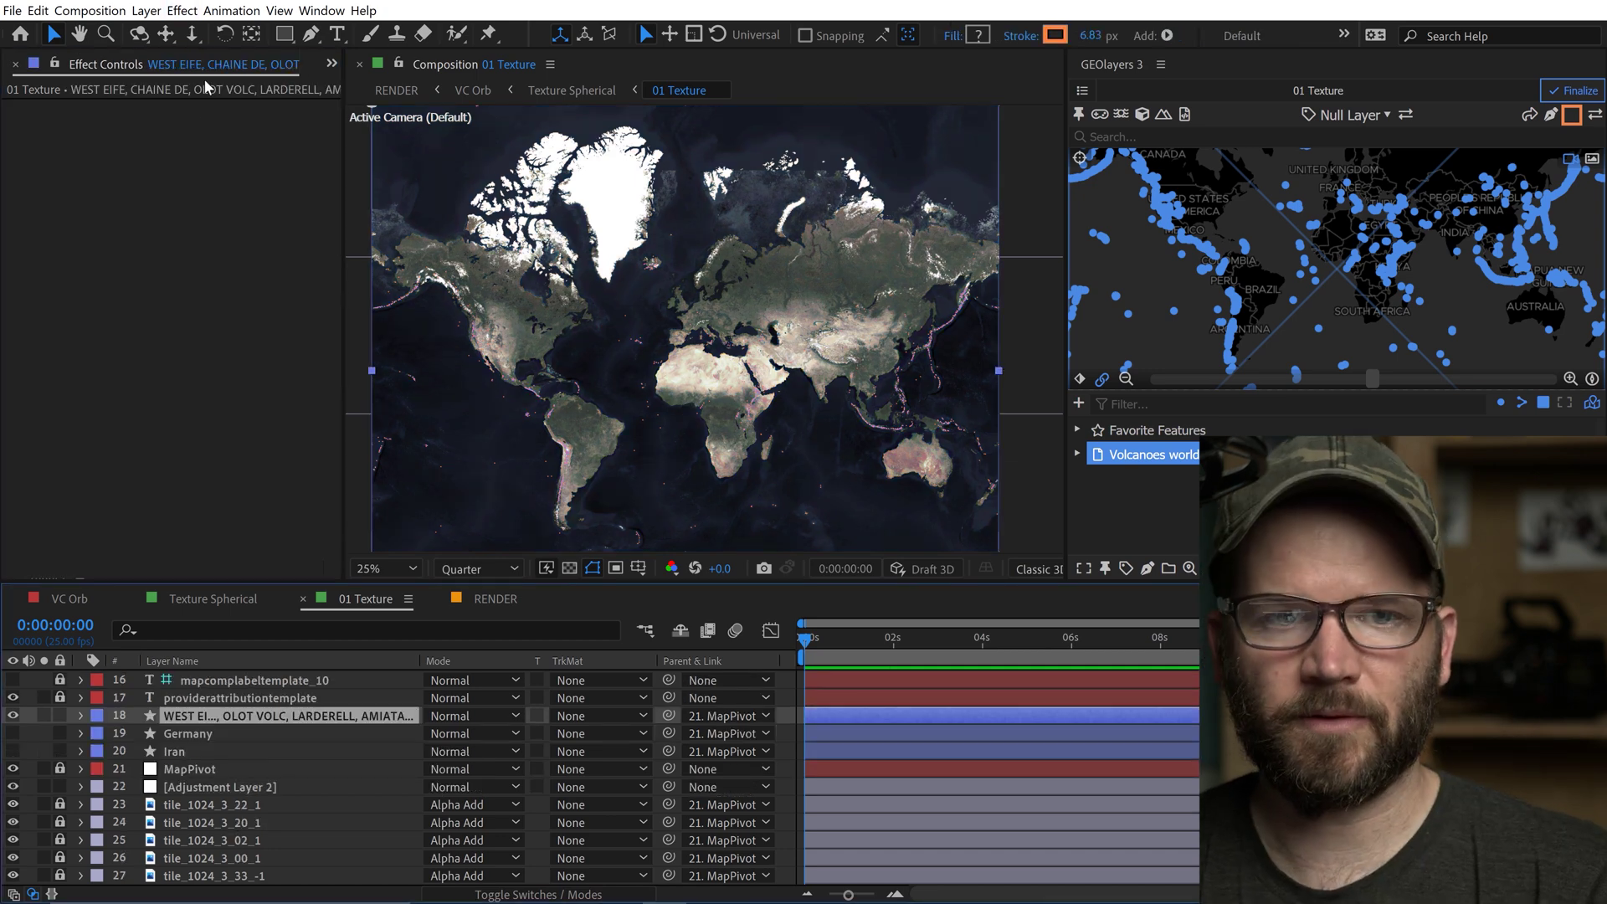
Apply Deep Glow to the volcano layer, keeping its name unchanged.
left_click(187, 10)
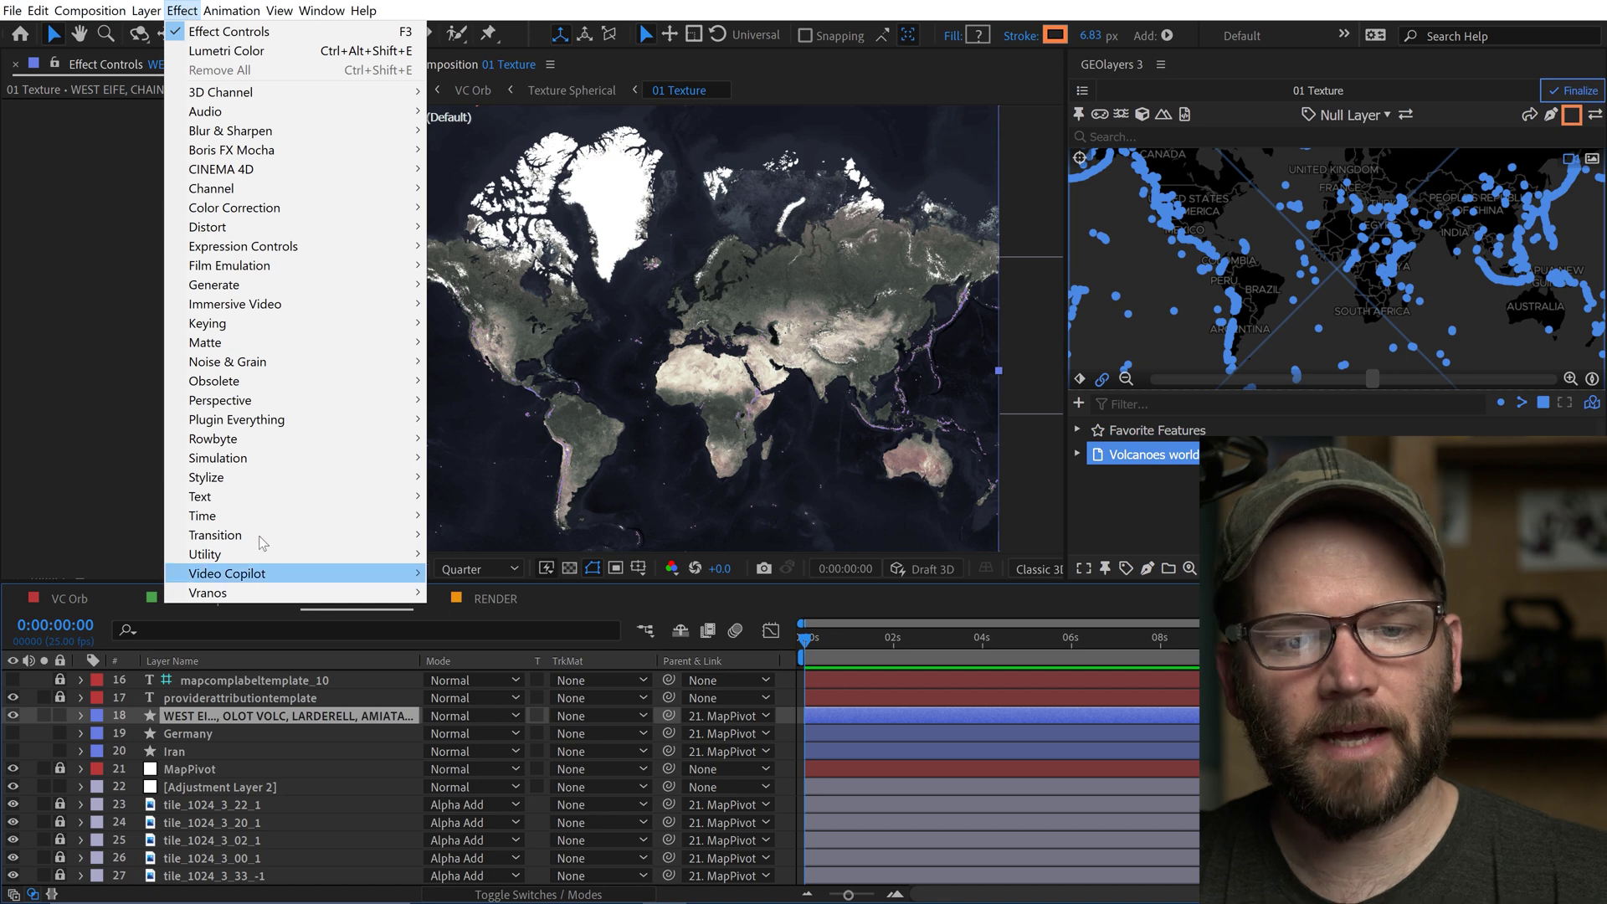
mouse_move(270, 423)
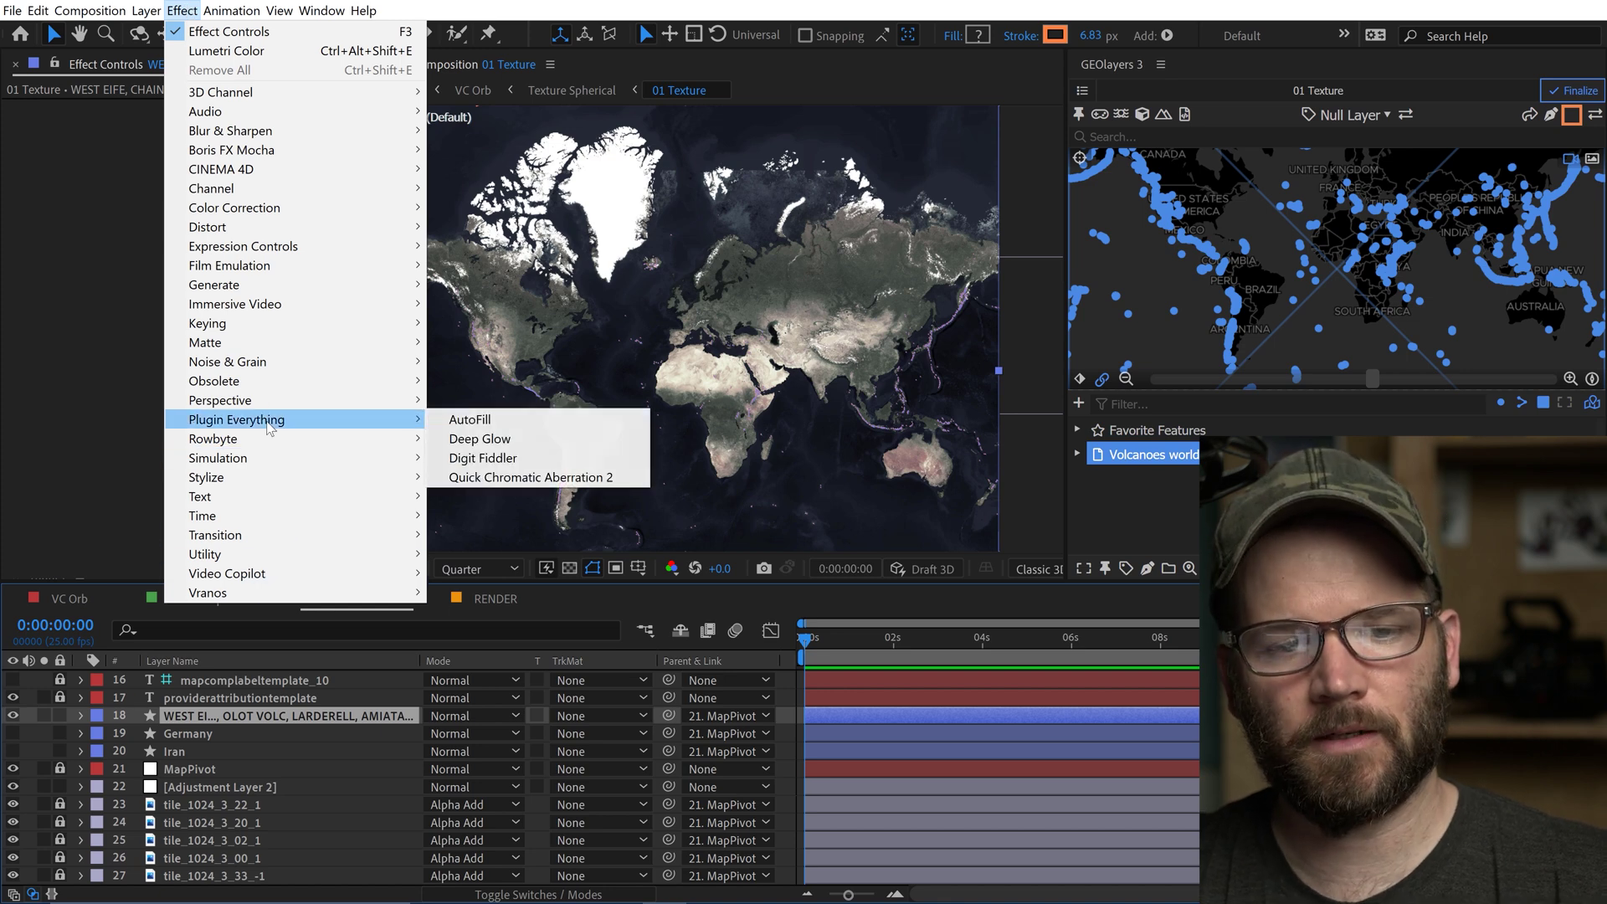
left_click(548, 440)
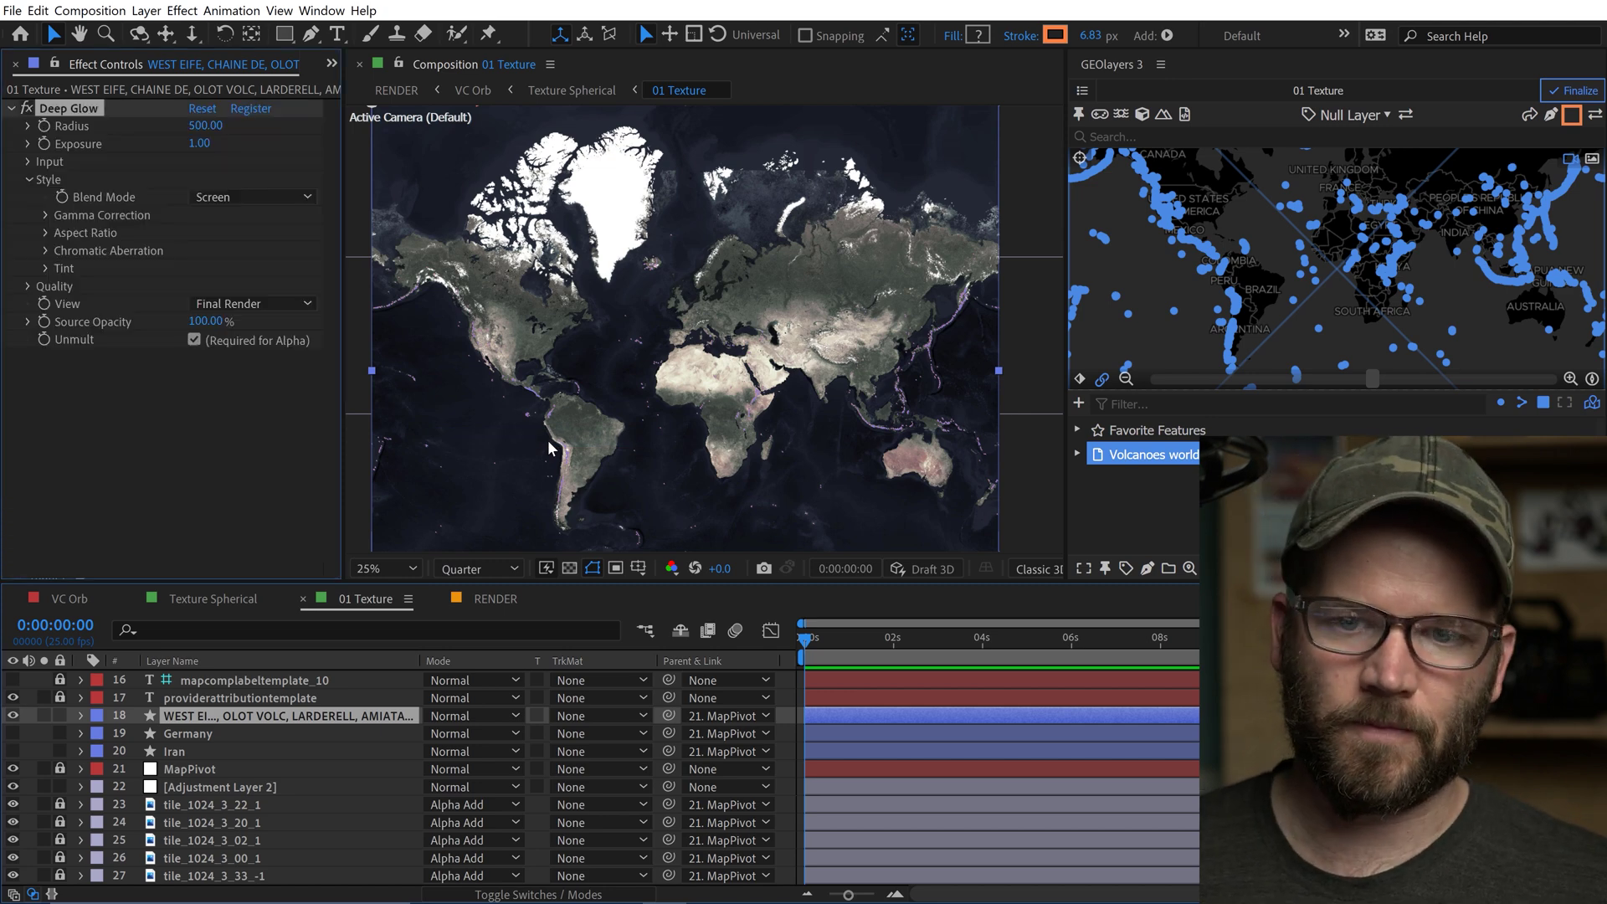
key("Return")
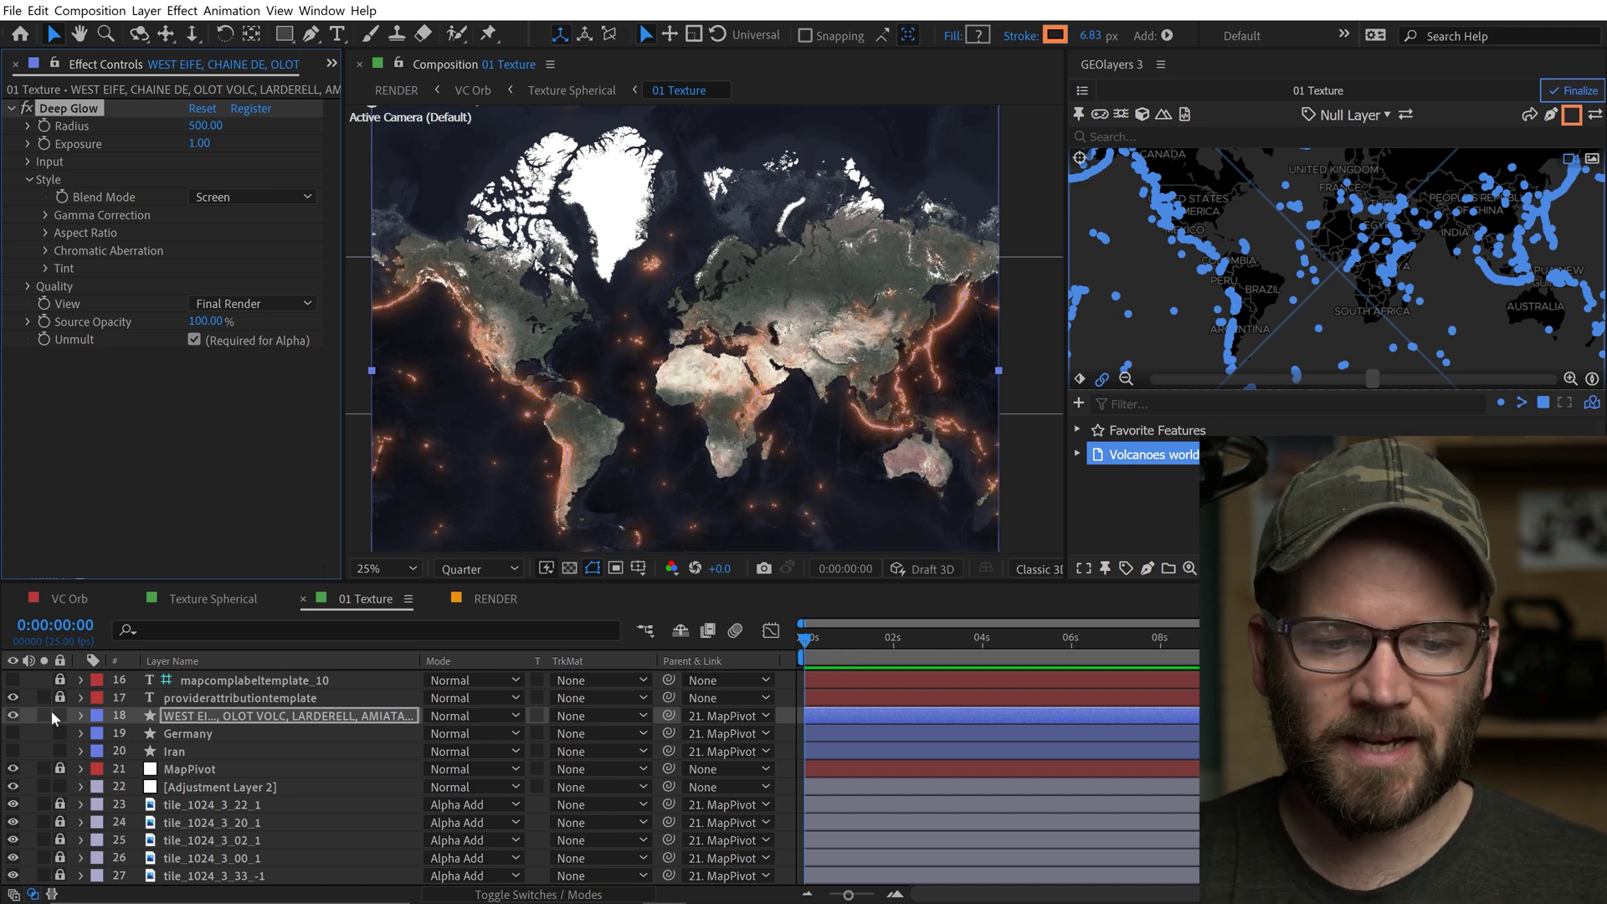
left_click(29, 713)
key("Return")
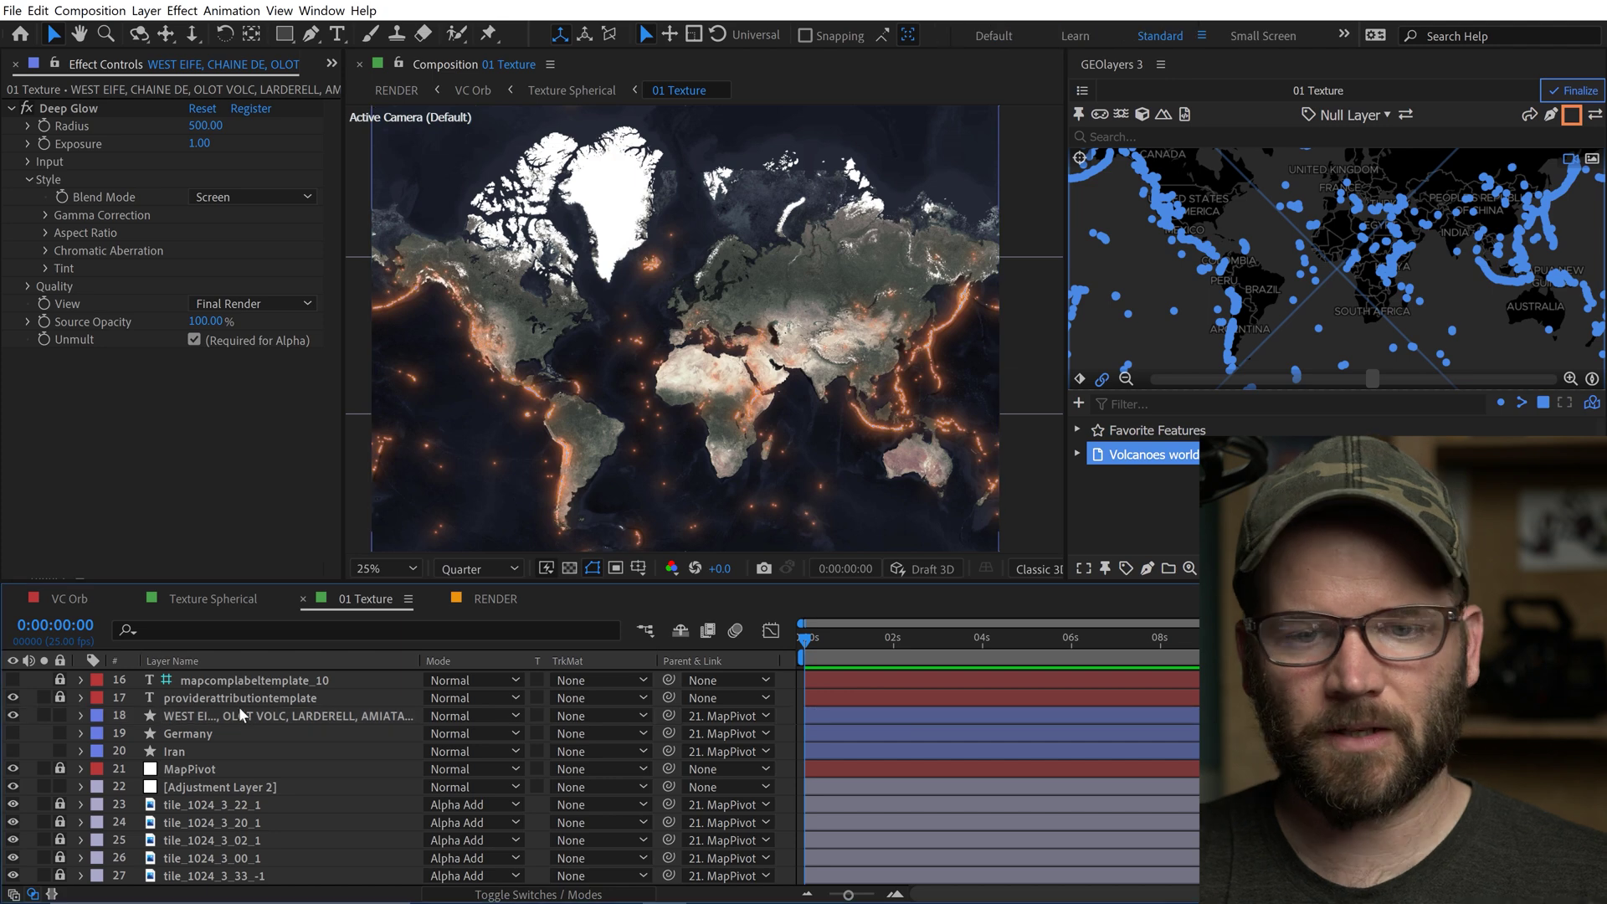
Set Deep Glow's blend mode to Add, then view 100% and return to VC Orb.
left_click(228, 198)
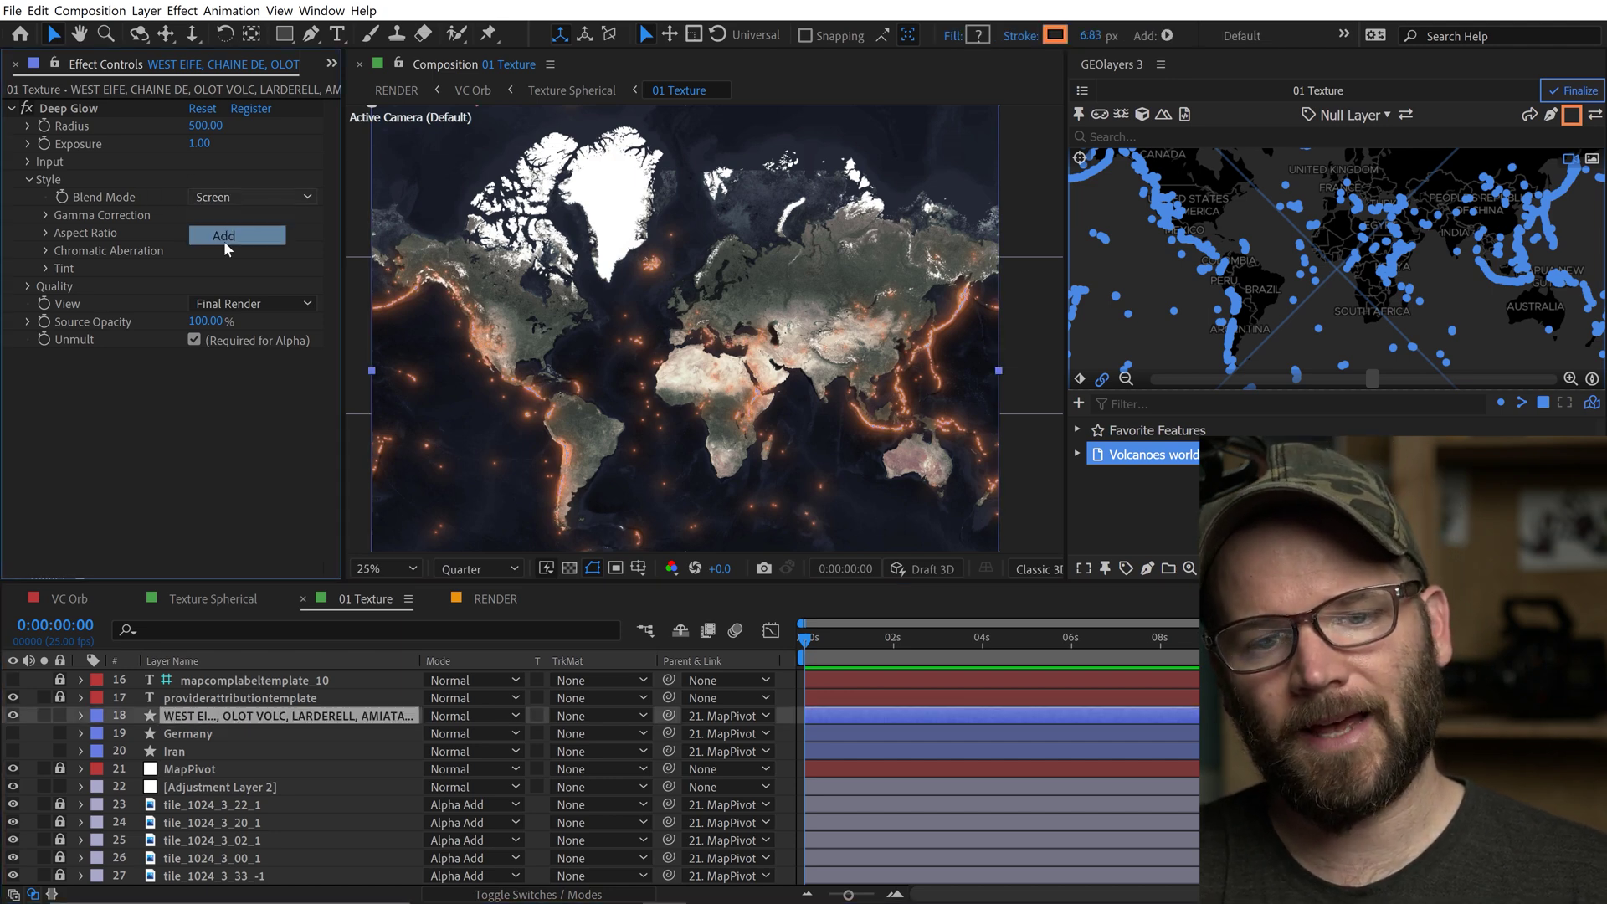
left_click(223, 239)
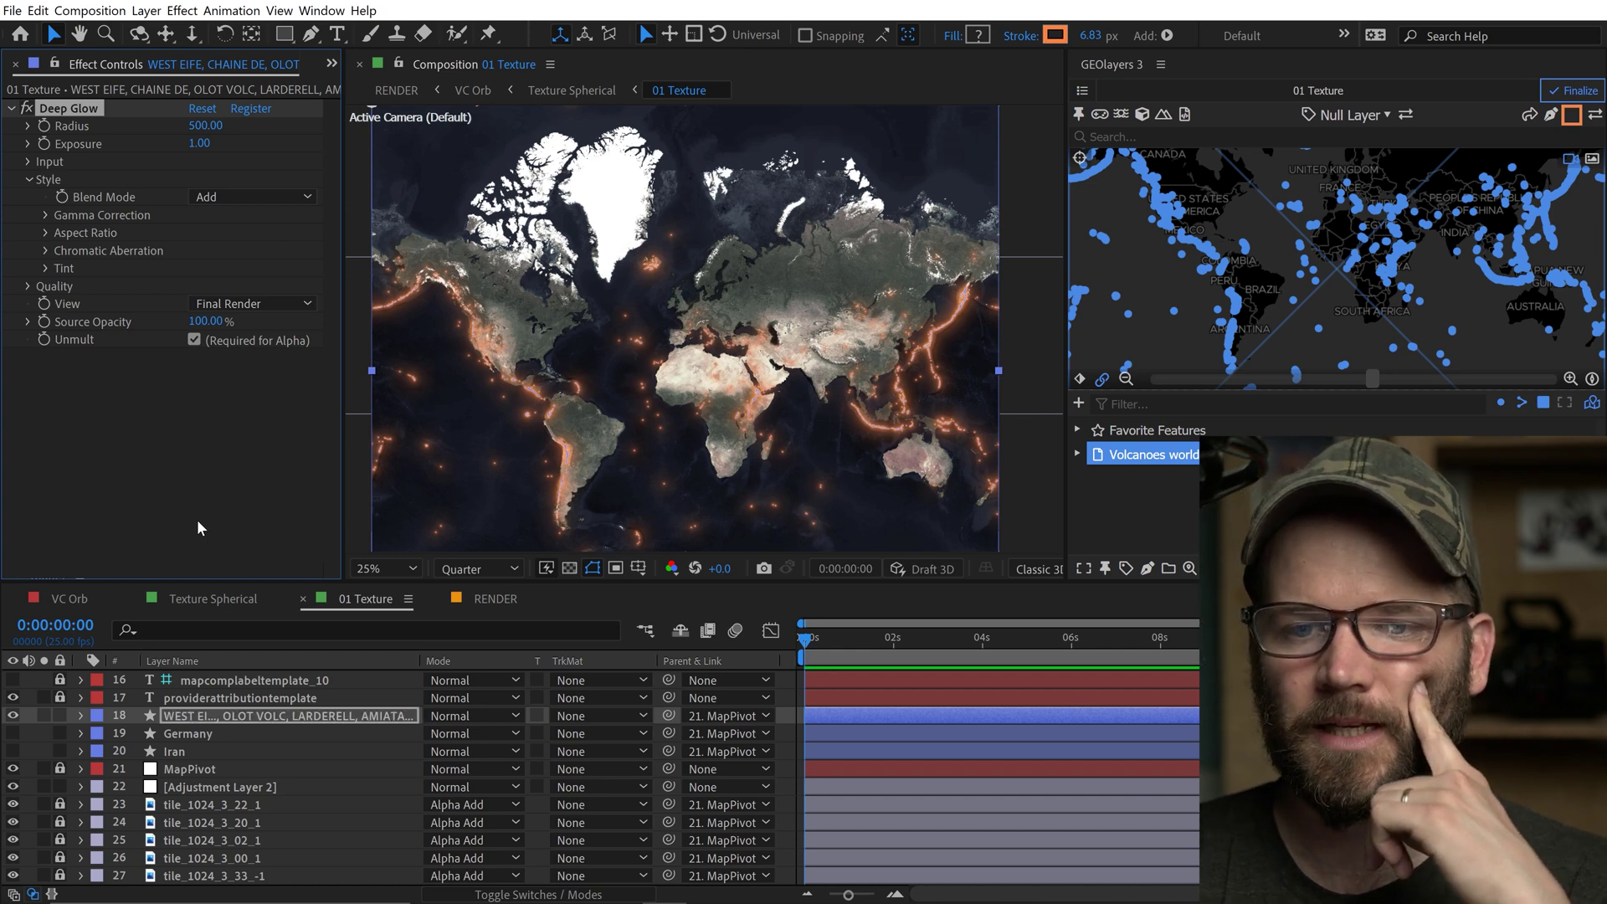
key("slash")
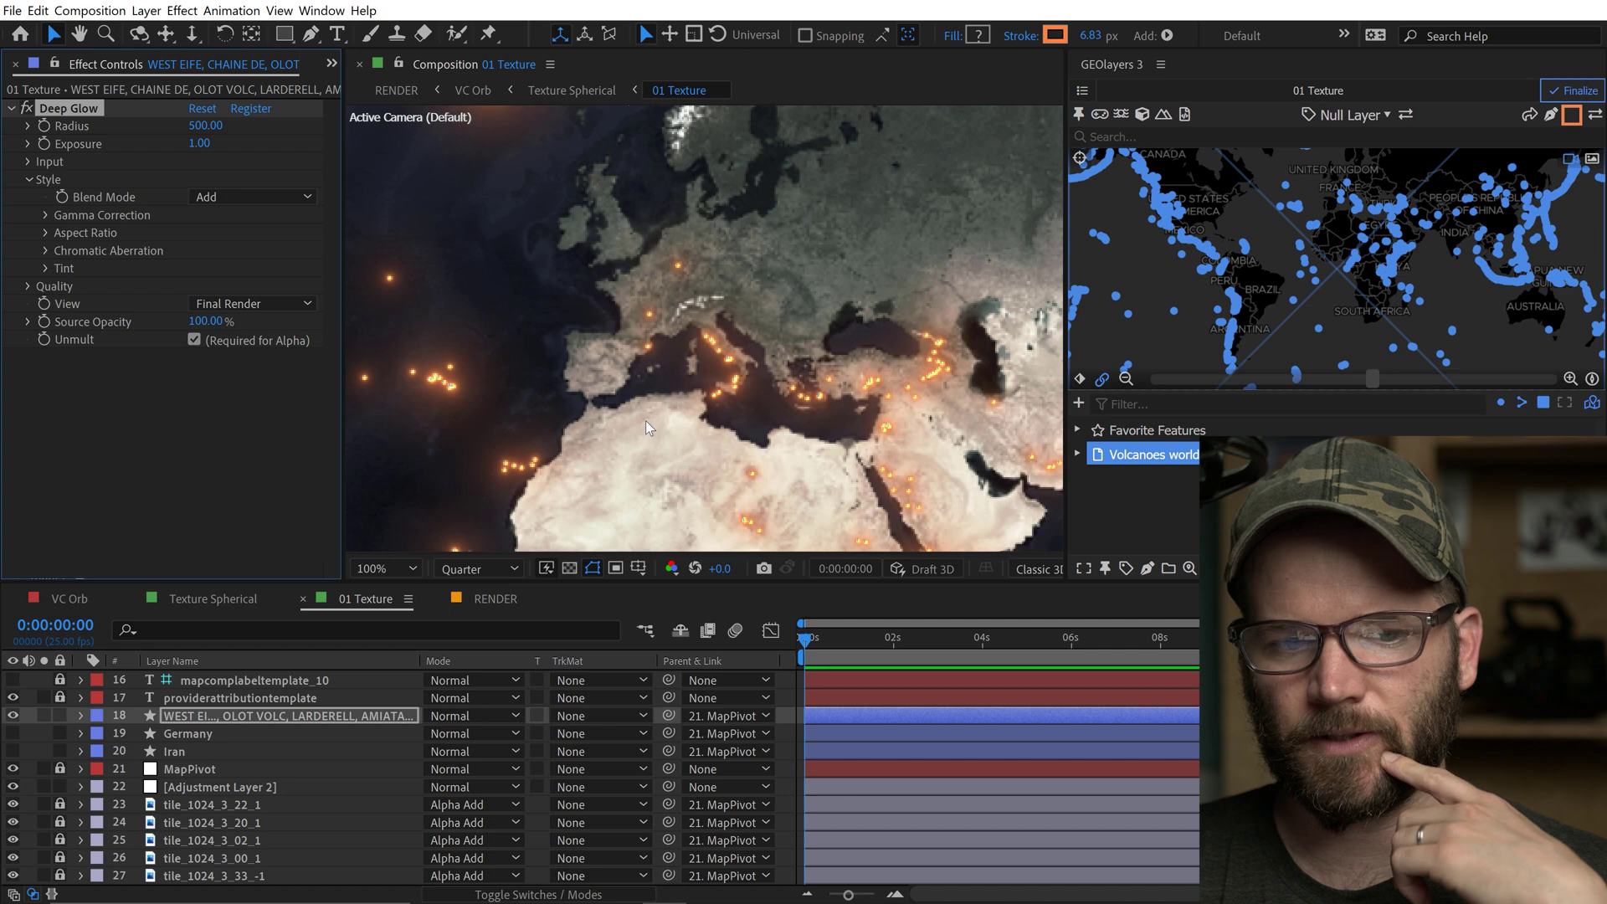
left_click(95, 598)
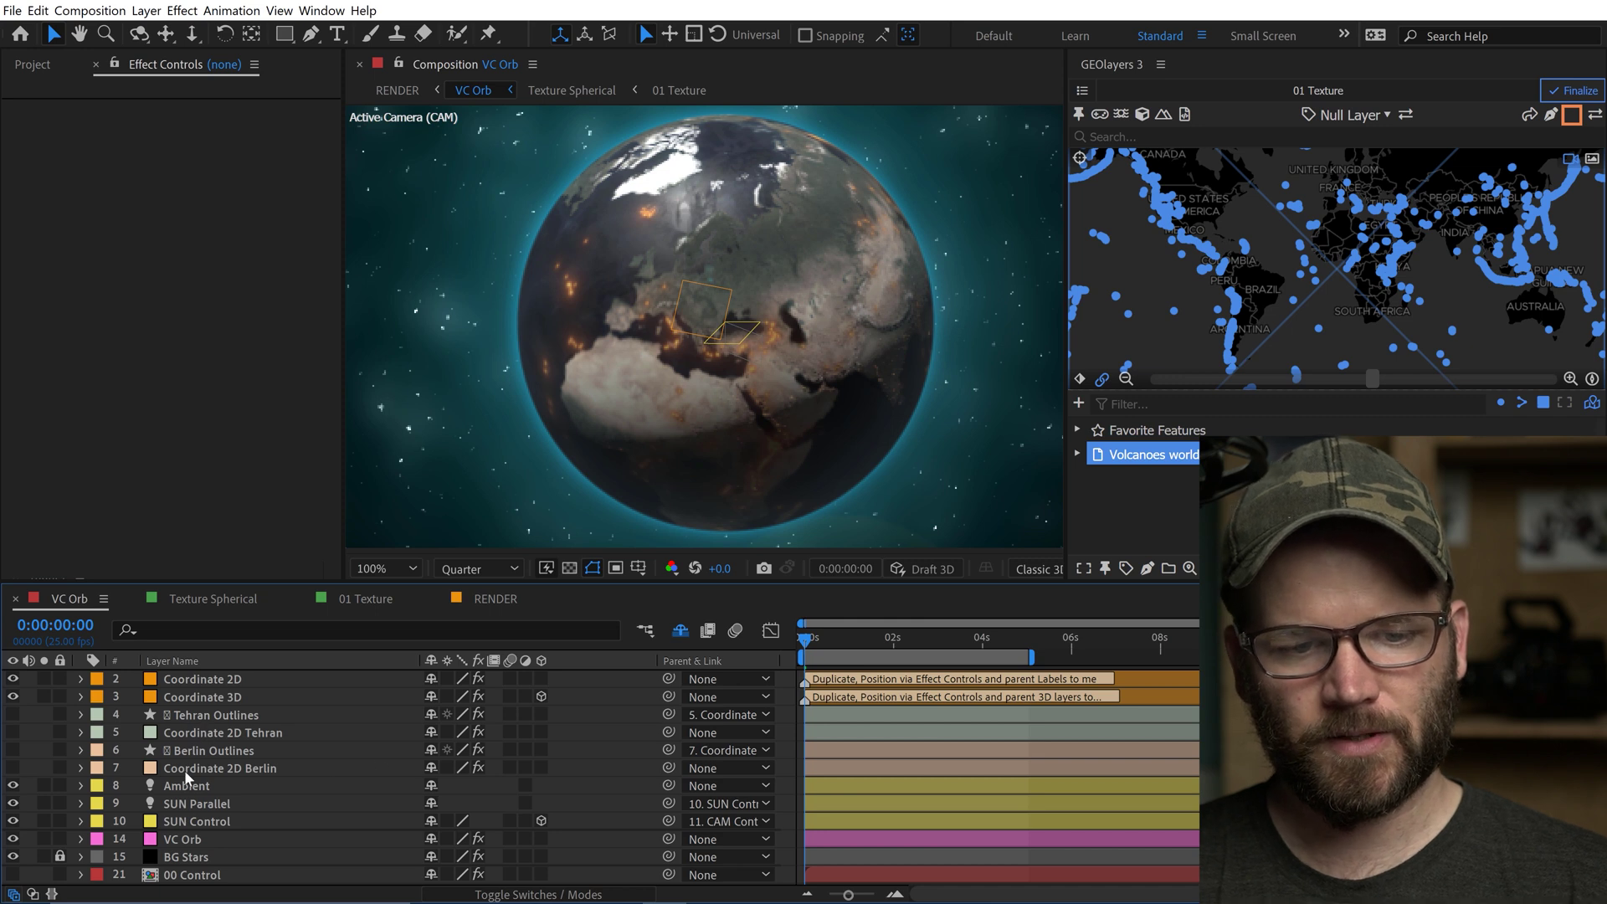
Delete the Tehran Outlines, Tehran and Berlin layers (layers 4–7).
left_click(201, 715)
left_click(208, 762, "shift")
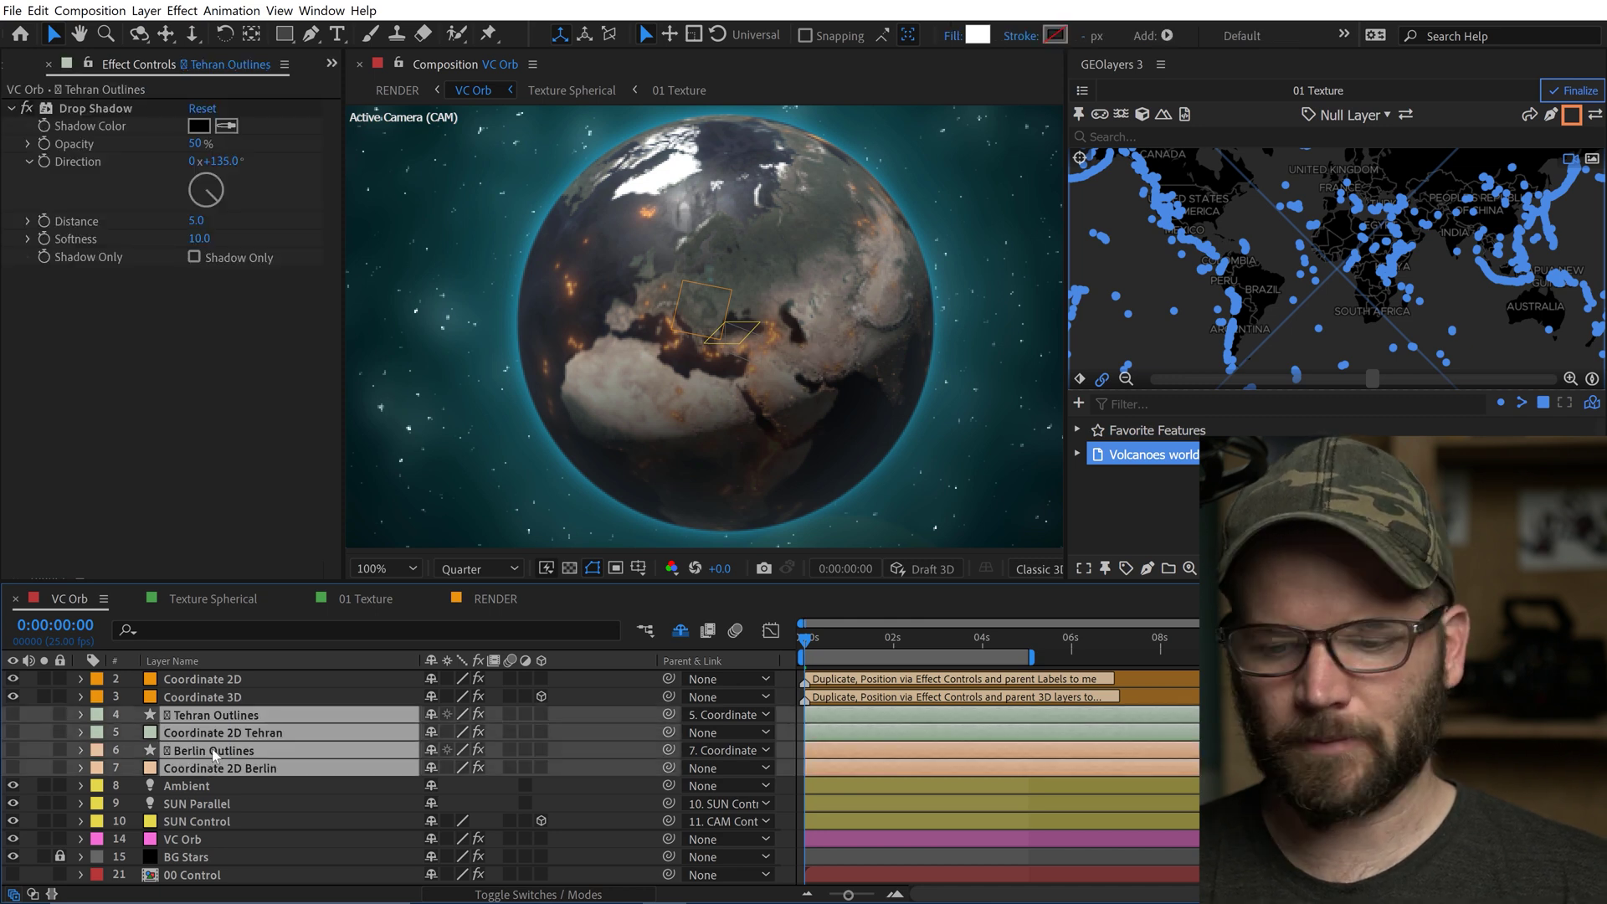
key("Delete")
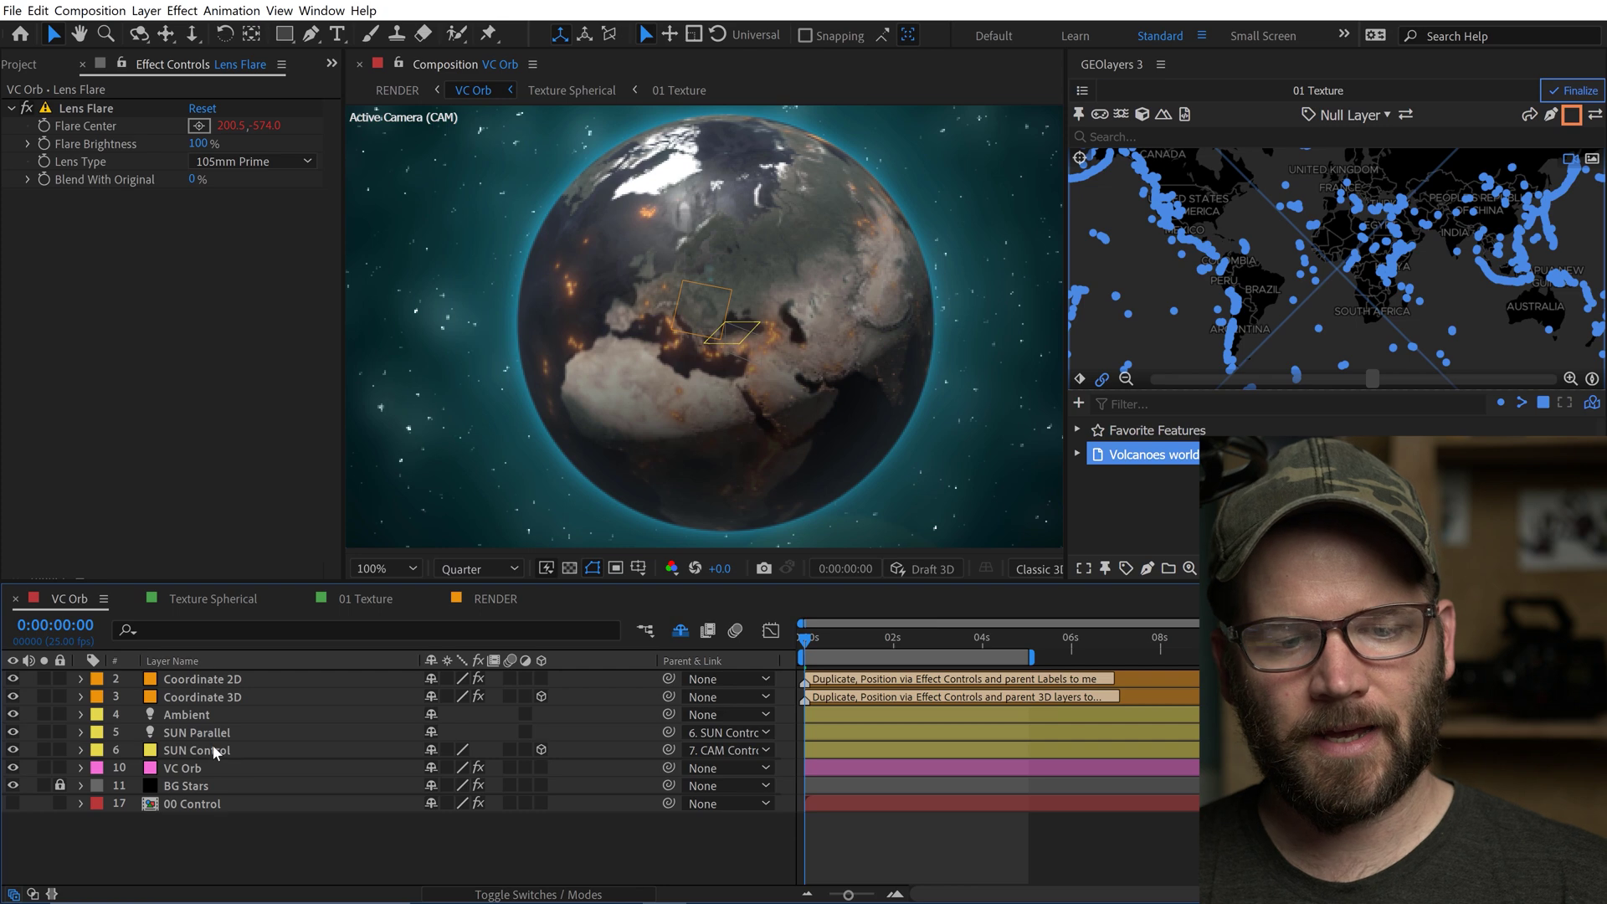
Re-enable Fade Shine on VC Orb and sample a dark shadow colour from the globe.
left_click(181, 764)
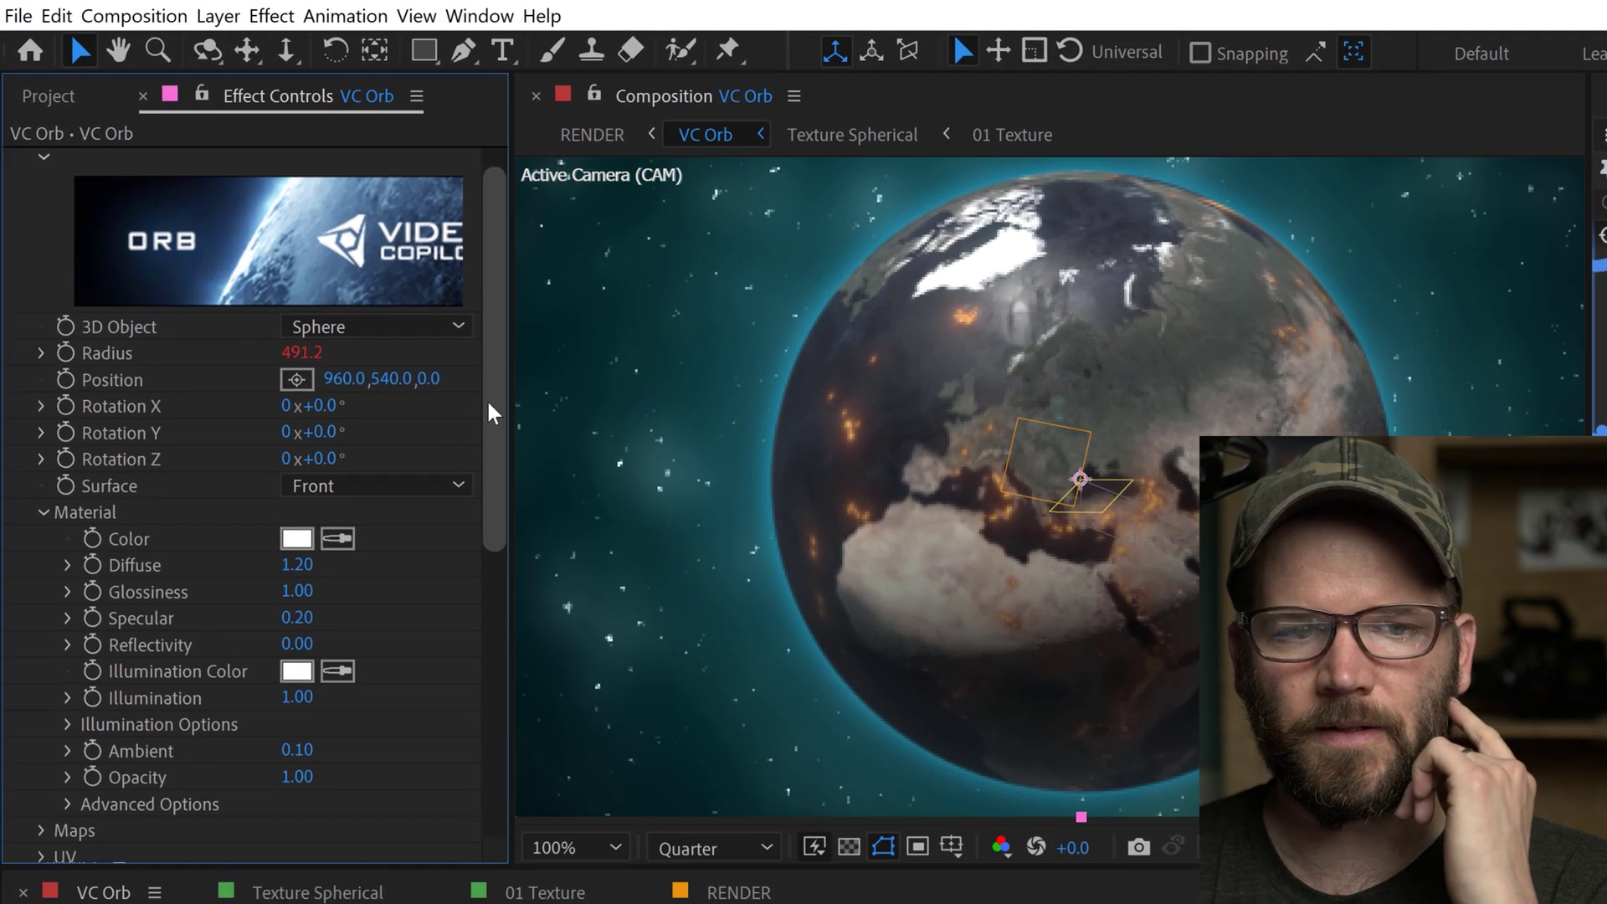
scroll(494, 279, "down", 8)
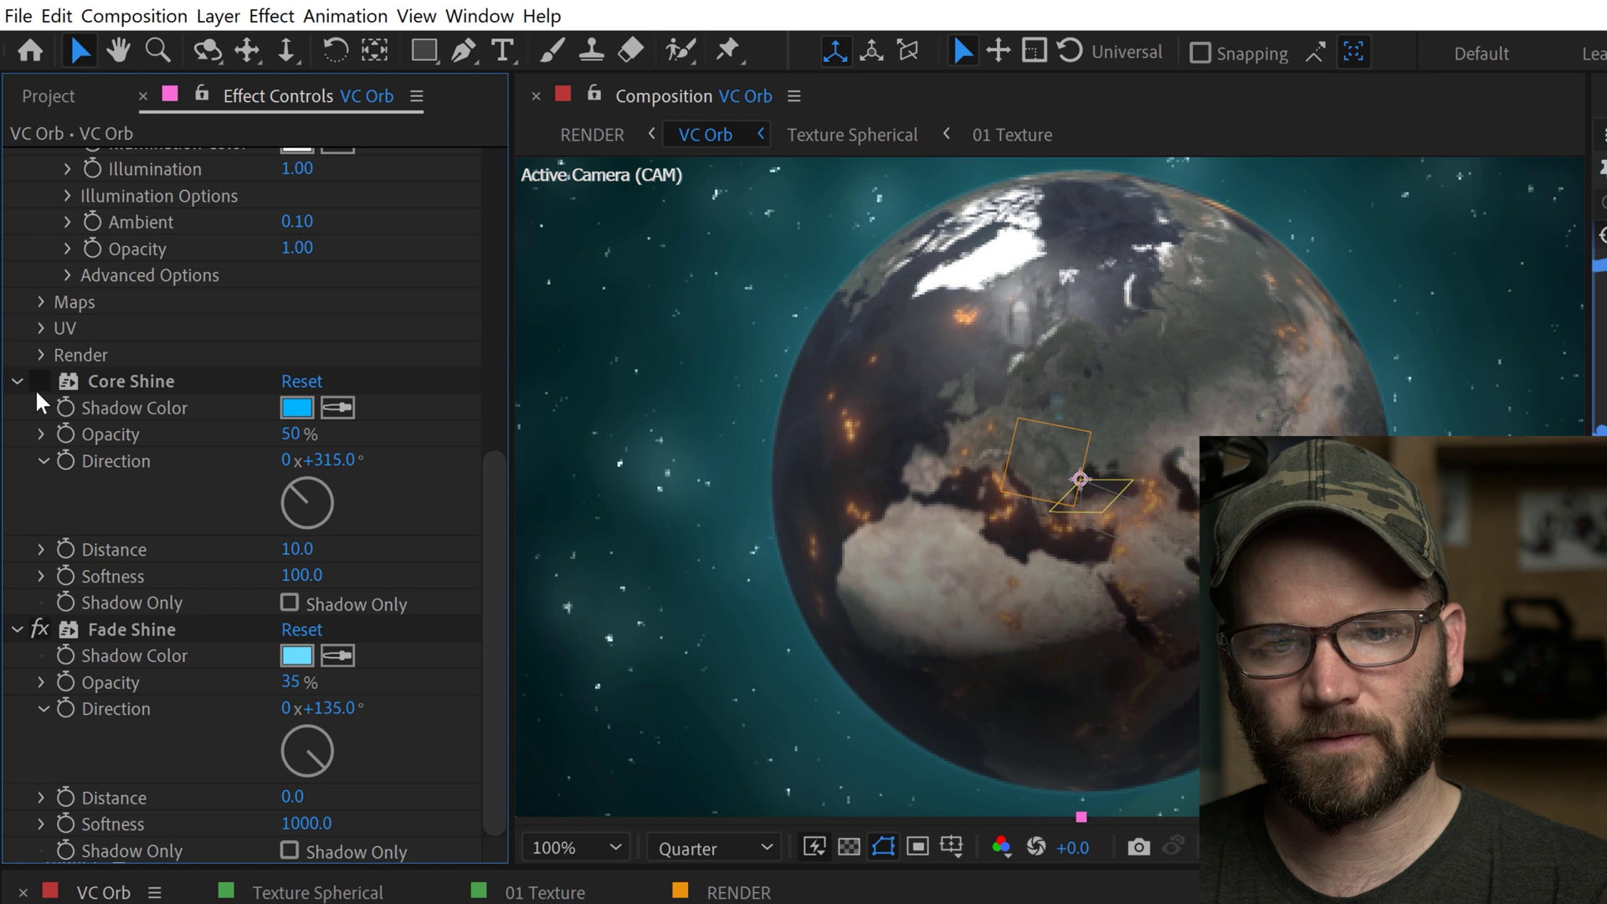
left_click(37, 631)
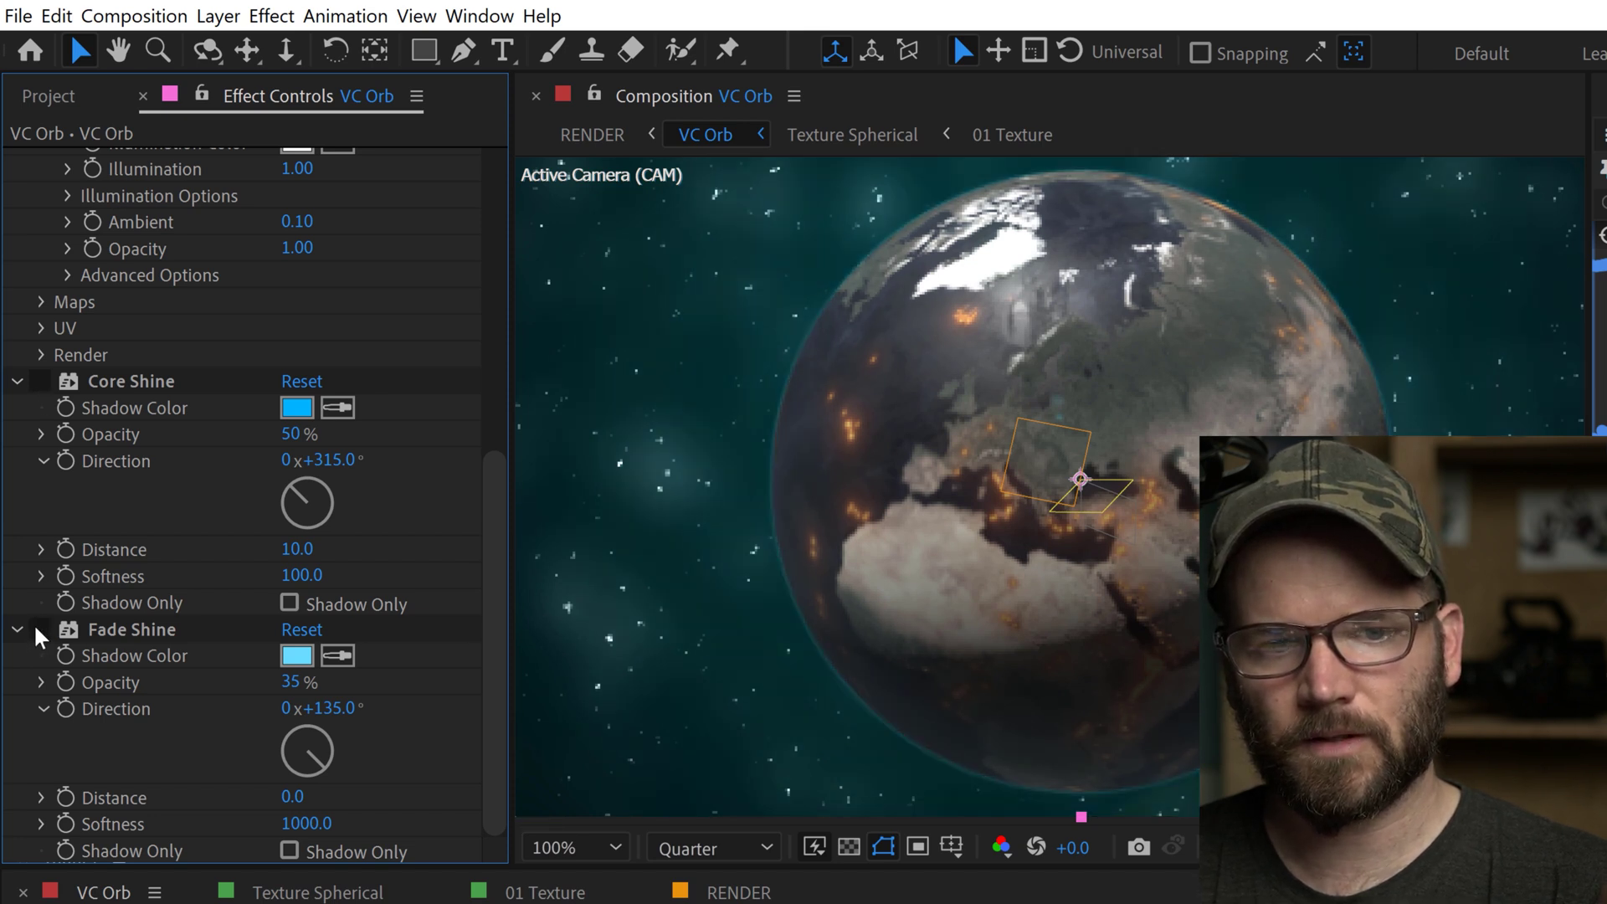
left_click(39, 631)
left_click(336, 657)
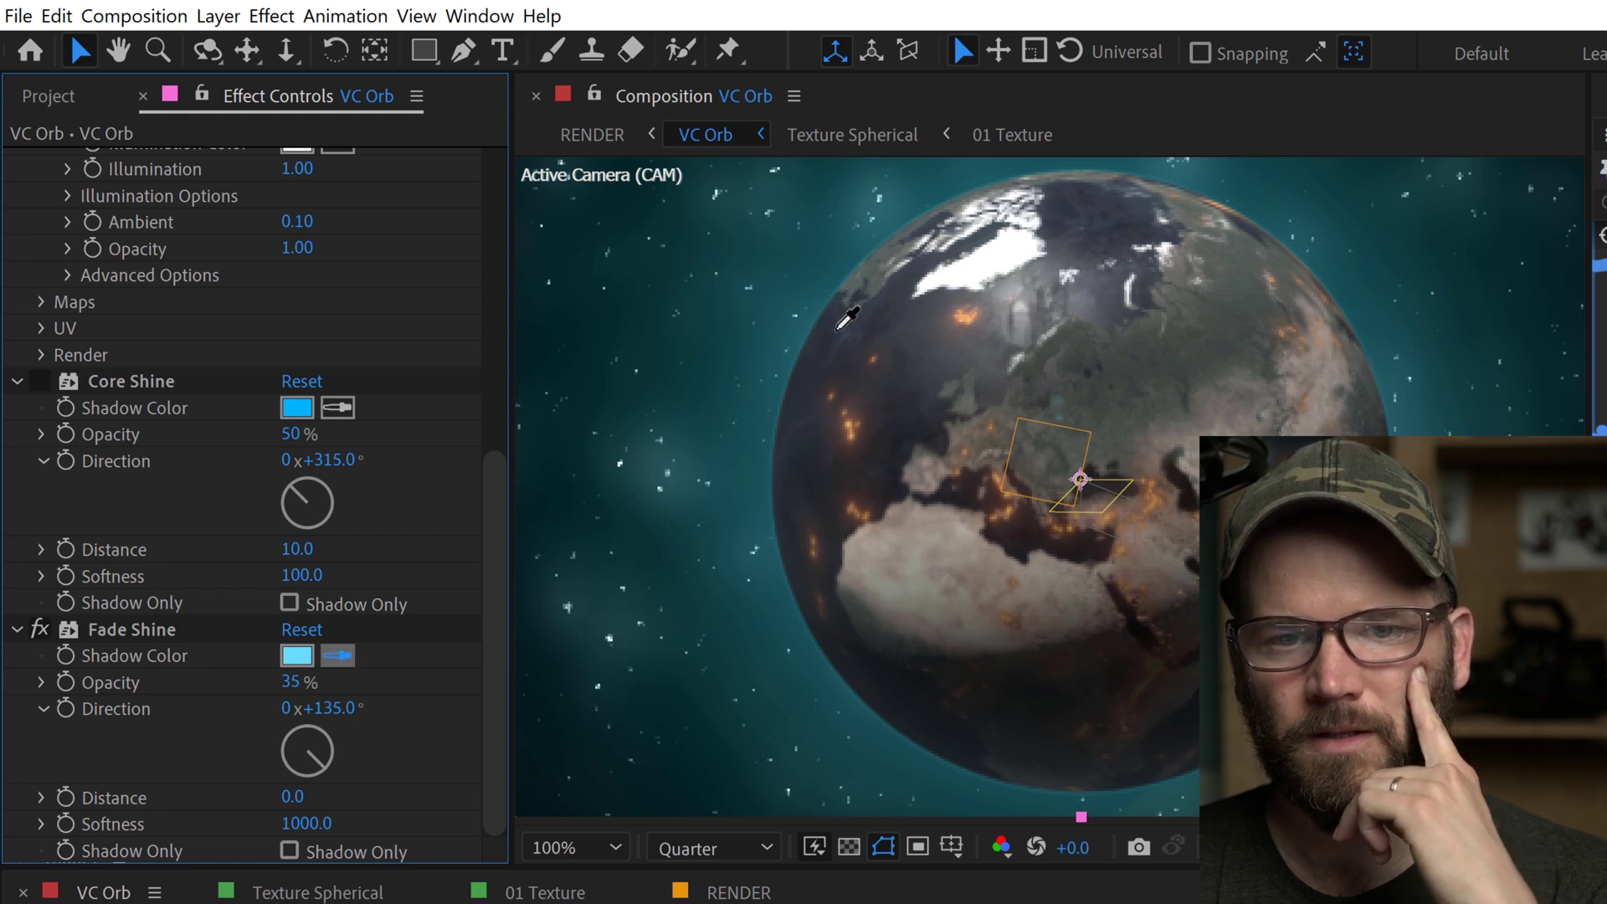
left_click(838, 327)
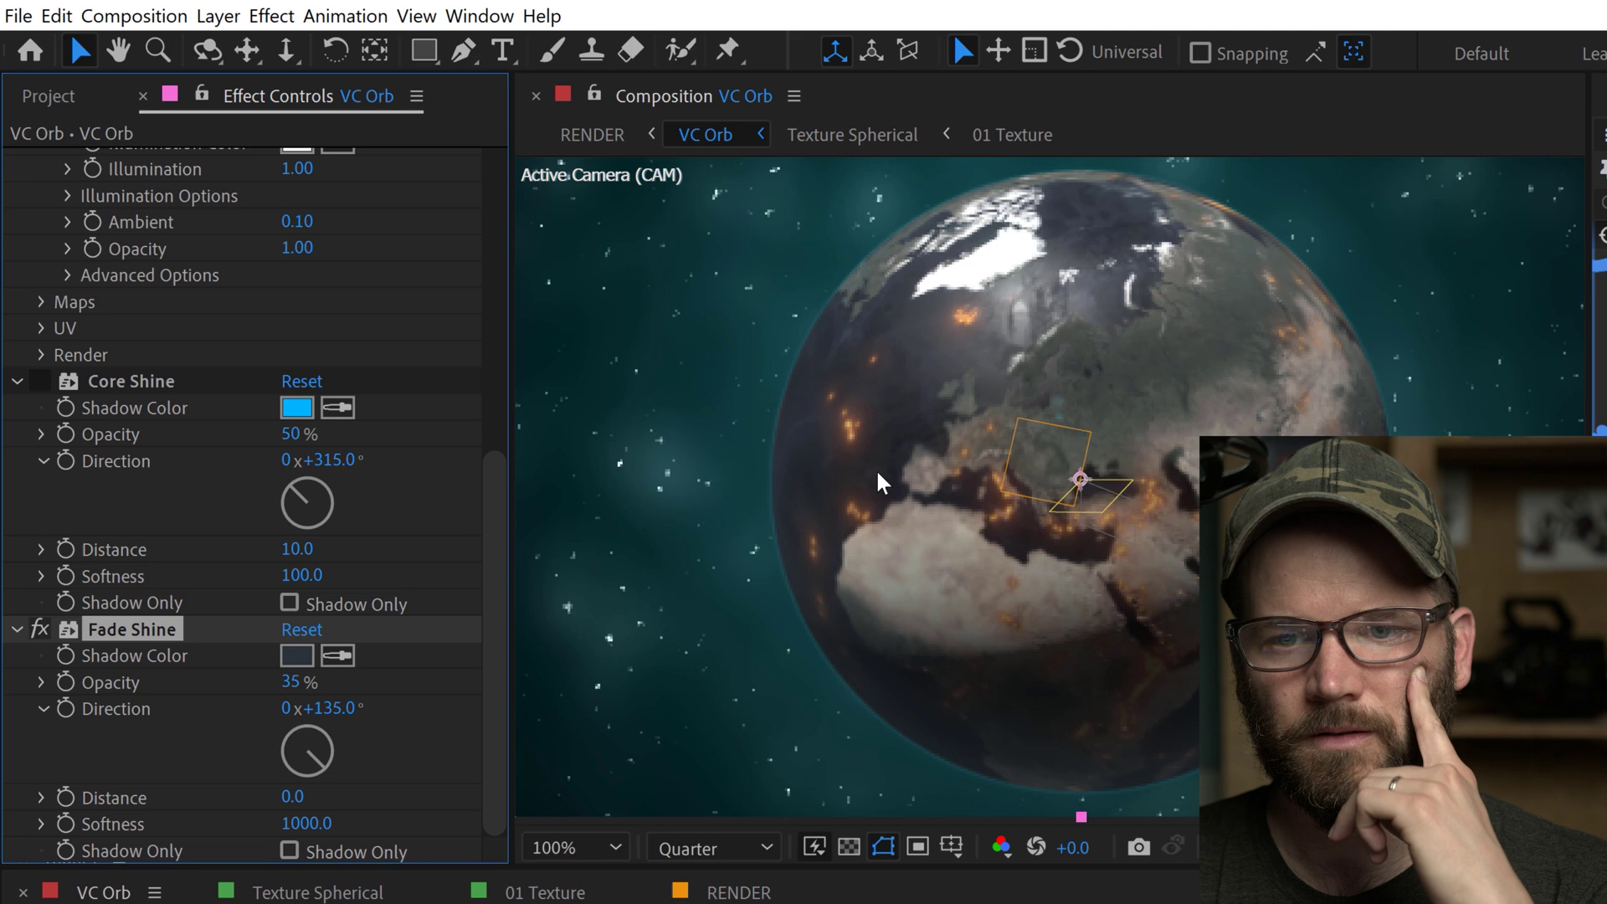
Set the VC Orb material Illumination to 0.
scroll(423, 448, "up", 10)
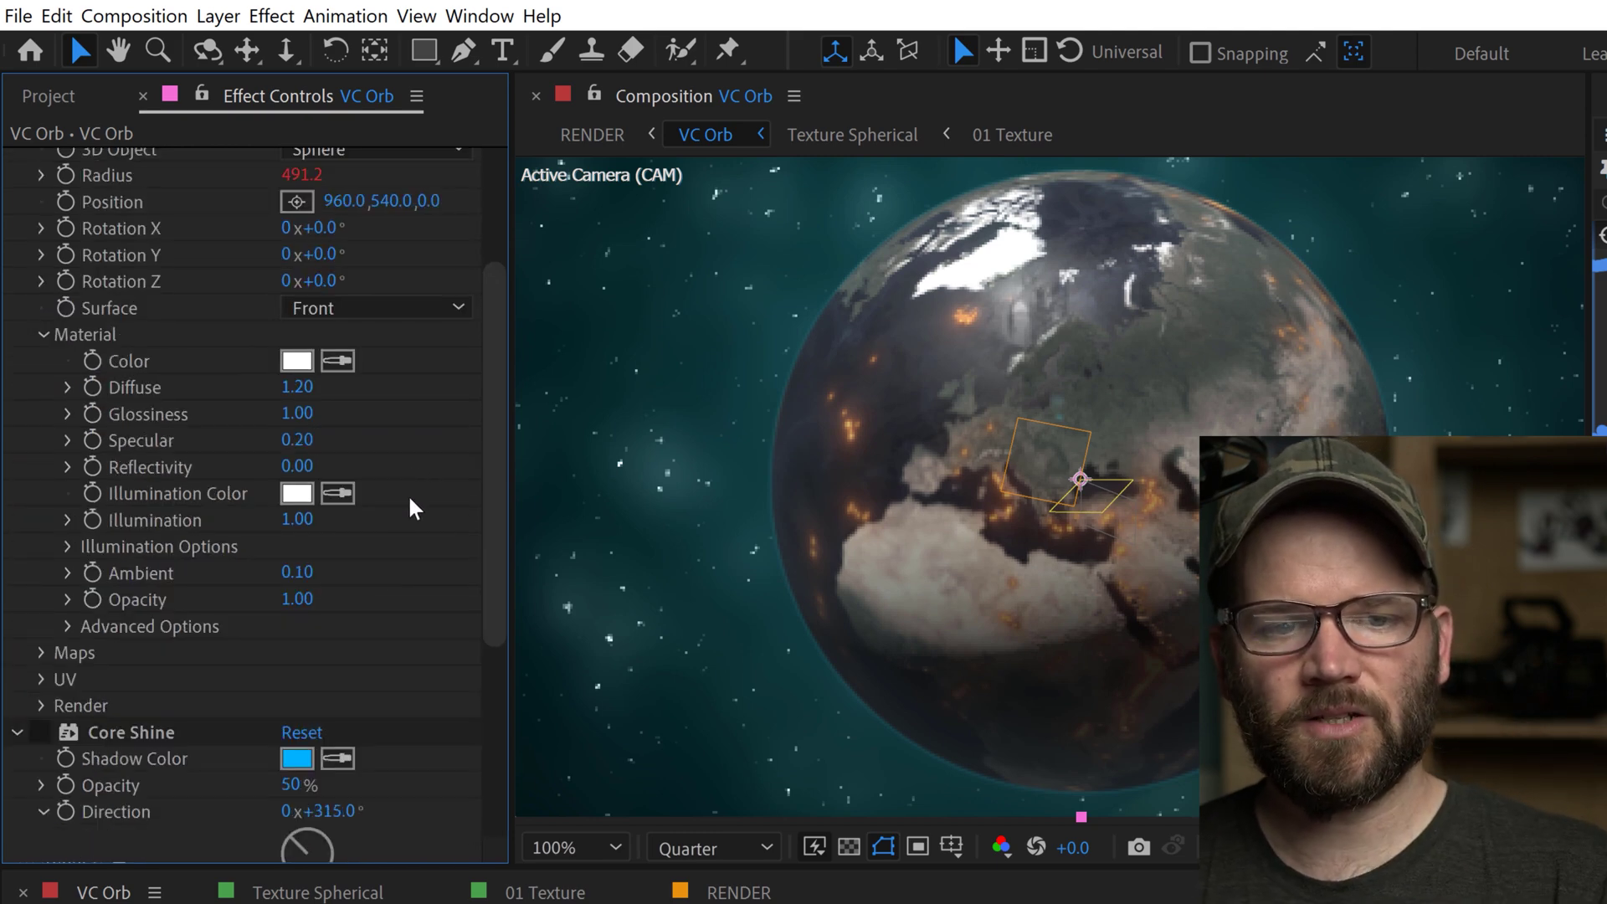
left_click(299, 519)
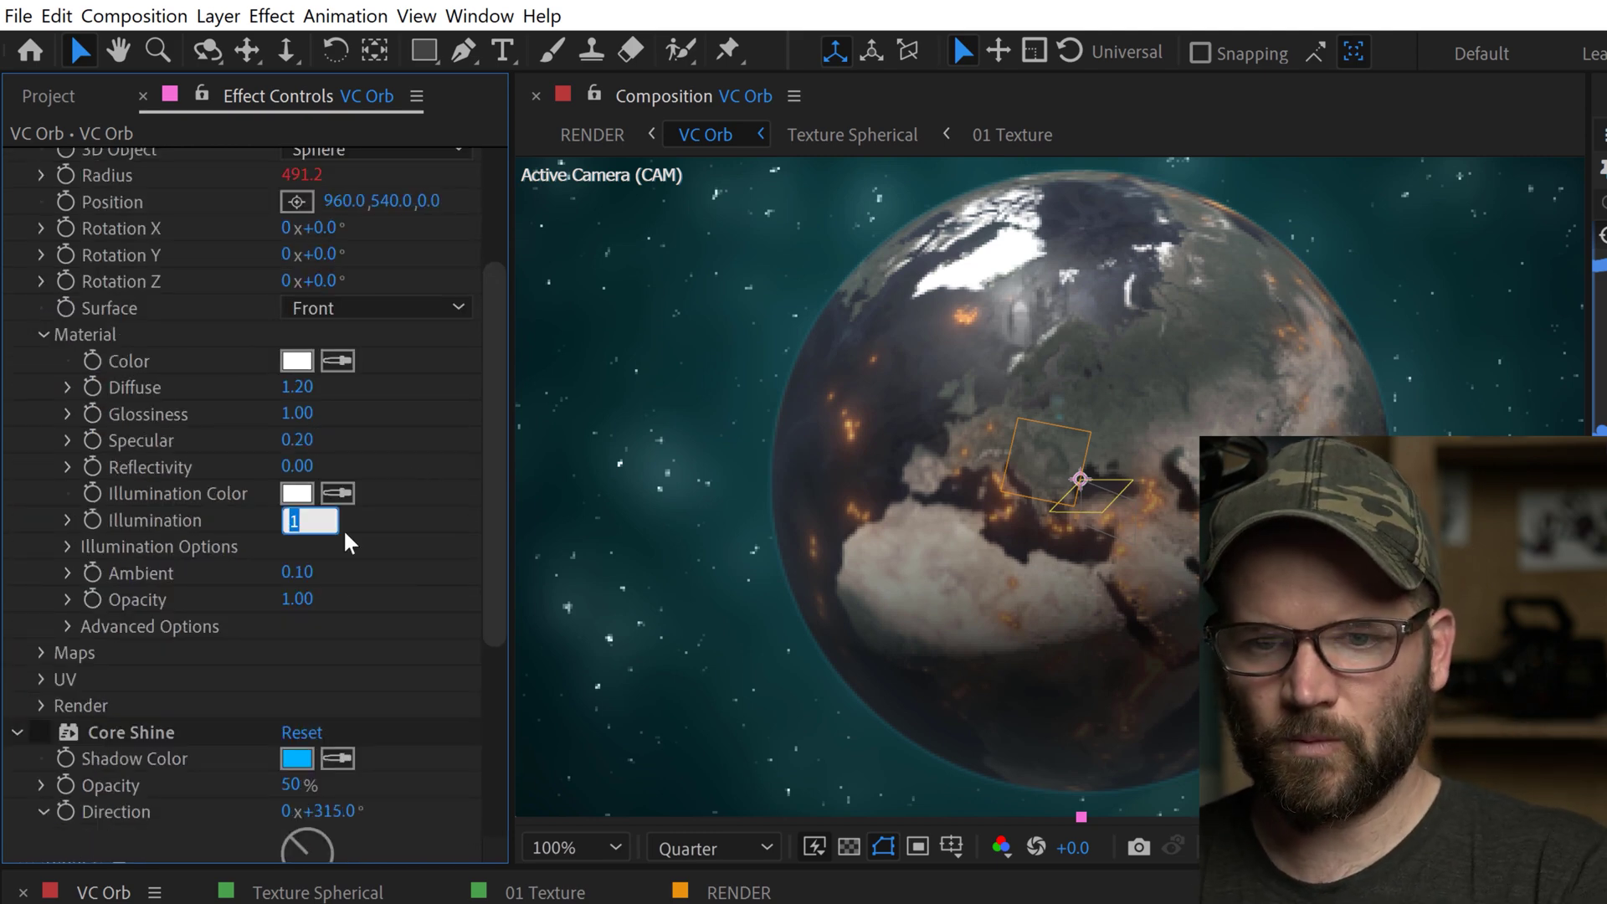
key("Return")
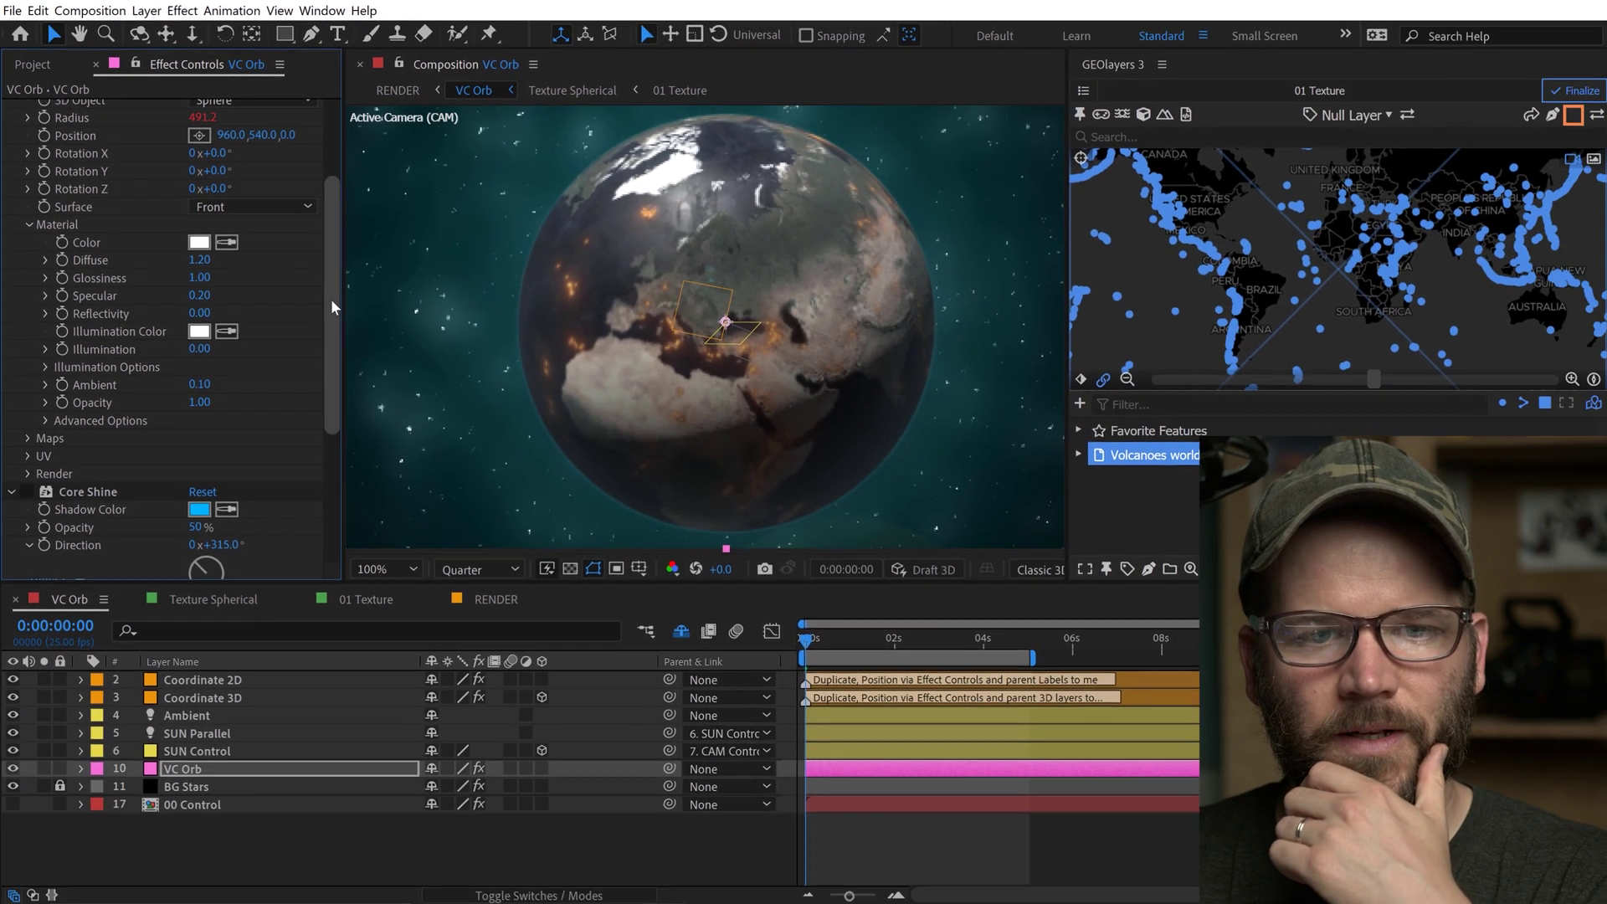
Unlock BG Stars and toggle its Gradient Ramp and Glow effects to compare.
left_click_drag(331, 306, 345, 179)
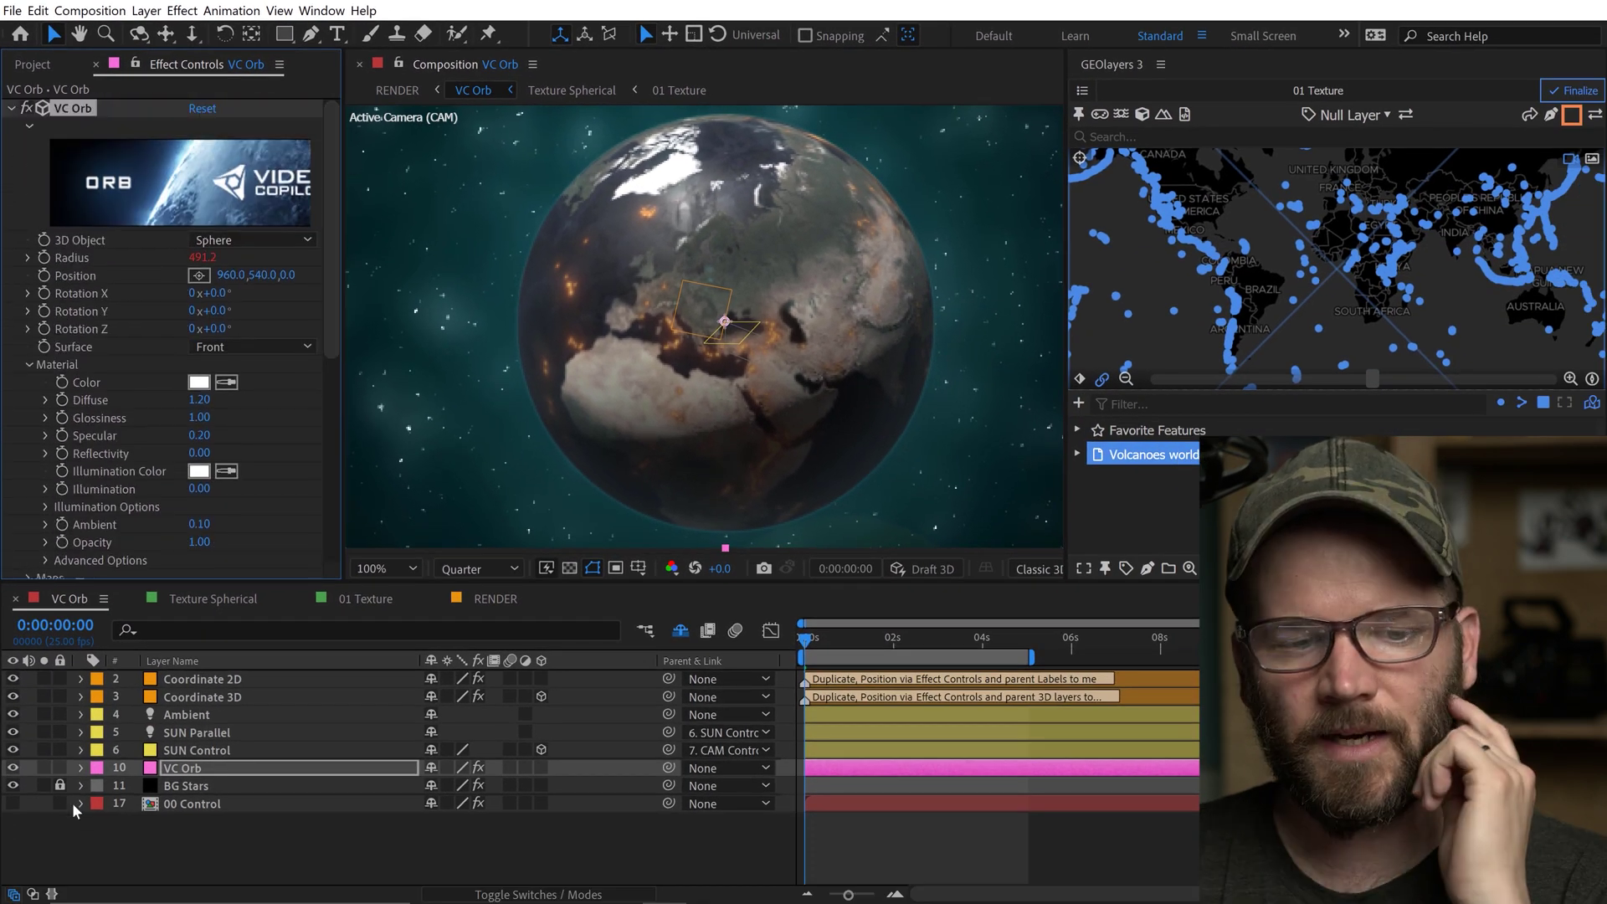
left_click(59, 783)
left_click(176, 787)
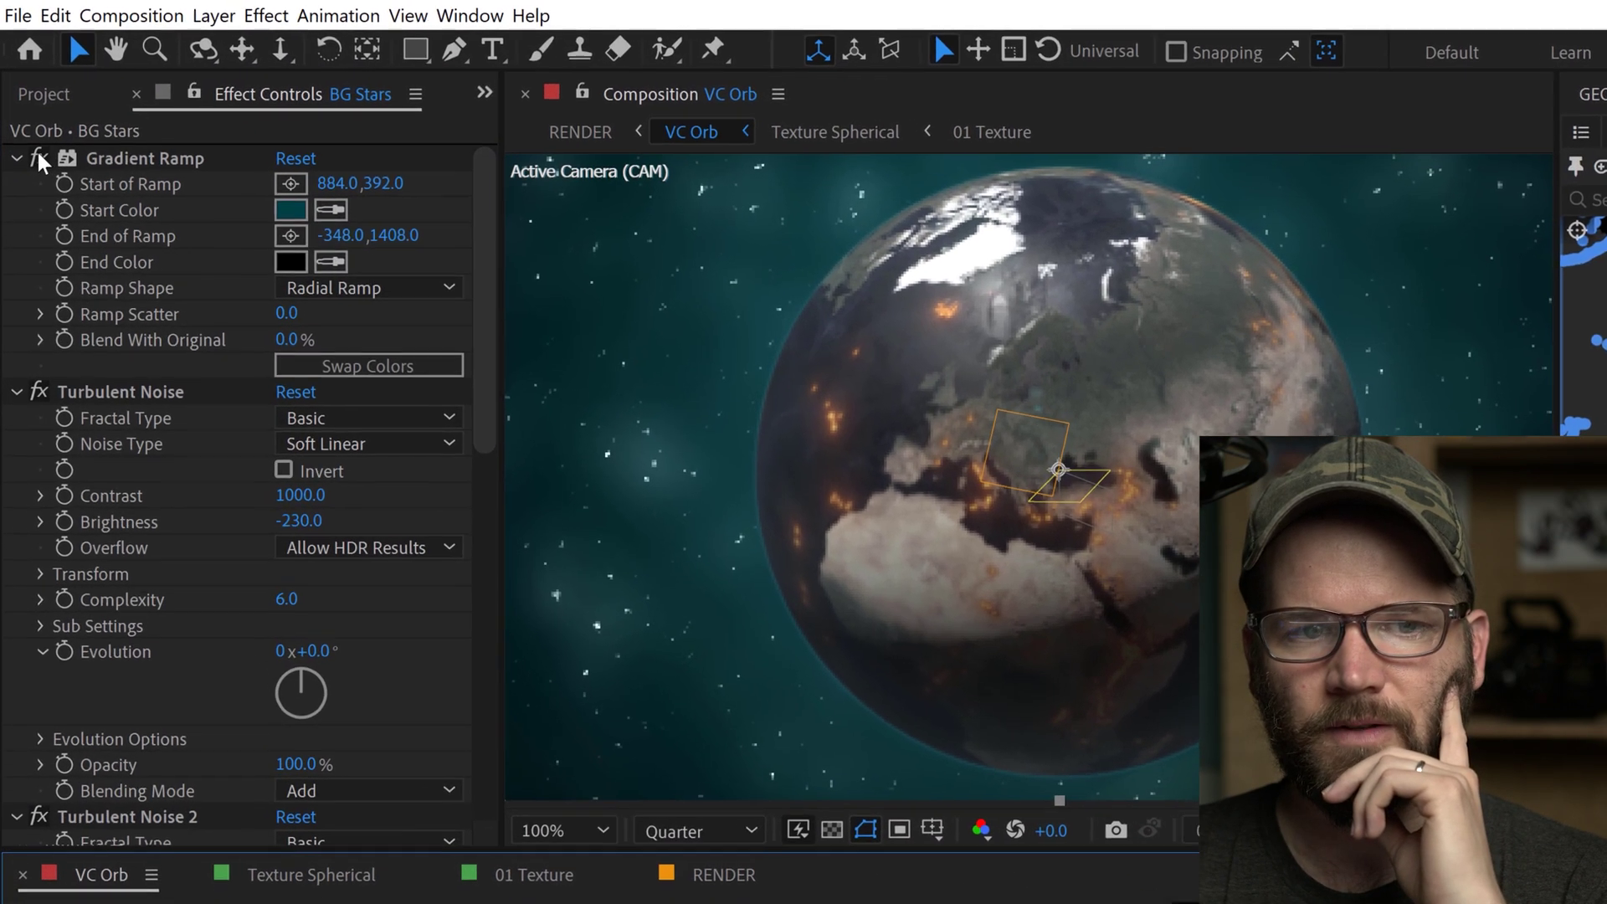
left_click(27, 107)
left_click(41, 160)
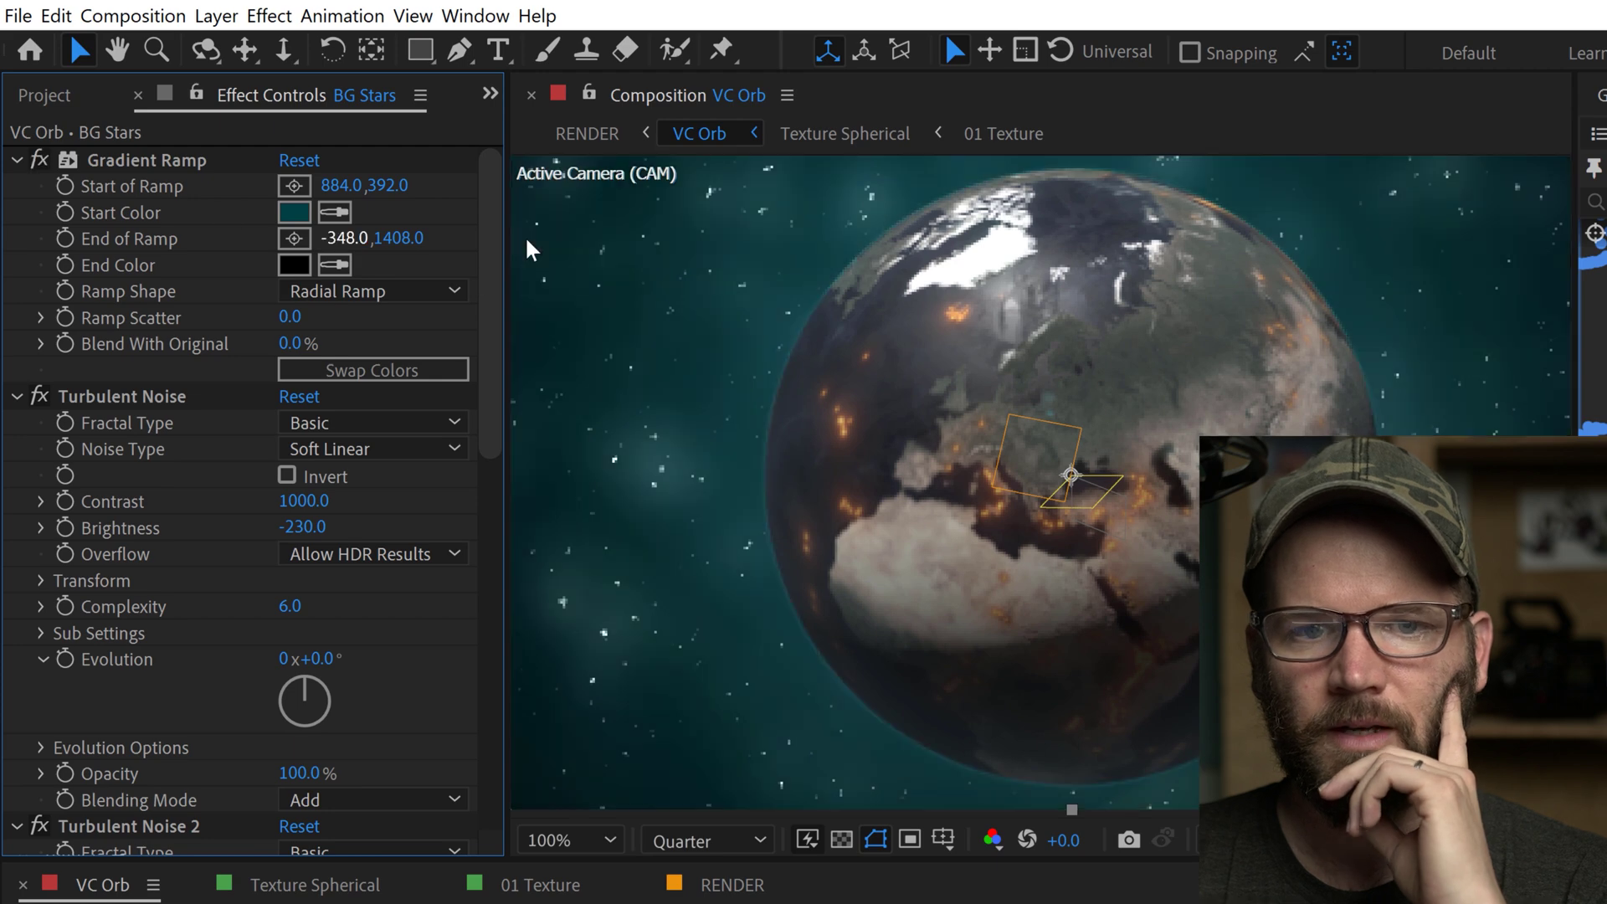
scroll(496, 359, "down", 5)
left_click_drag(495, 344, 495, 260)
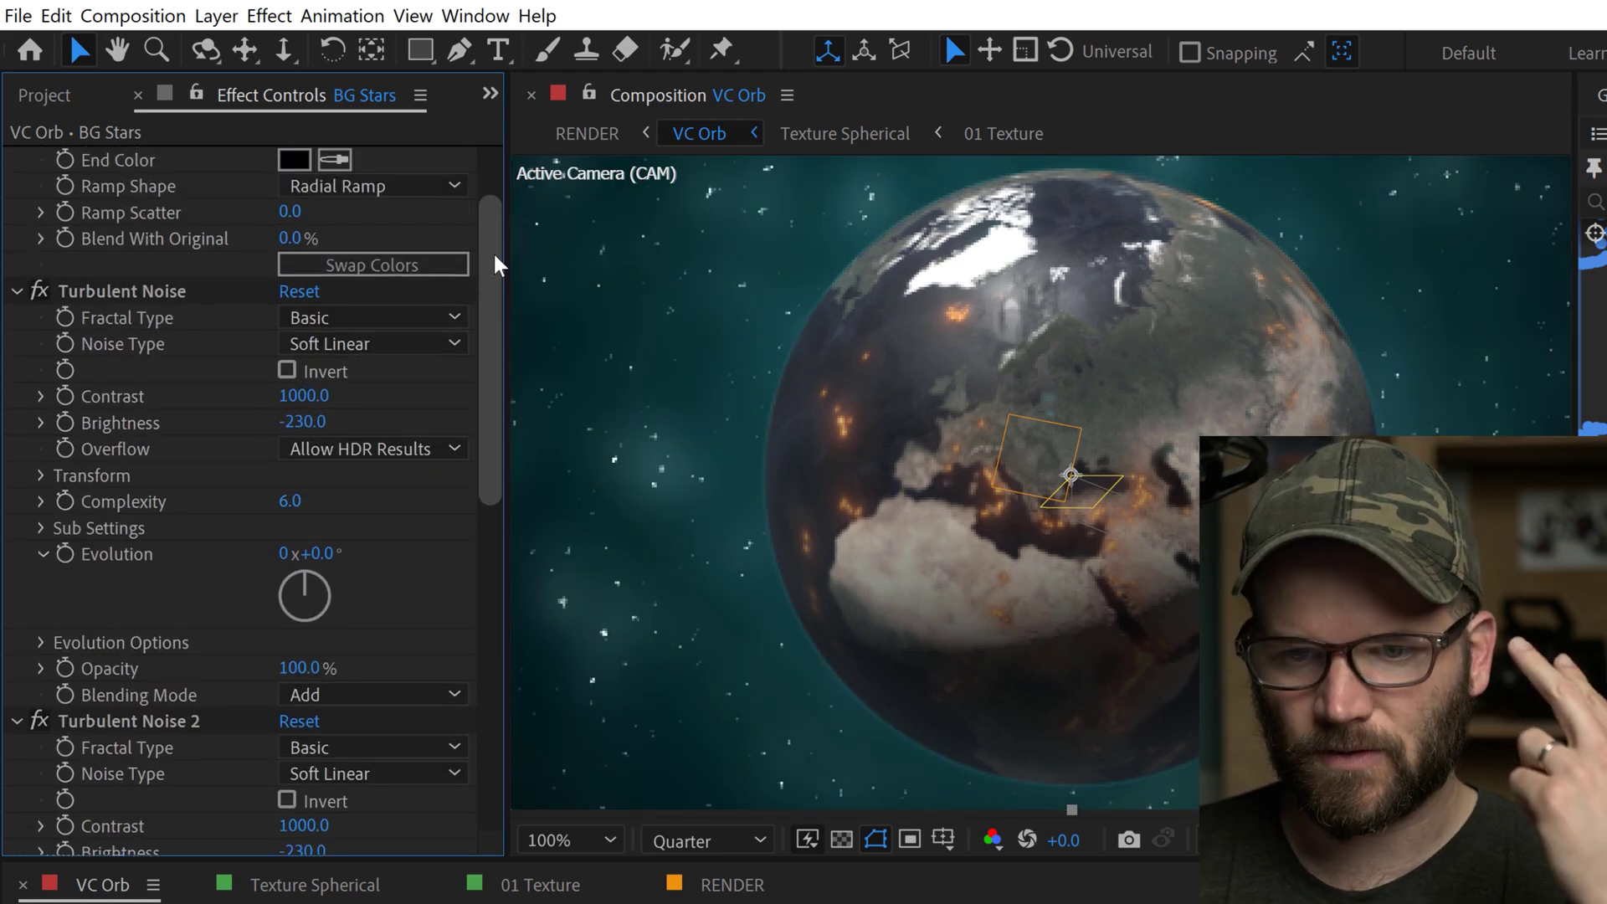
scroll(495, 262, "down", 6)
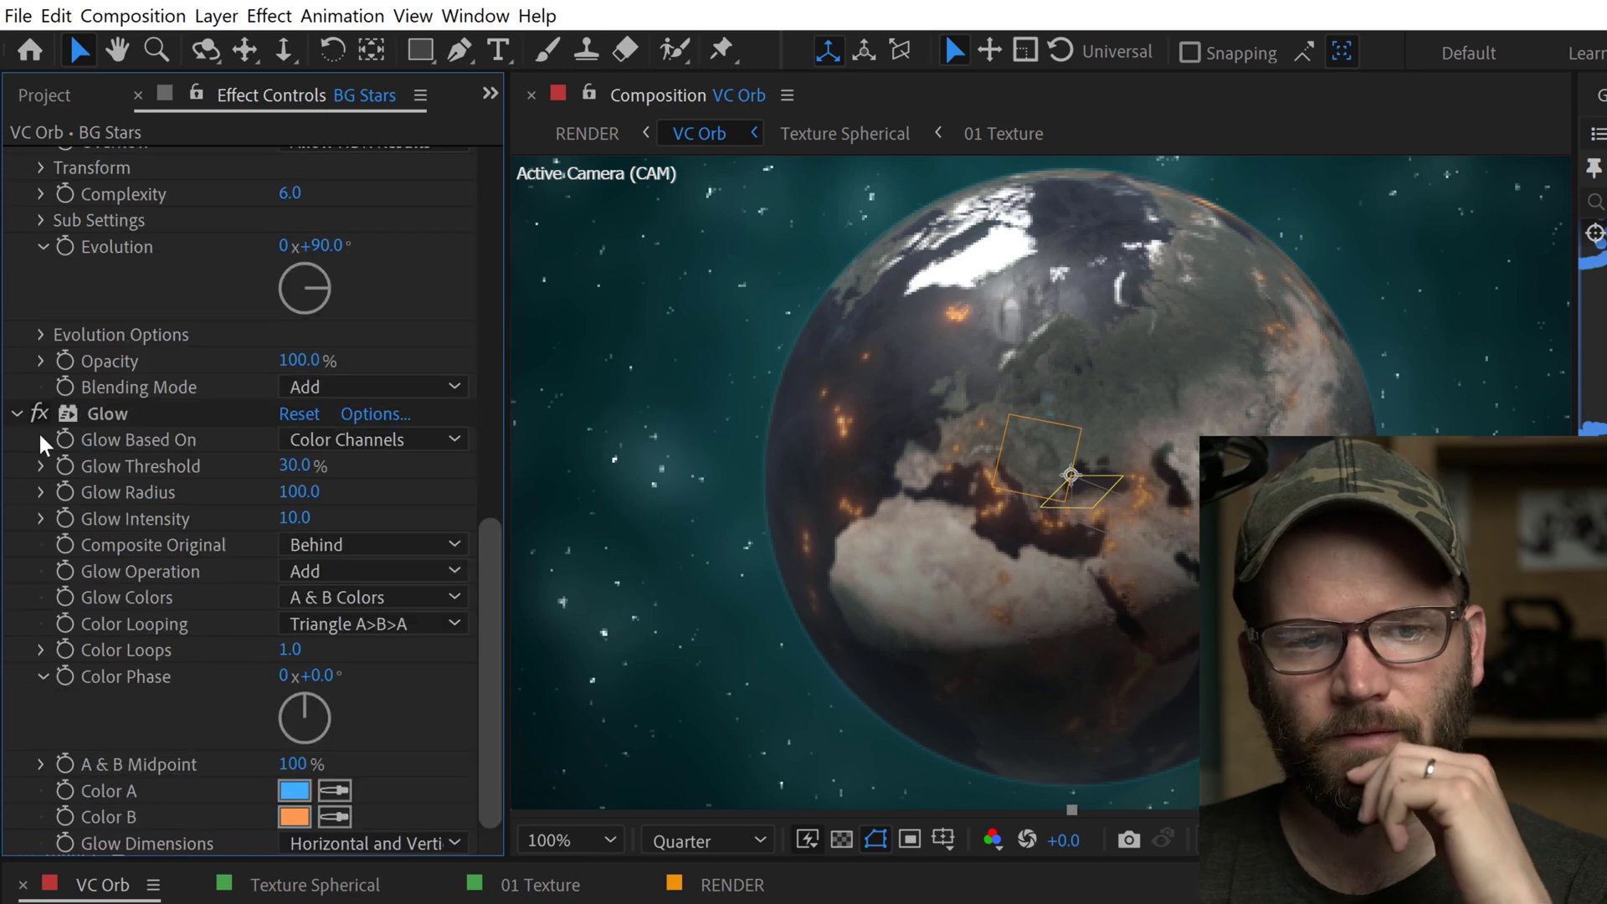
left_click(42, 413)
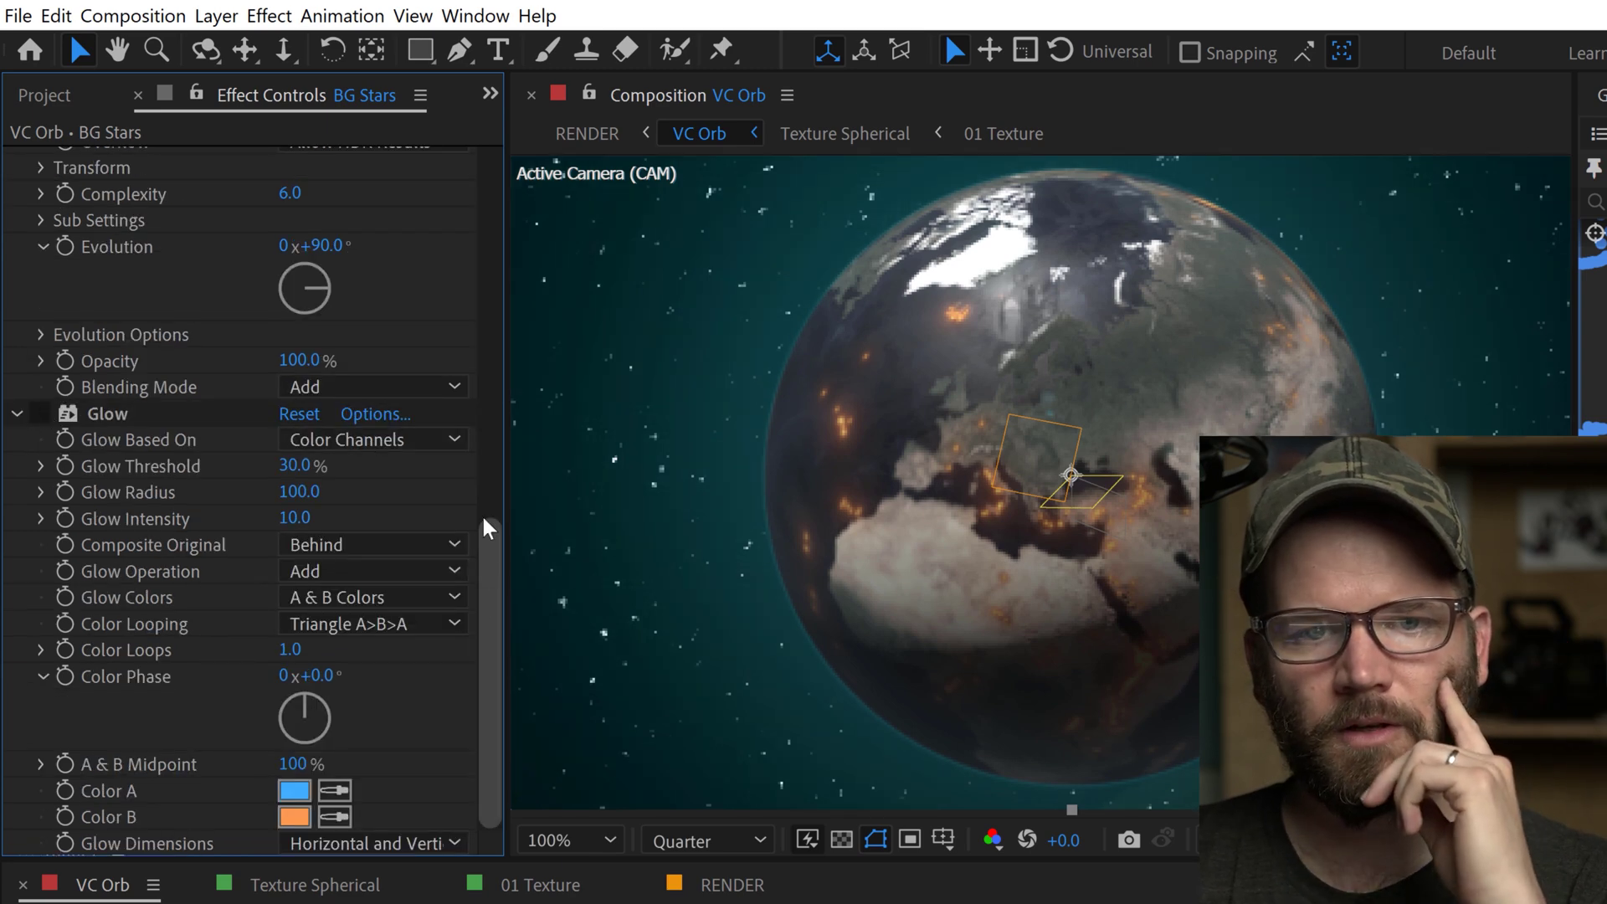
left_click_drag(485, 528, 474, 176)
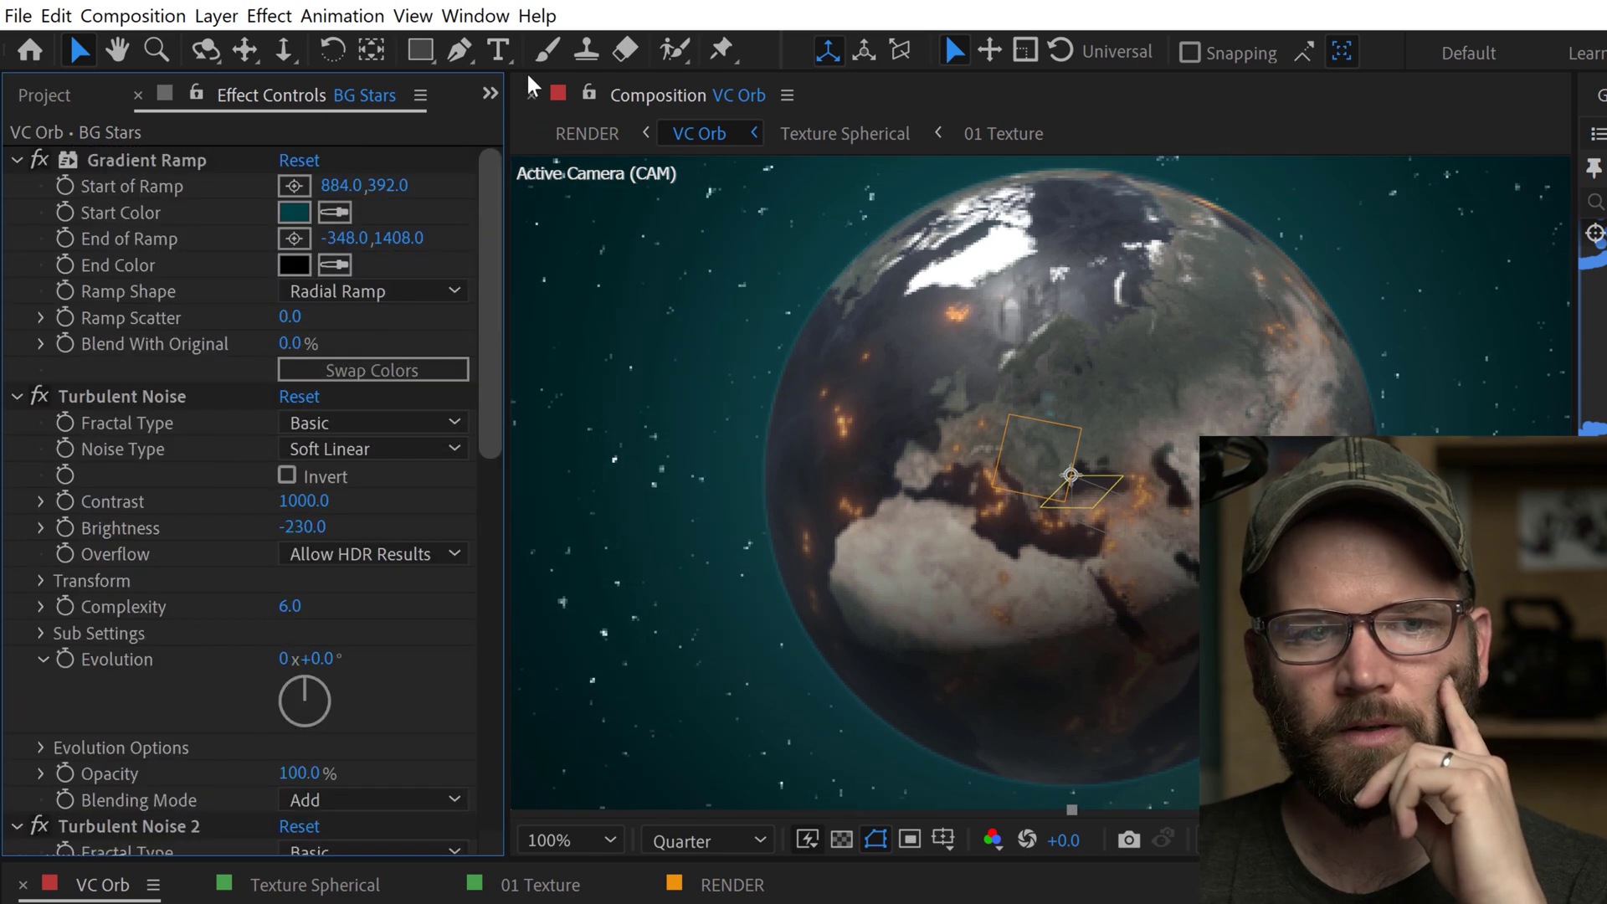
Sample a bluish-grey from the globe's top edge as the Gradient Ramp start colour.
left_click(334, 212)
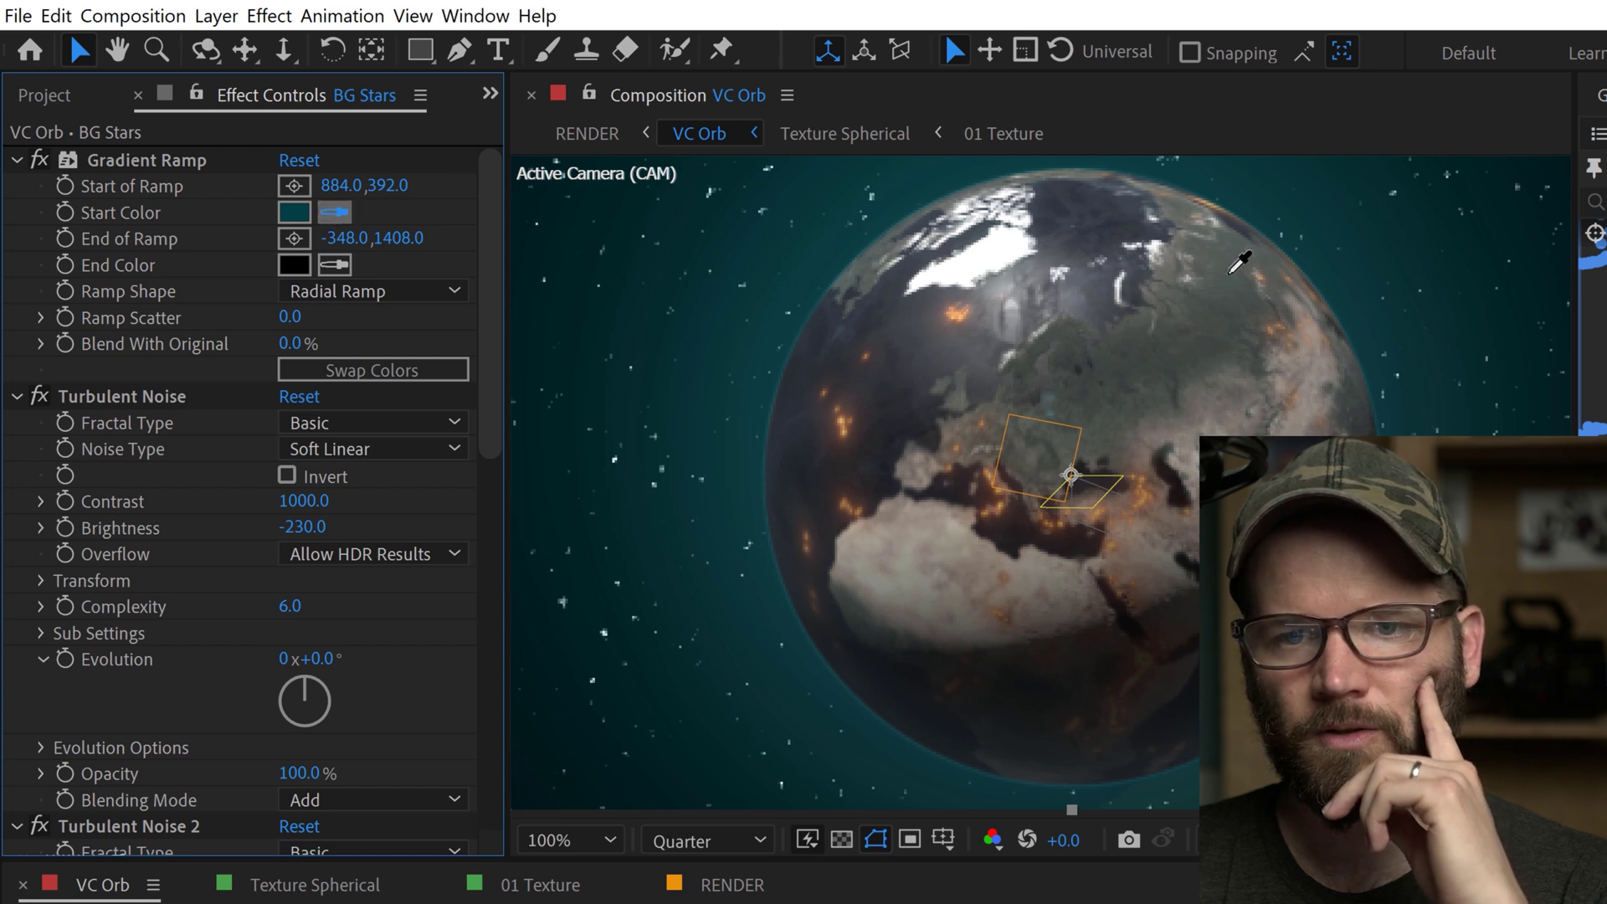
left_click(1230, 273)
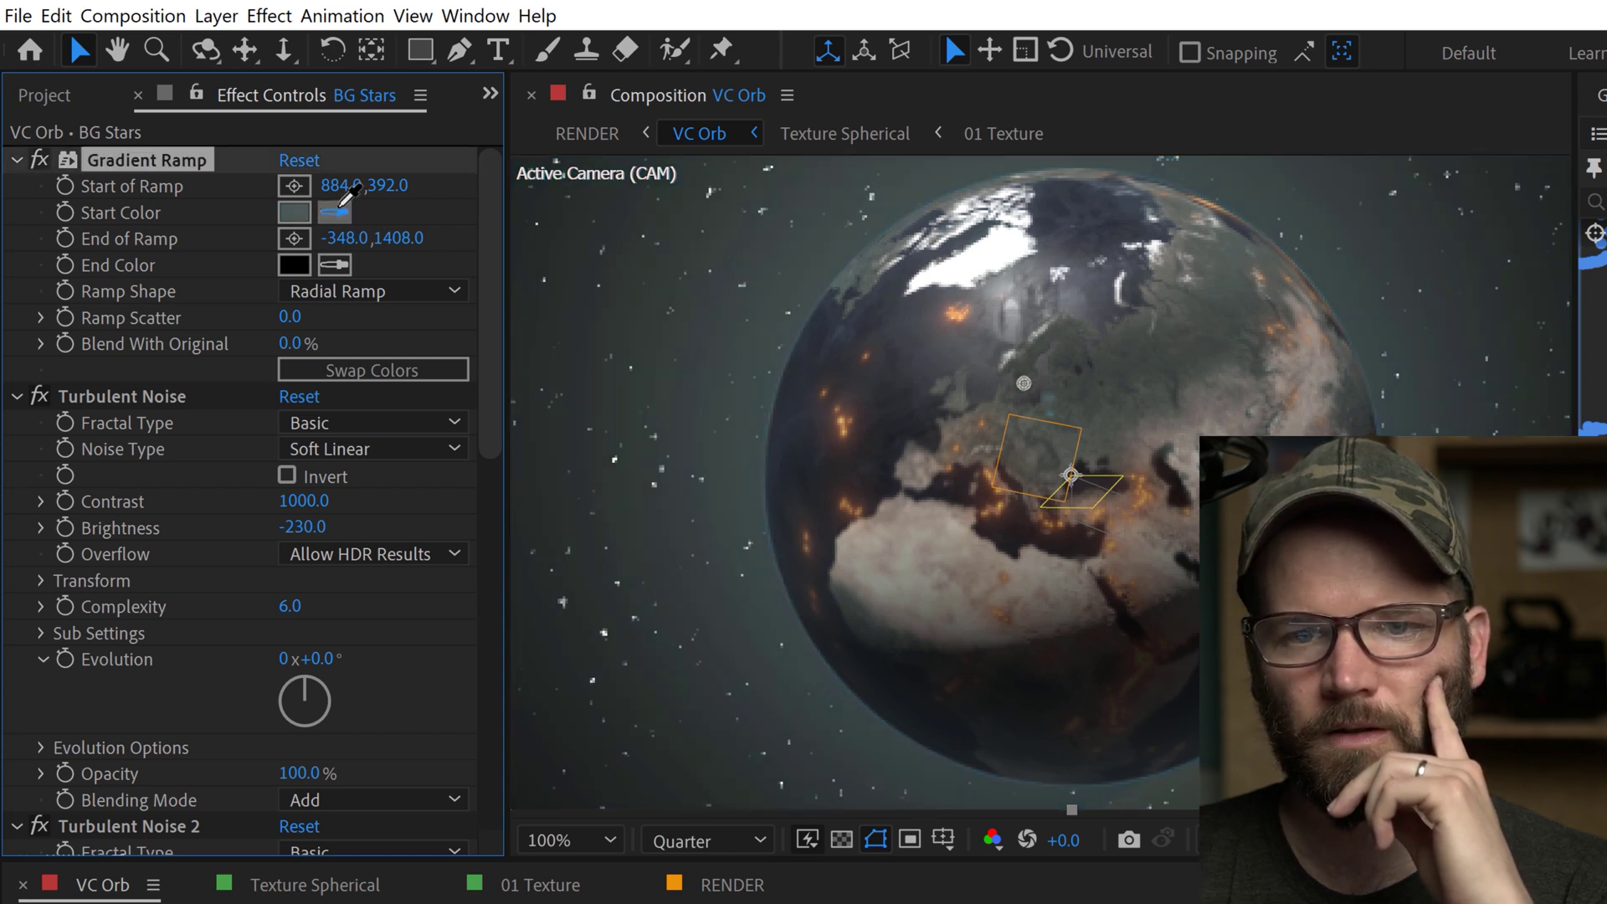
left_click(1058, 197)
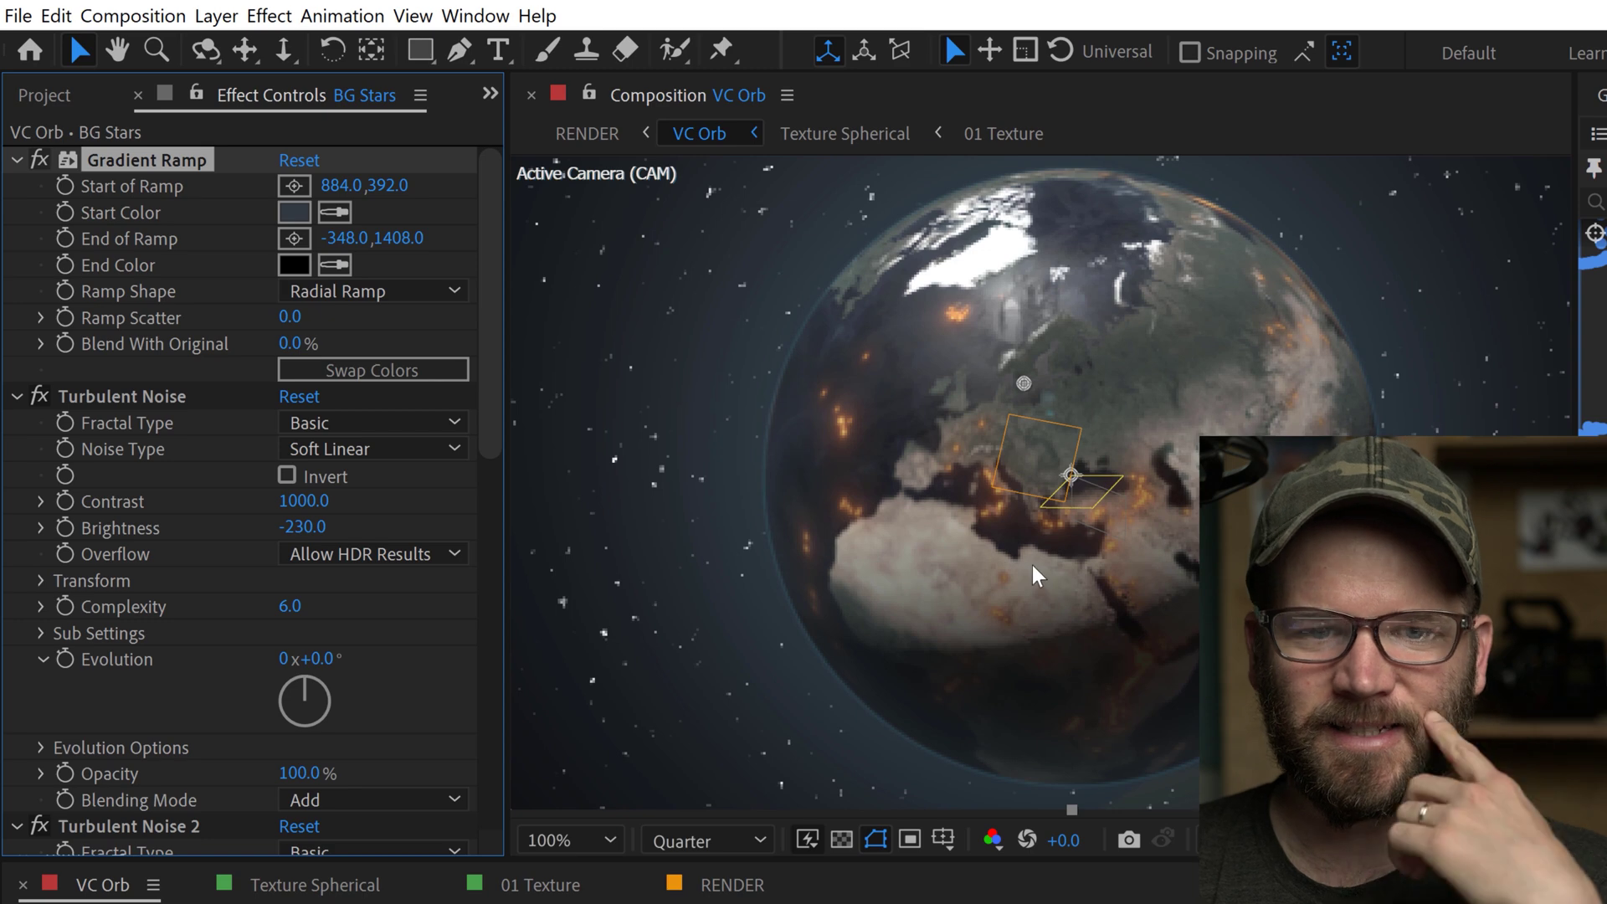
scroll(494, 291, "down", 5)
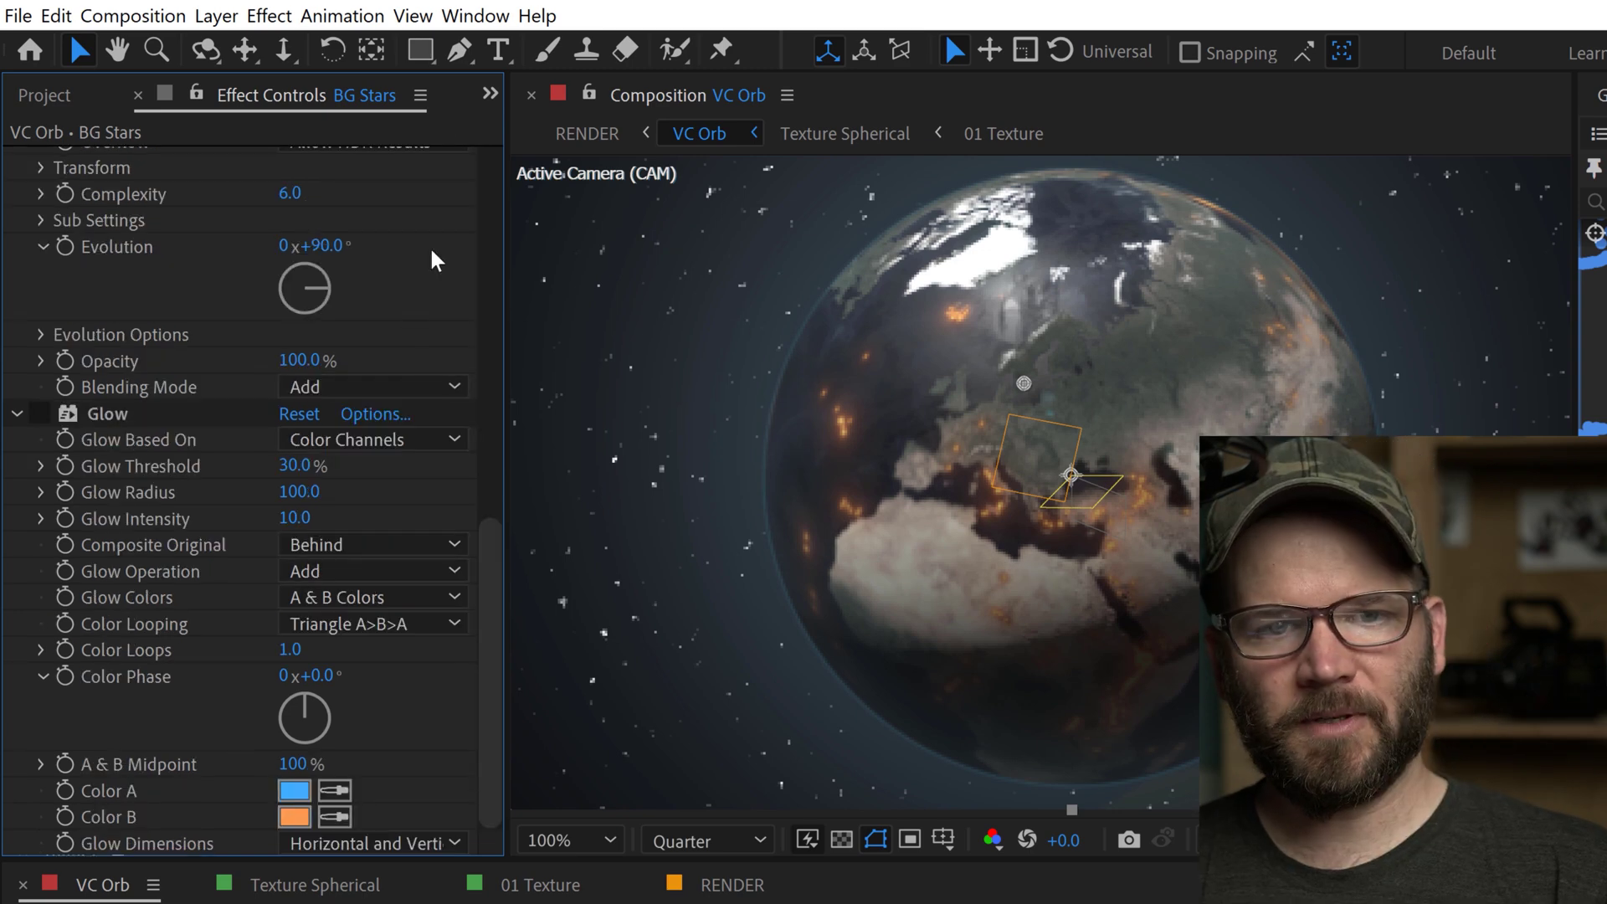
Add a Gaussian Blur with Blurriness 8 to BG Stars.
left_click(134, 15)
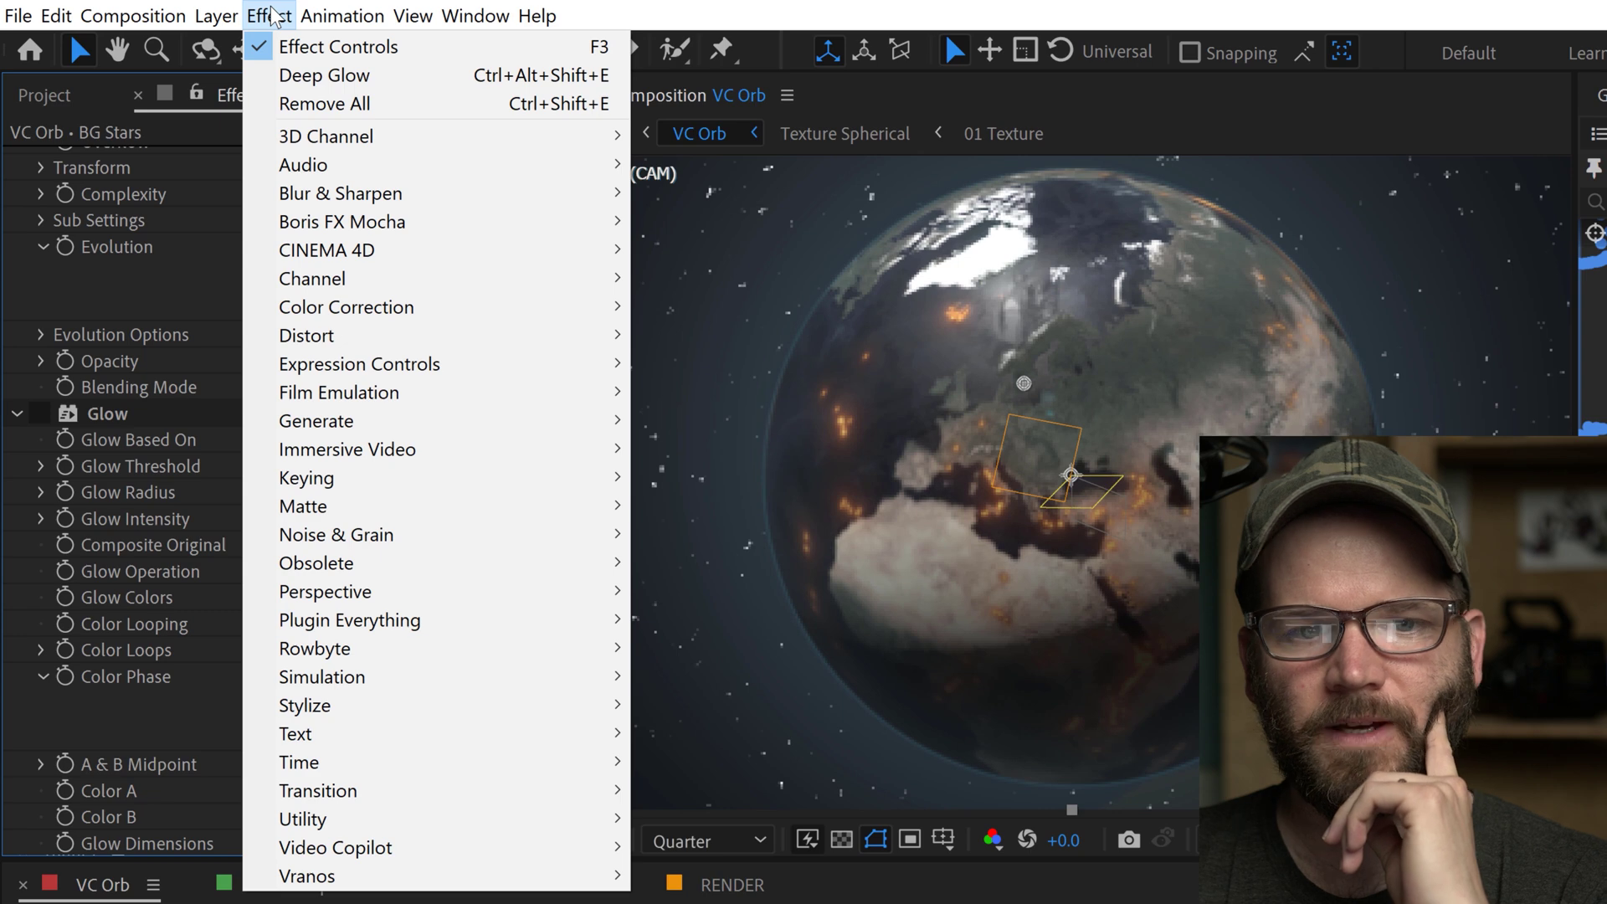
mouse_move(381, 194)
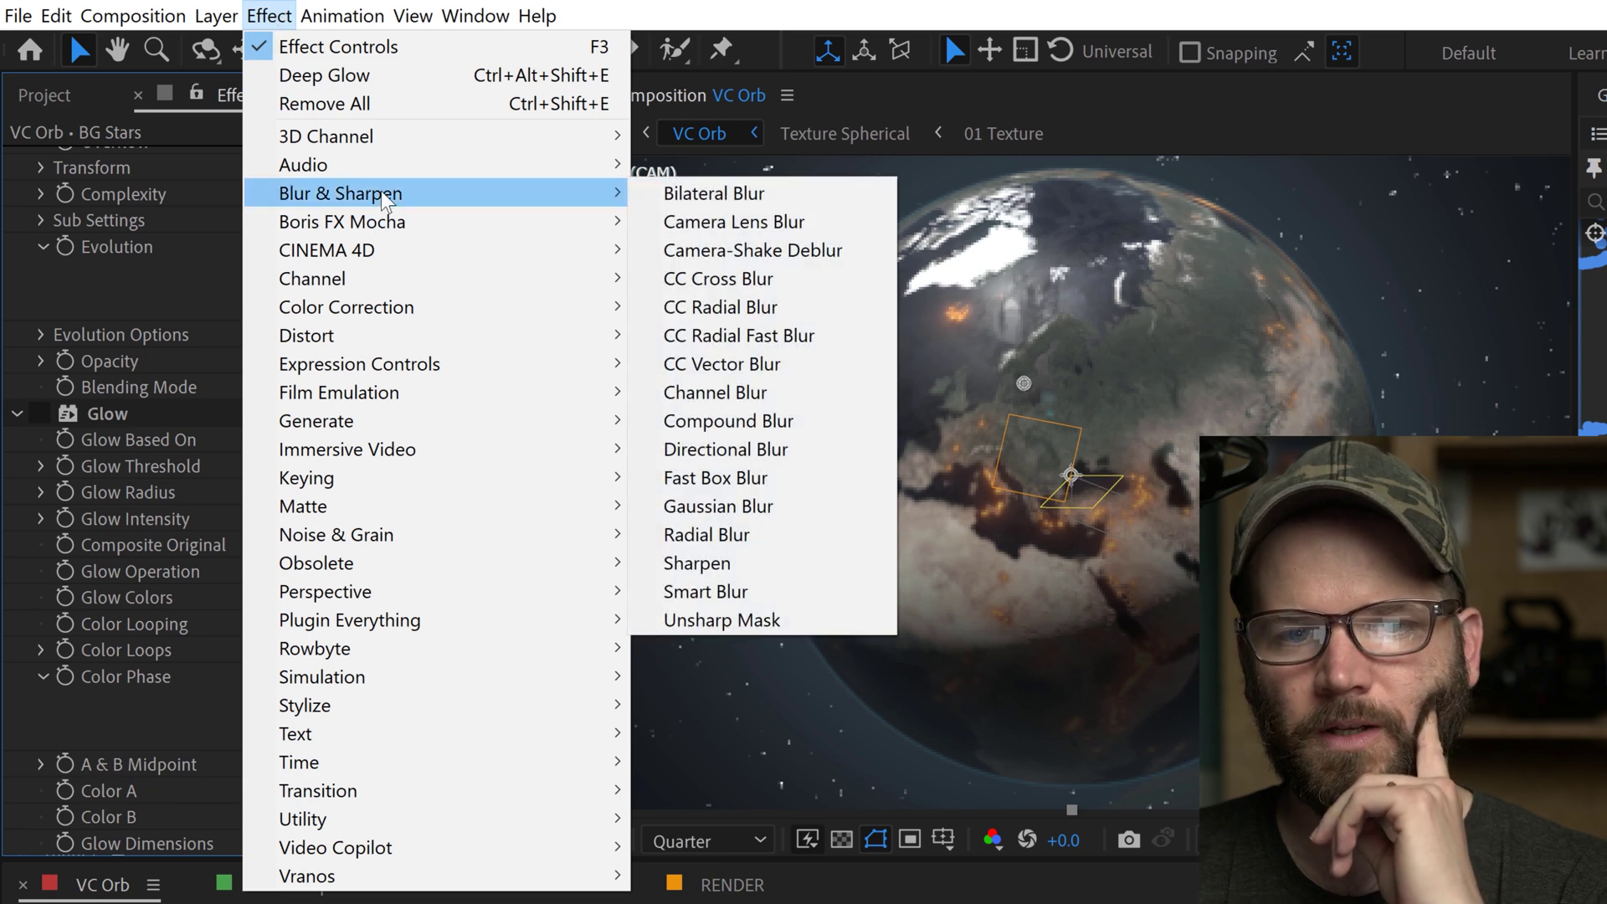
left_click(717, 506)
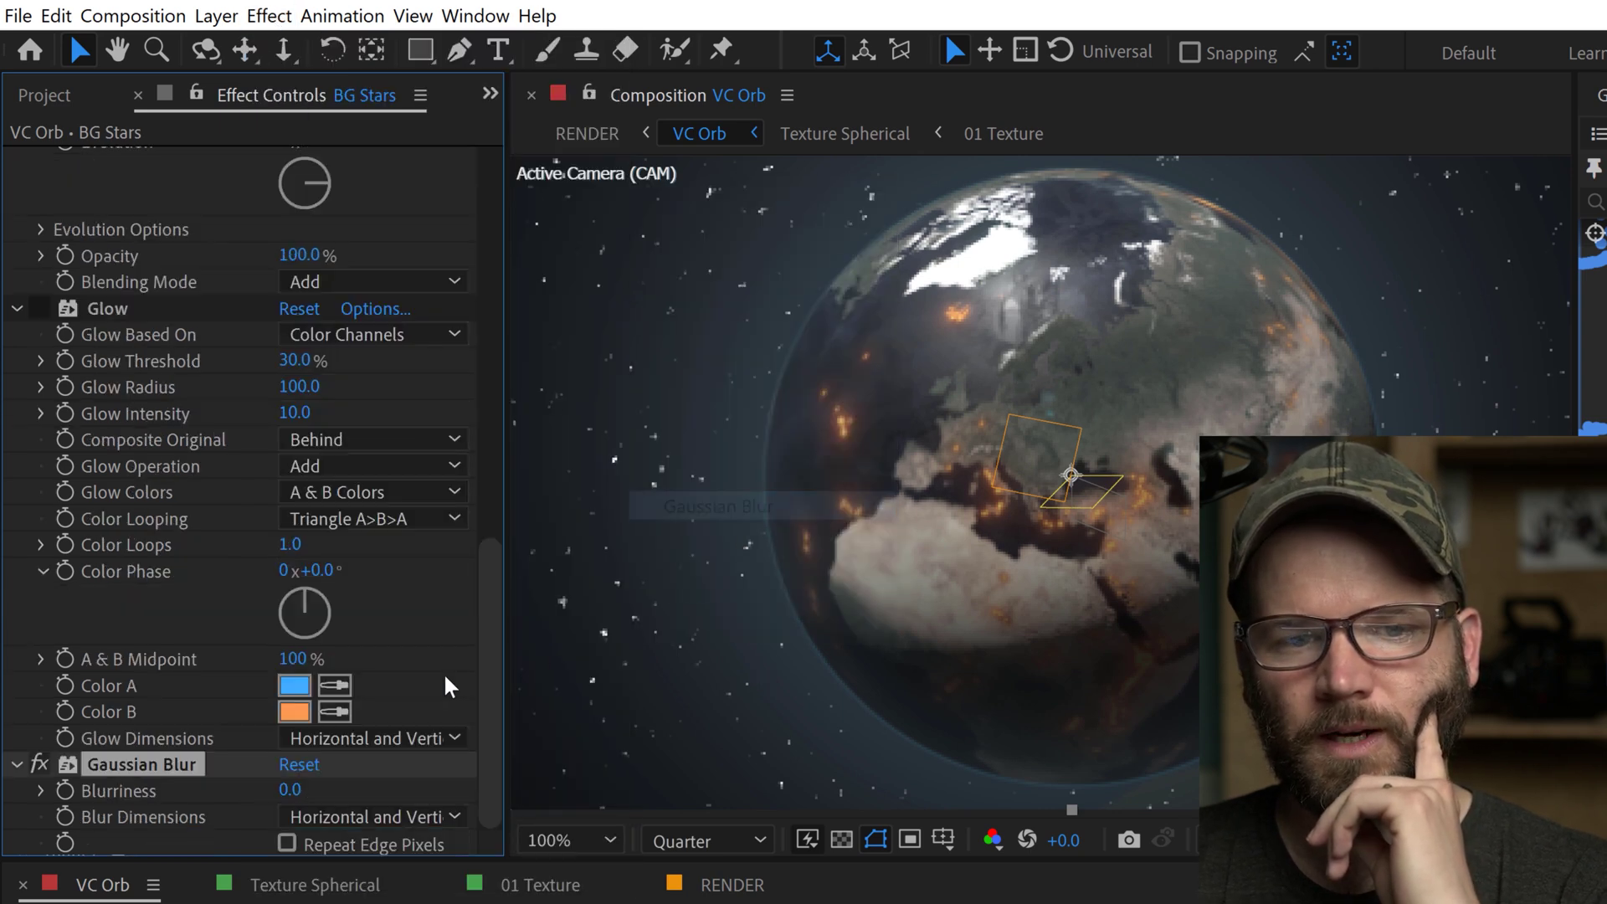
left_click(299, 791)
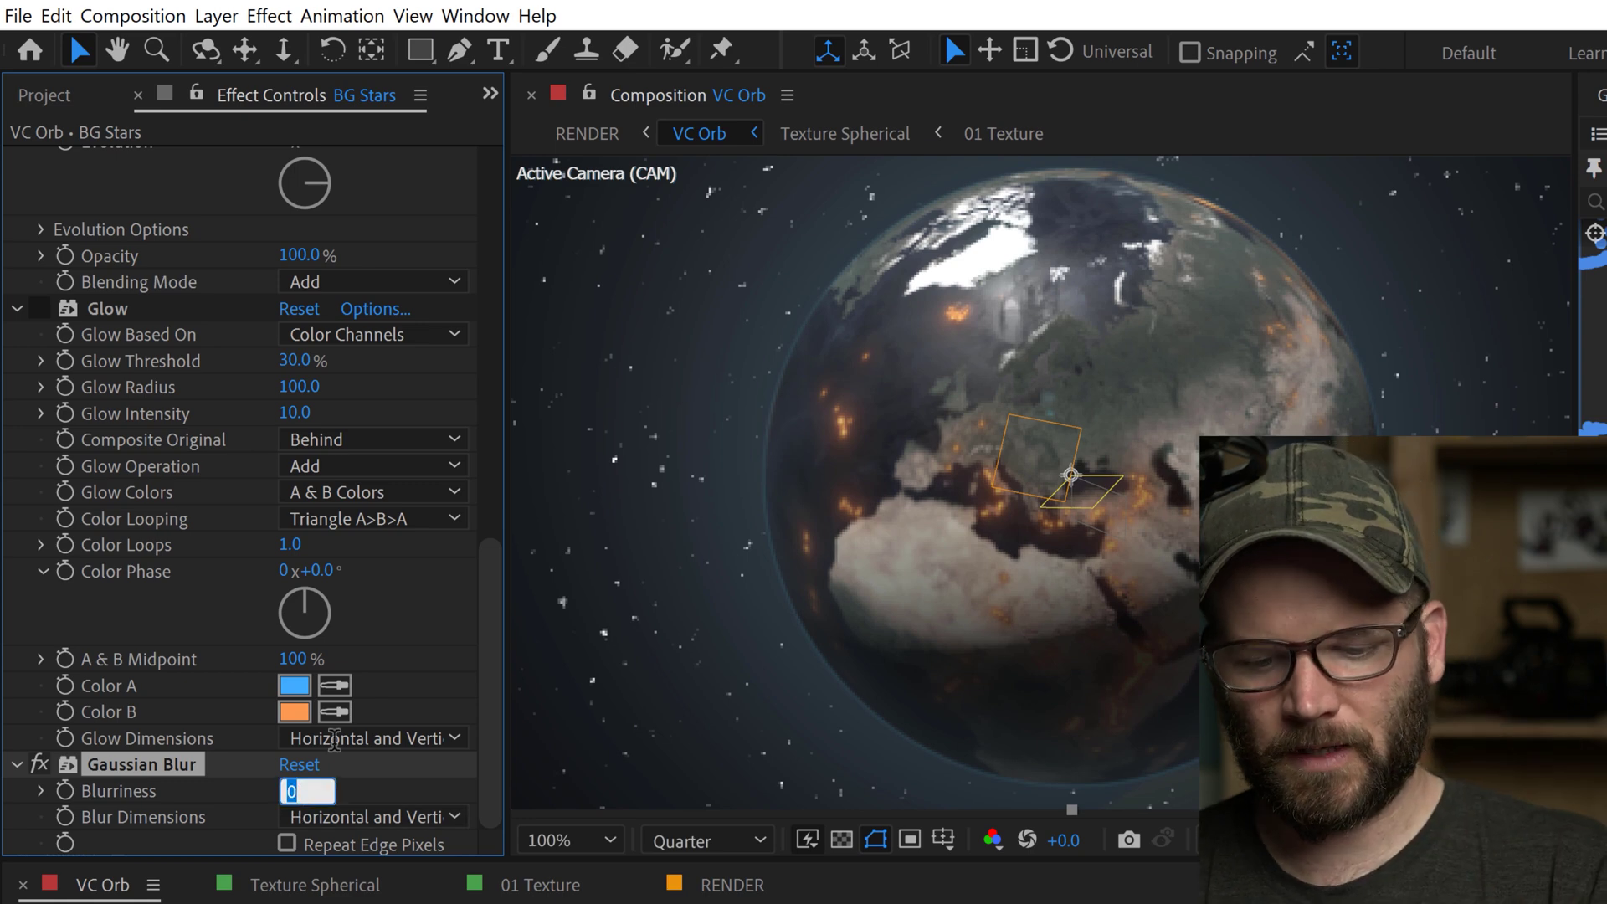
type("8")
key("Return")
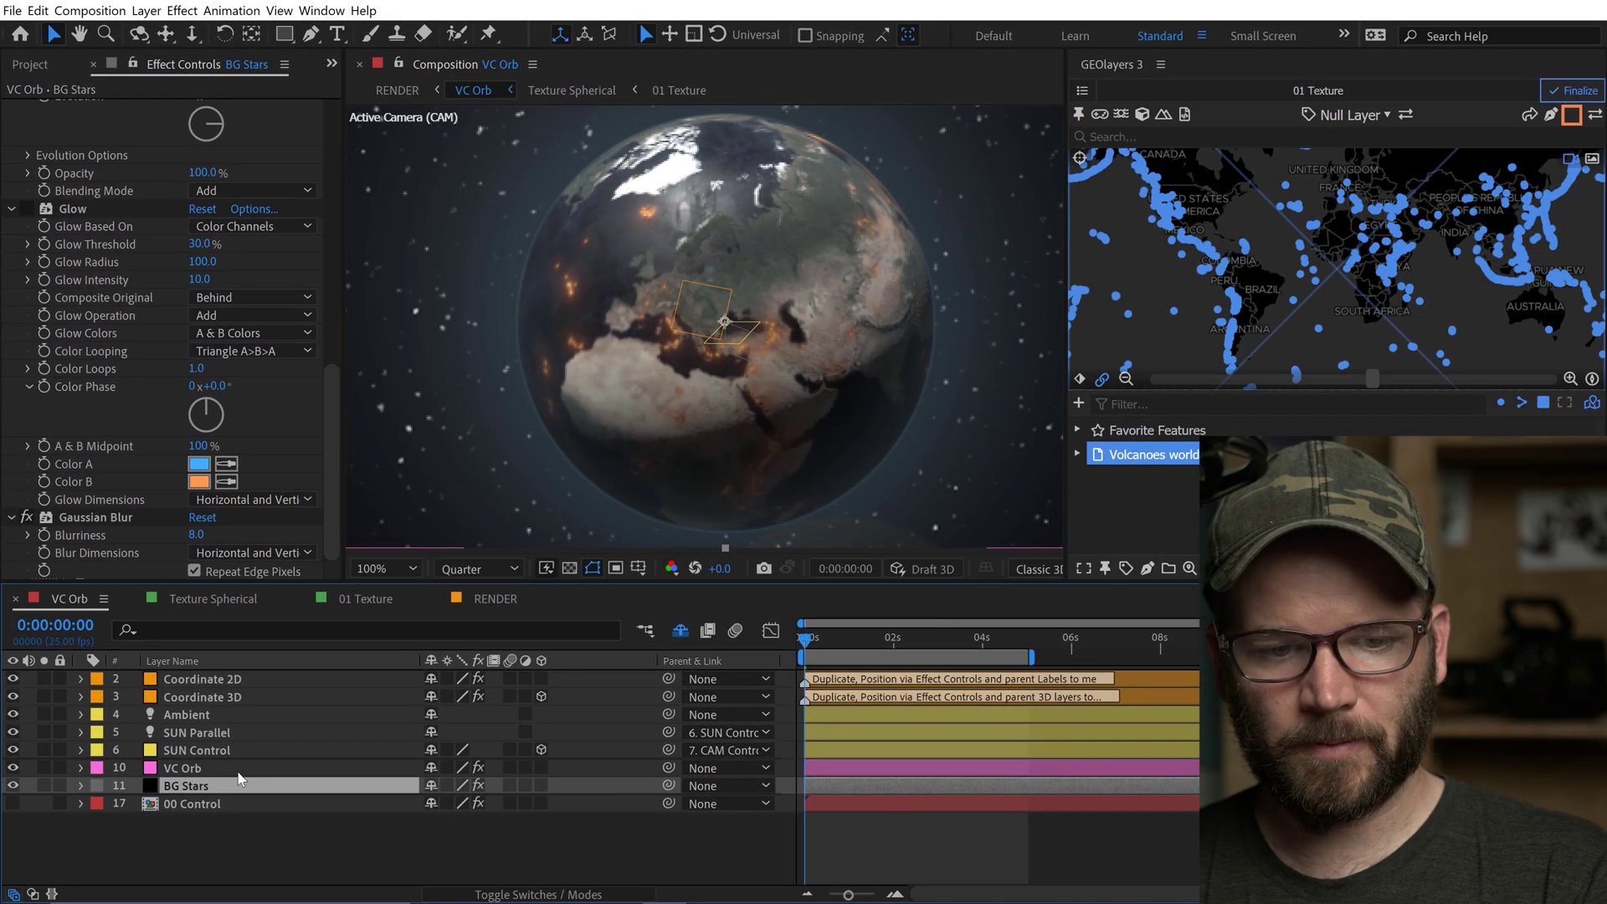
Lower BG Stars opacity to 50% and reveal the hidden shy layers.
key("t")
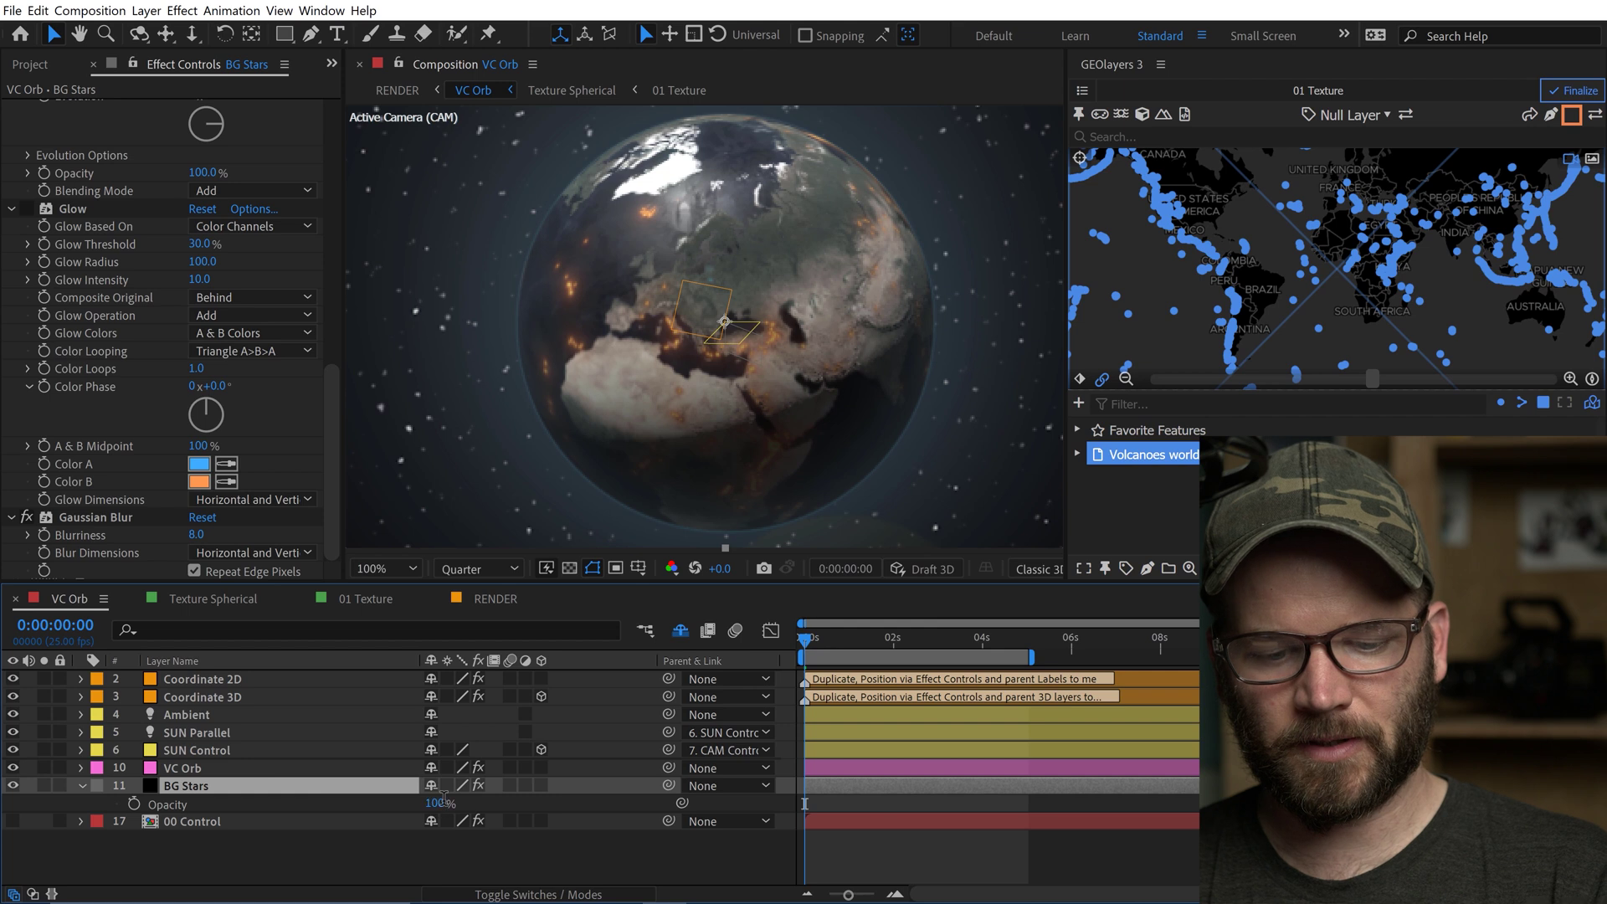
left_click(437, 802)
type("50")
key("Return")
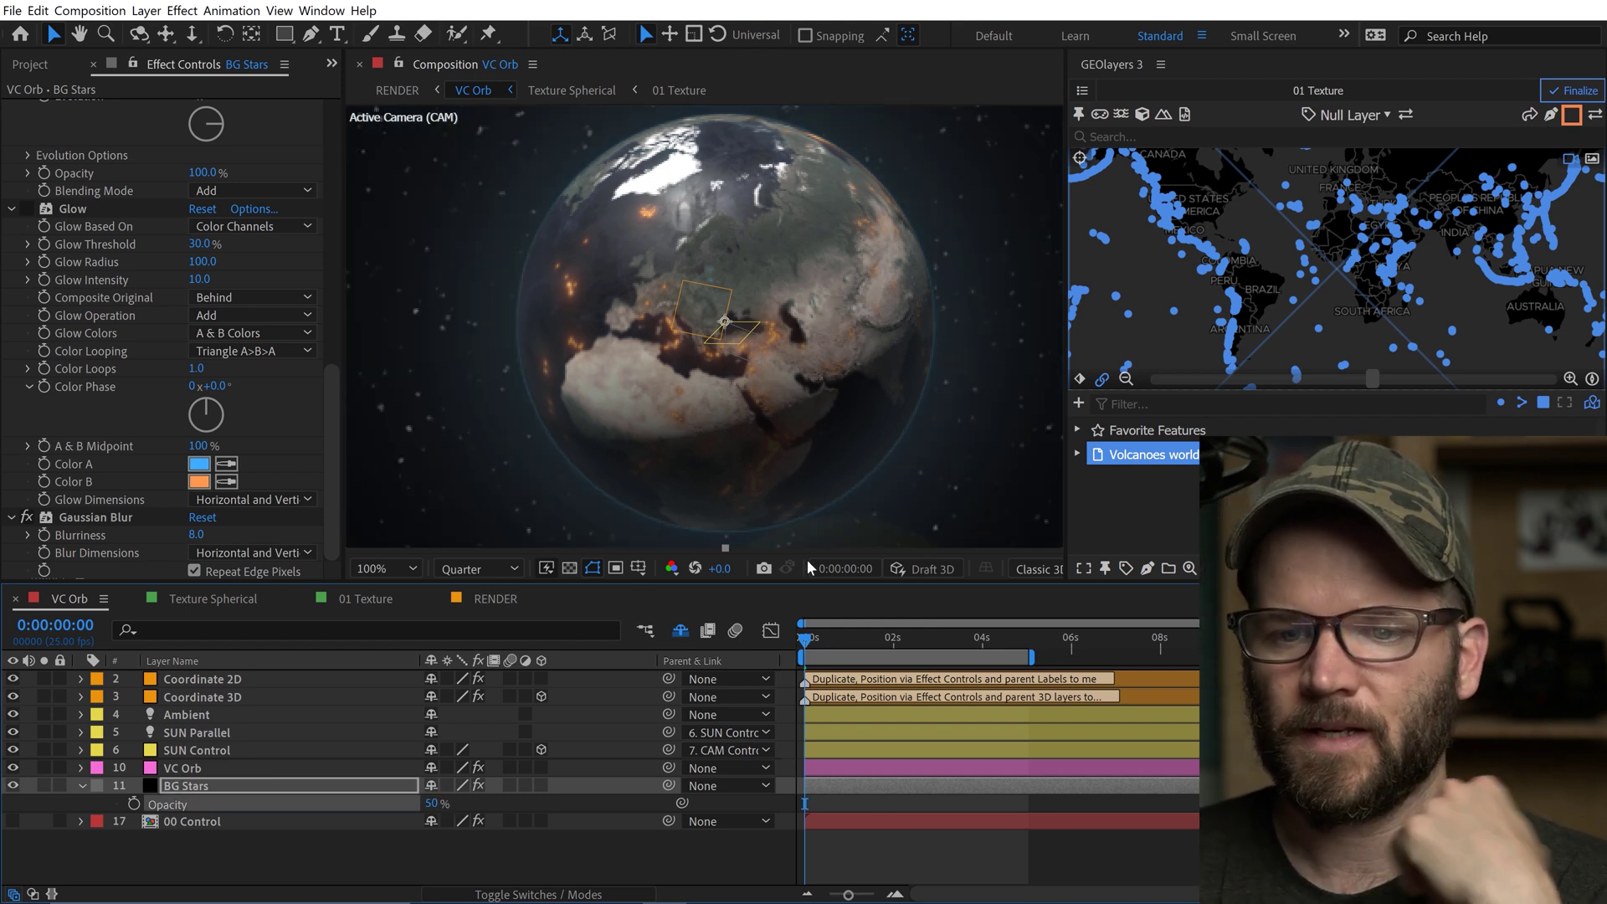
left_click(268, 856)
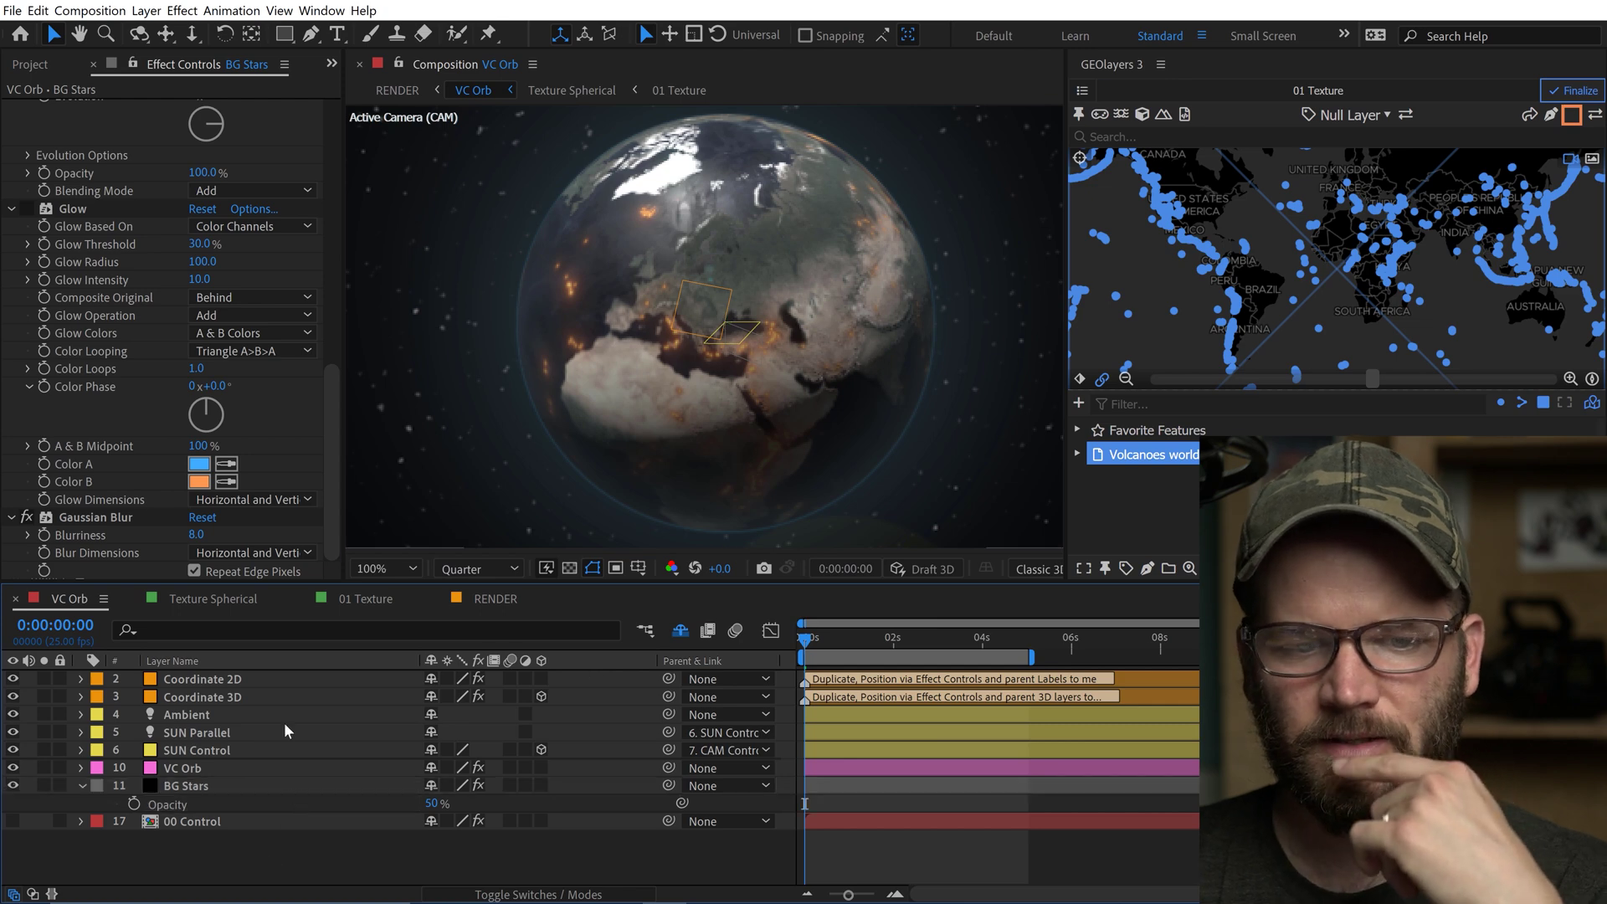
left_click(681, 631)
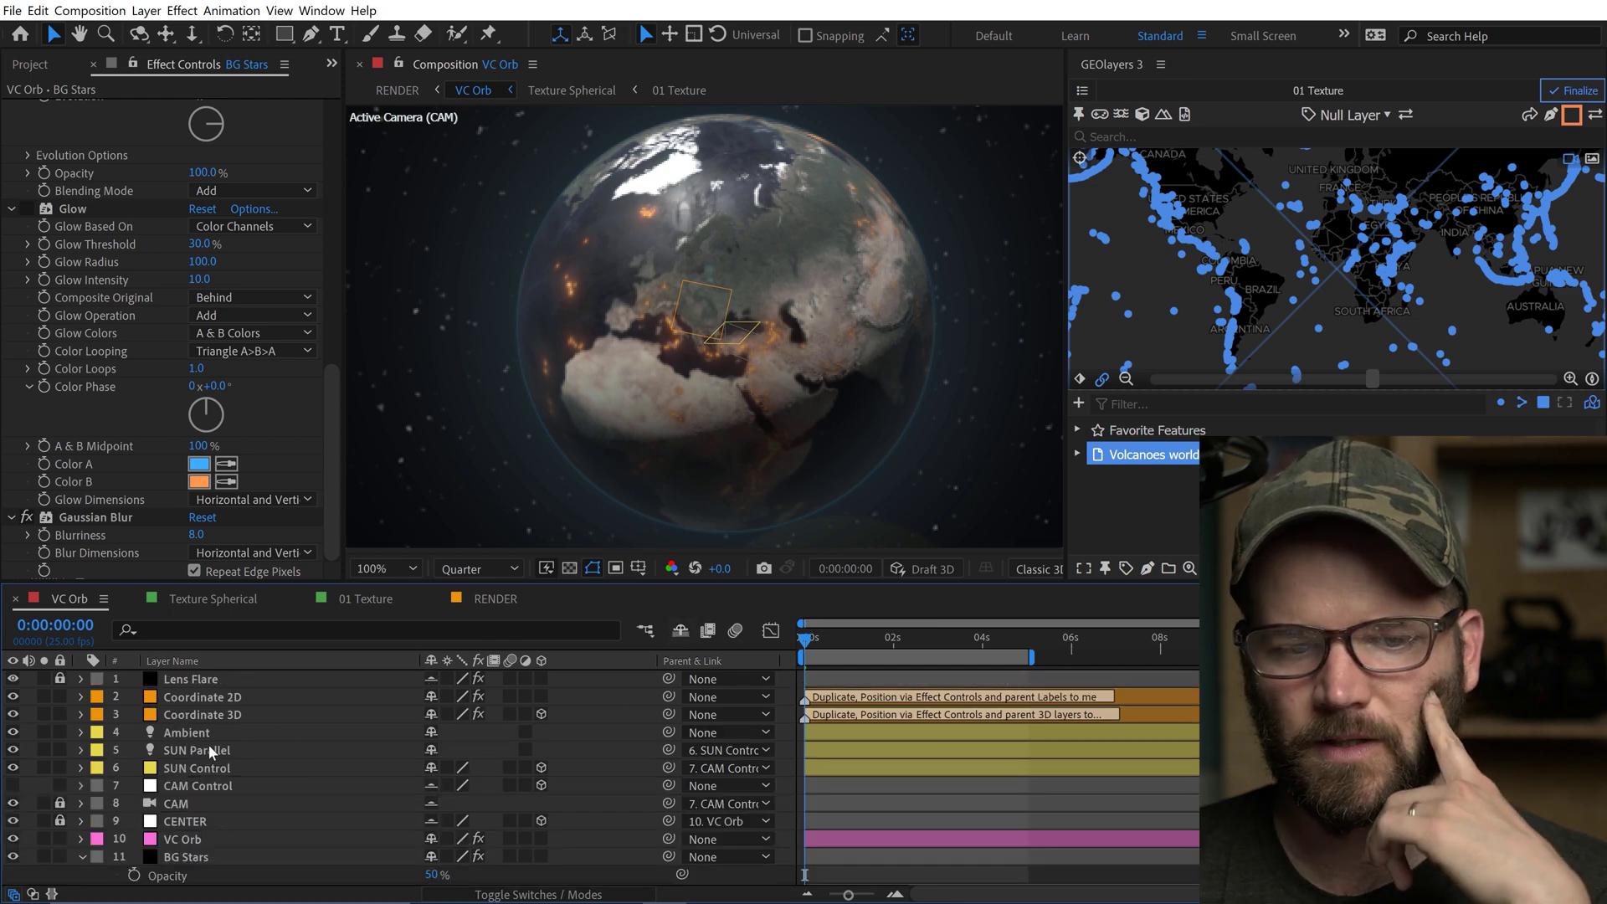
Hide Lens Flare, target the 01 Texture map comp and add Ethiopia to the feature list.
left_click(13, 680)
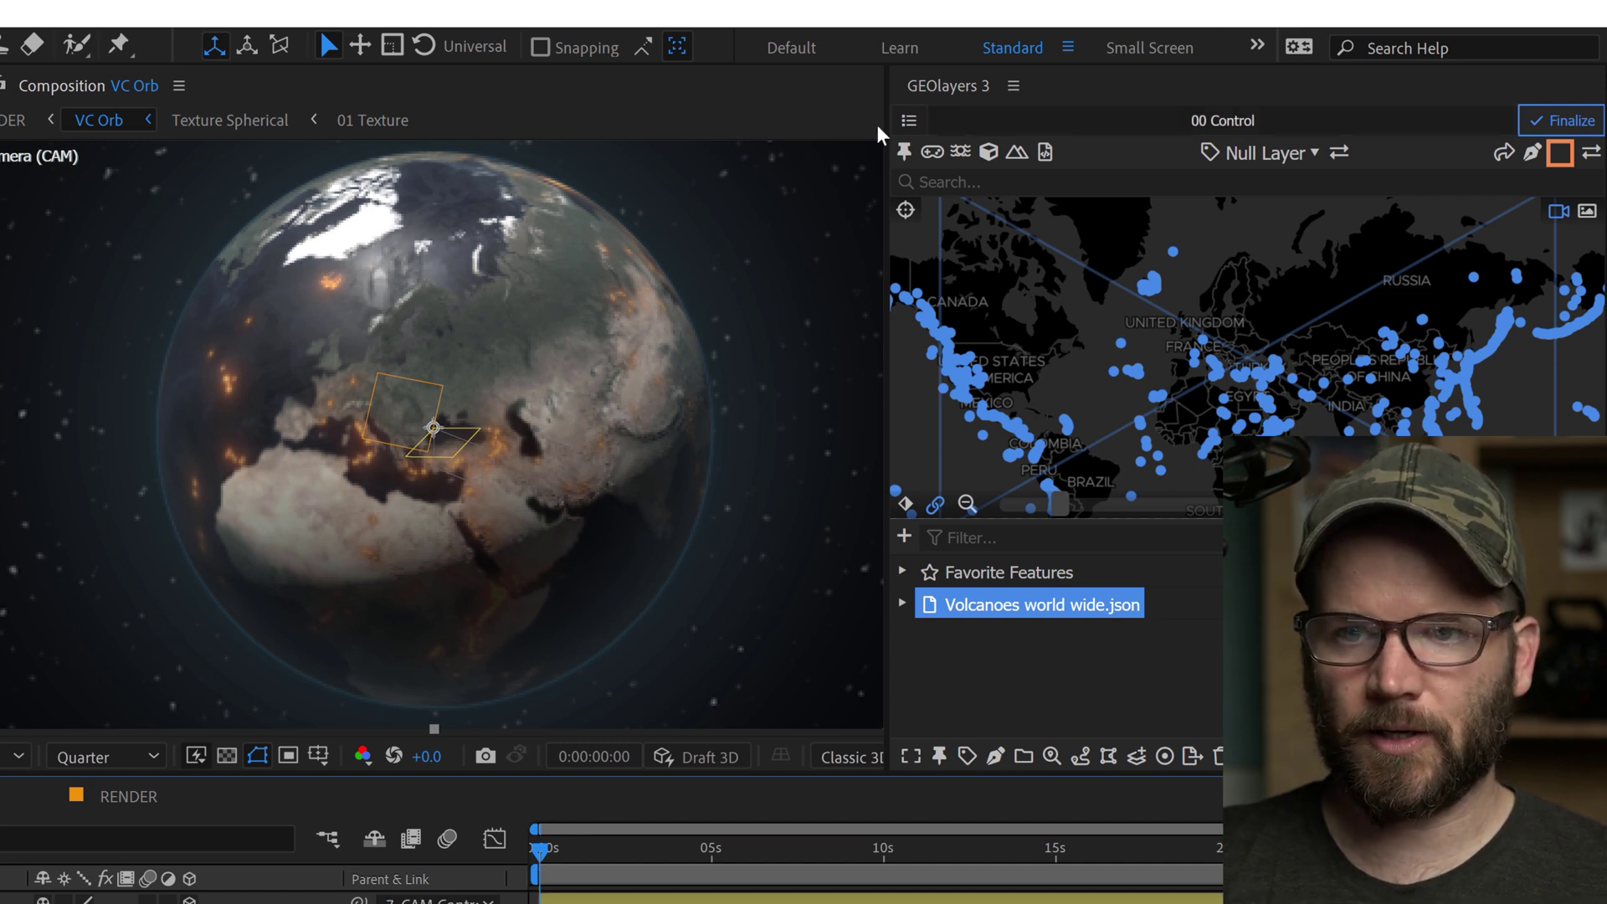
left_click(909, 120)
left_click(1023, 241)
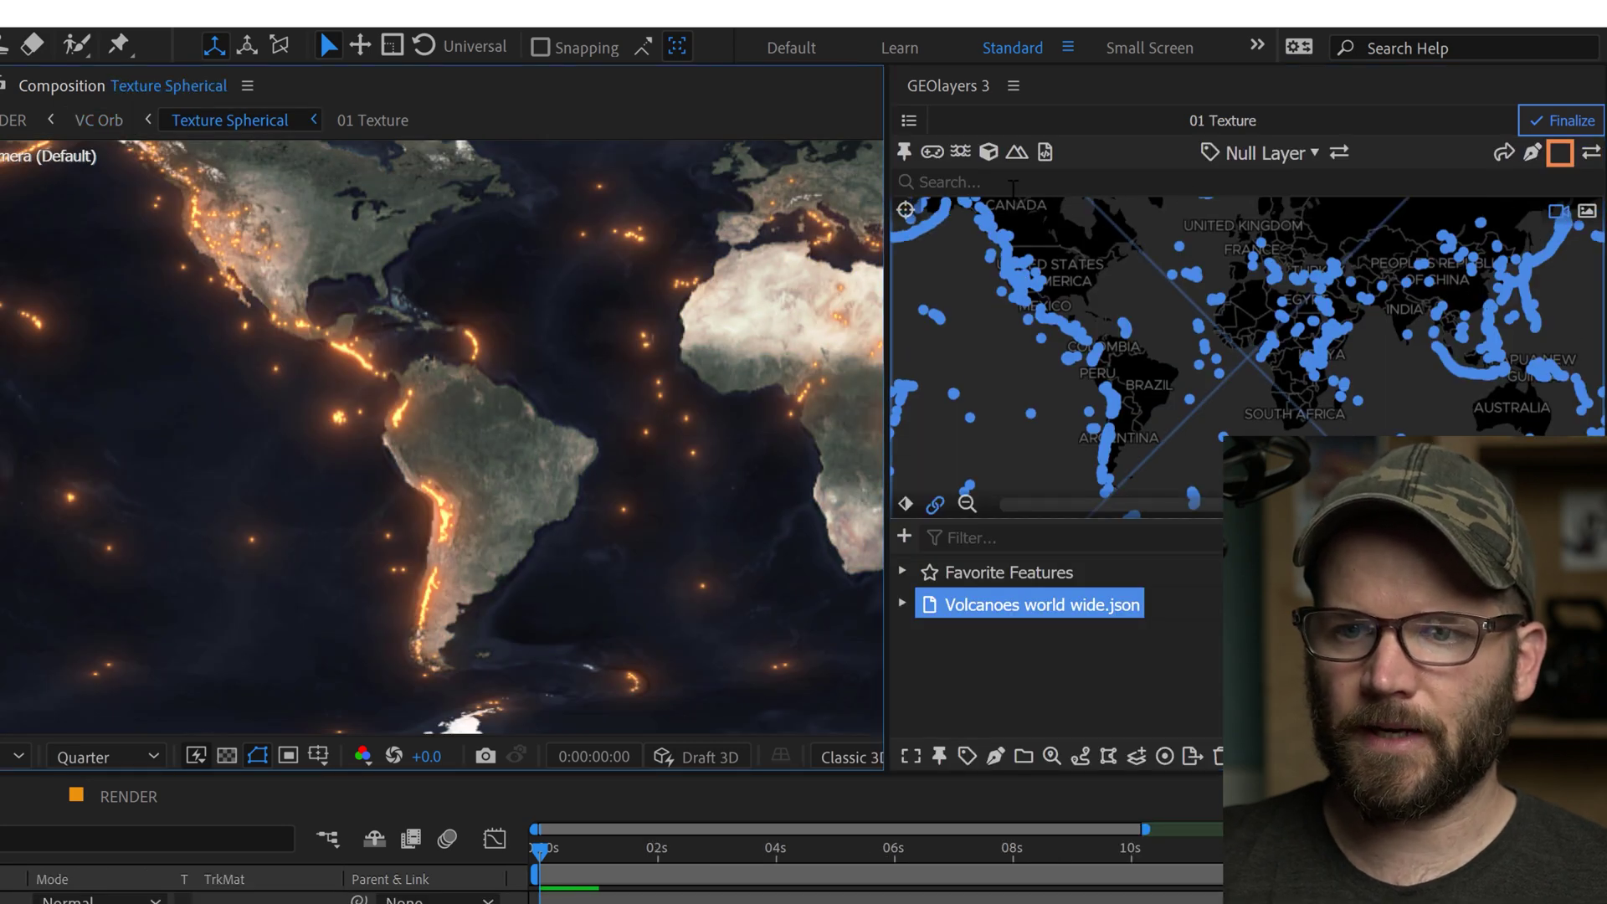
left_click(1013, 186)
type("ethi")
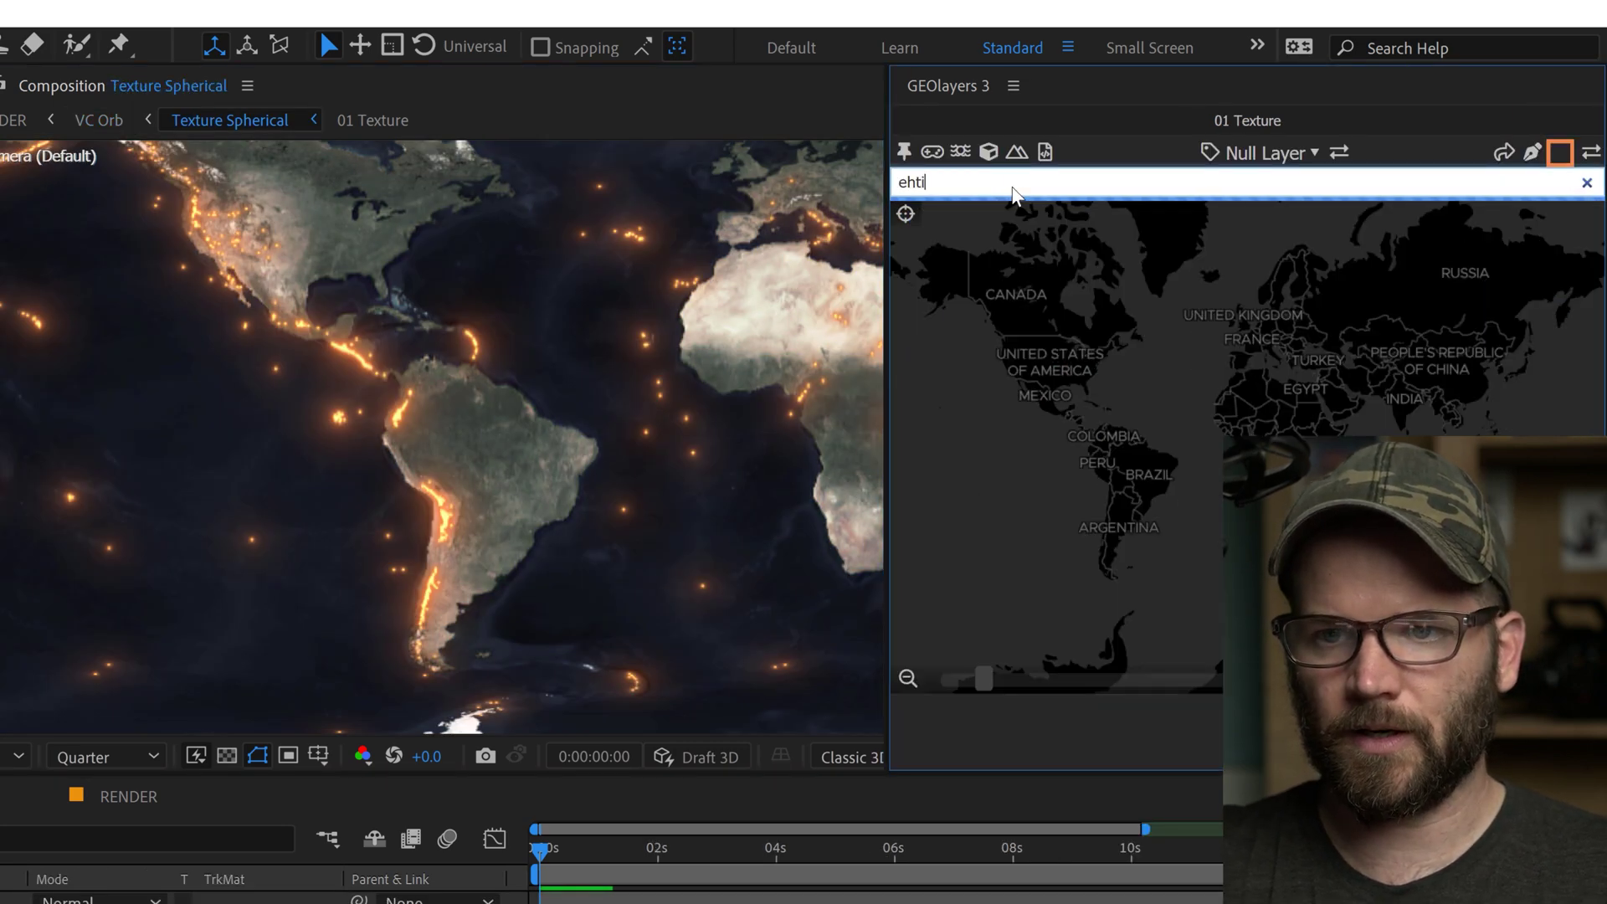
key("BackSpace")
key("BackSpace")
key("BackSpace")
key("BackSpace")
type("ethiop")
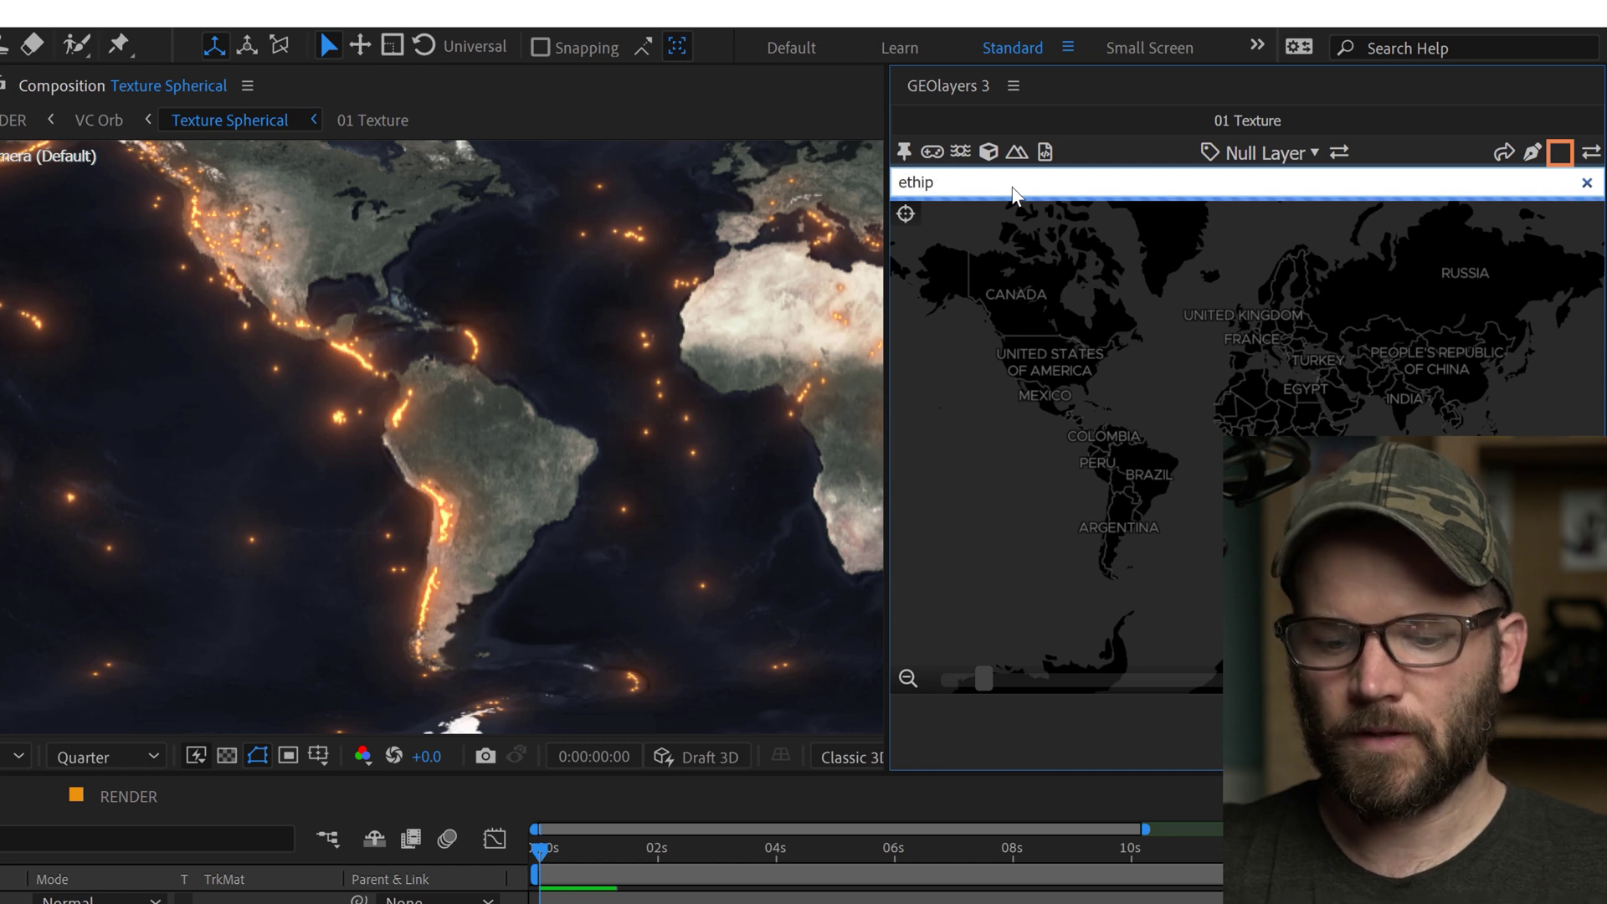
type("opia")
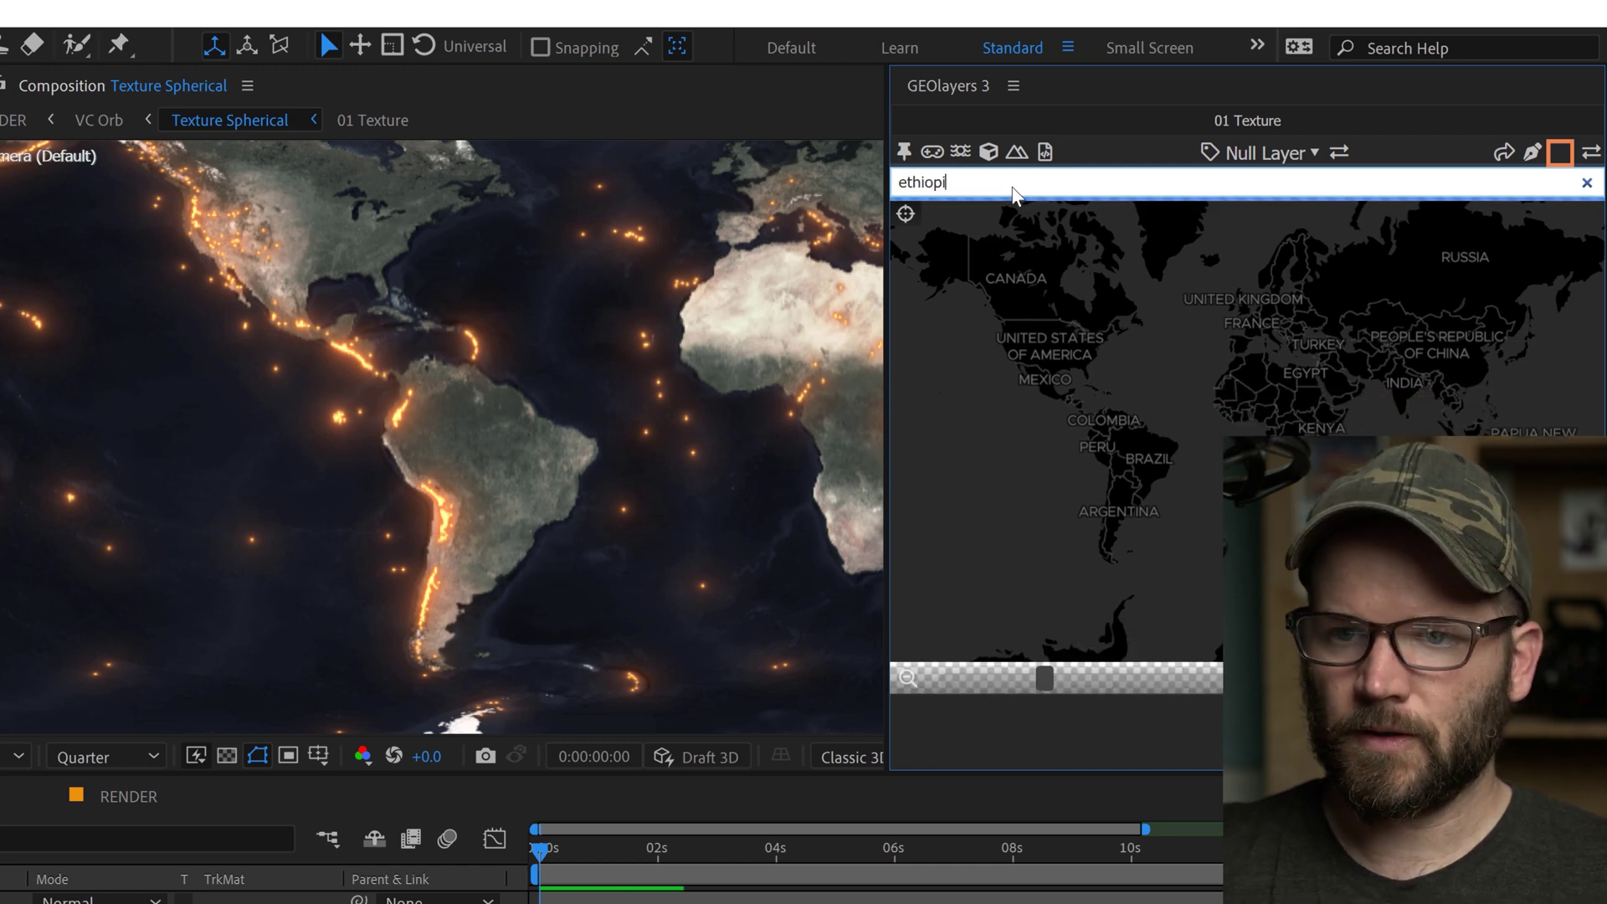
mouse_move(1062, 272)
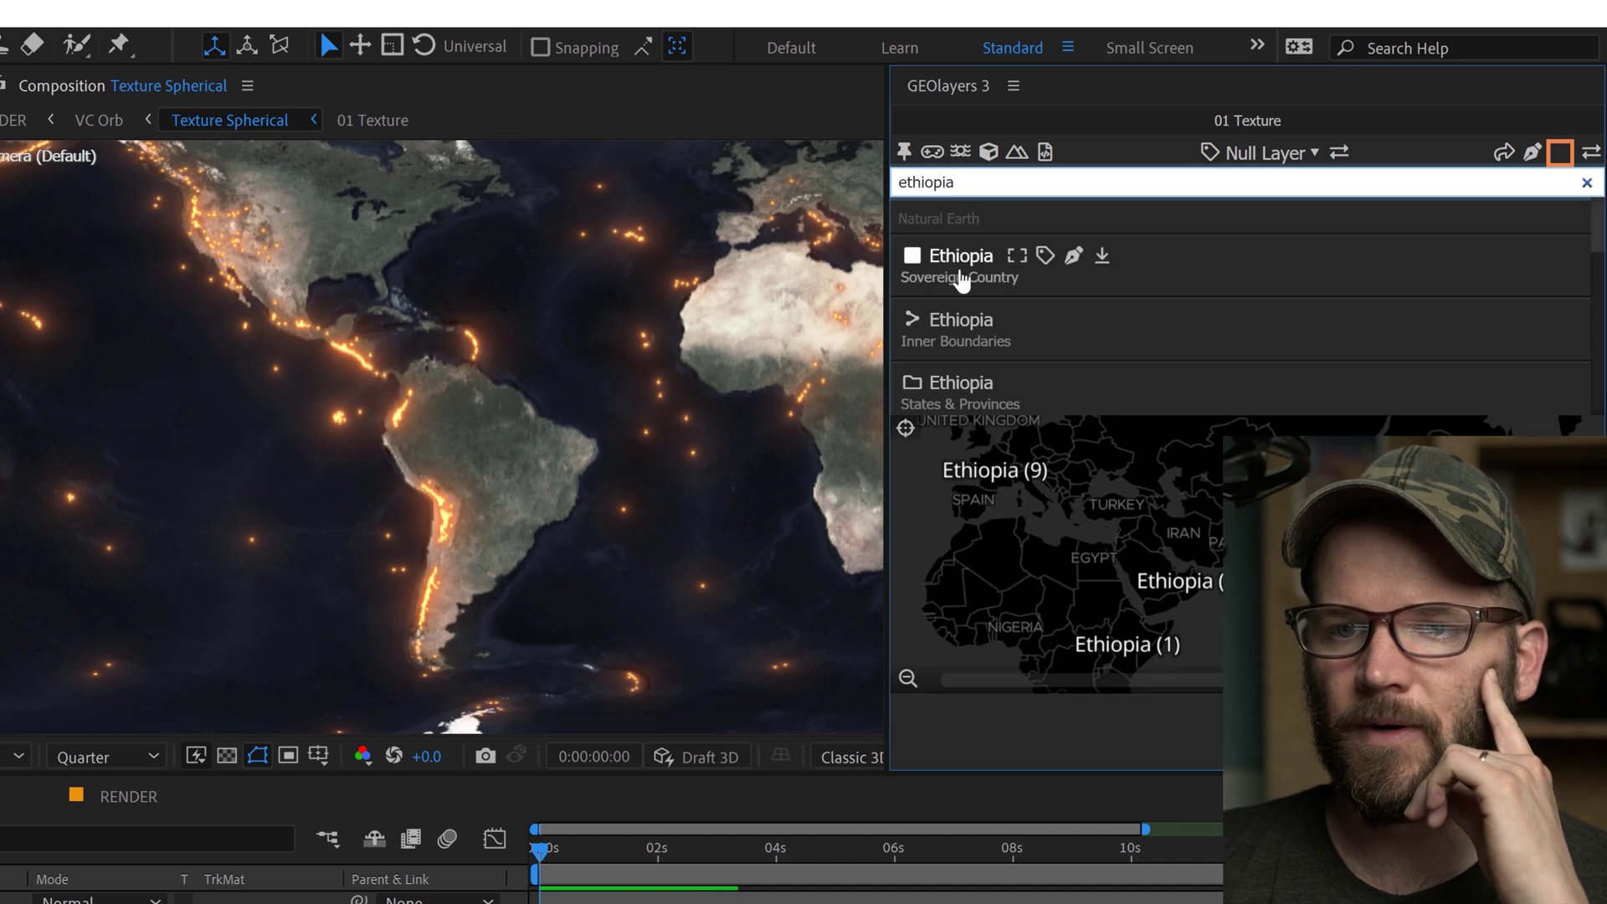
left_click(1105, 260)
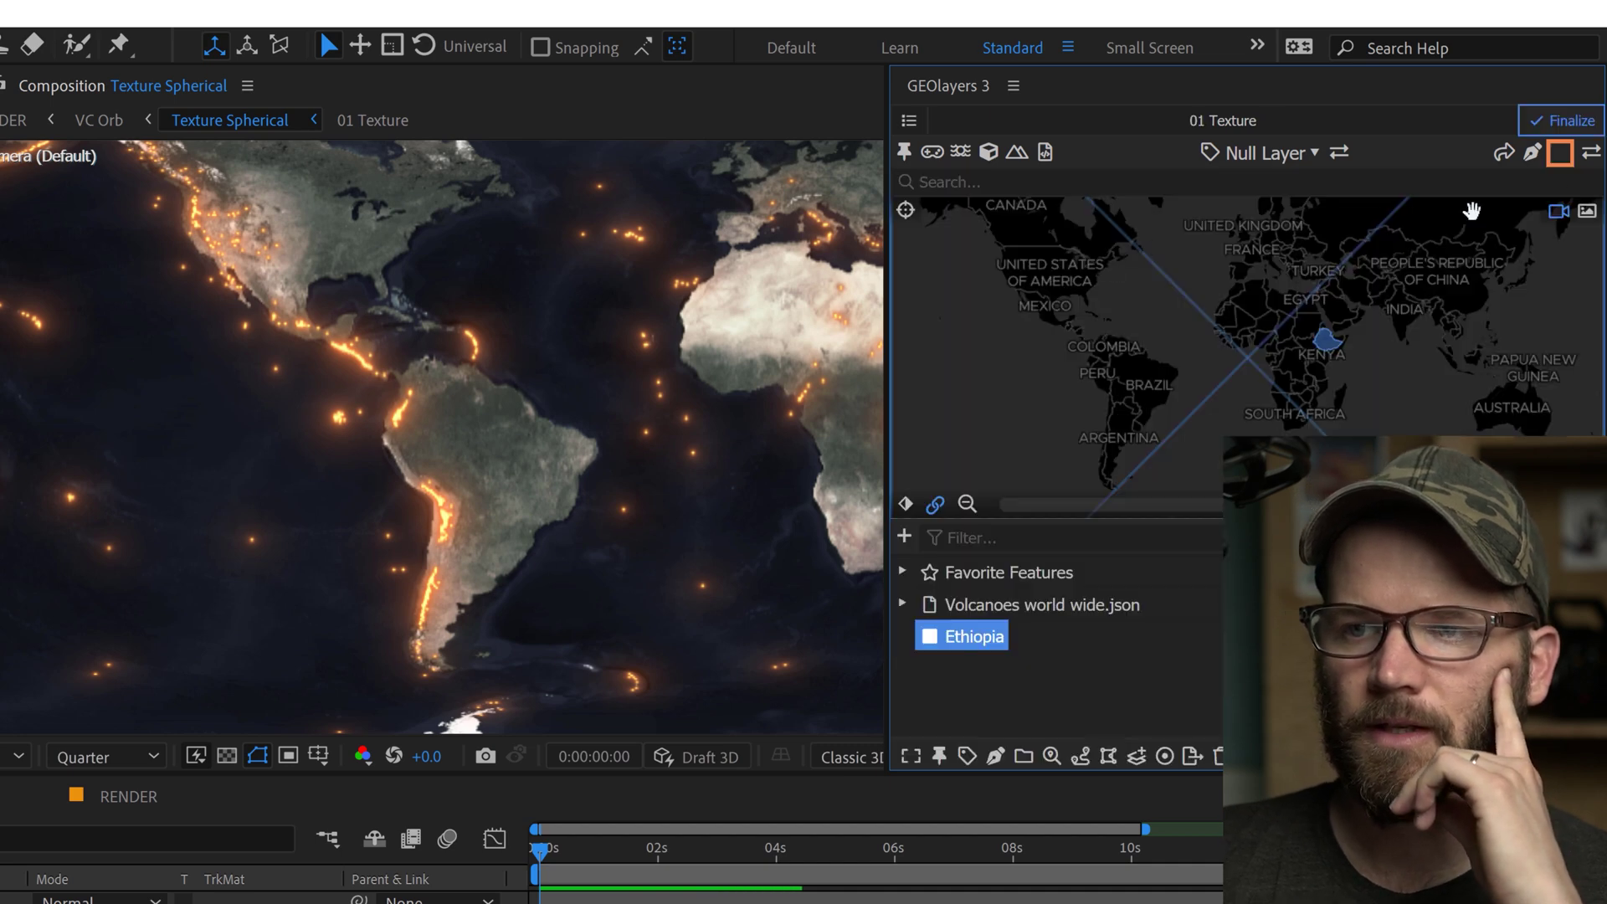
Give the Ethiopia feature a white style and draw it into the texture.
left_click(1560, 157)
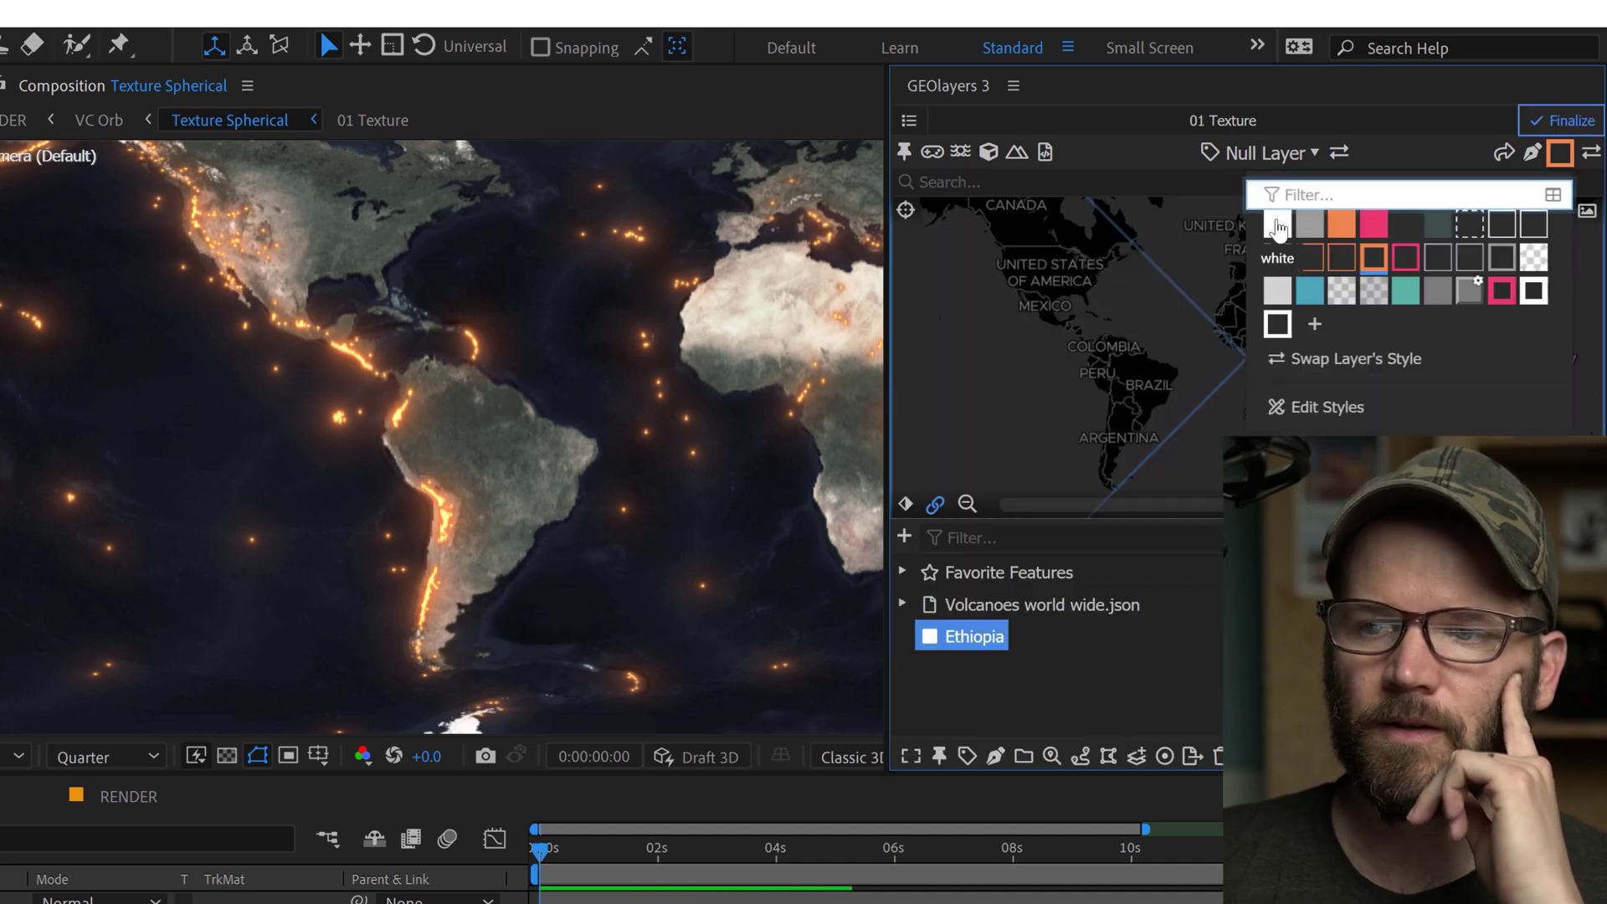
left_click(1278, 225)
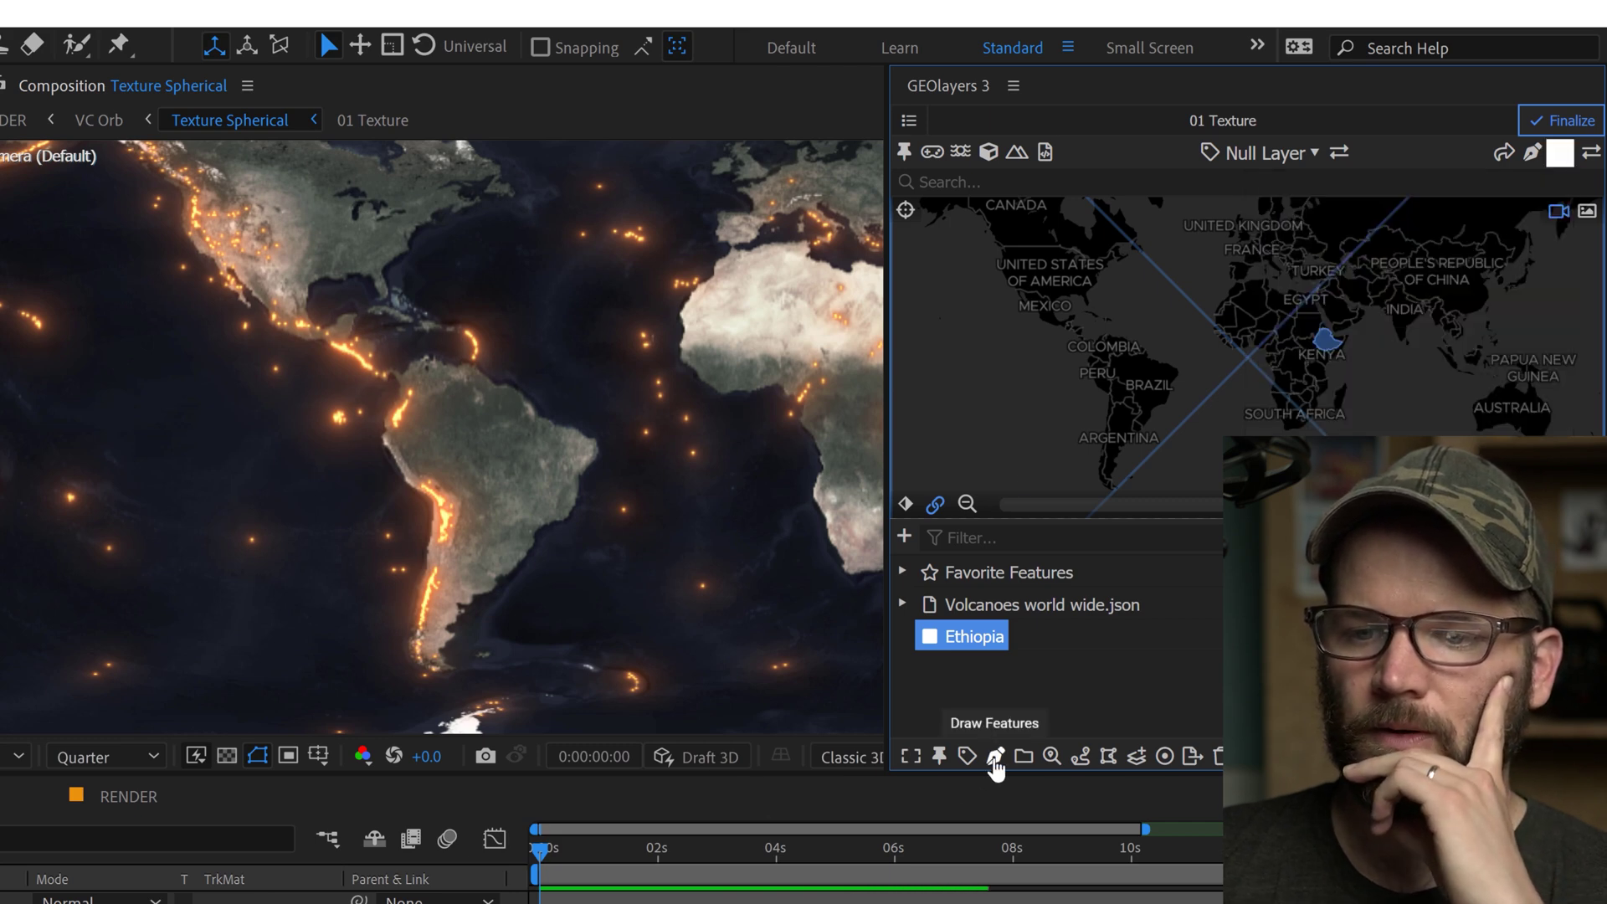
left_click(995, 756)
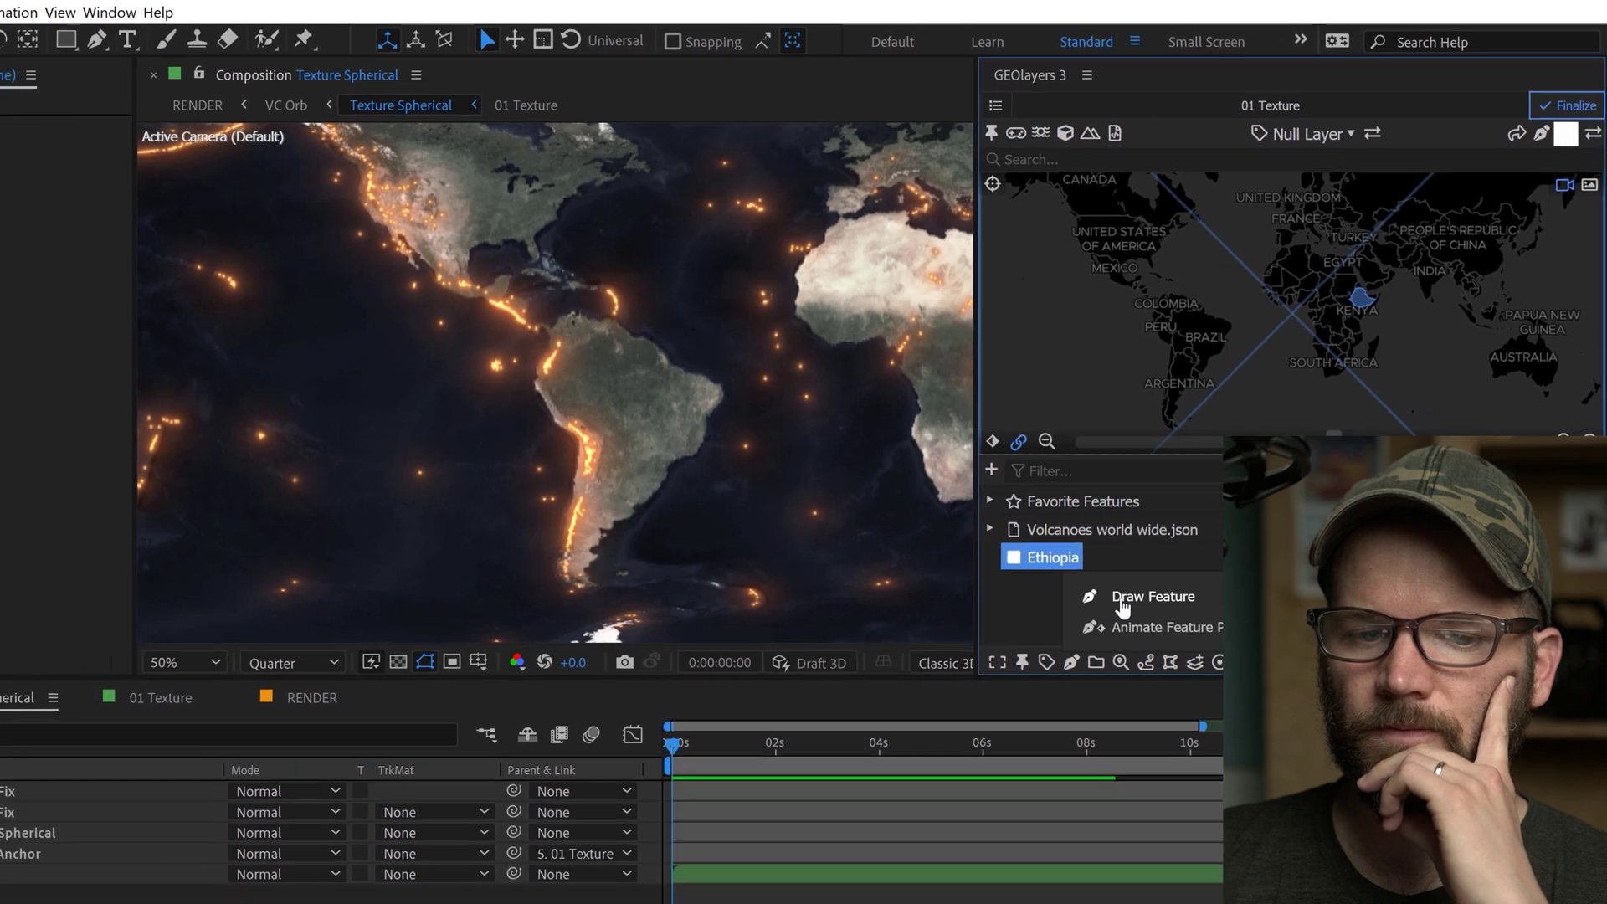
left_click(1053, 690)
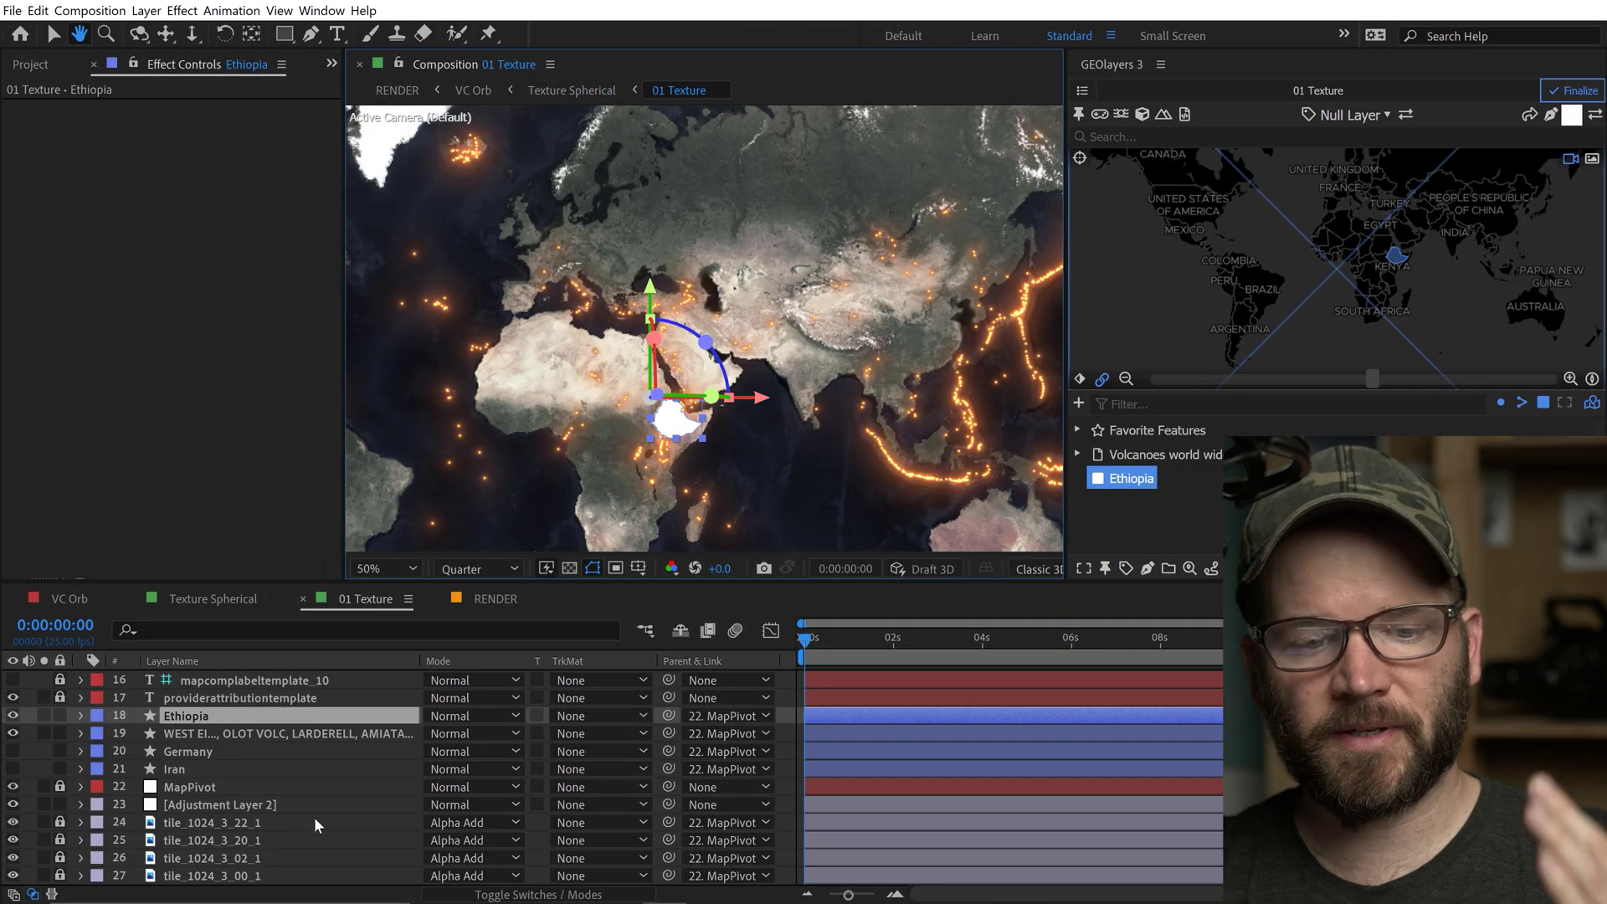
Set the Ethiopia layer to Overlay blend mode at 75% opacity.
key("v")
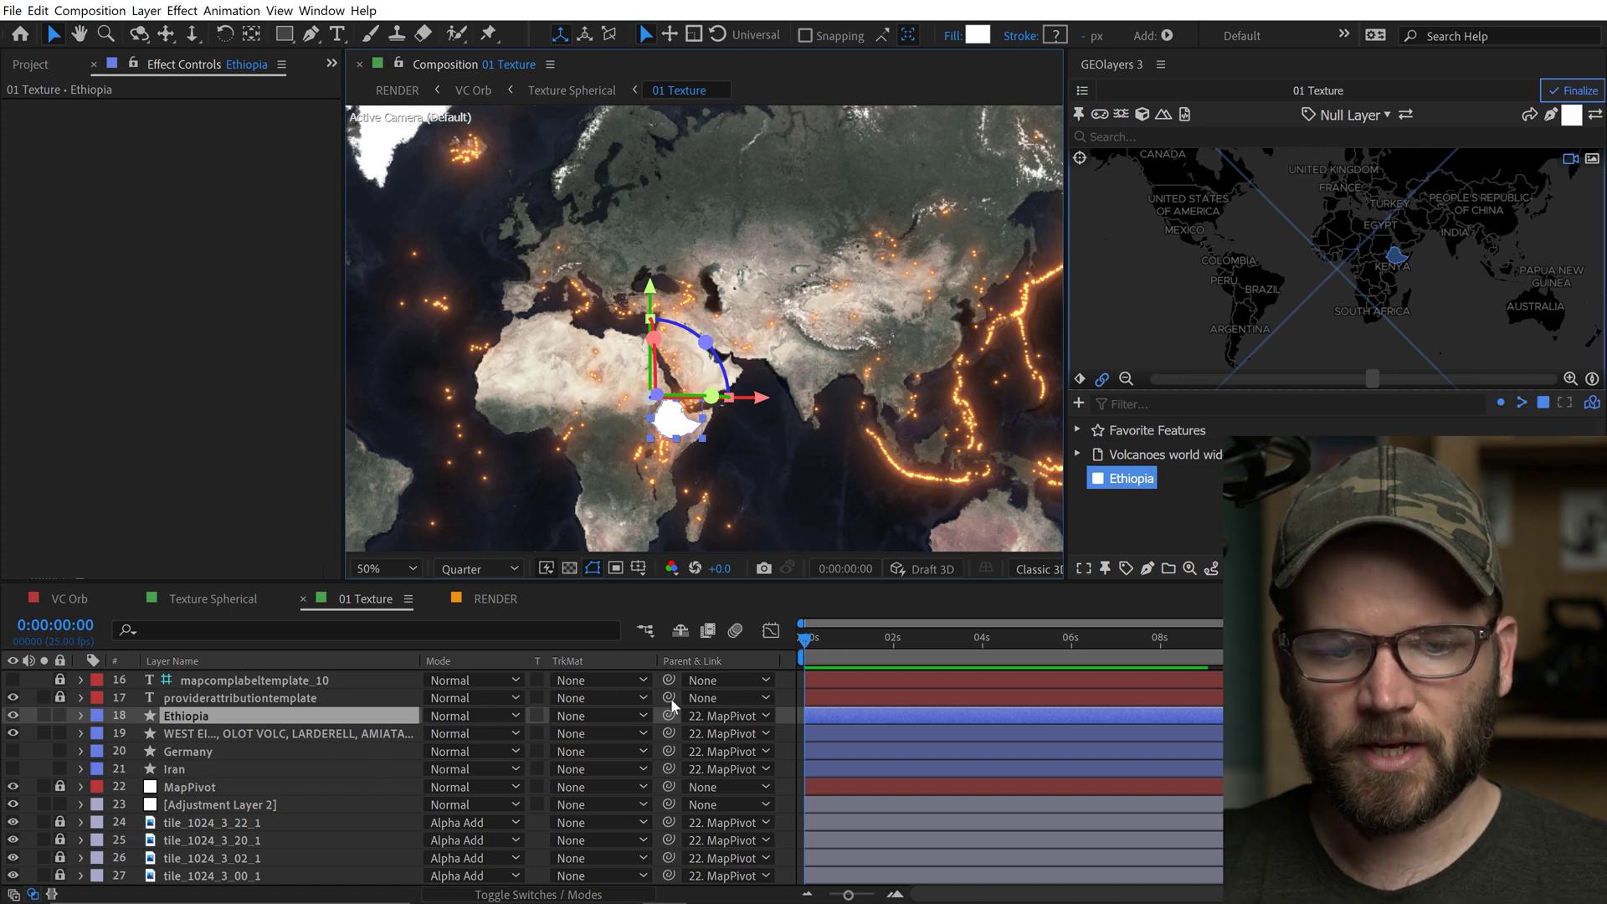
key("t")
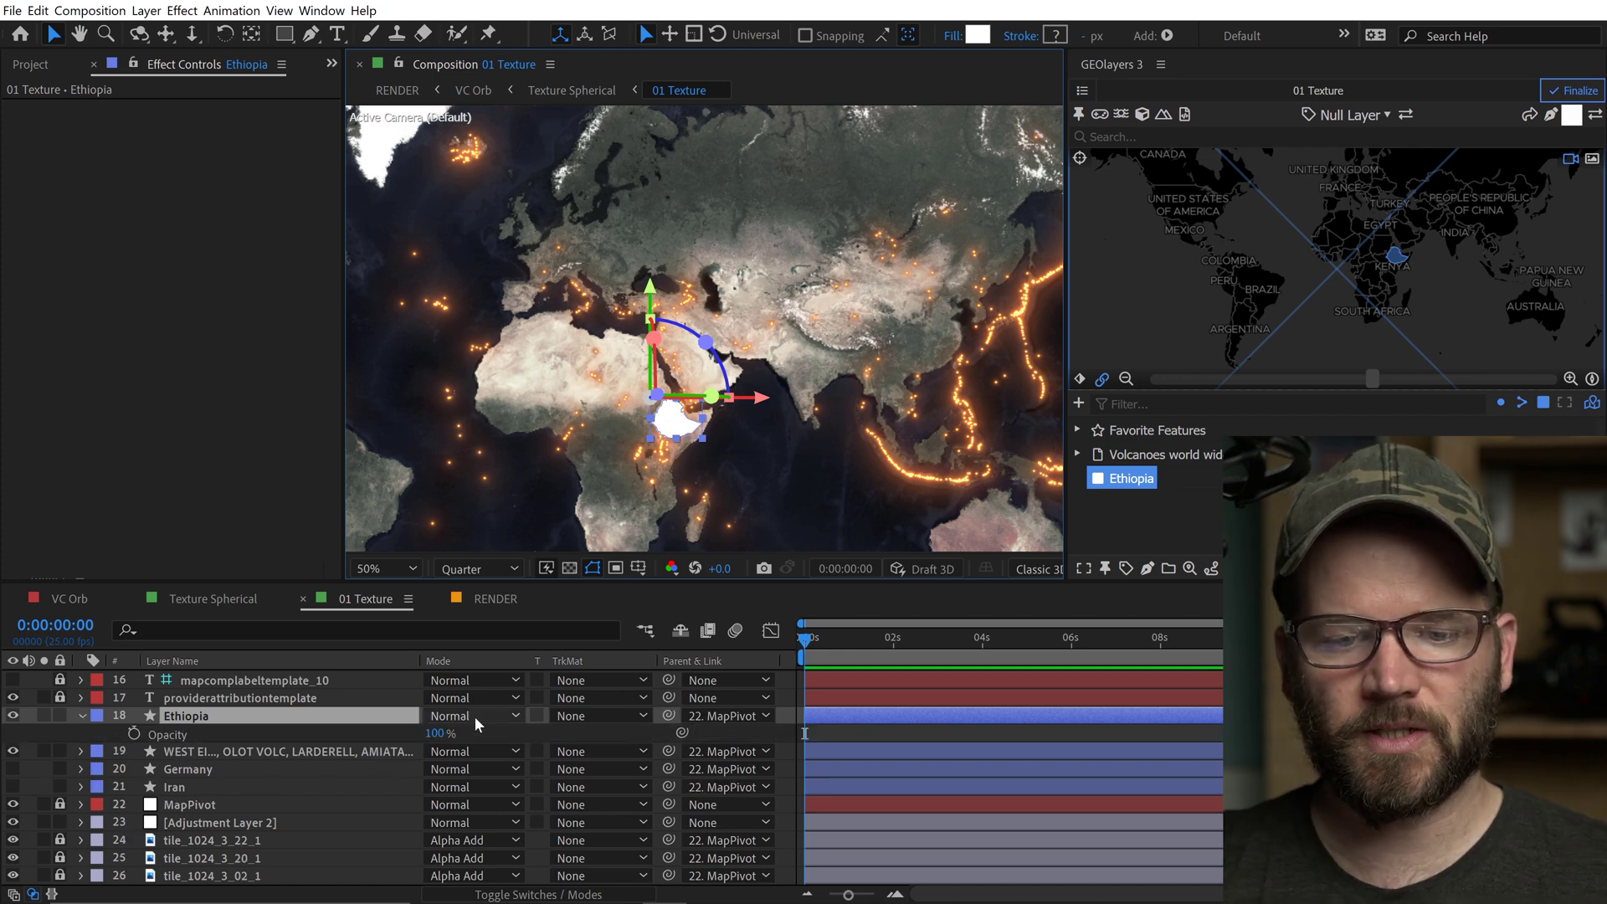
left_click(473, 716)
left_click(515, 505)
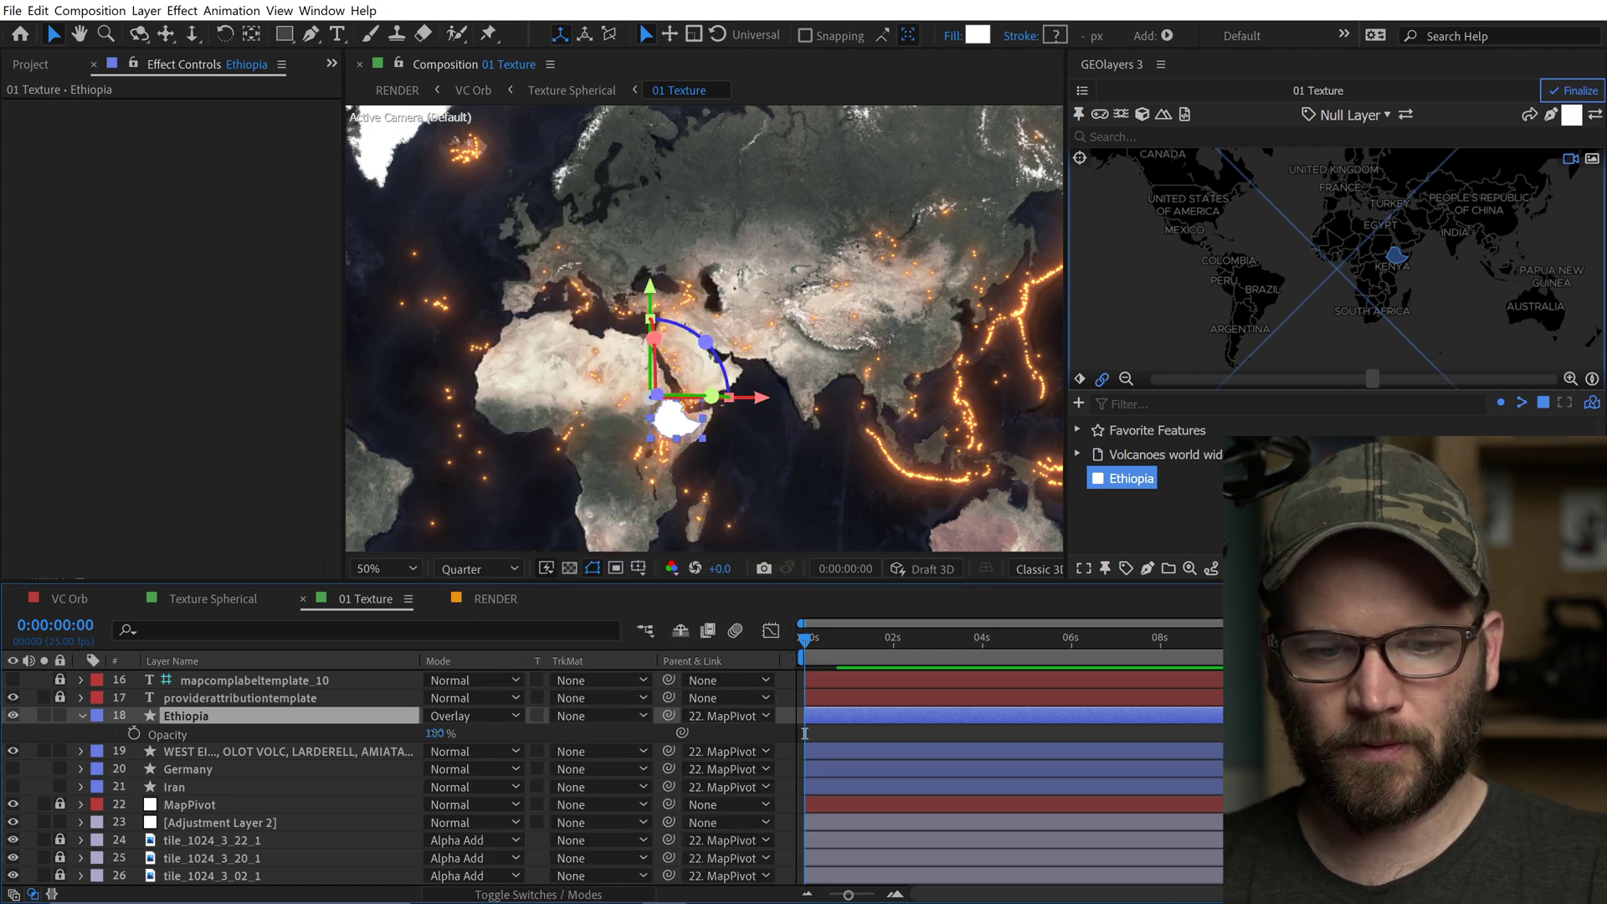
left_click(434, 733)
type("75")
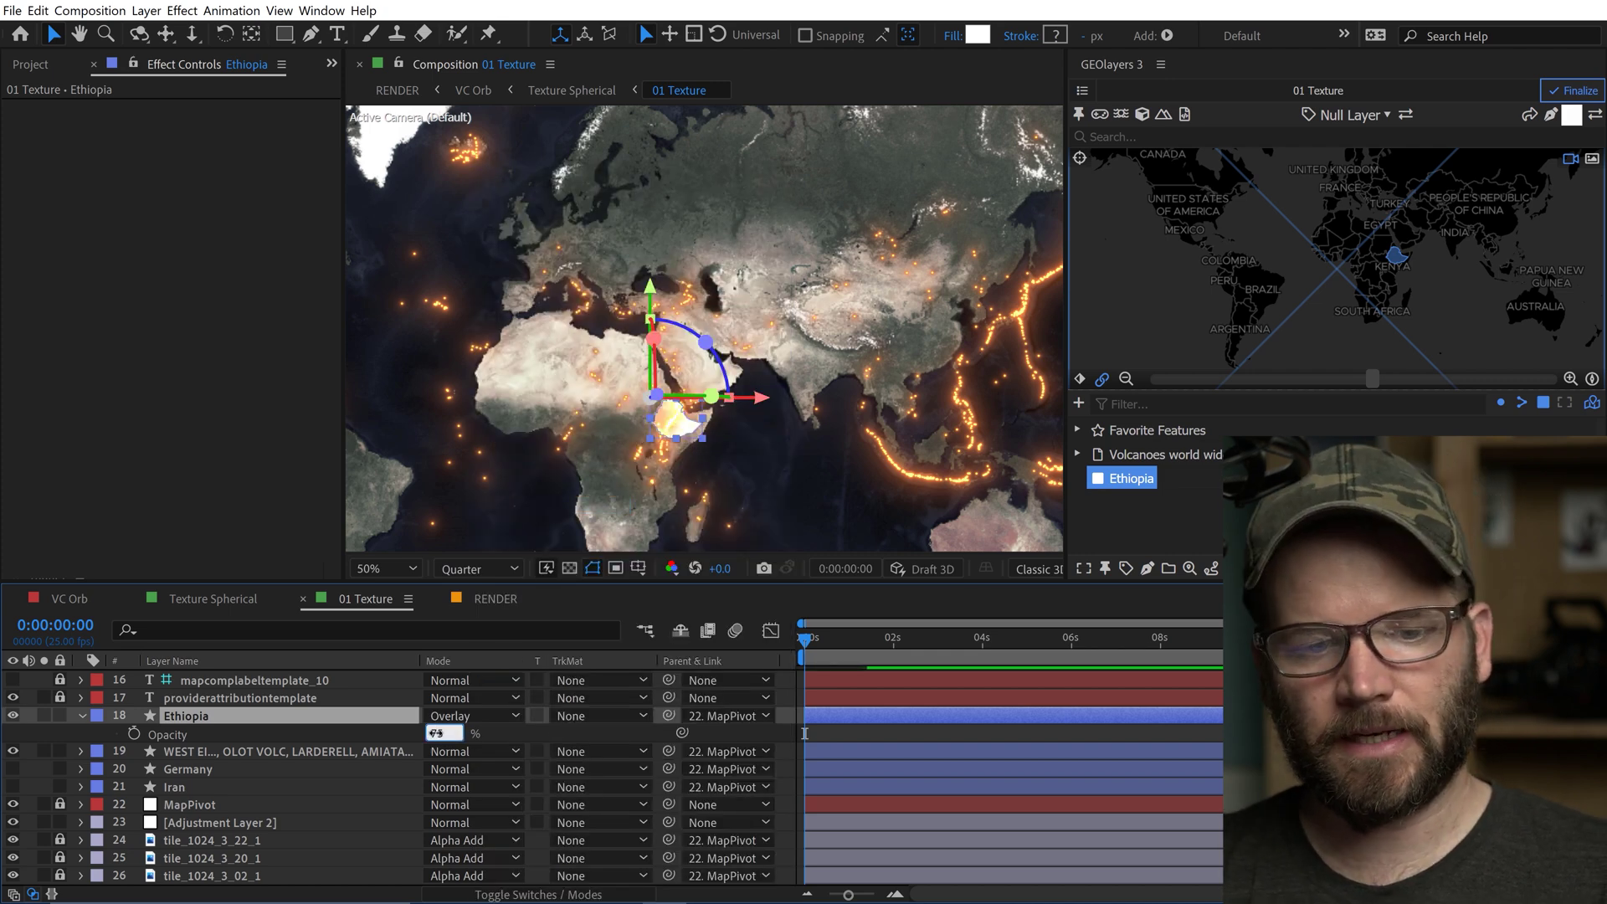
key("Return")
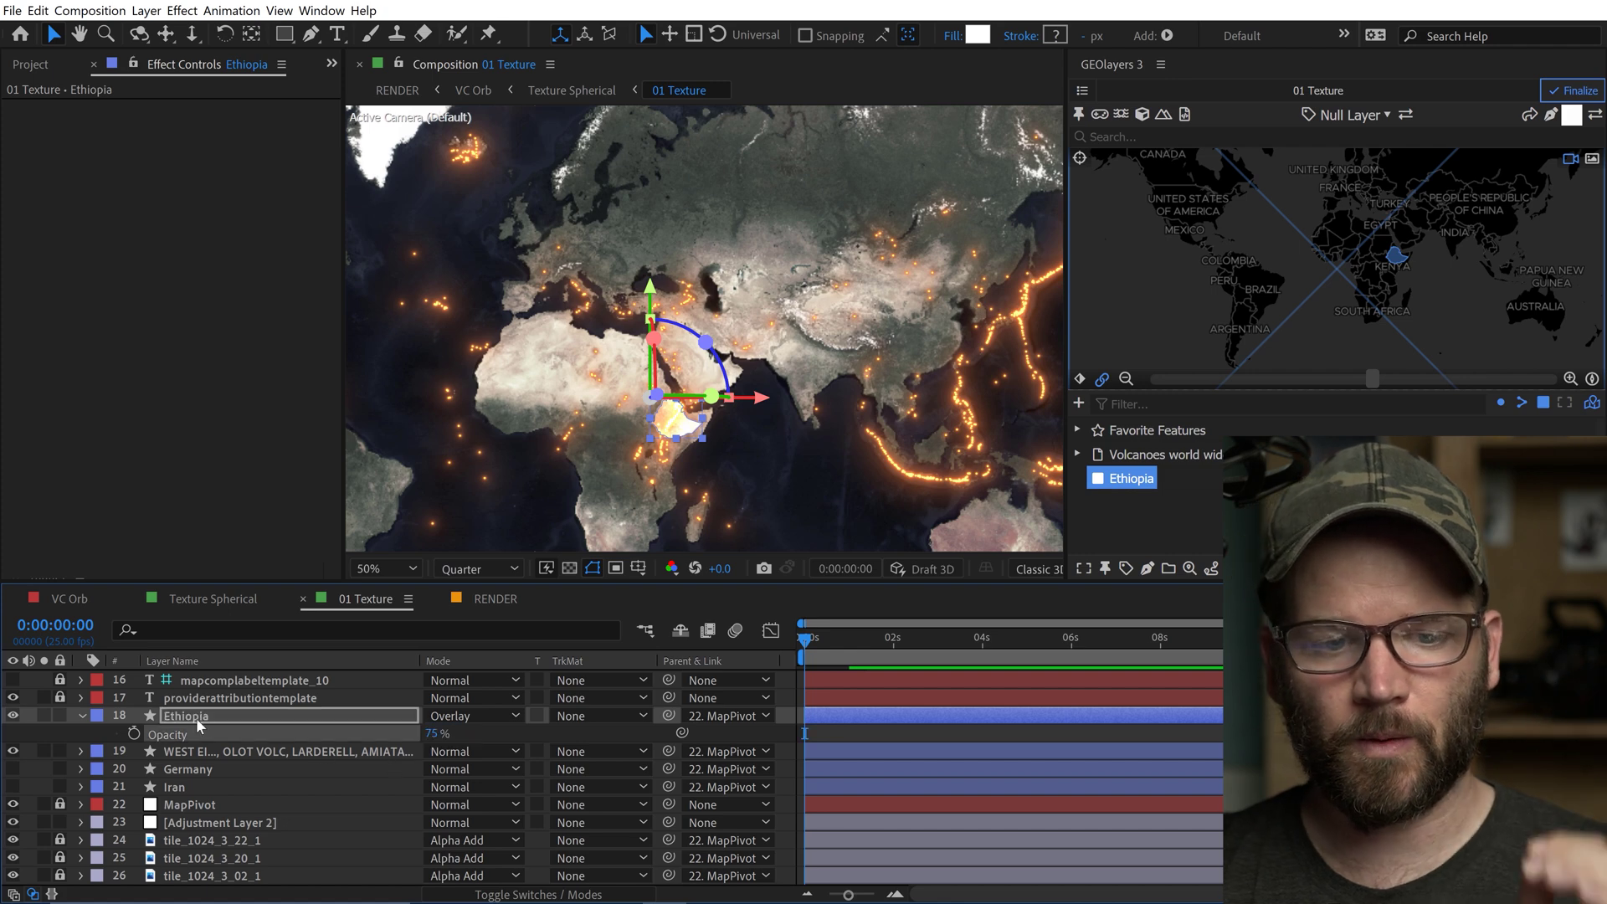
Move the Ethiopia layer below the volcanoes layer.
left_click(81, 716)
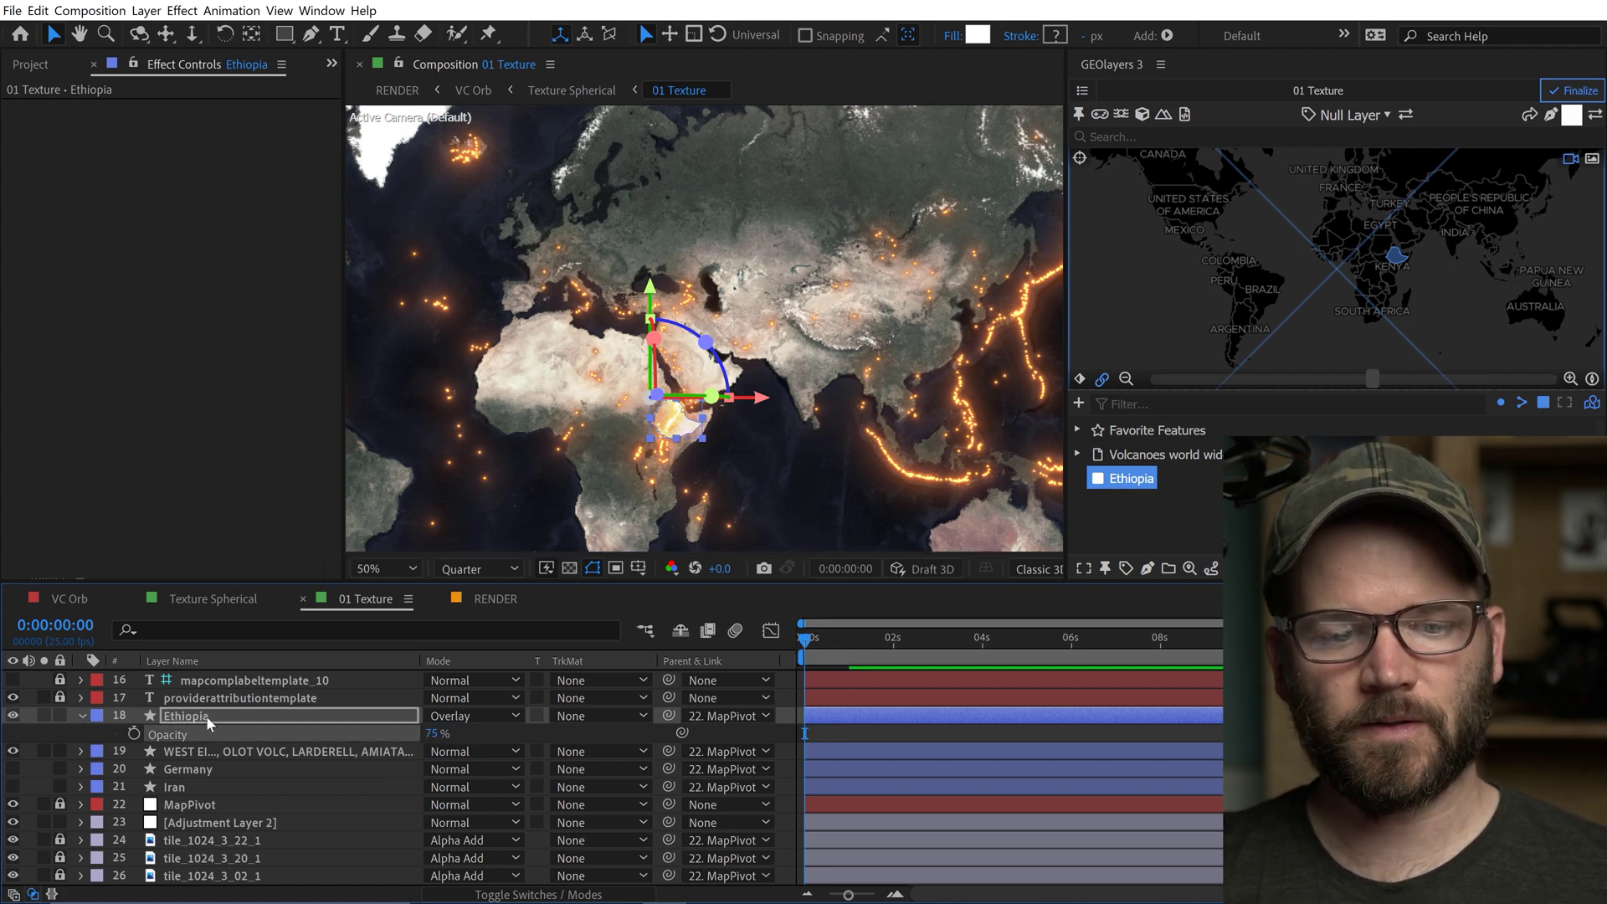
left_click(192, 718)
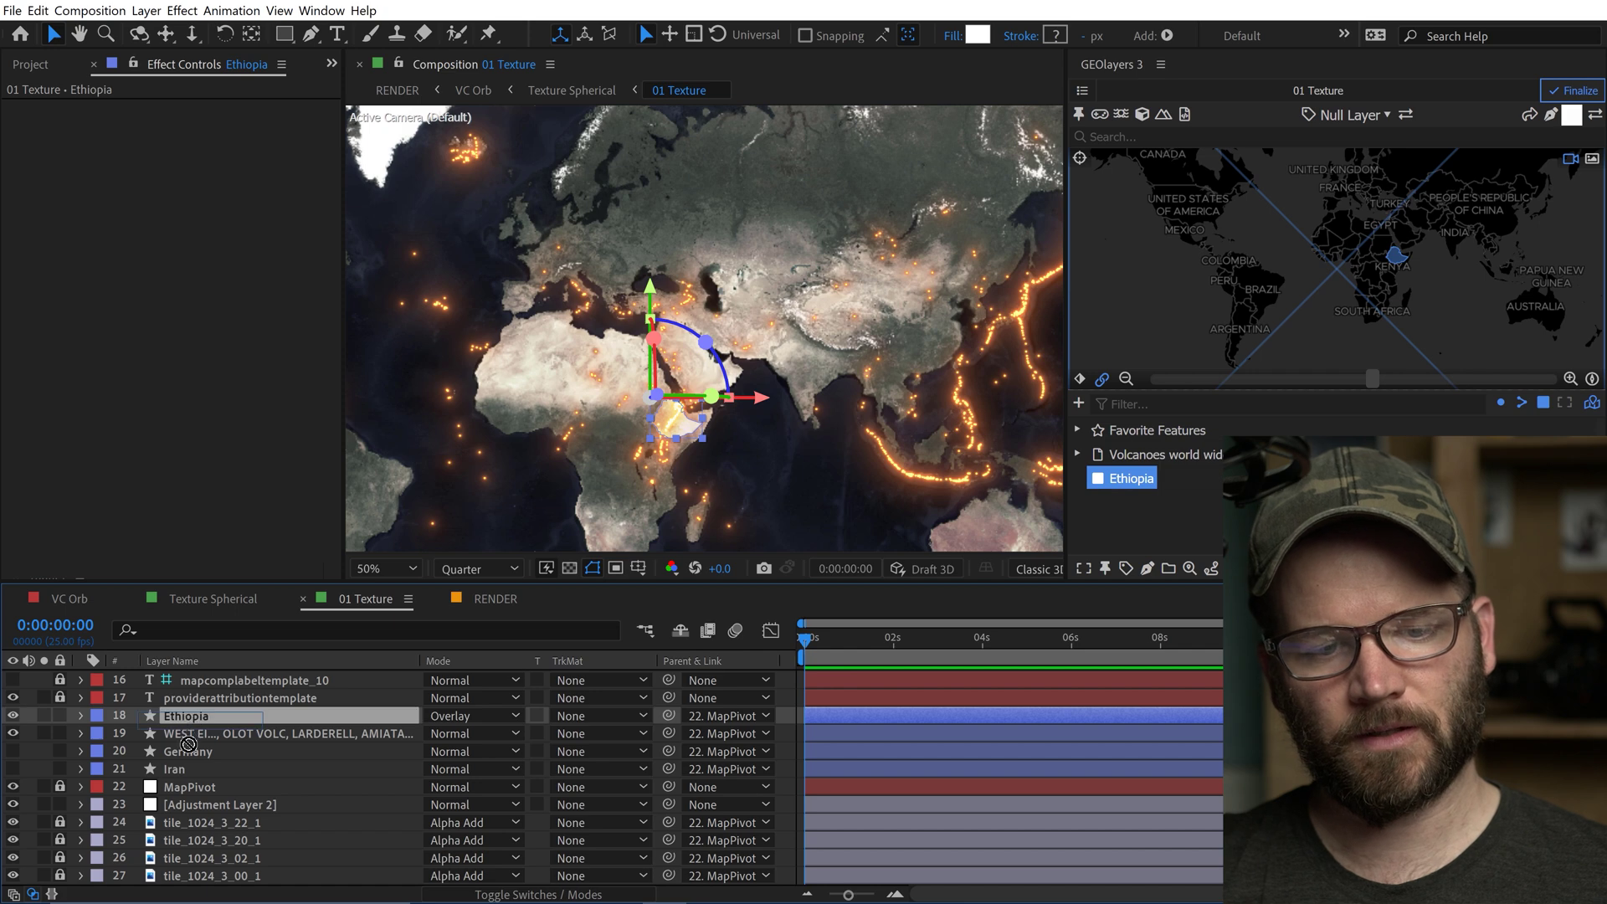
left_click_drag(188, 741, 188, 742)
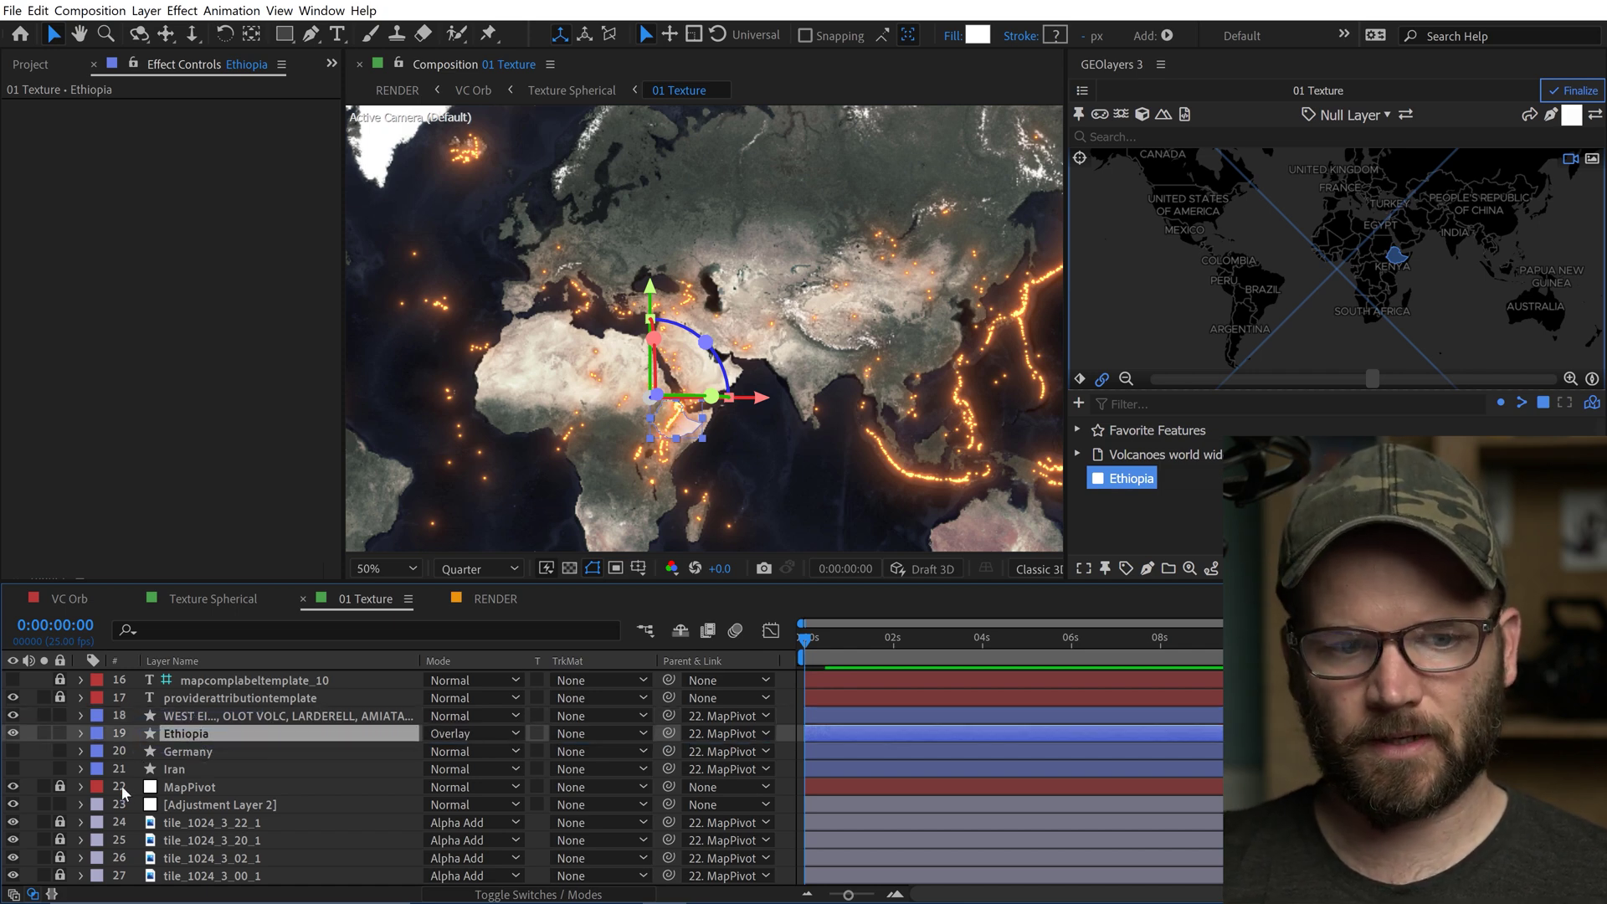
left_click(695, 424)
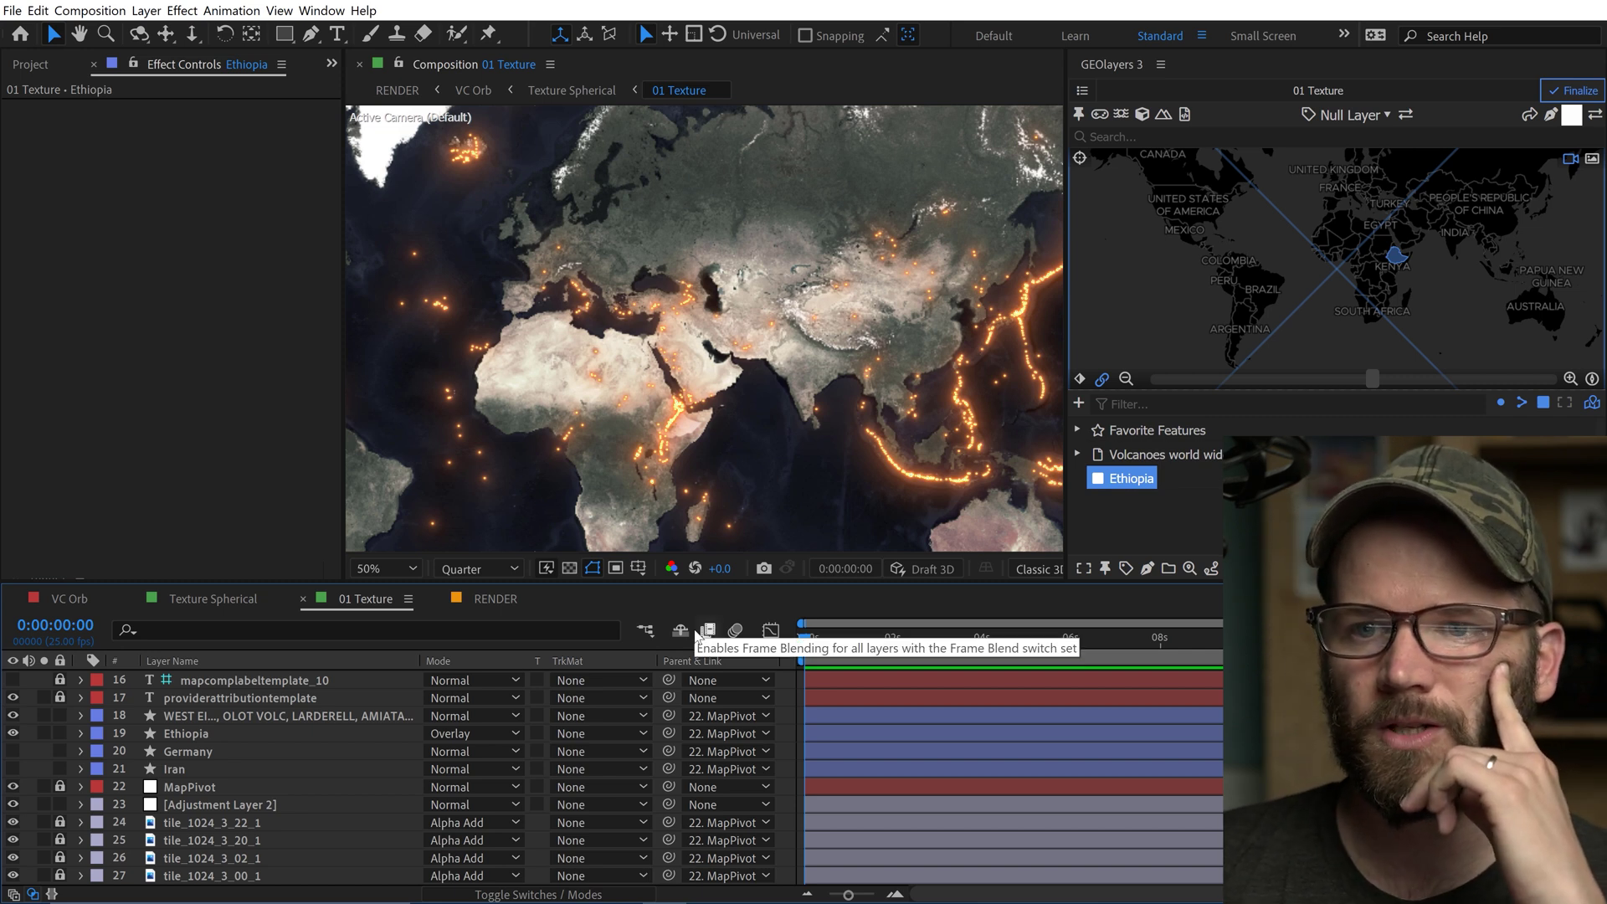
left_click(1081, 92)
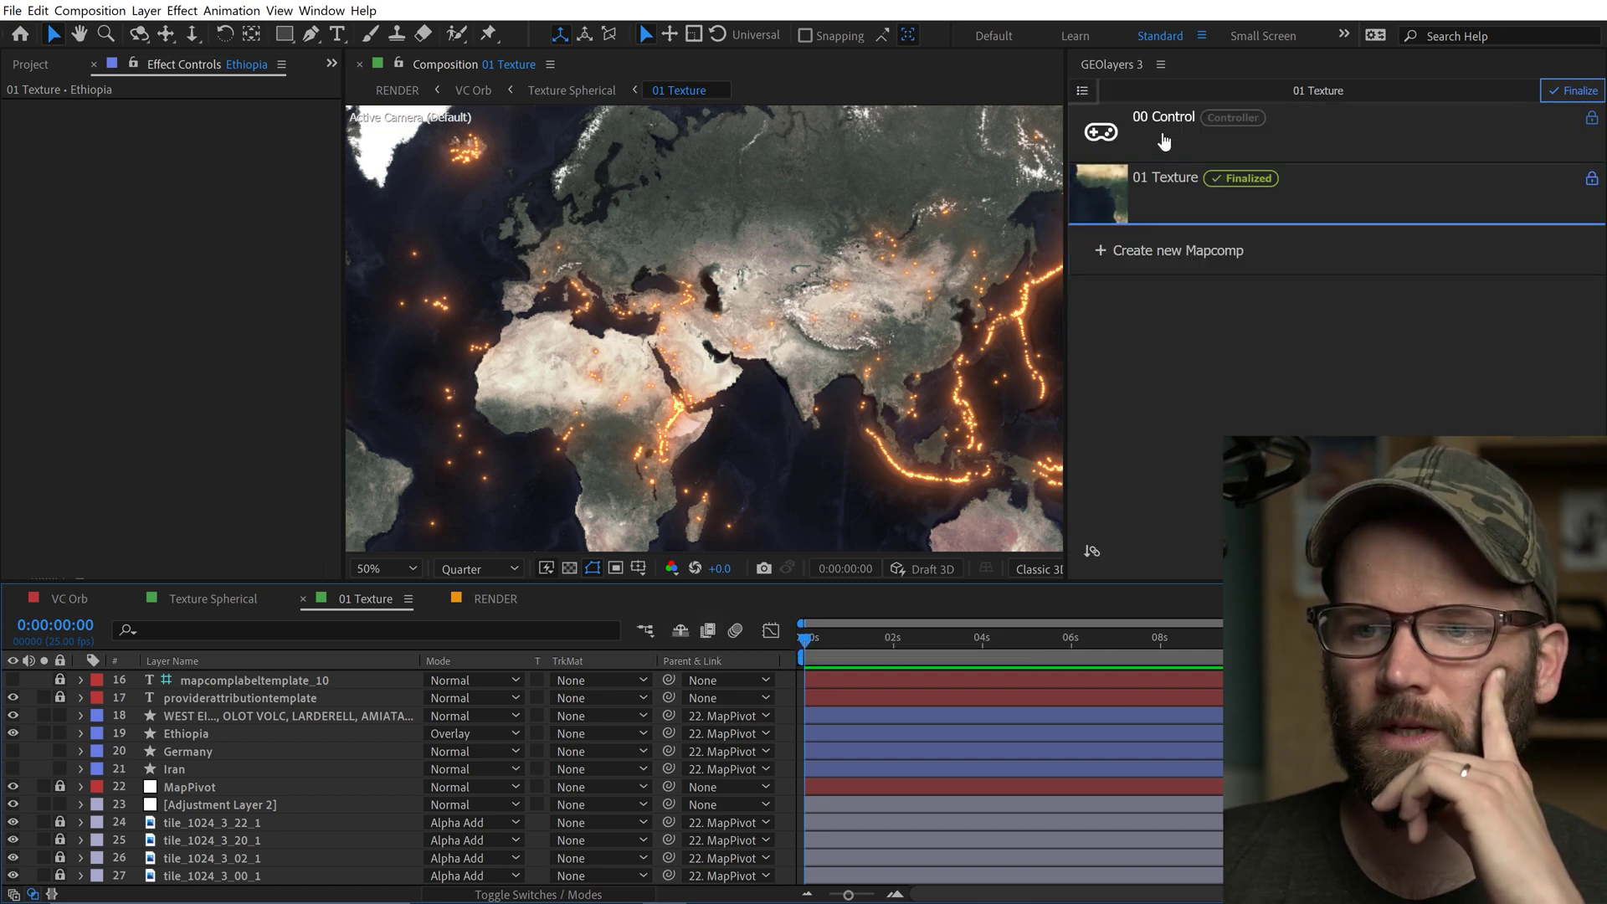
left_click(1283, 131)
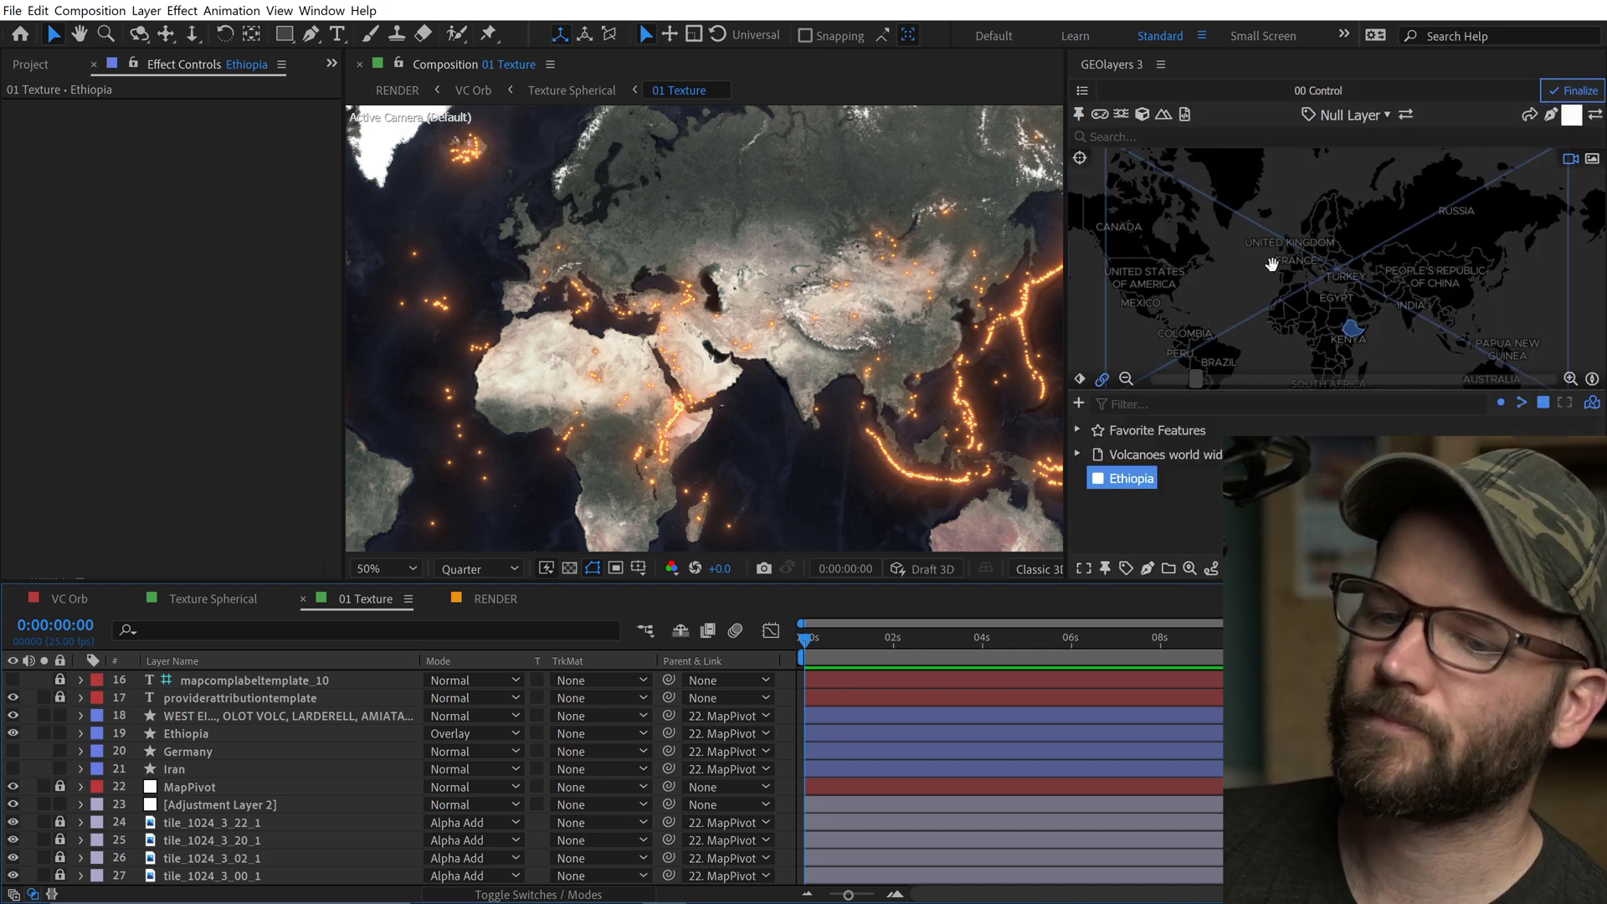
key("shift+Escape")
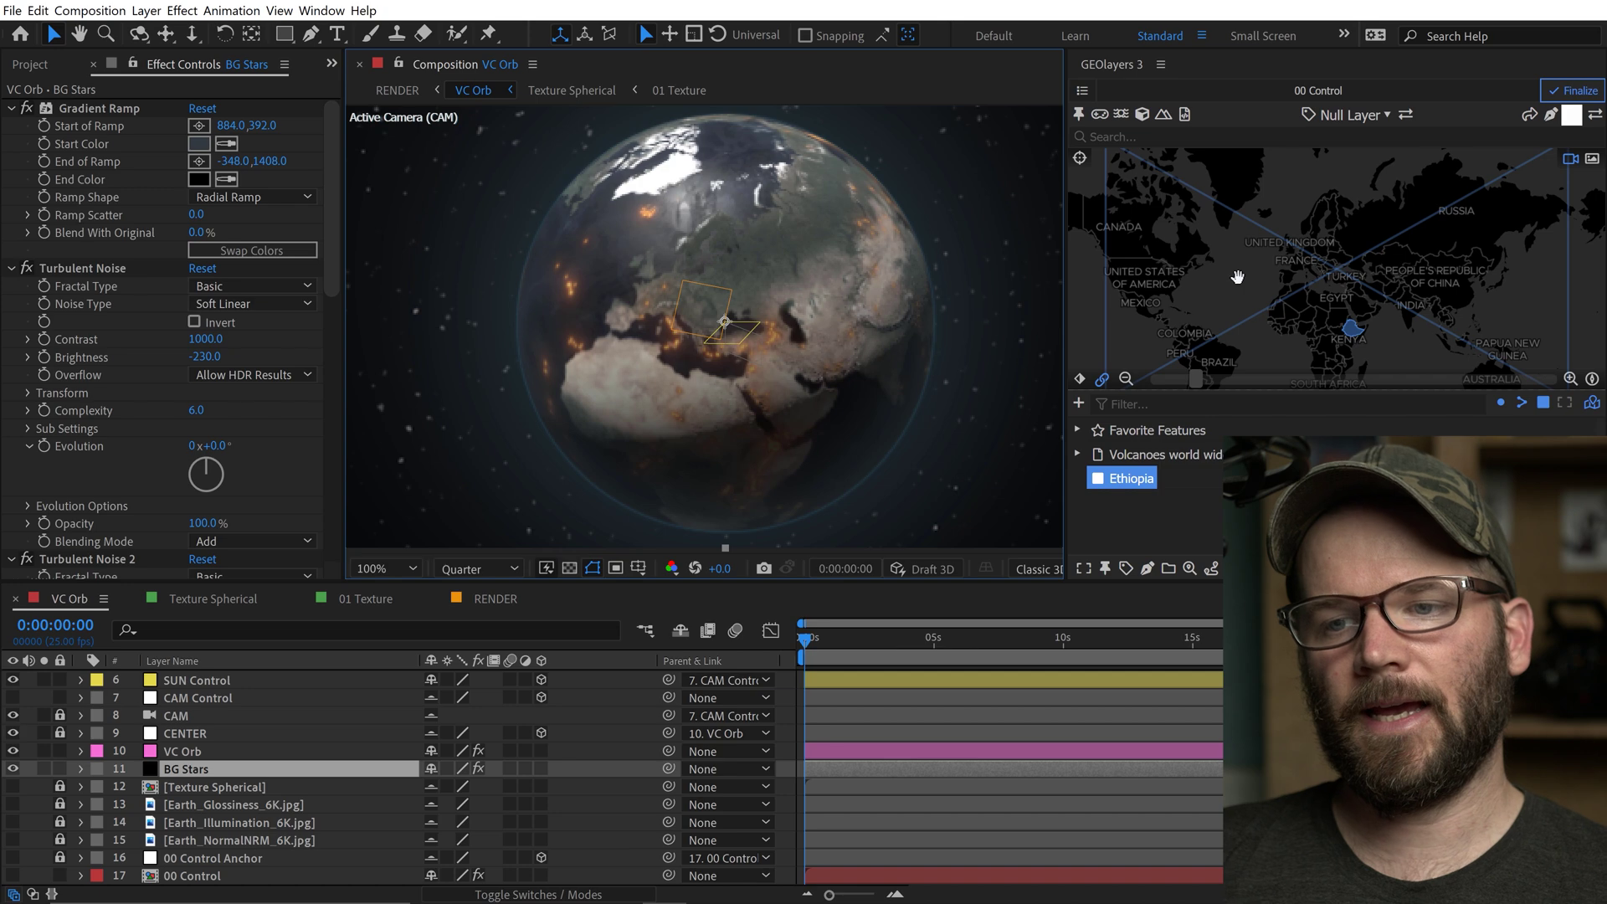
mouse_move(1236, 278)
left_mouse_down()
mouse_move(1253, 282)
mouse_move(1232, 276)
mouse_move(1250, 265)
left_mouse_up()
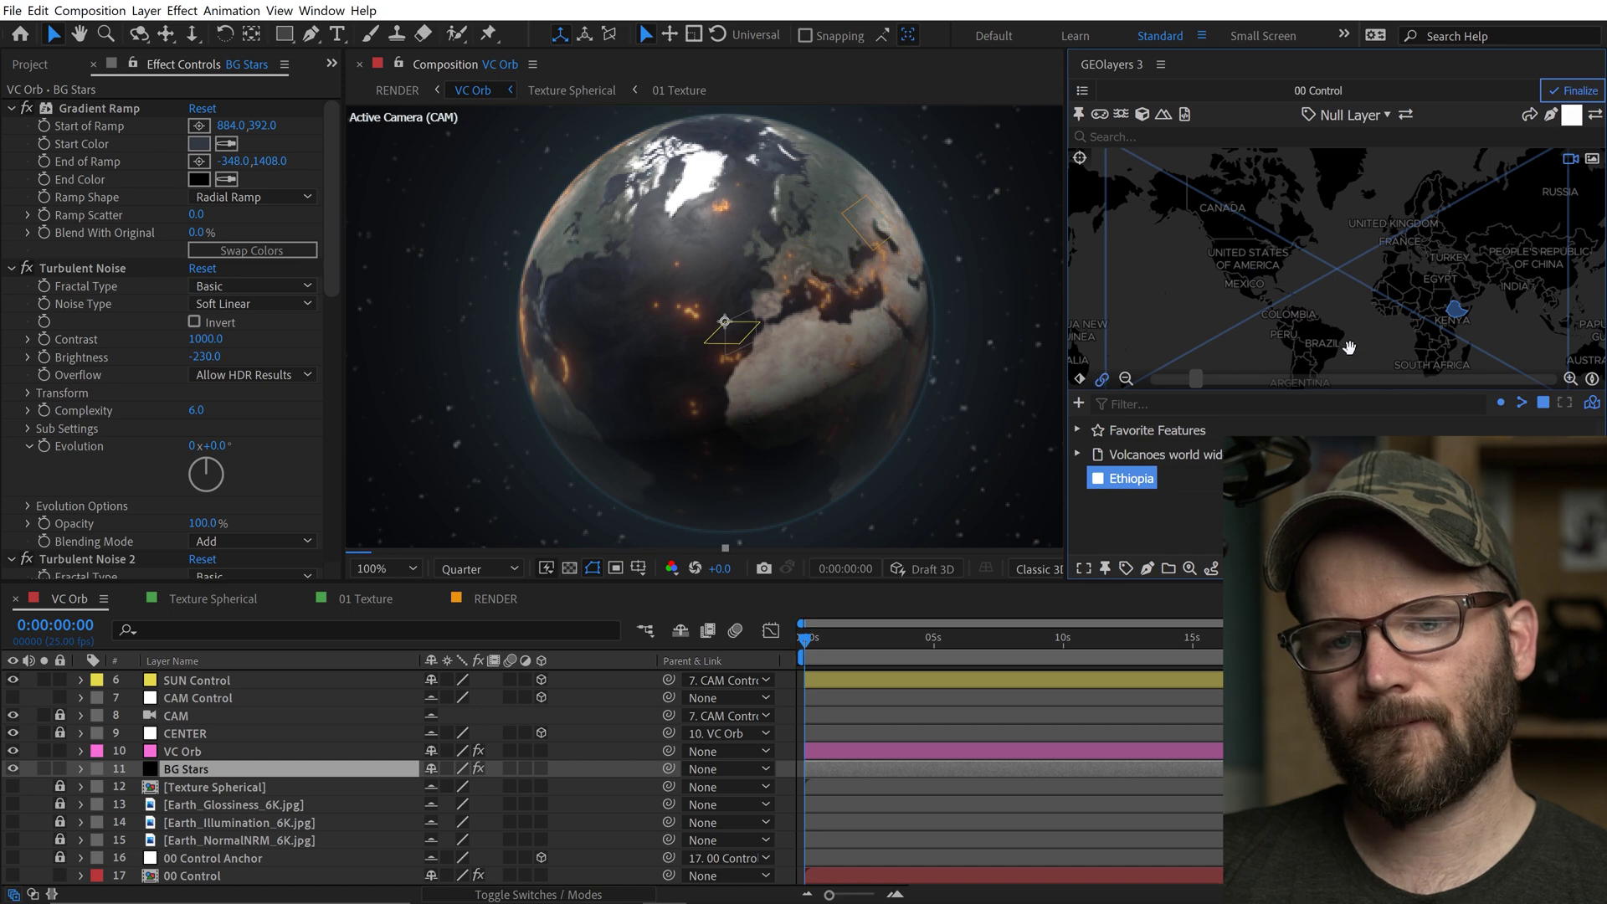
scroll(1339, 349, "down", 1)
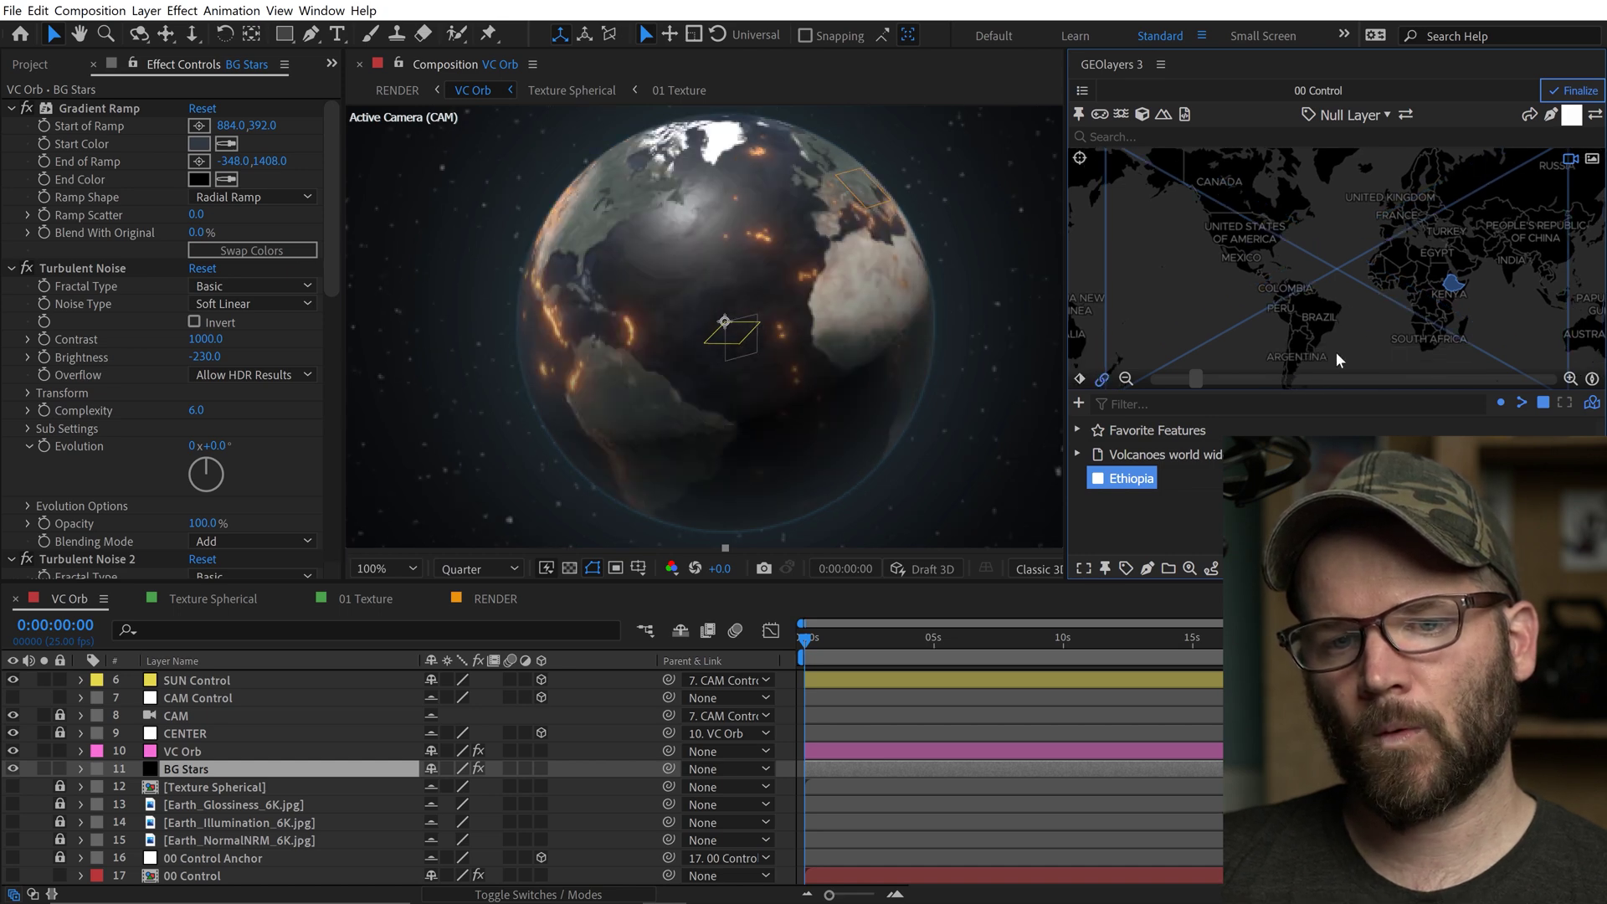
scroll(1336, 352, "down", 1)
left_click_drag(1317, 339, 1224, 335)
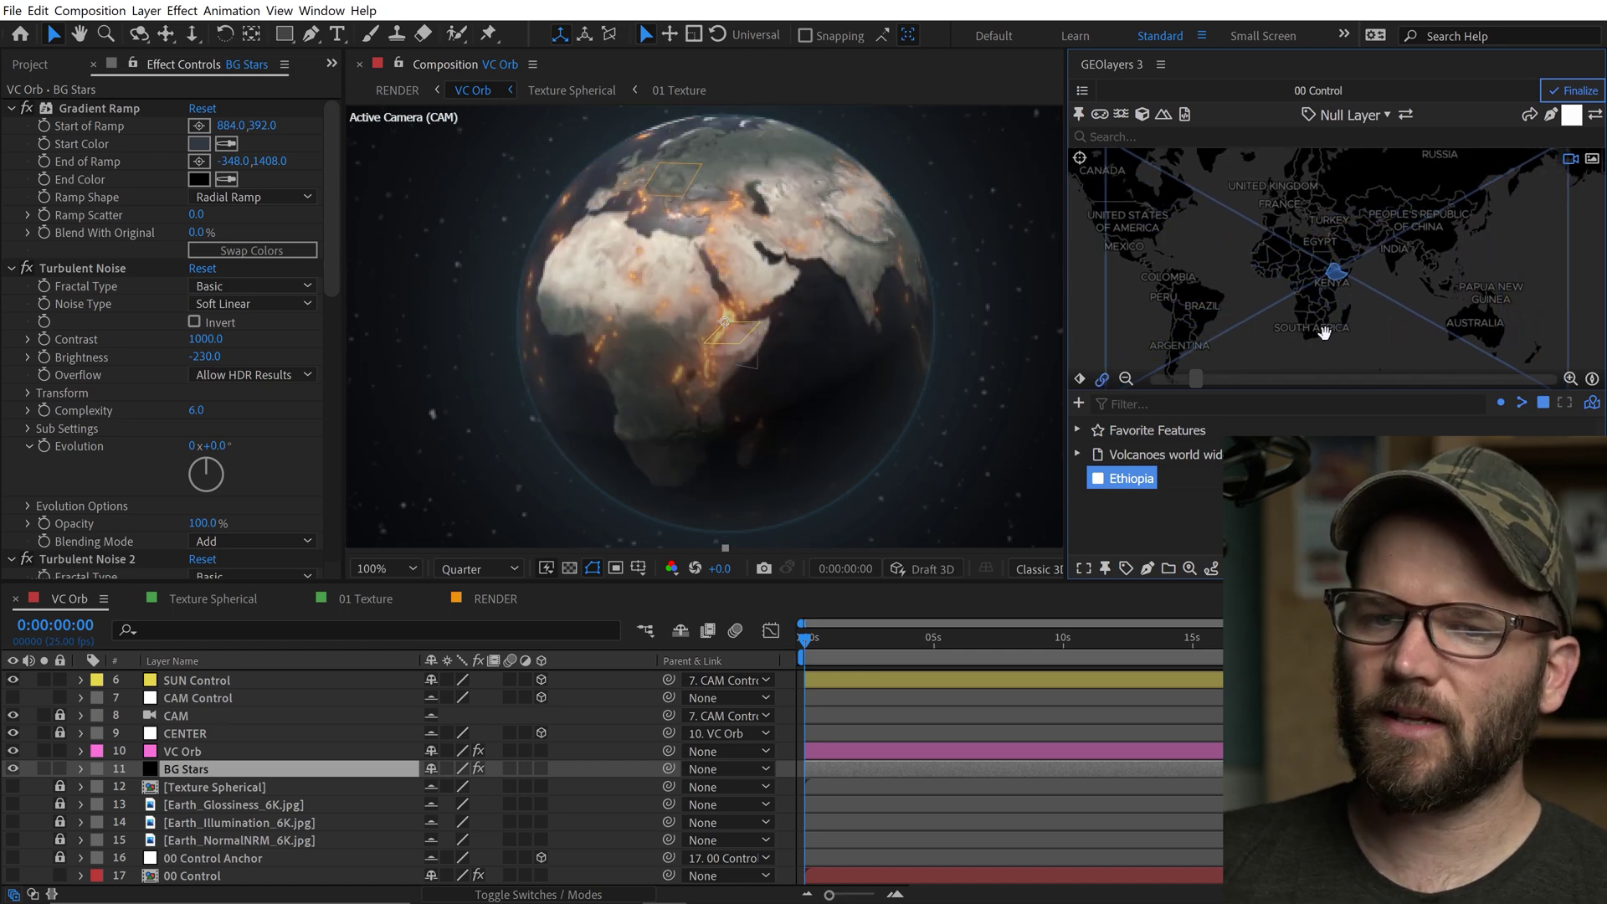
left_click_drag(1324, 332, 1310, 334)
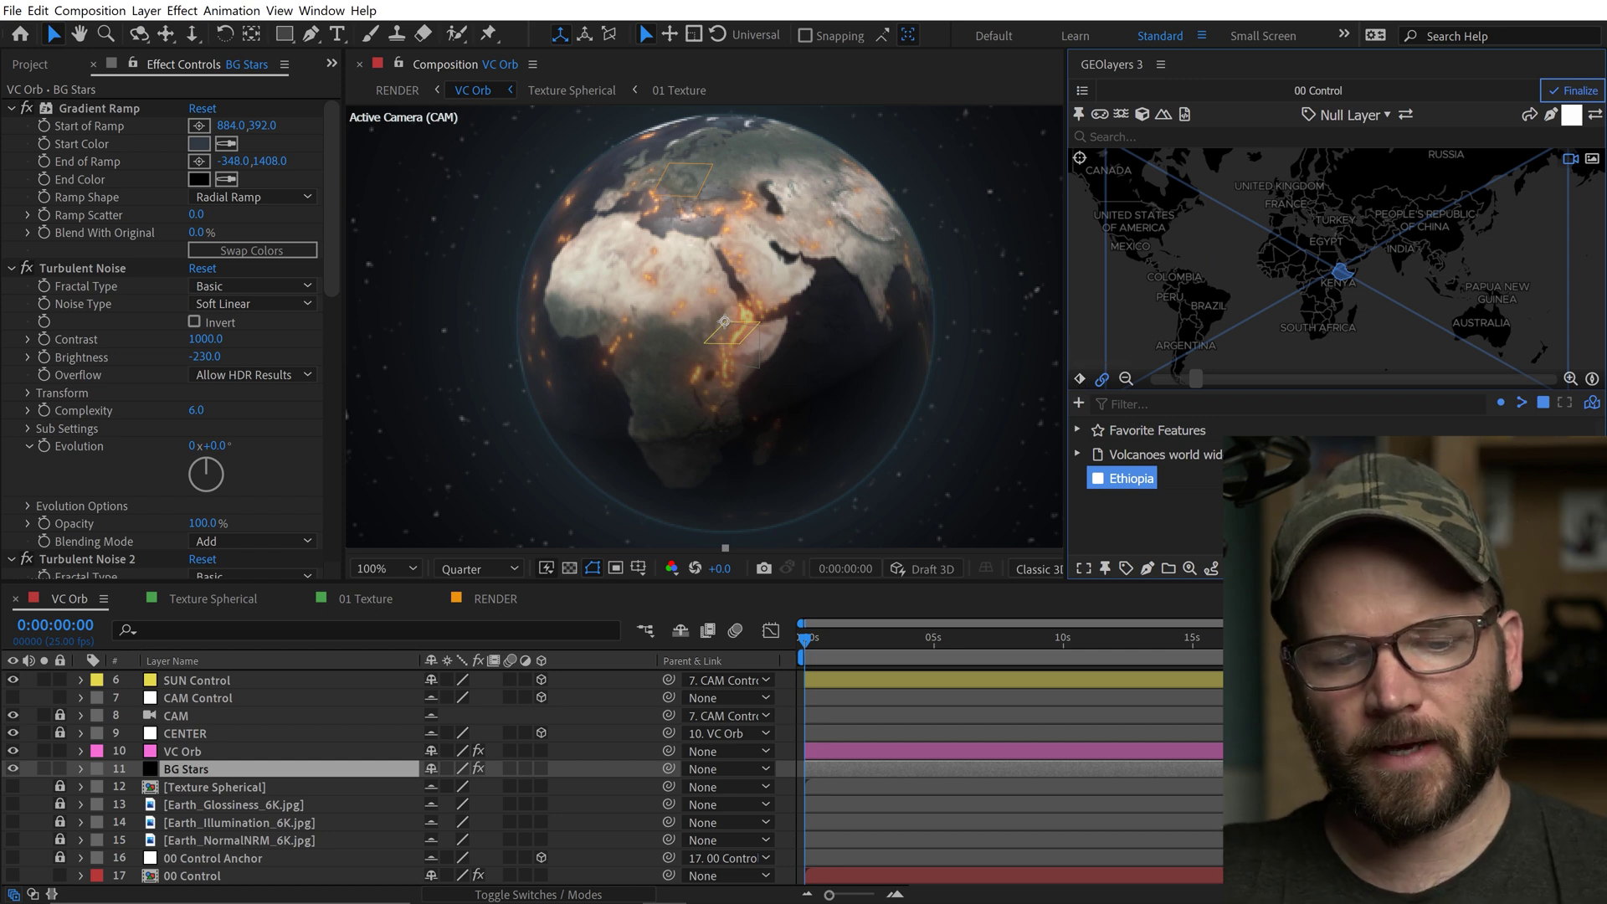
Delete the six old view keyframes on the 00 Control layer.
left_click(211, 876)
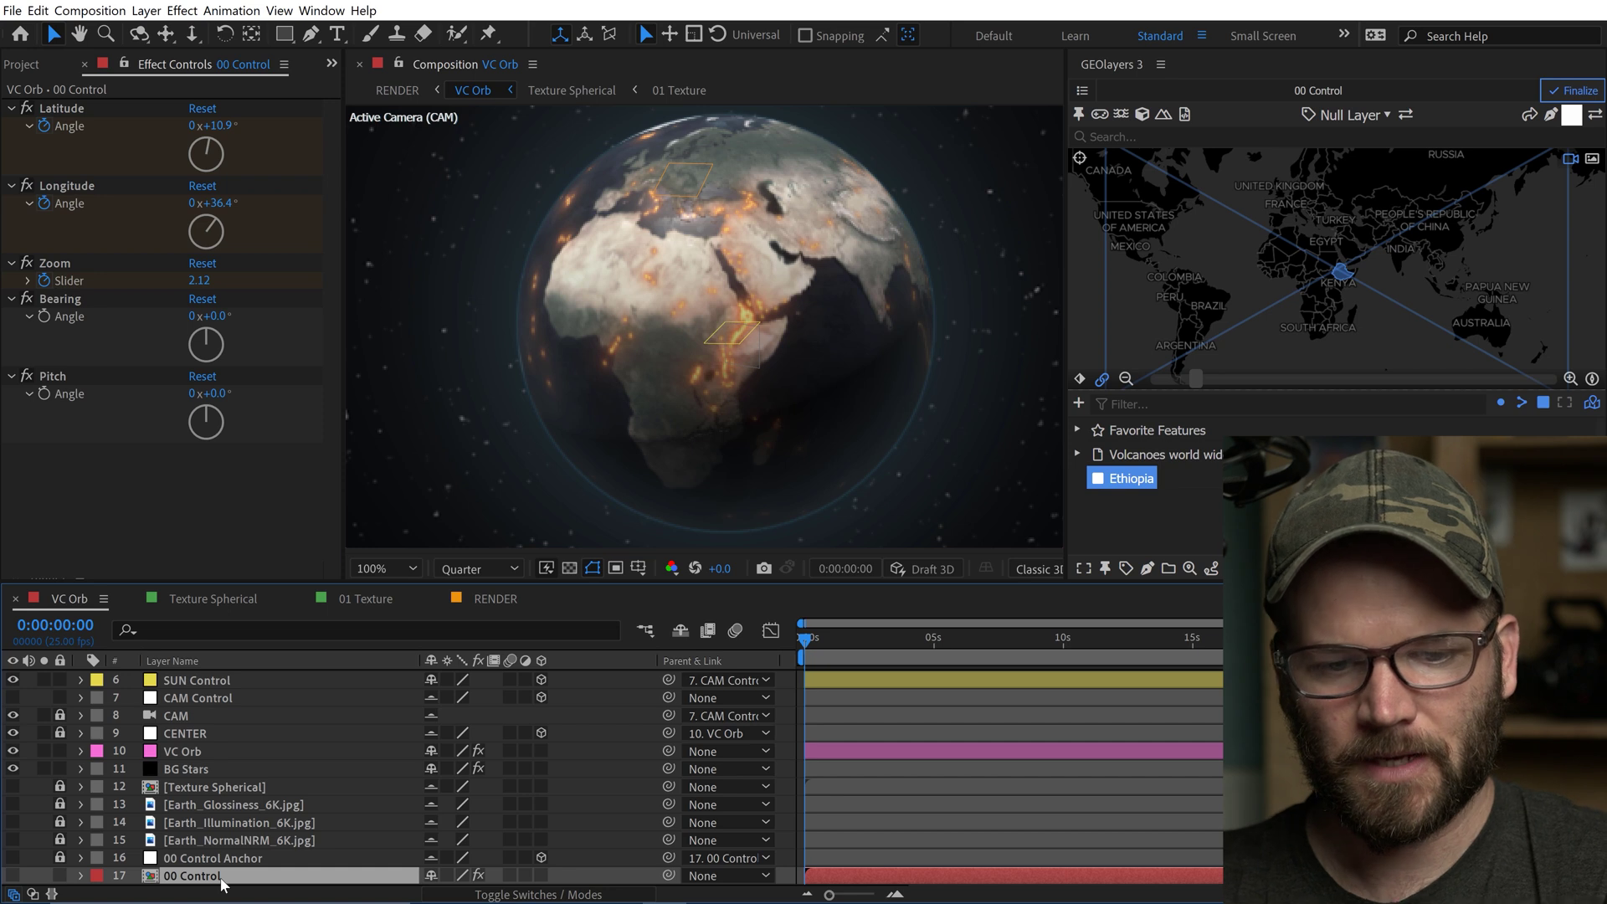
key("u")
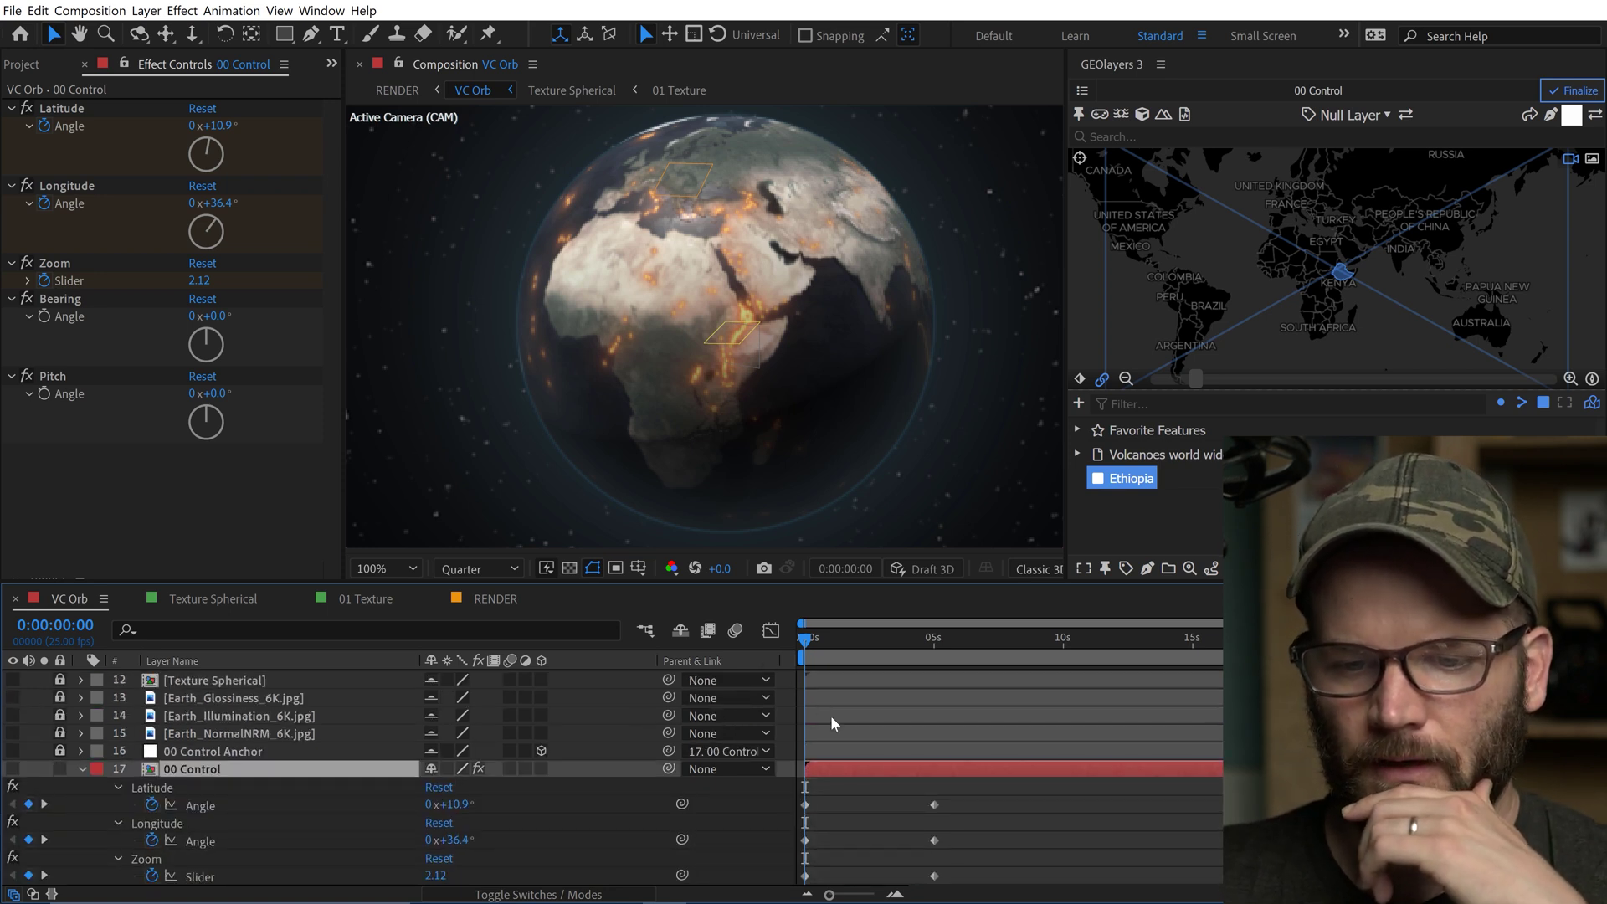
left_click_drag(961, 790, 799, 886)
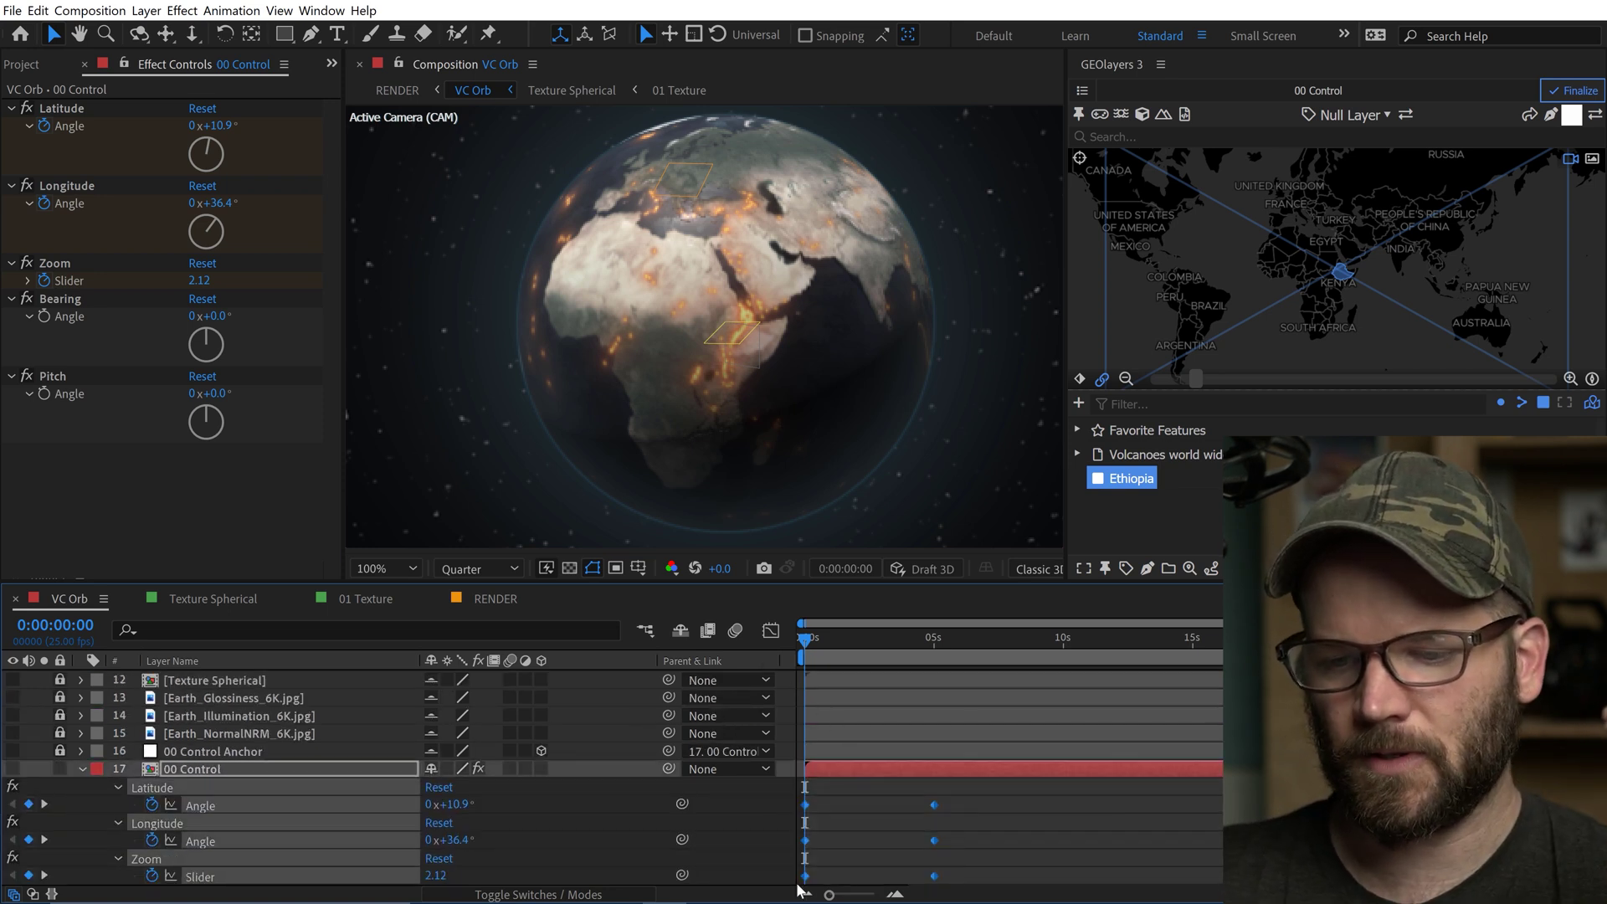
key("Delete")
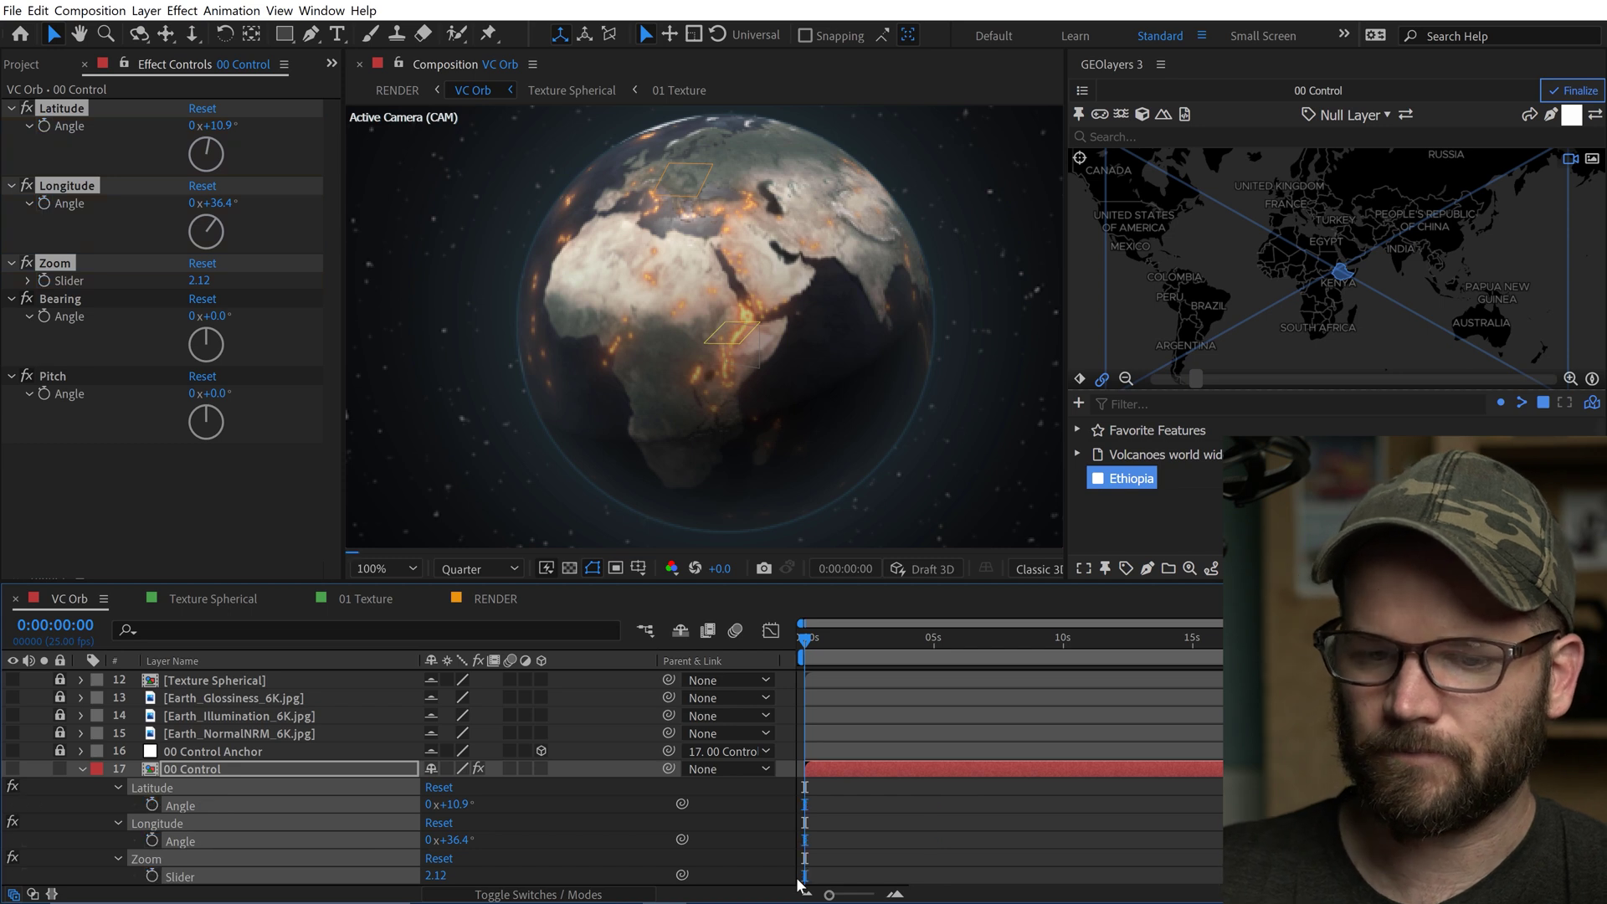
Keyframe the current GEOlayers map view at the start and move to 0:00:05:00.
left_click(1080, 379)
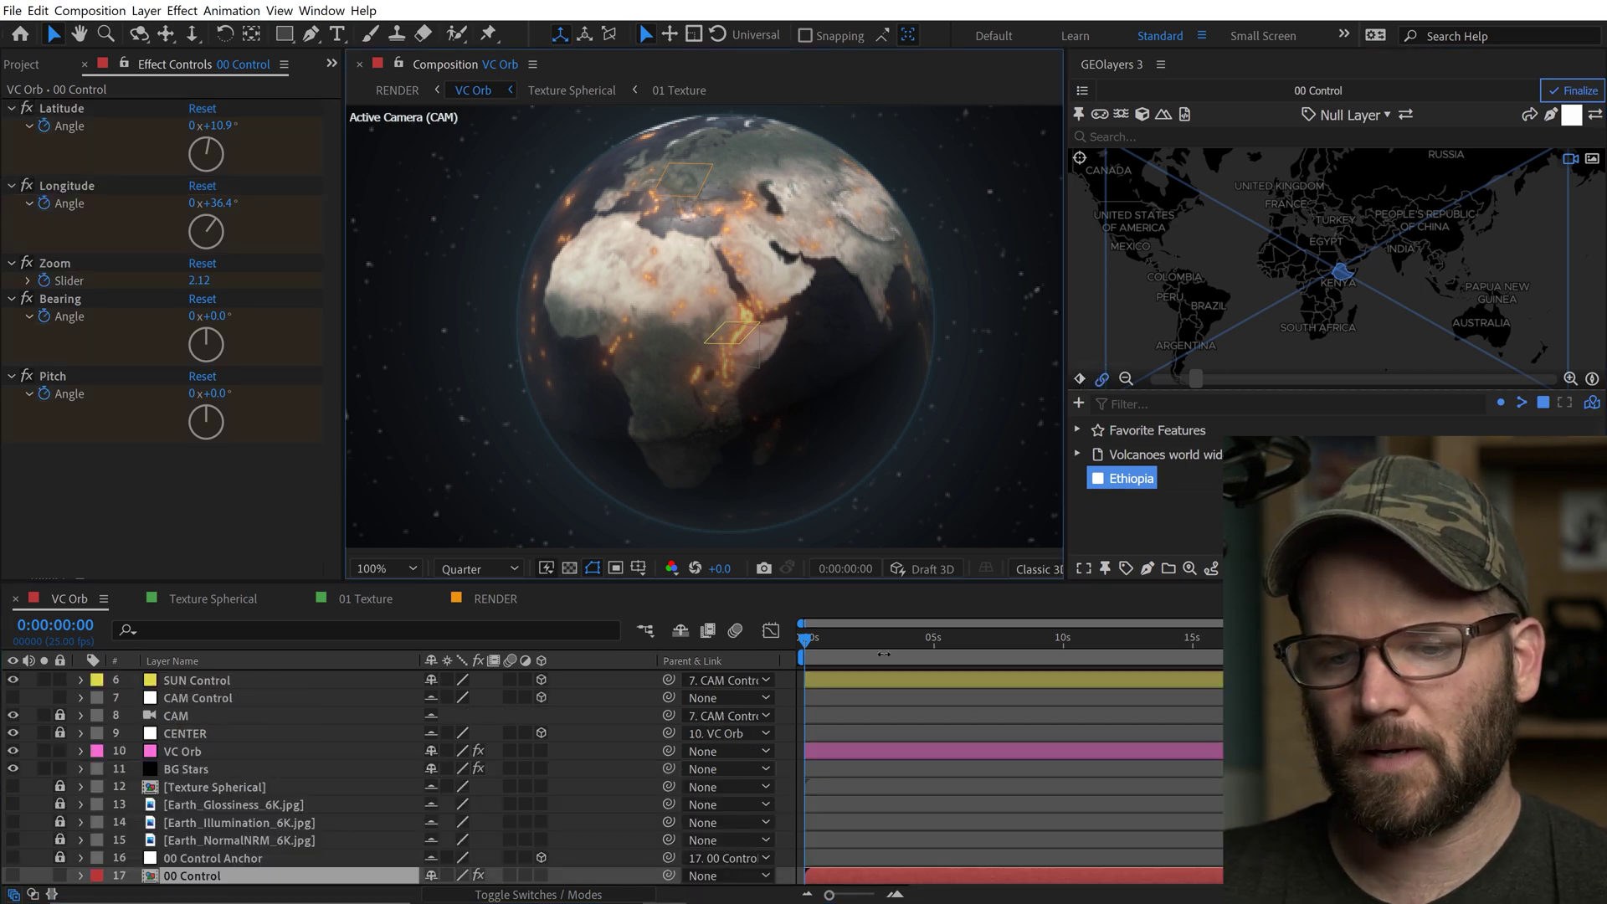
left_click(839, 637)
left_click(934, 640)
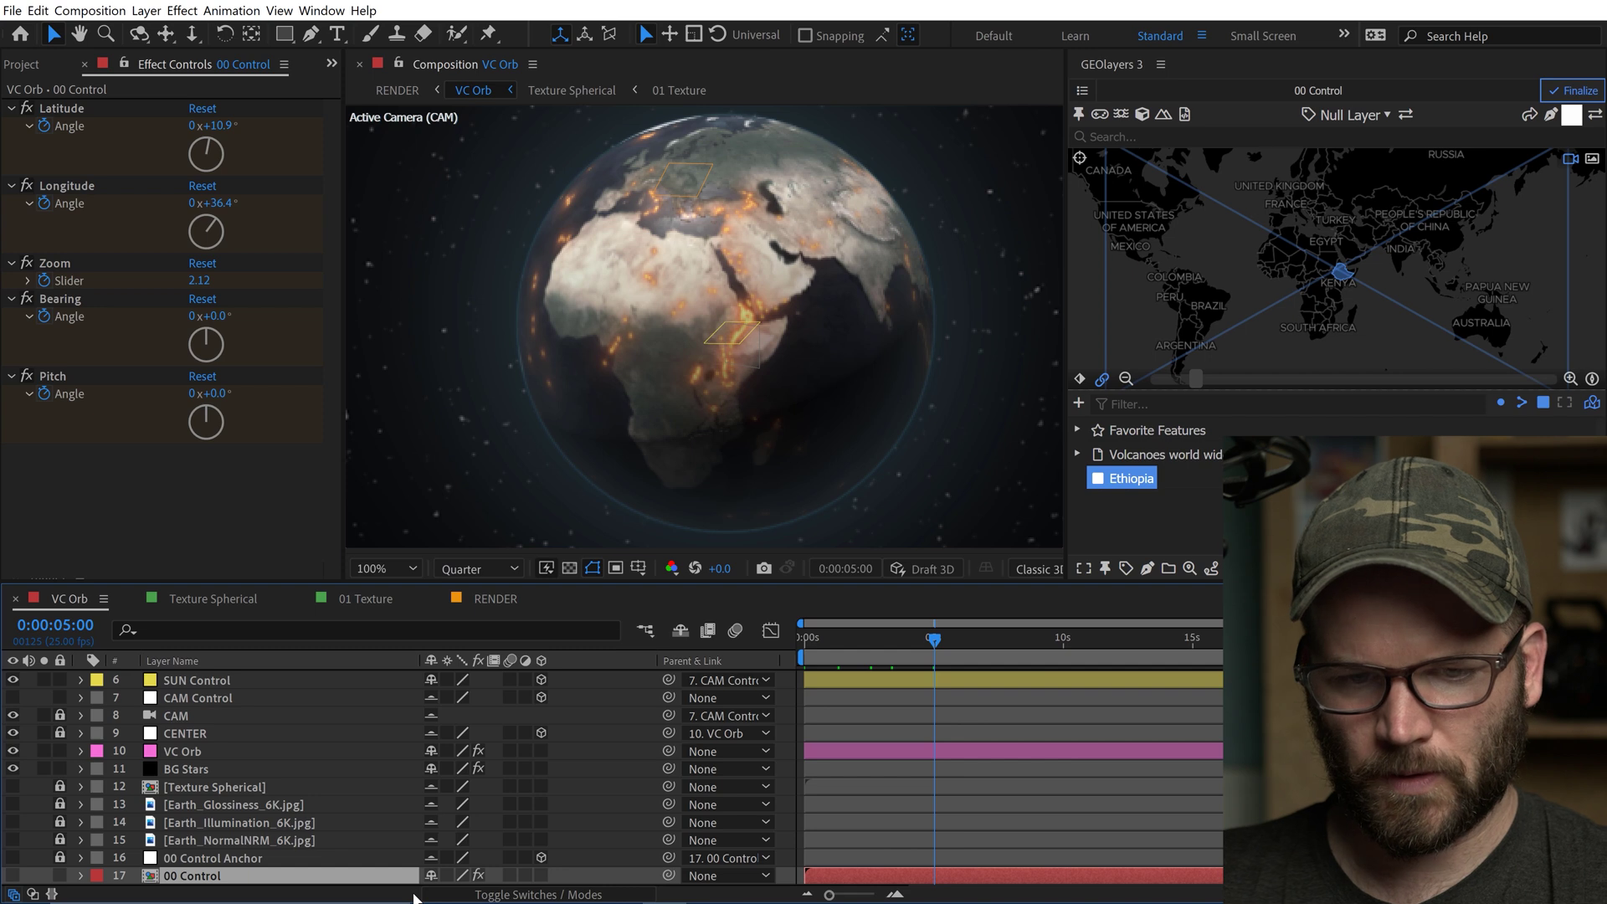
key("u")
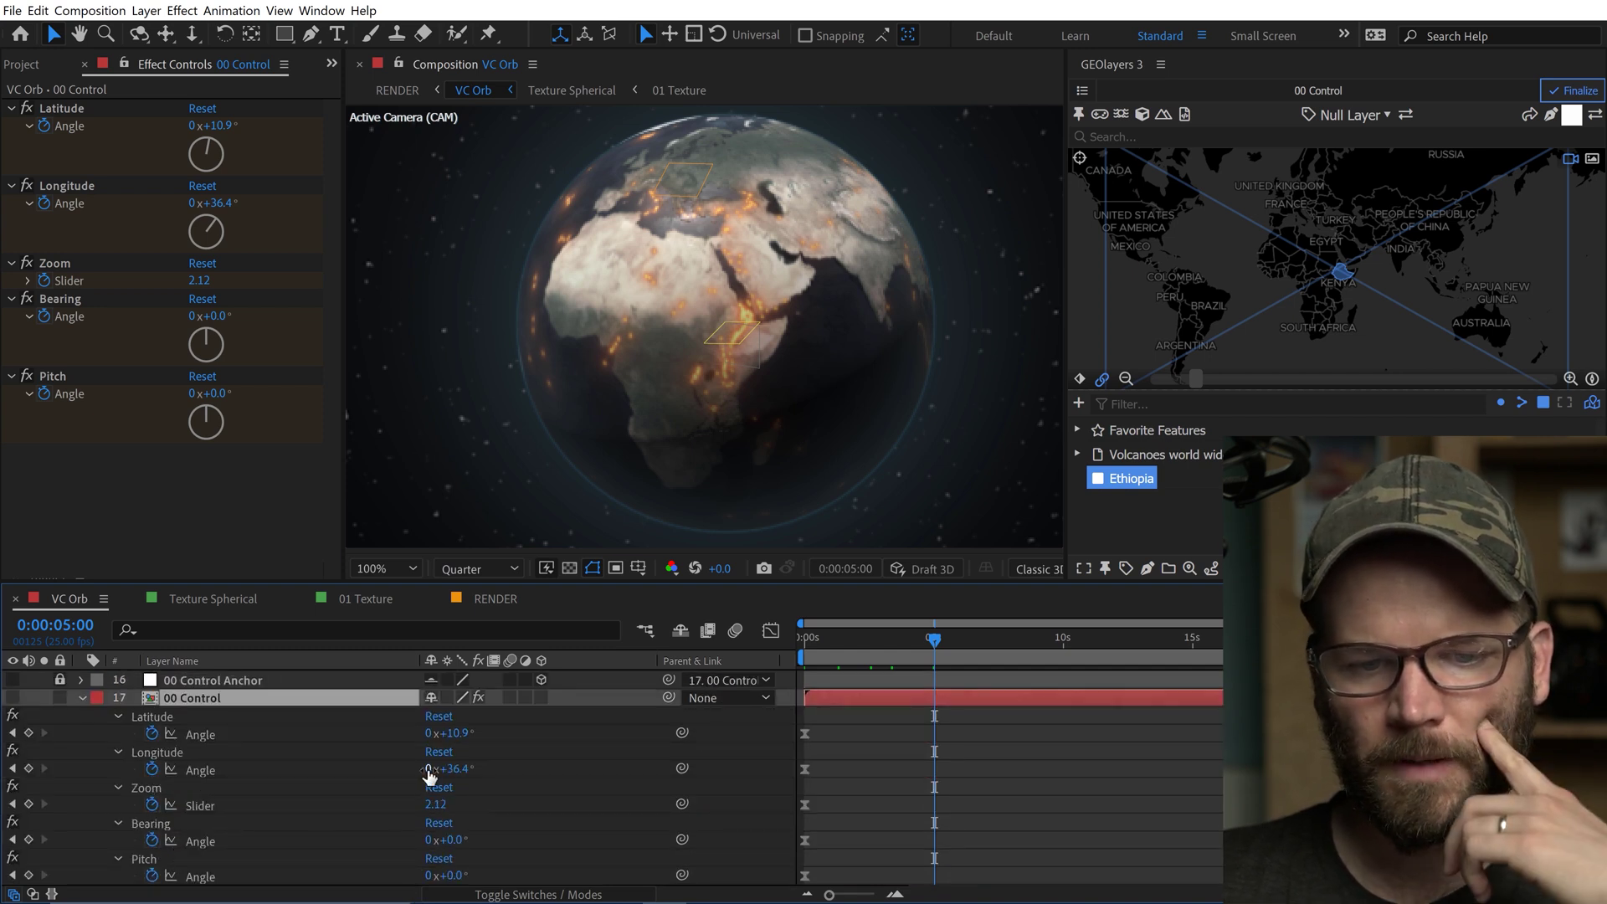
left_click(871, 781)
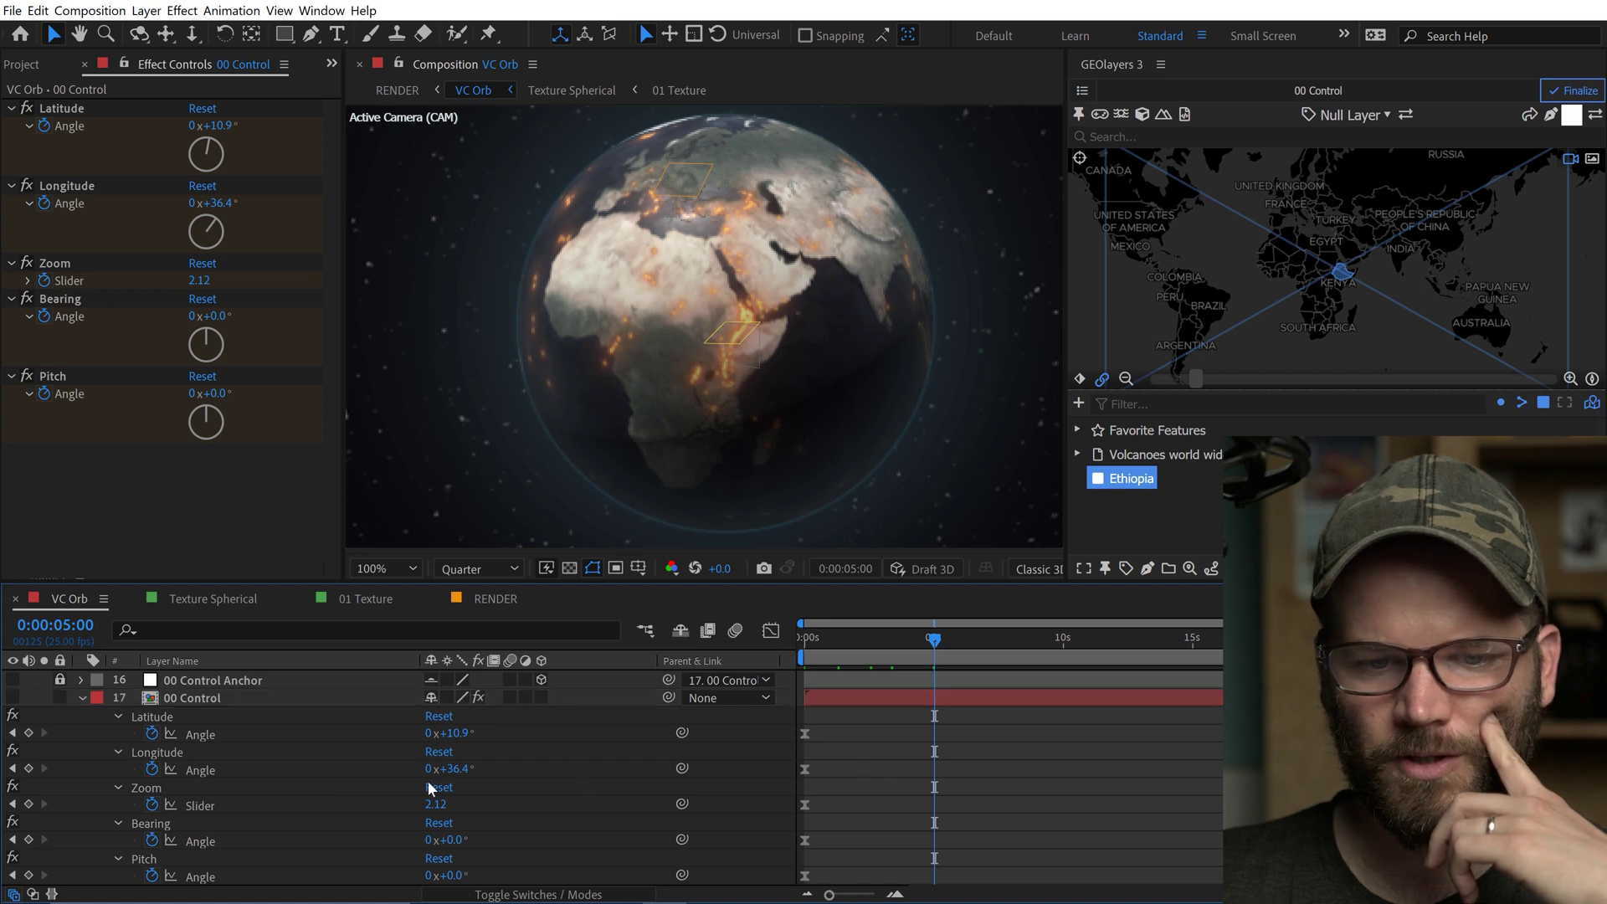
Set the 5-second Longitude keyframe to 1 revolution and preview the spin.
left_click(431, 768)
type("1")
key("Return")
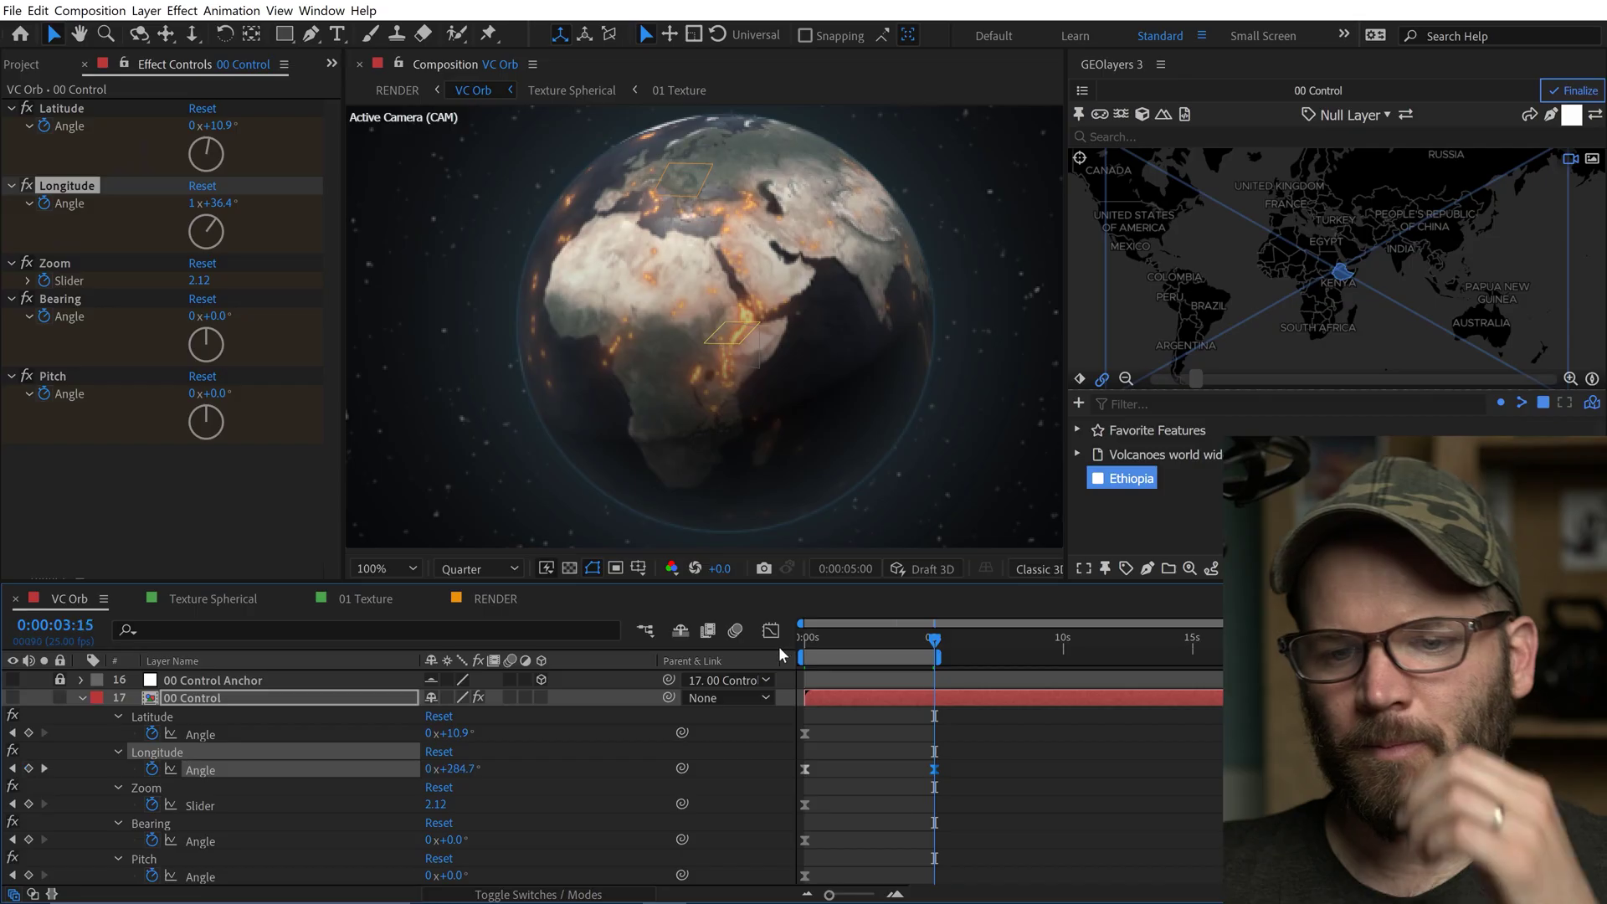
key("equal")
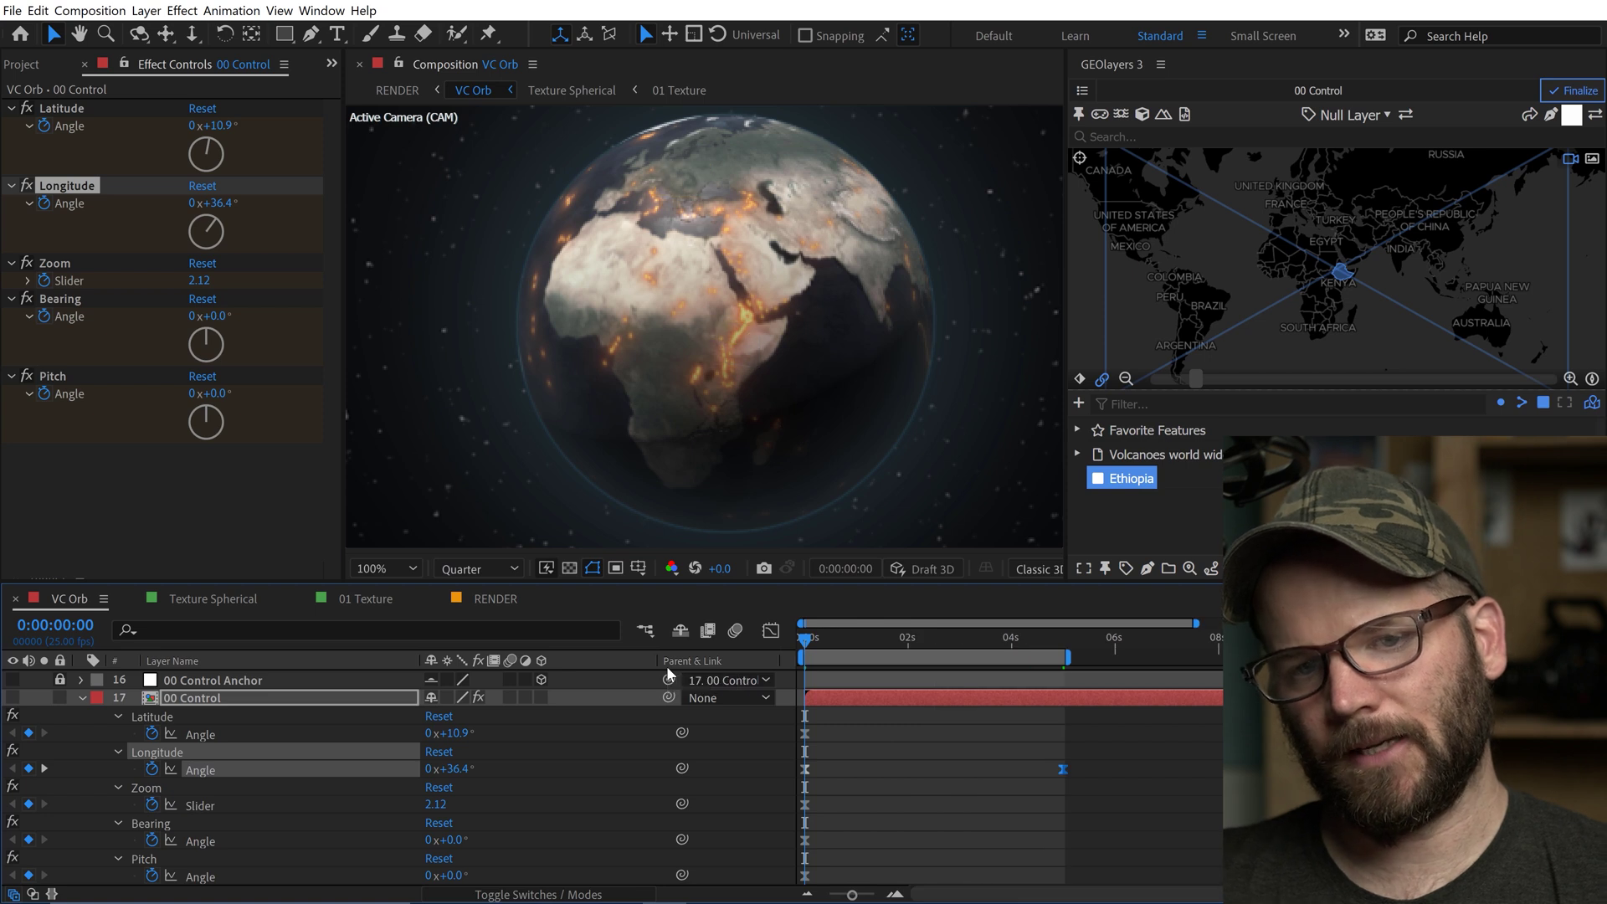
left_click(841, 637)
key("space")
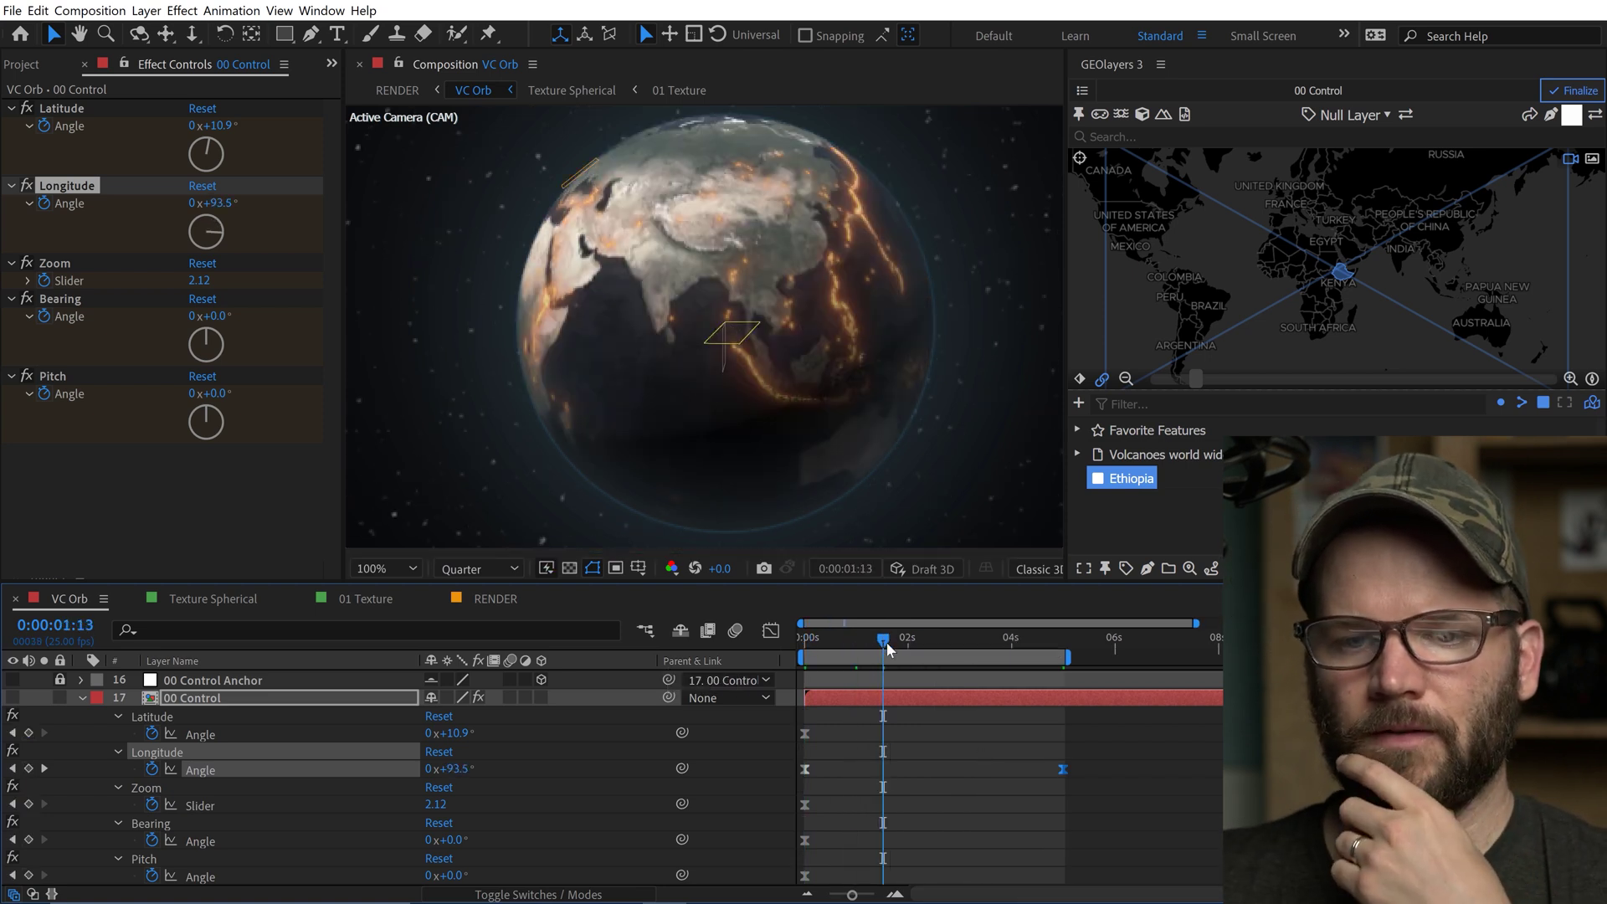
left_click_drag(915, 636, 1062, 636)
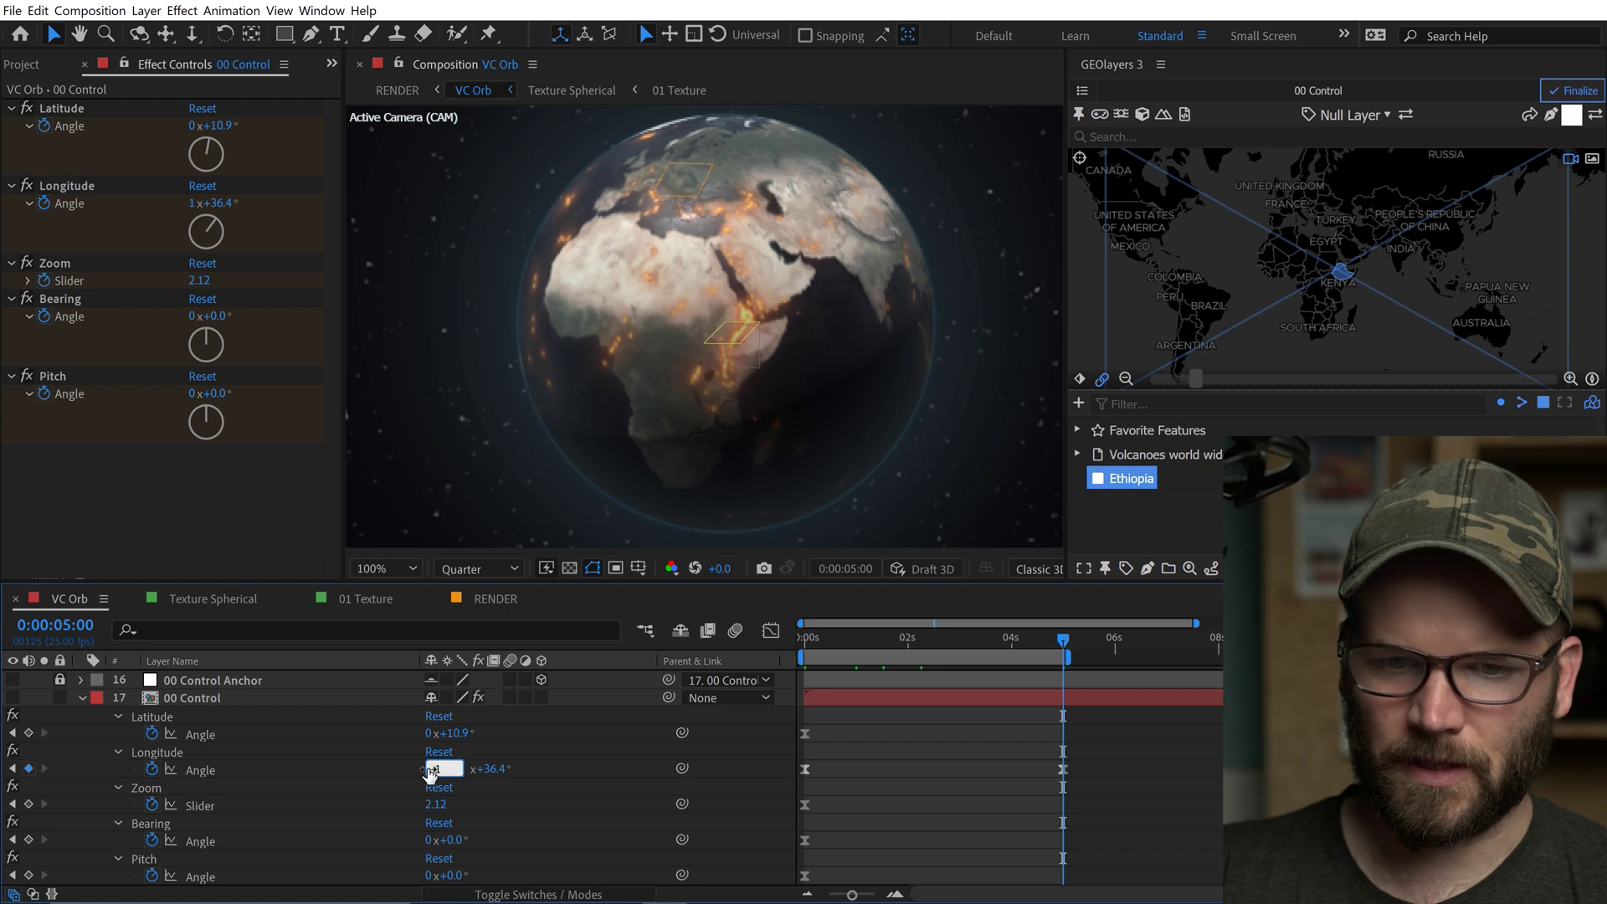
Change the Longitude revolutions to -1 to reverse the spin, then return to the start.
type("-1")
key("Return")
left_click(1108, 758)
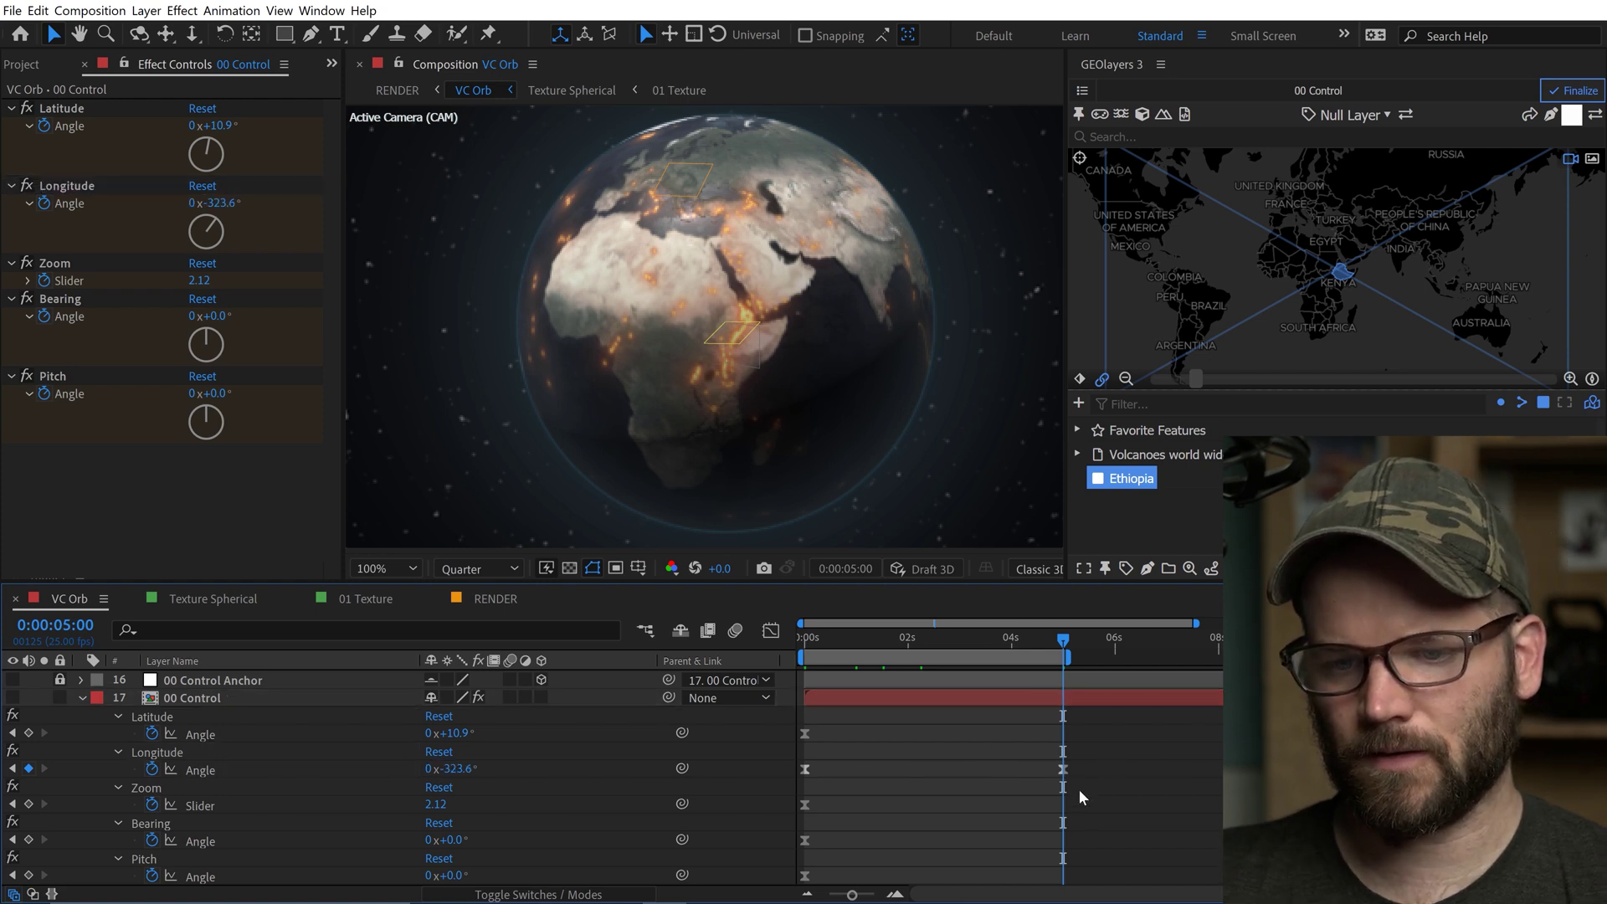
key("Home")
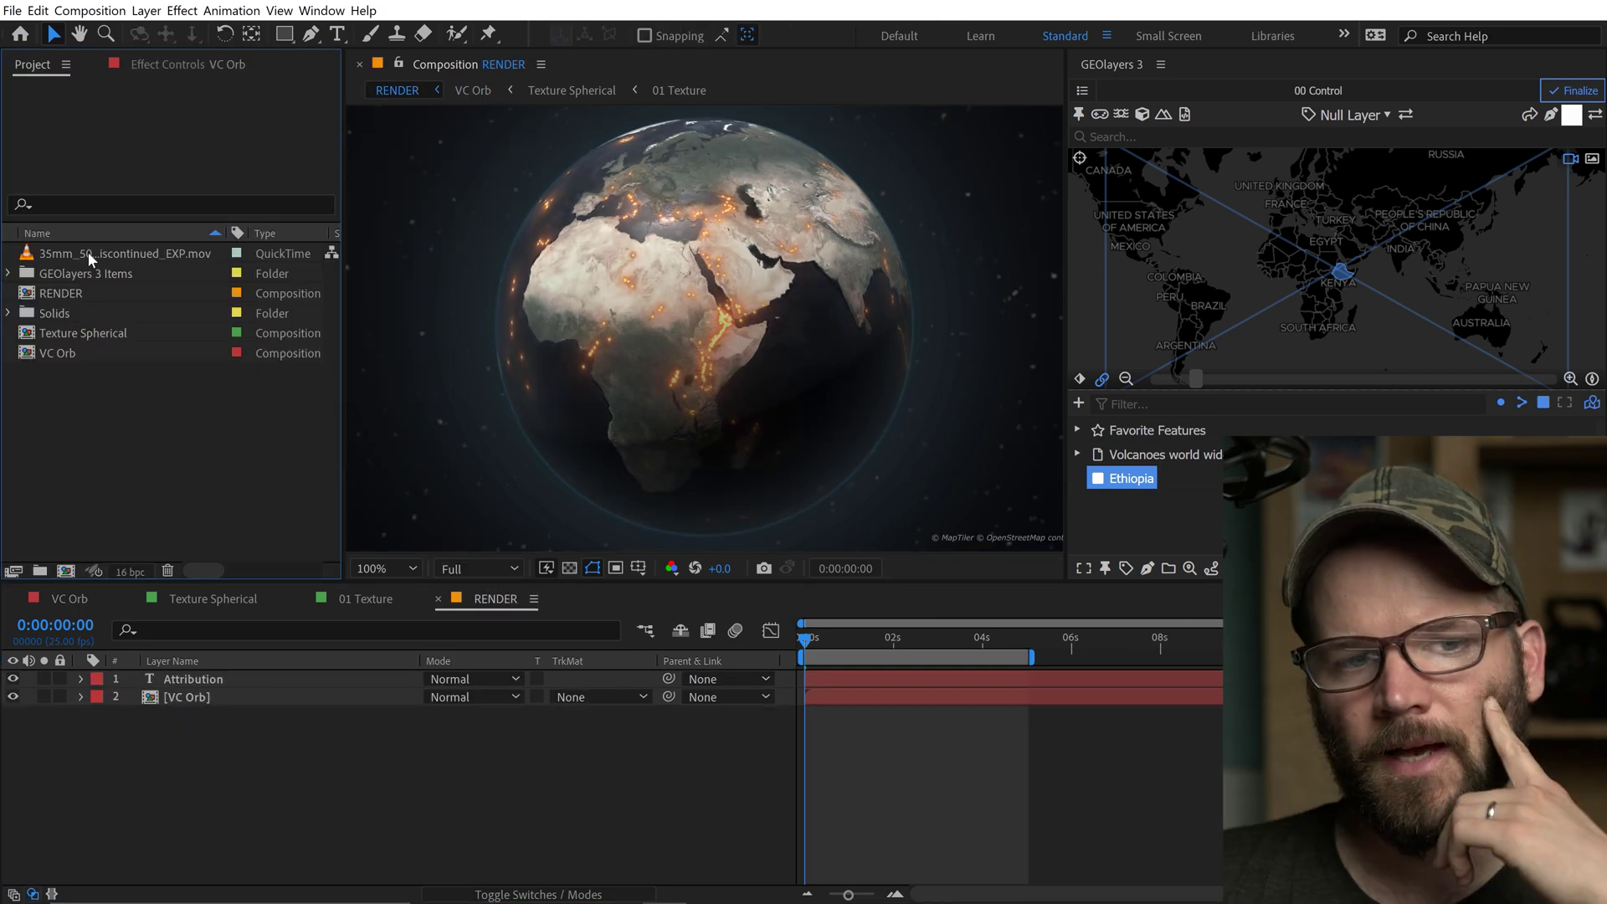
Add the 35mm_500T_Discontinued_EXP.mov grain clip to RENDER in Overlay mode.
left_click_drag(90, 260, 157, 691)
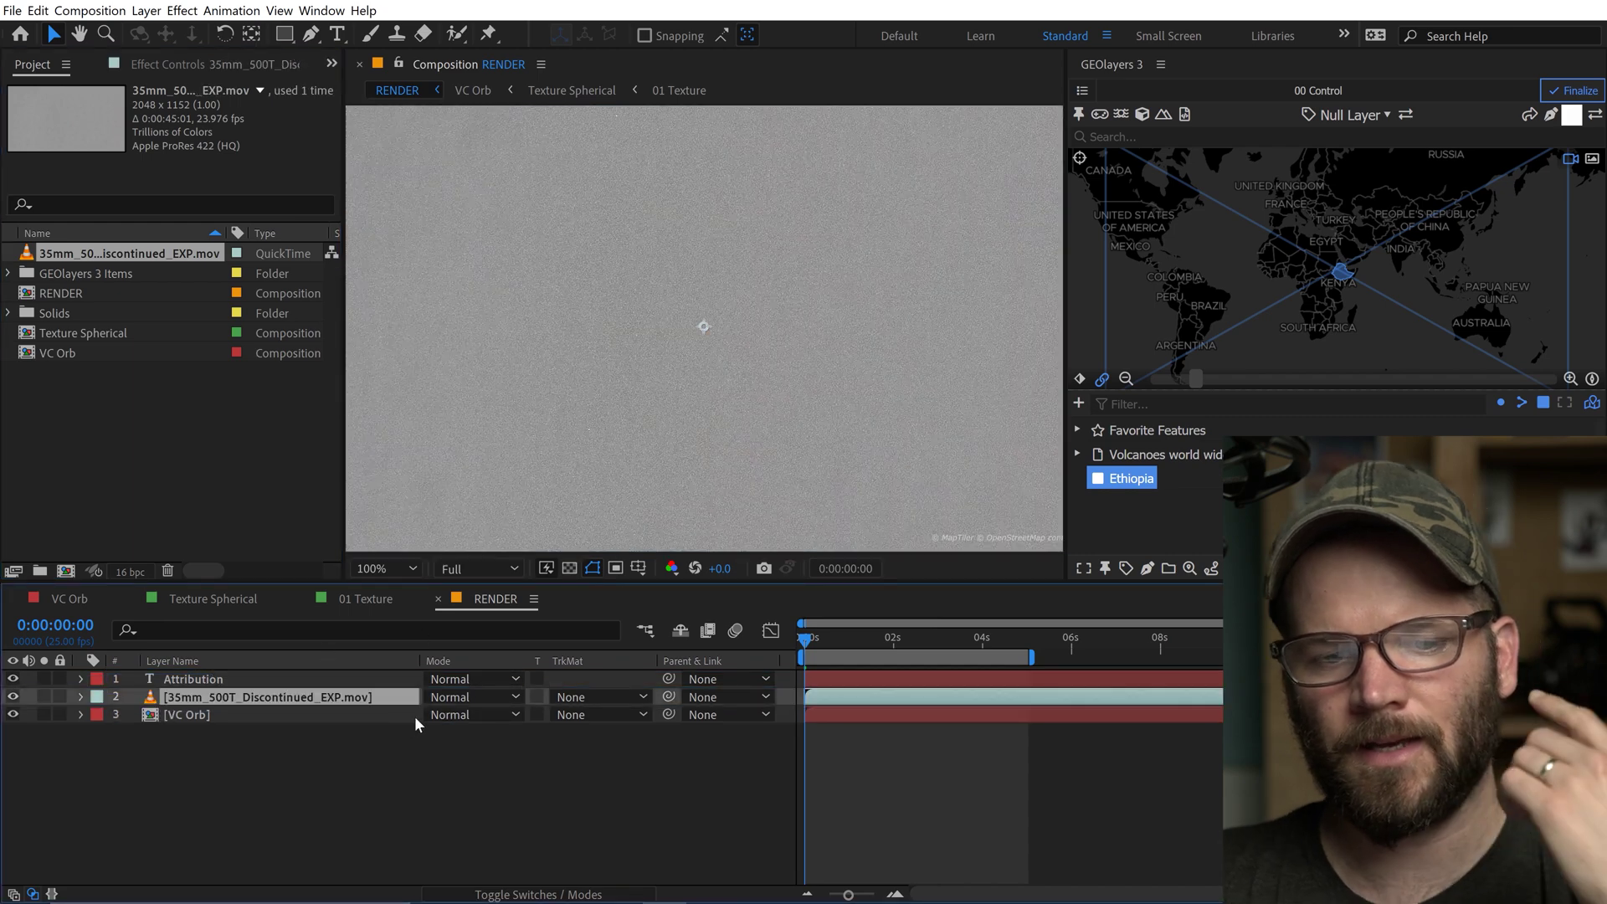
left_click(456, 698)
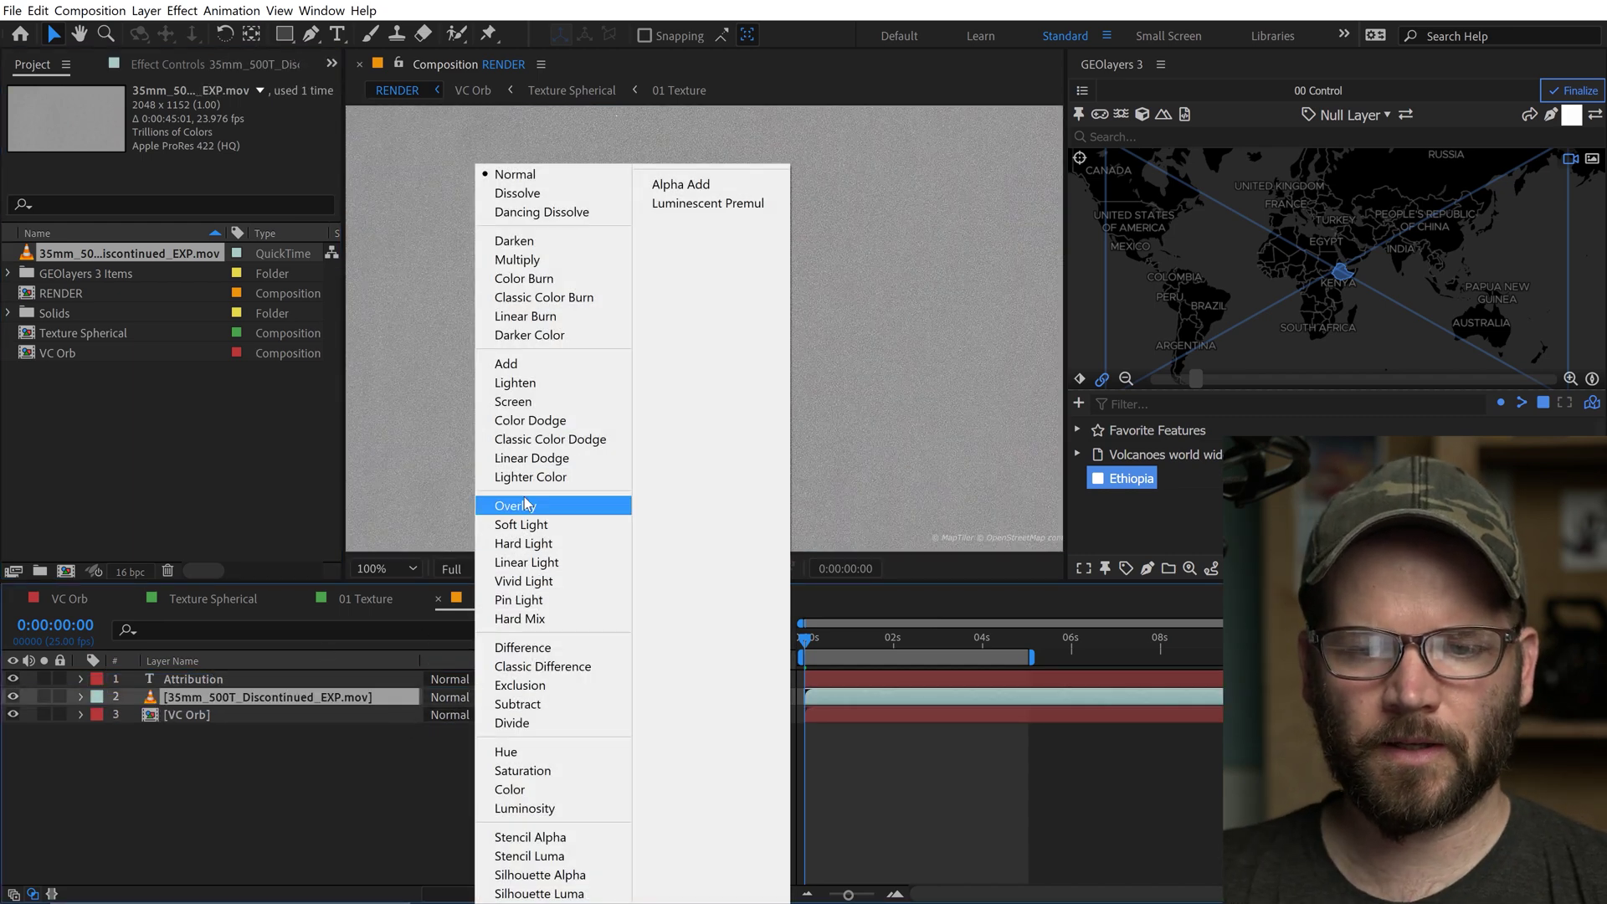
left_click(524, 504)
key("t")
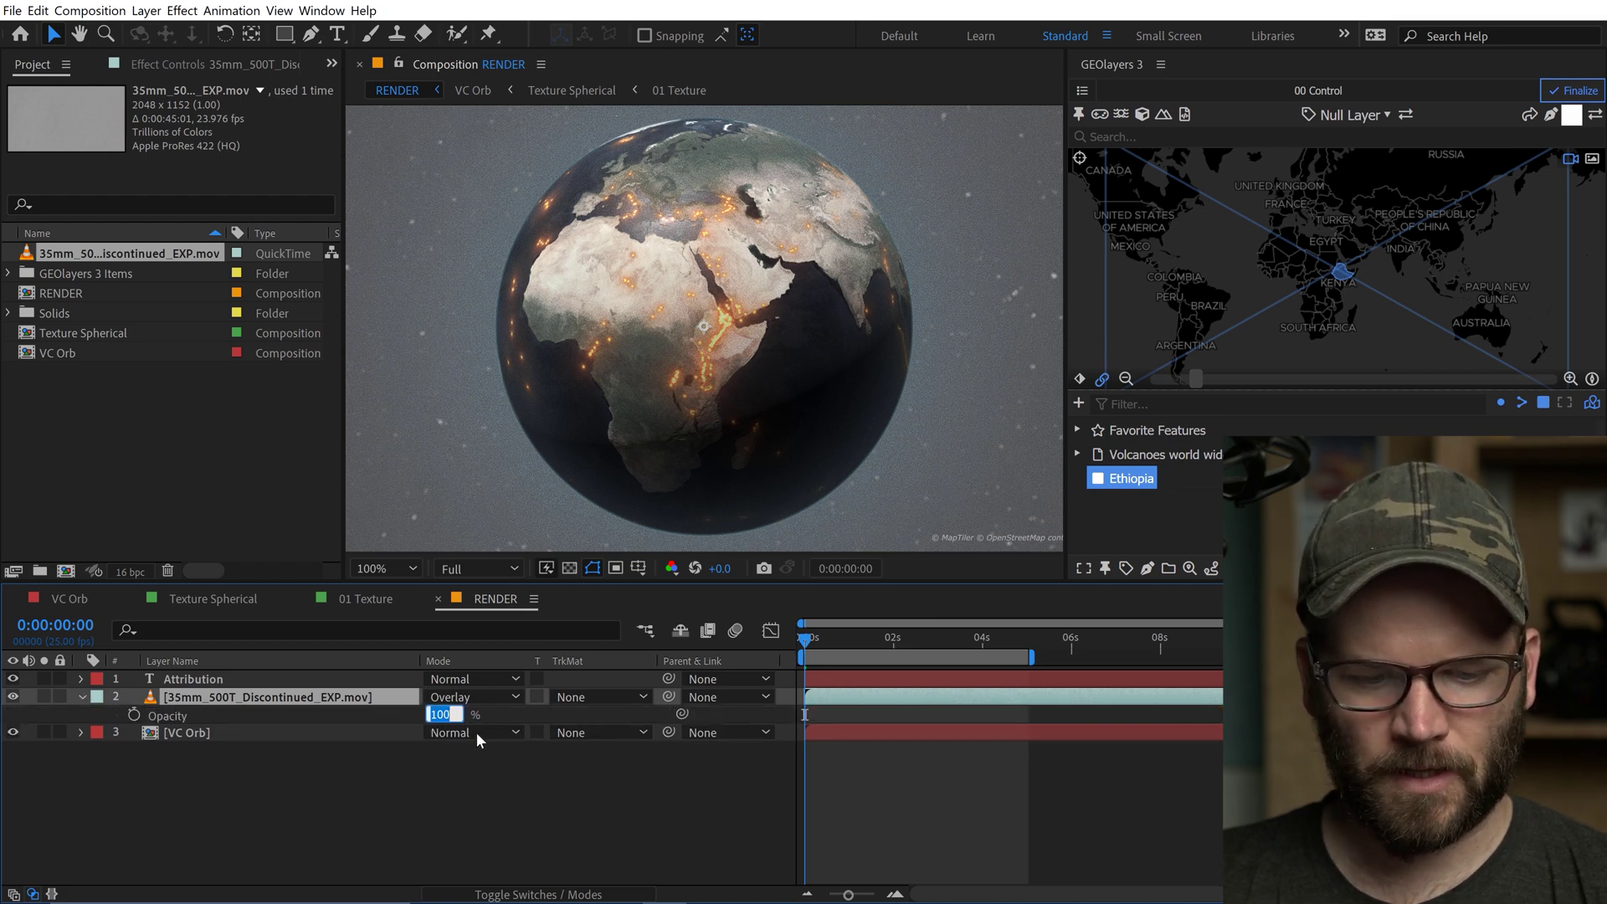
key("Return")
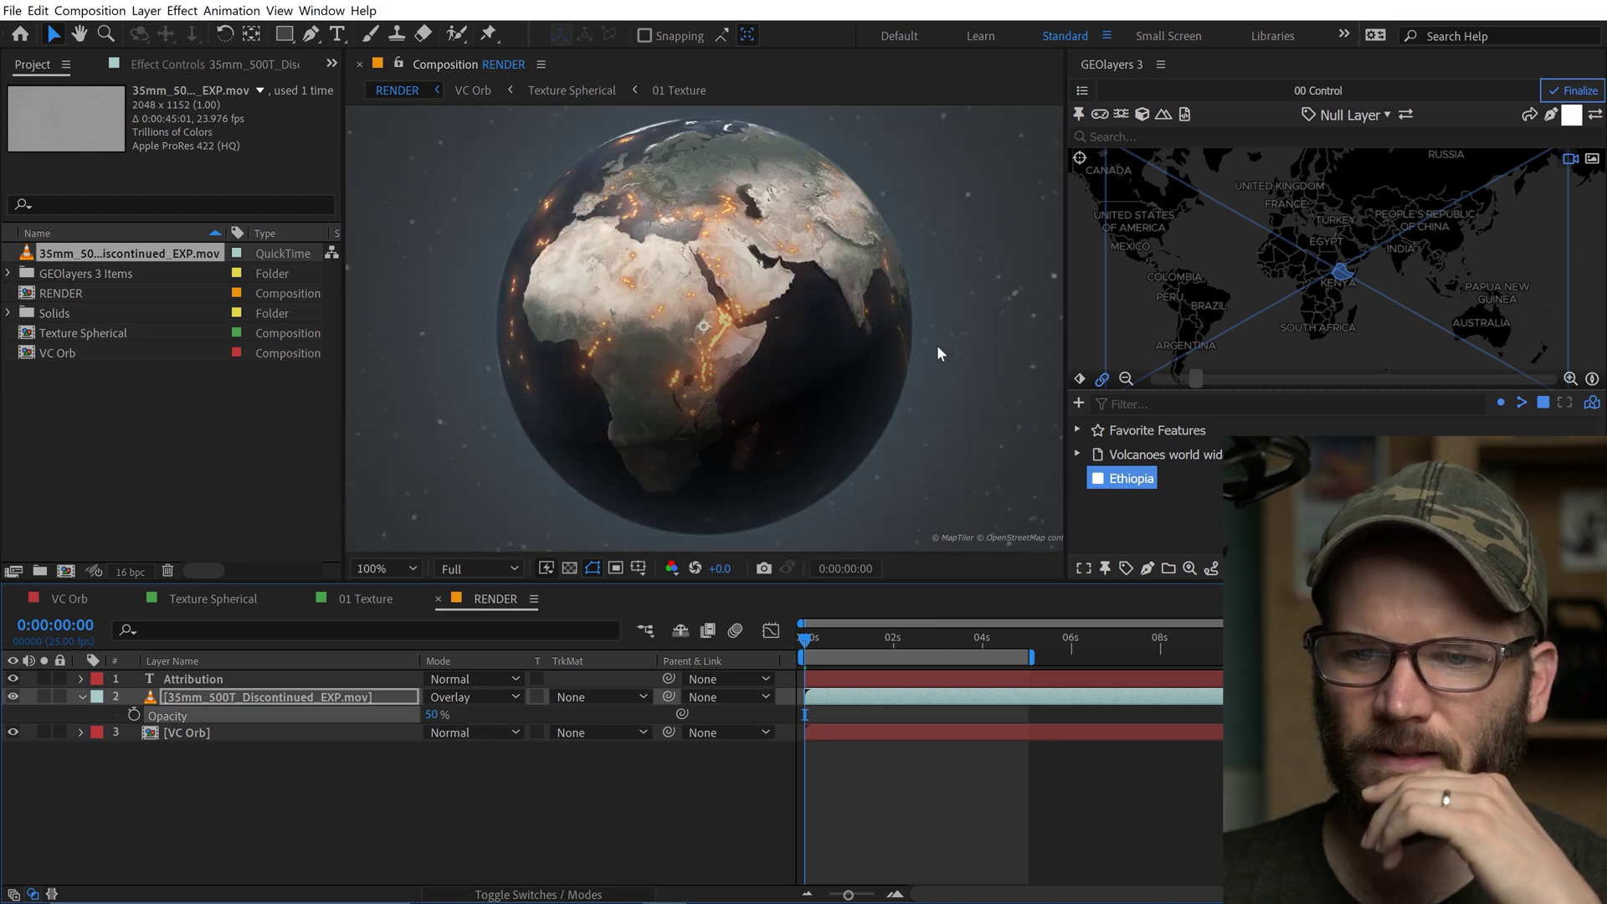
Lower the grain layer's opacity to 35% and recentre the globe in the viewer.
scroll(936, 345, "down", 2)
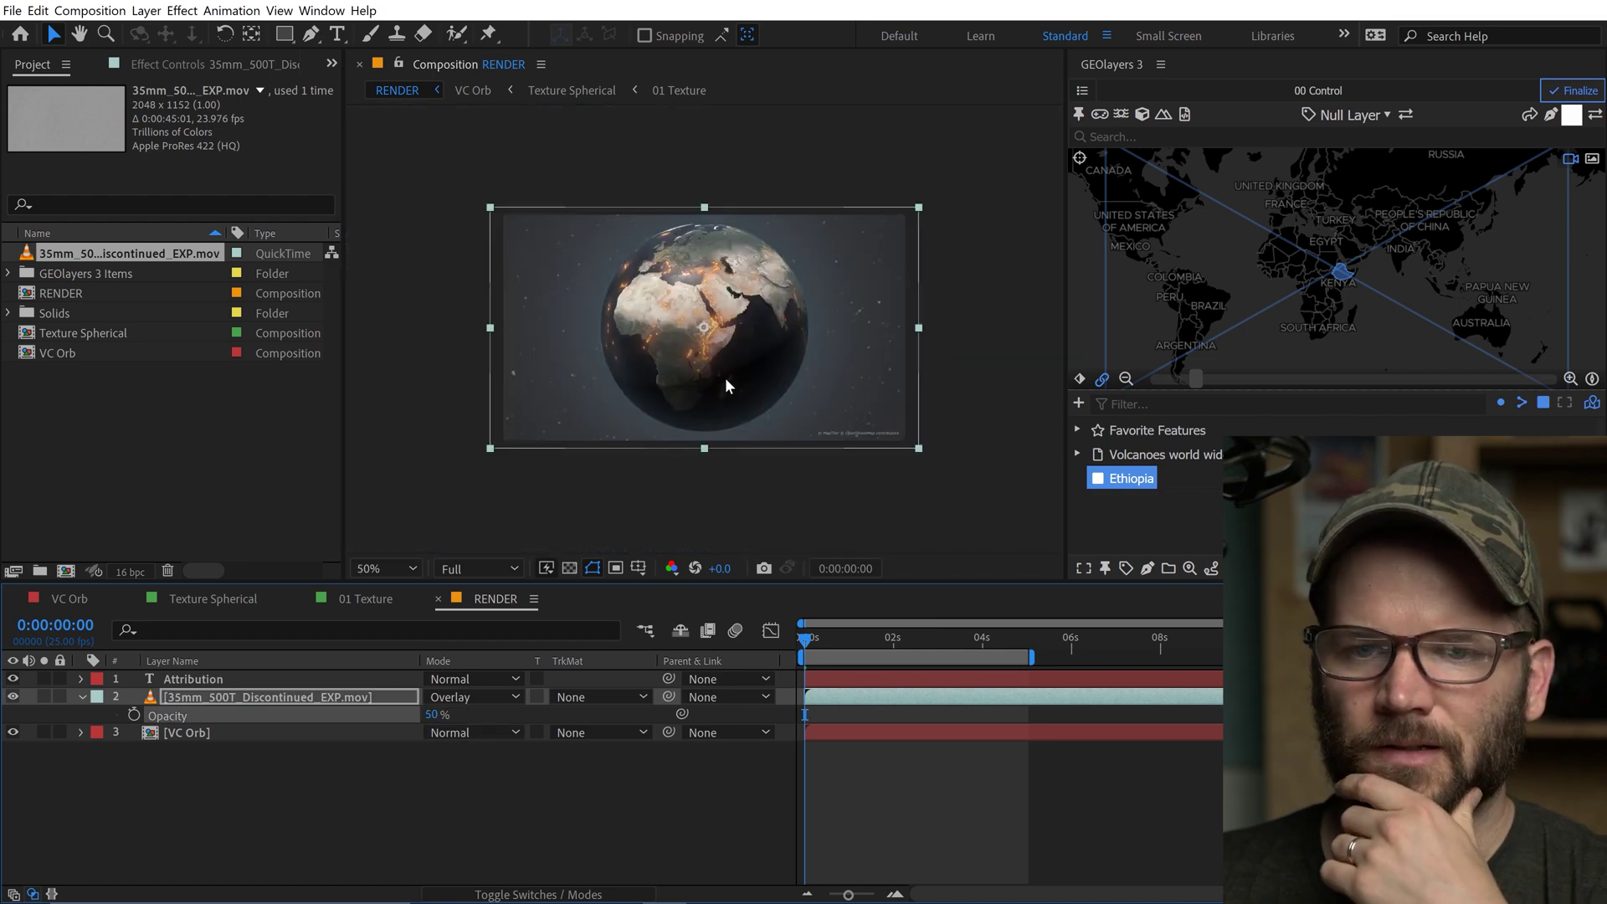
scroll(827, 339, "up", 2)
key("h")
left_click_drag(926, 293, 1094, 280)
key("v")
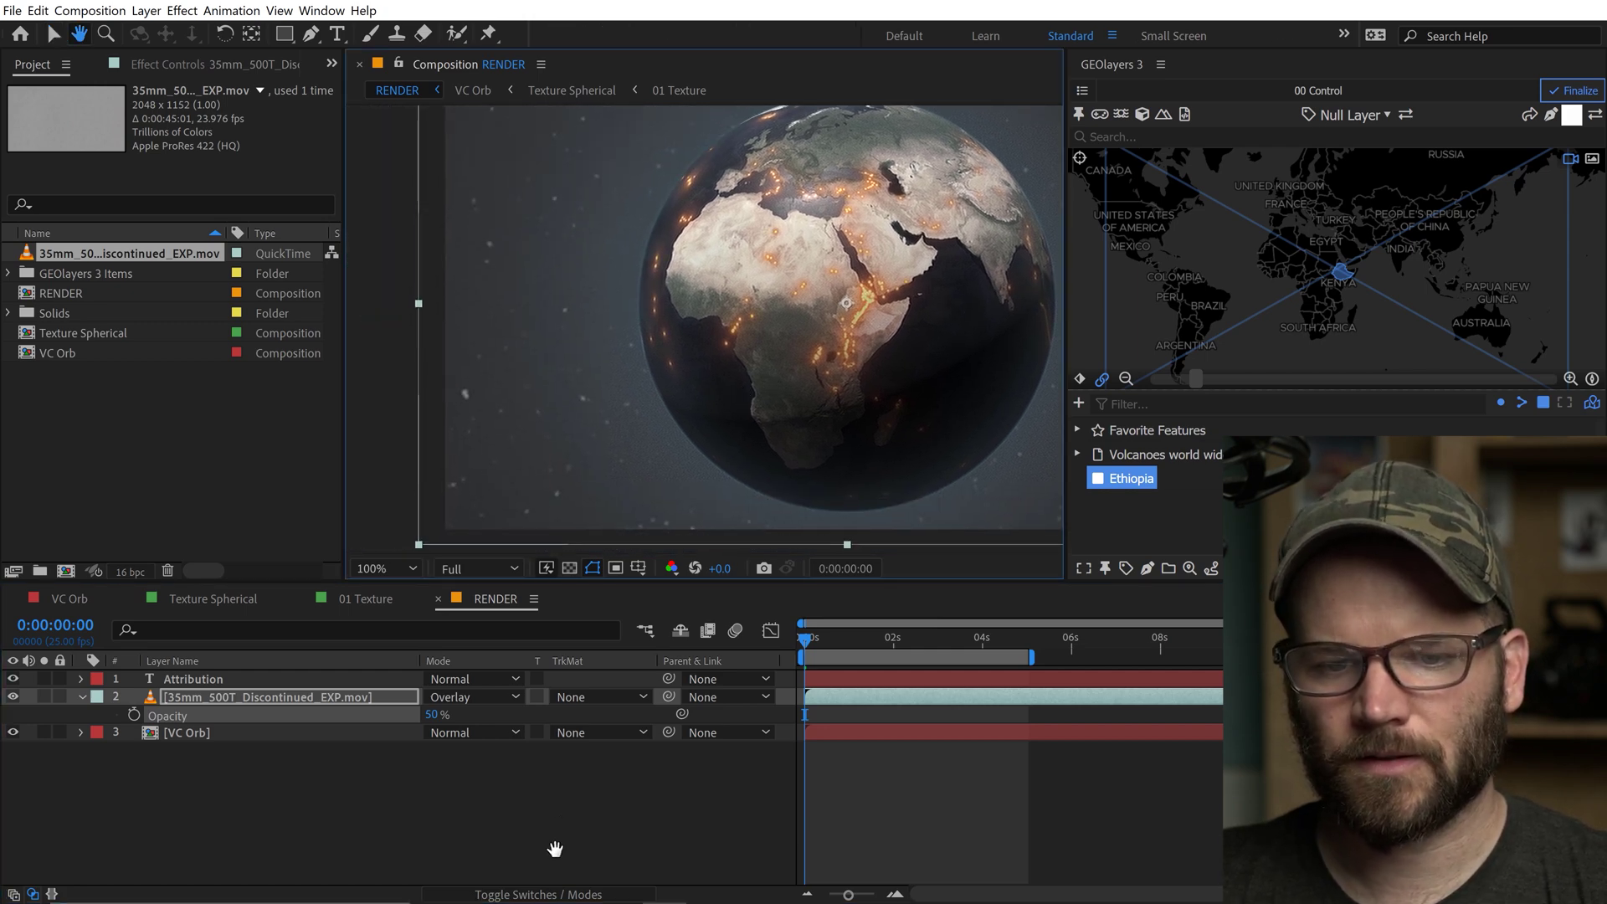
left_click(966, 680)
left_click_drag(833, 647, 901, 642)
key("ctrl+z")
key("h")
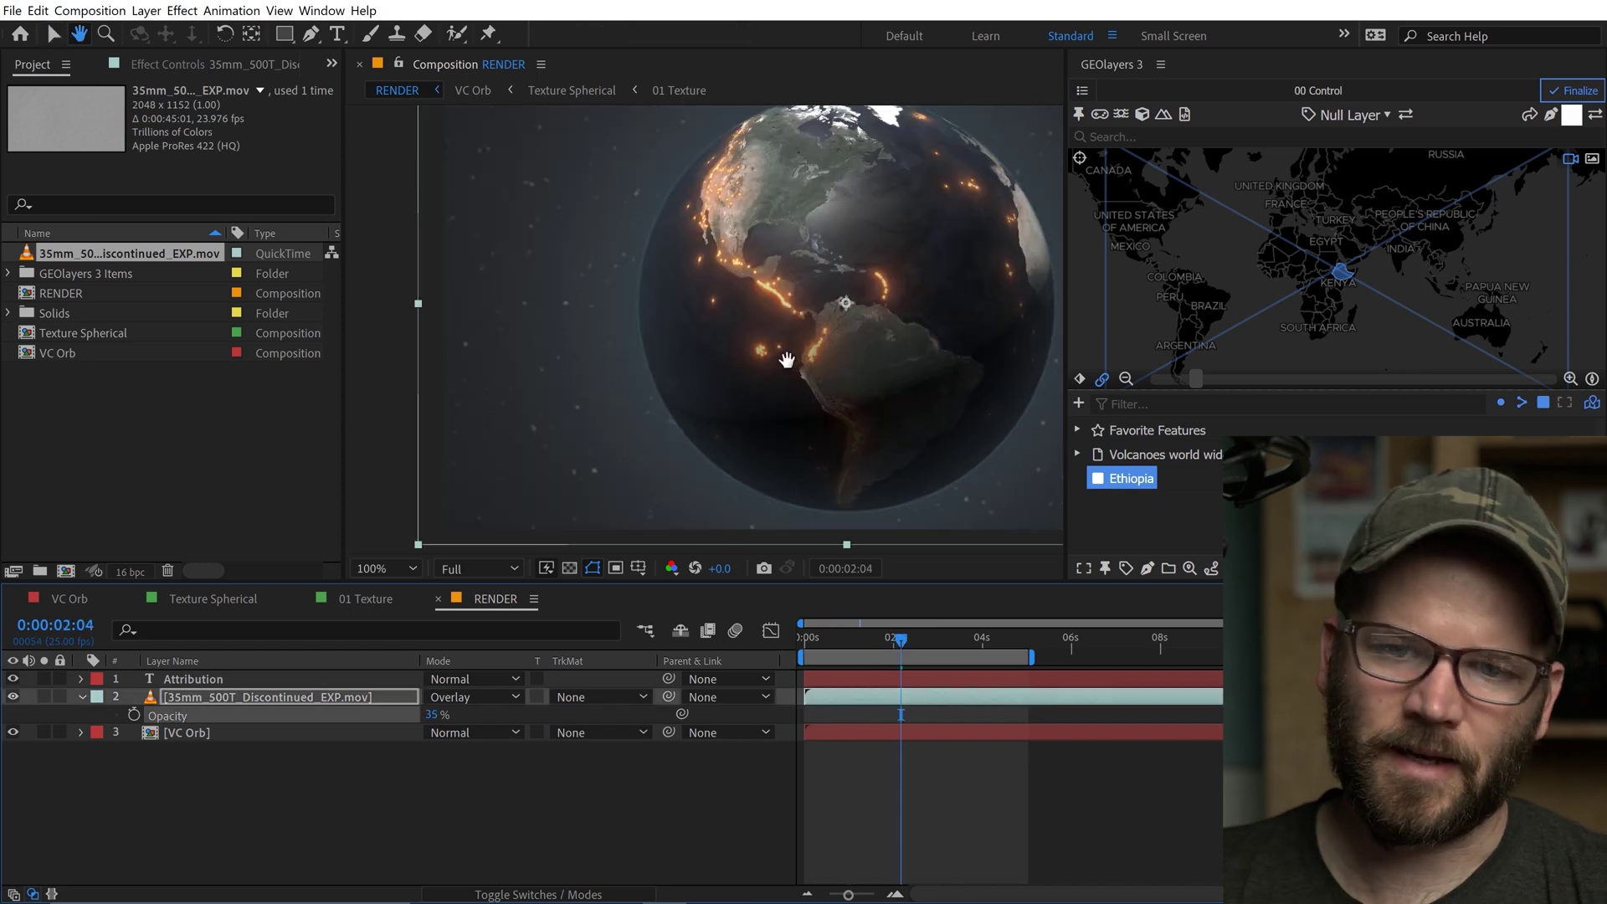
left_click_drag(790, 360, 657, 400)
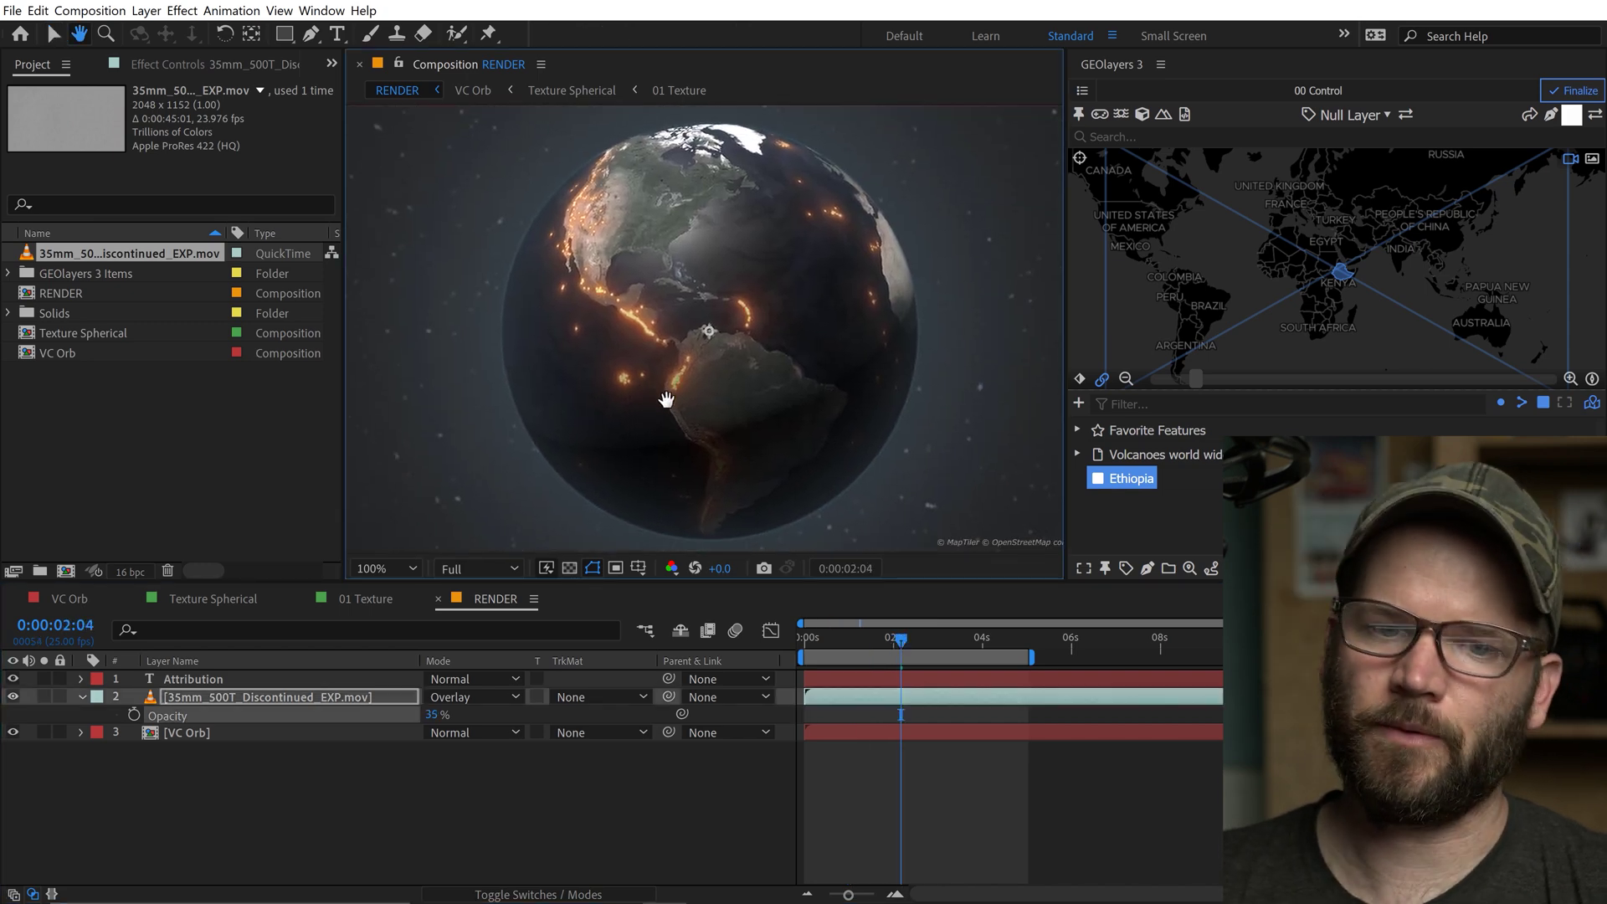
key("v")
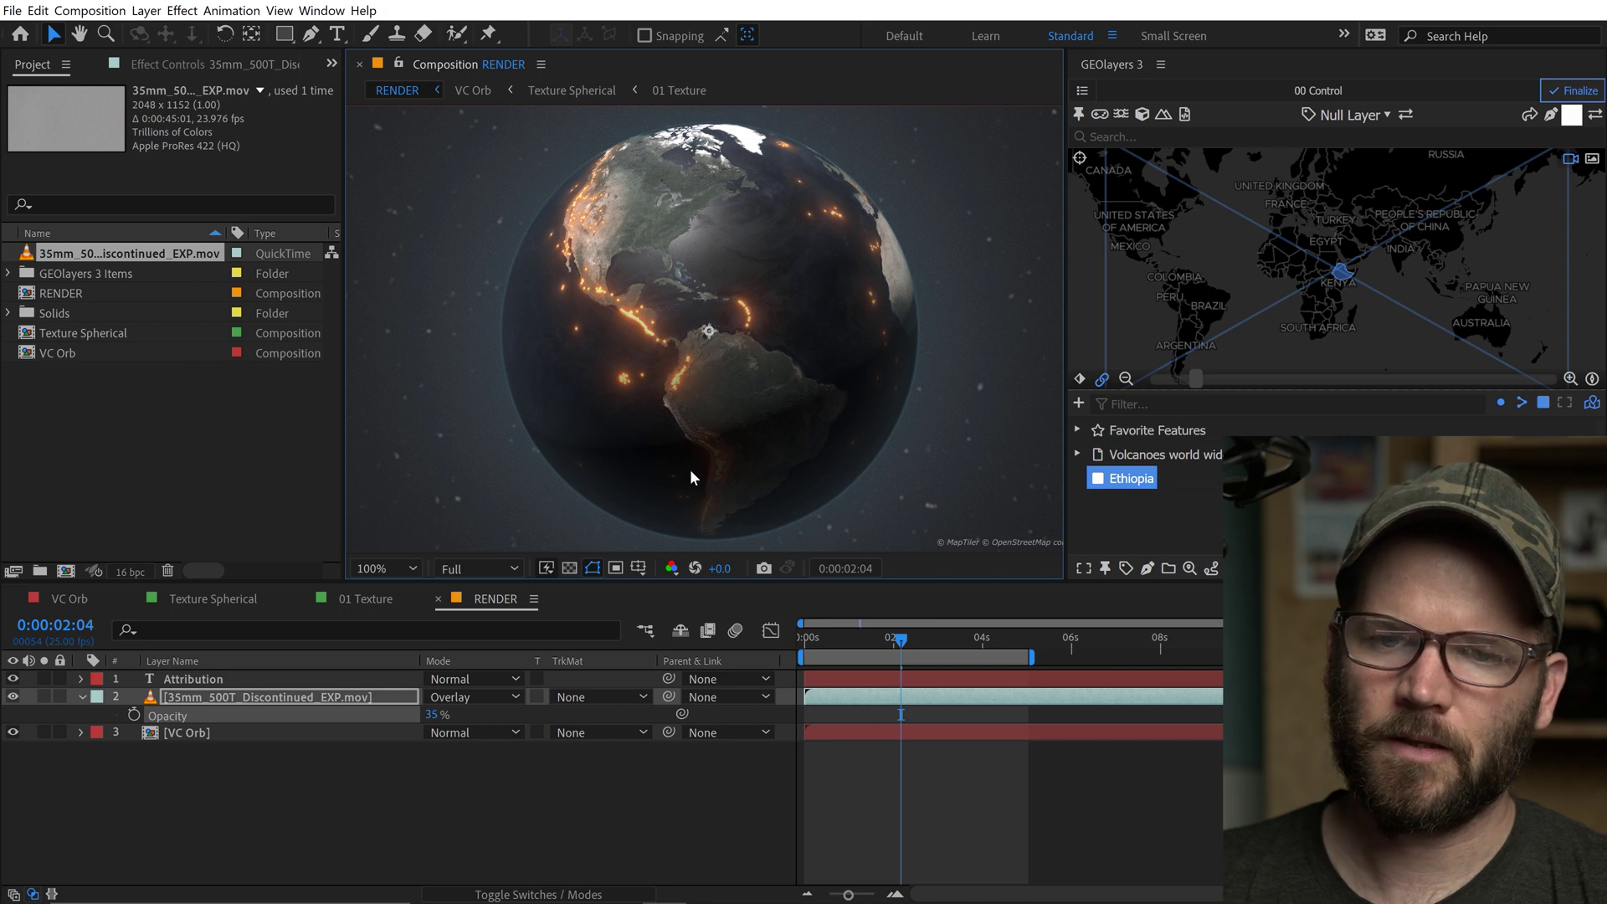